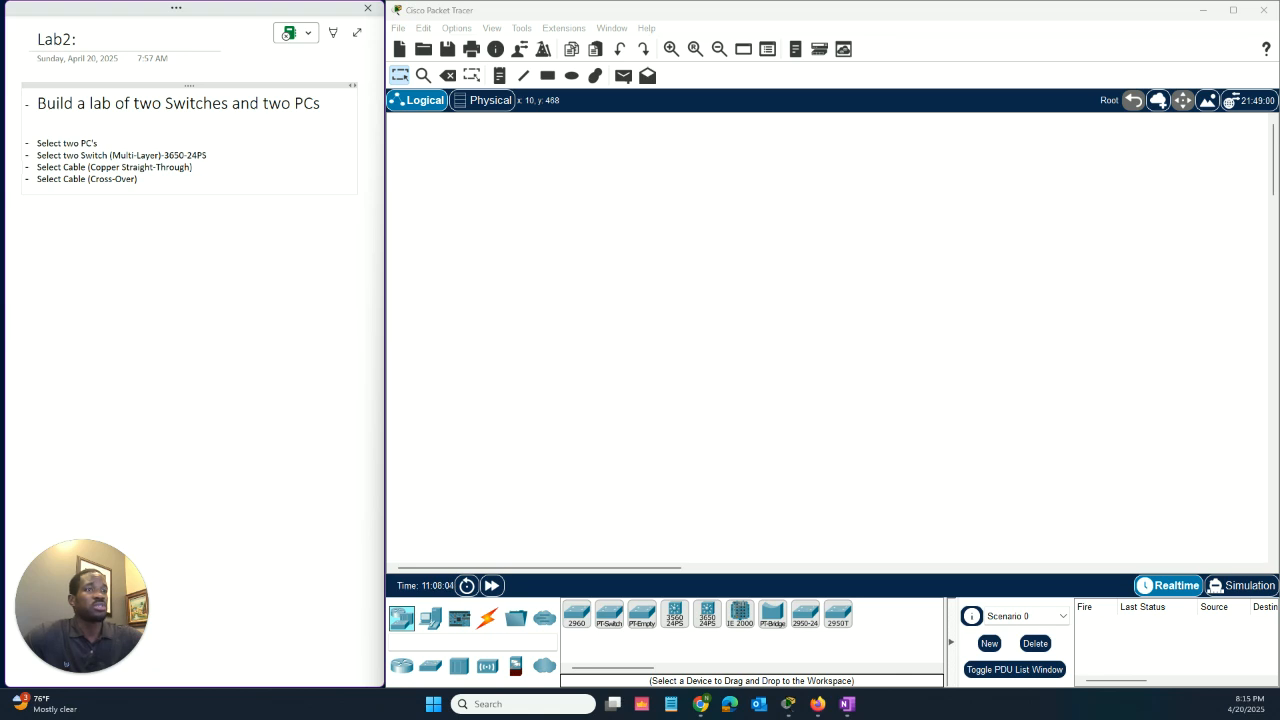
# Place two 3650-24PS multilayer switches side by side in the logical workspace, leaving a wide gap between them.
pyautogui.click(757, 18)
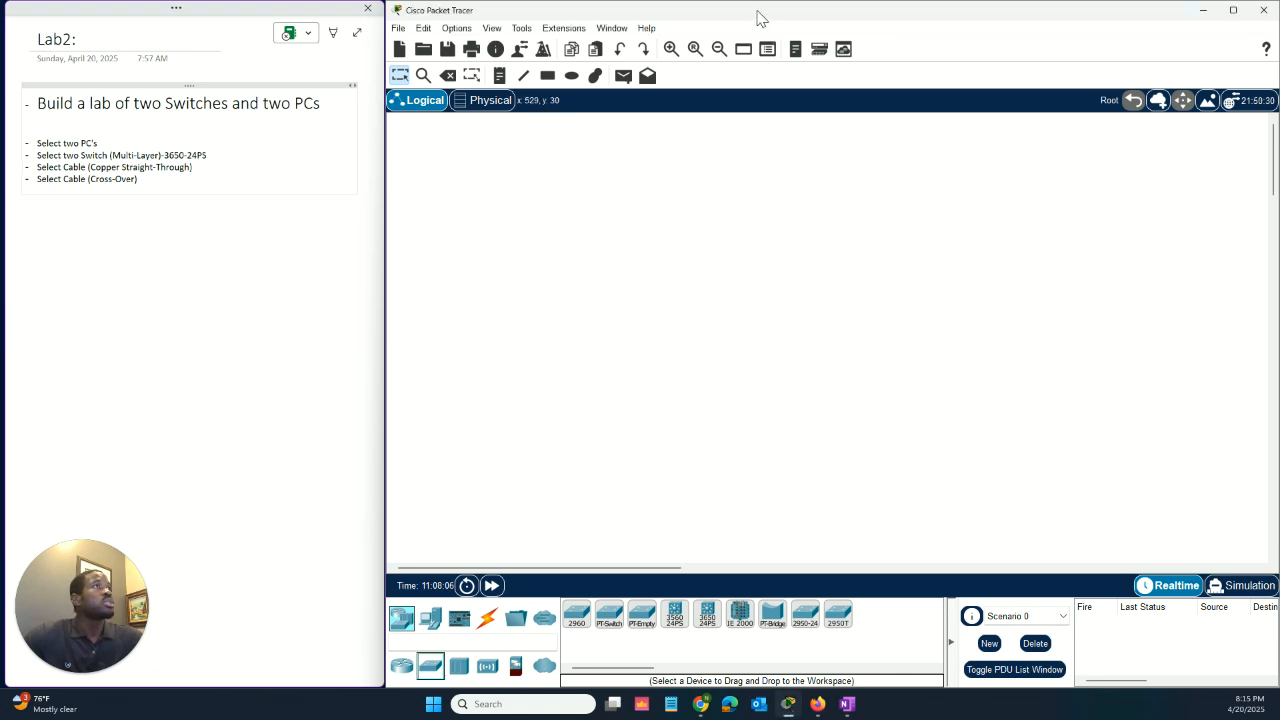
pyautogui.click(401, 619)
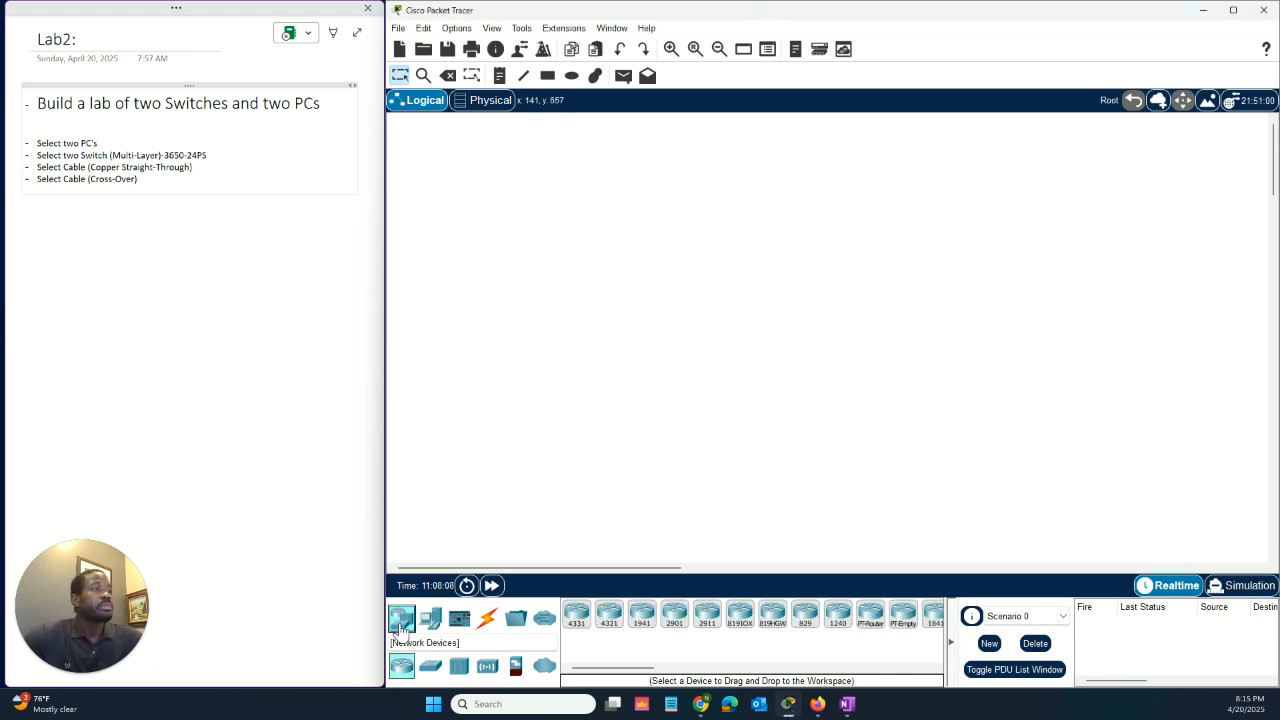
pyautogui.click(430, 668)
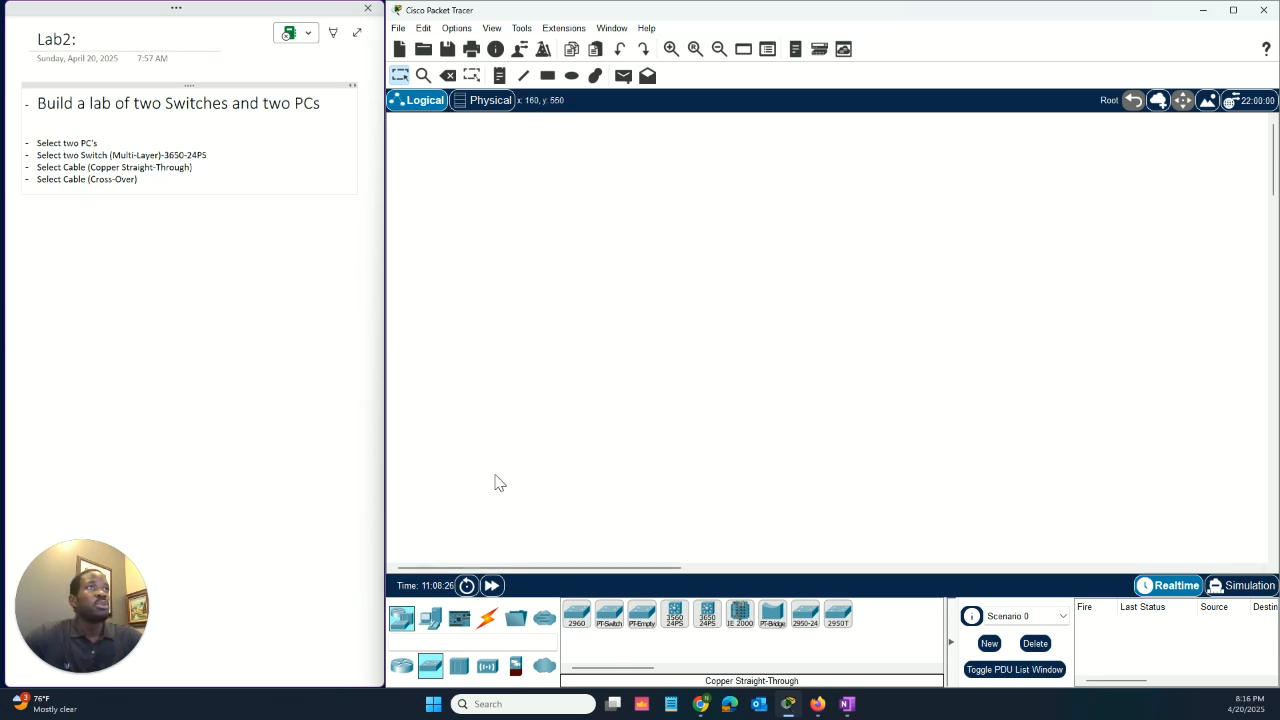
pyautogui.click(210, 154)
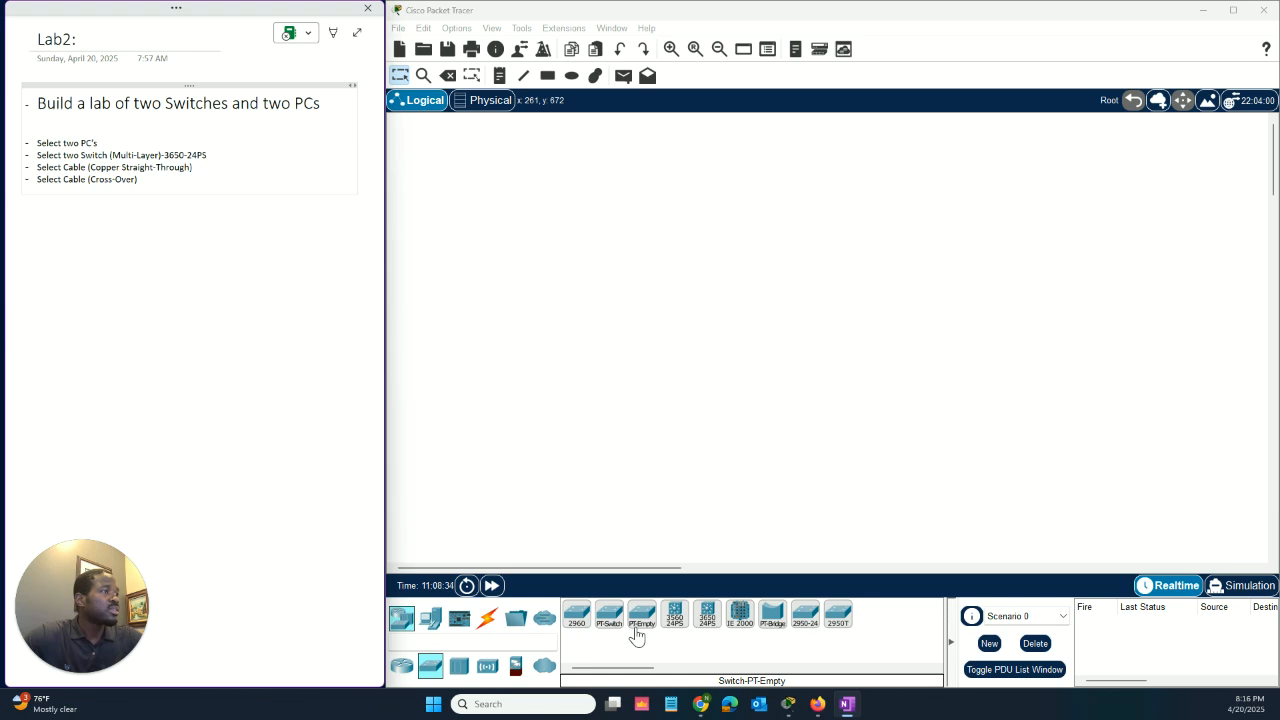
pyautogui.click(708, 626)
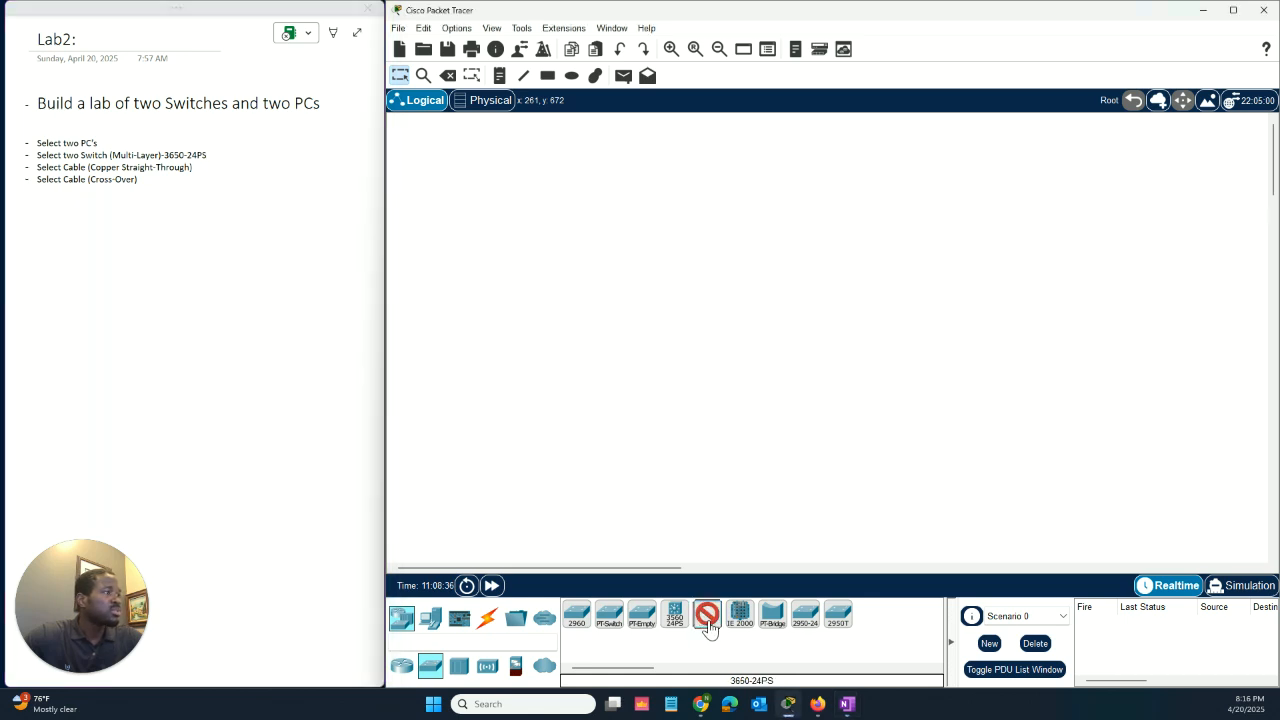
pyautogui.click(706, 625)
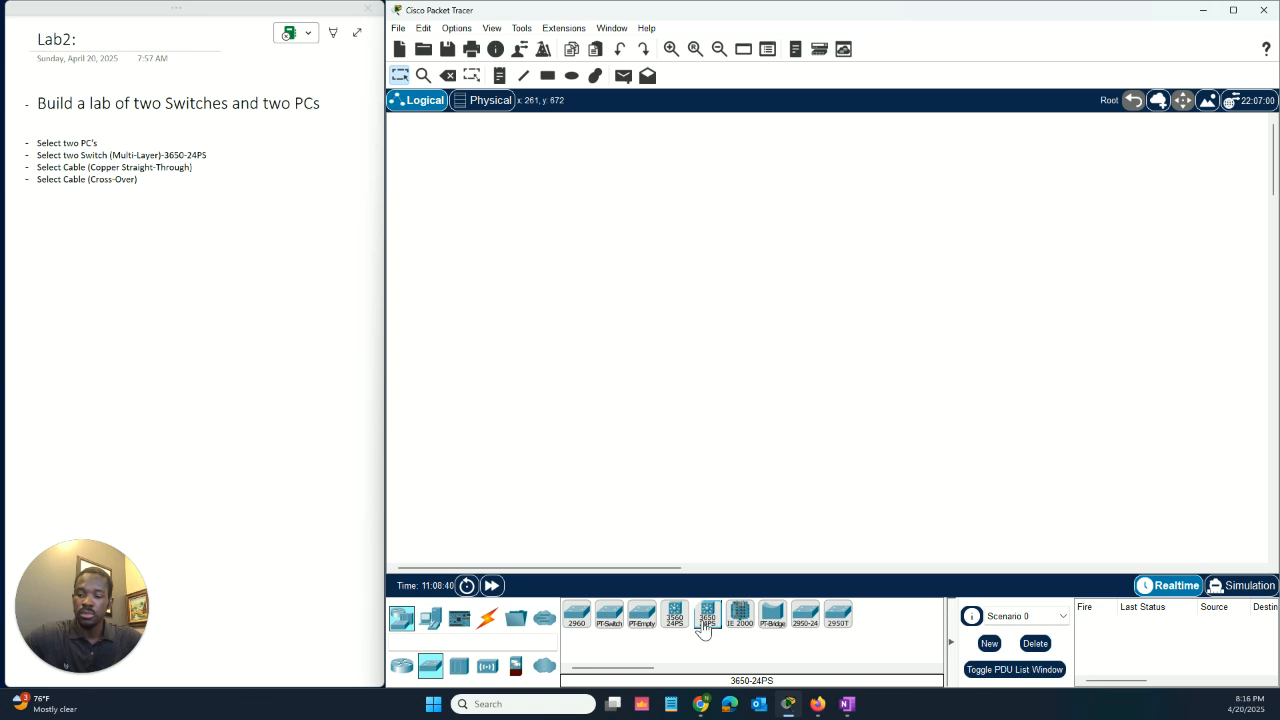
pyautogui.click(708, 620)
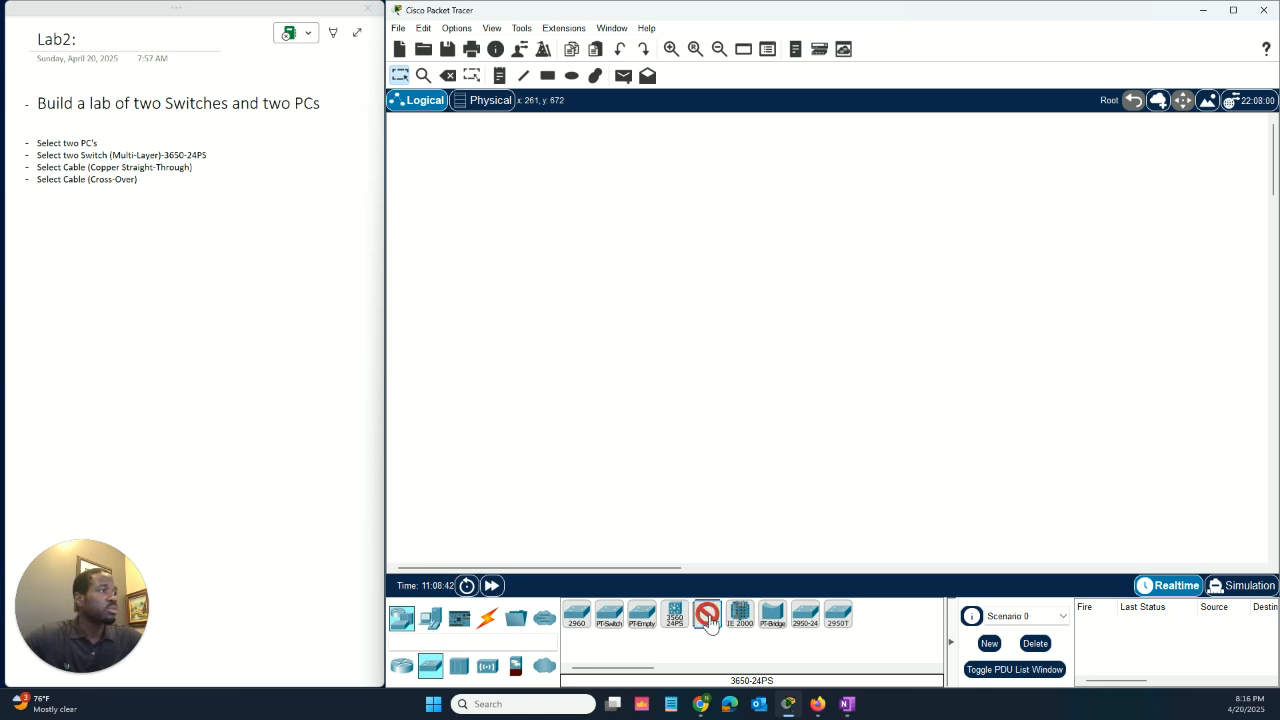
pyautogui.click(618, 279)
pyautogui.click(882, 273)
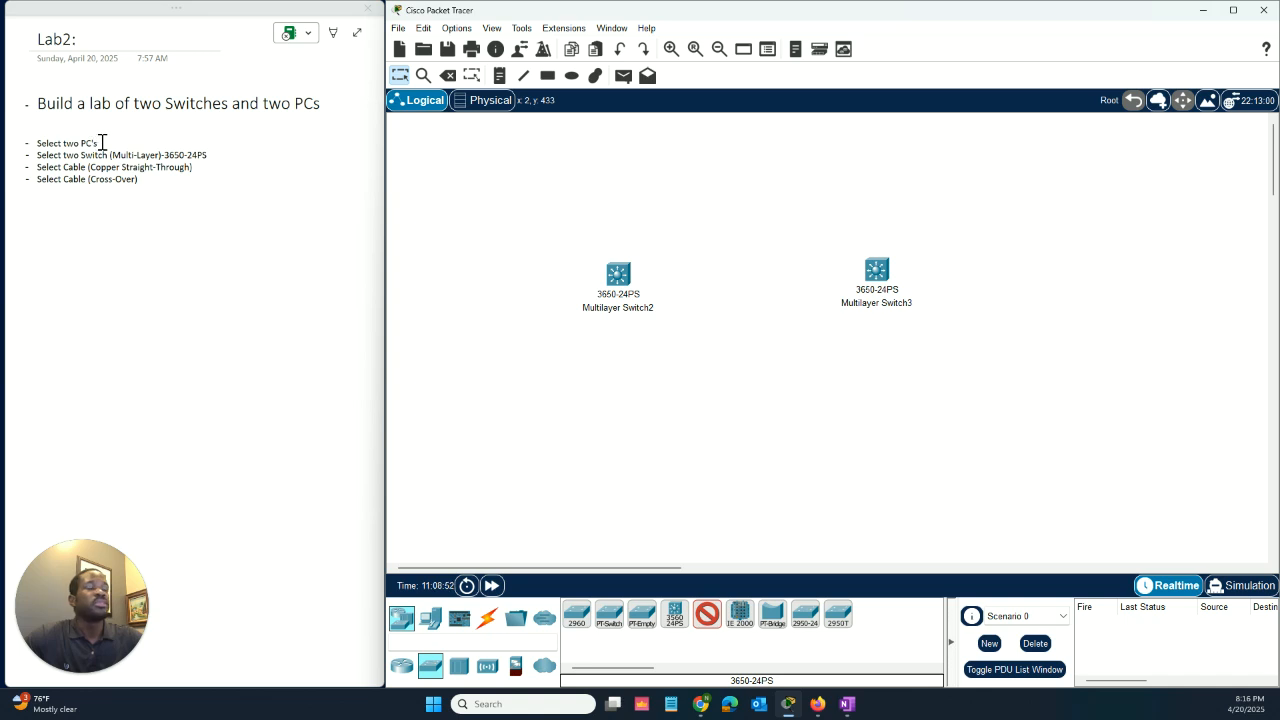
# Add two PC end devices level with the switches, one on the outer side of each switch.
pyautogui.click(430, 618)
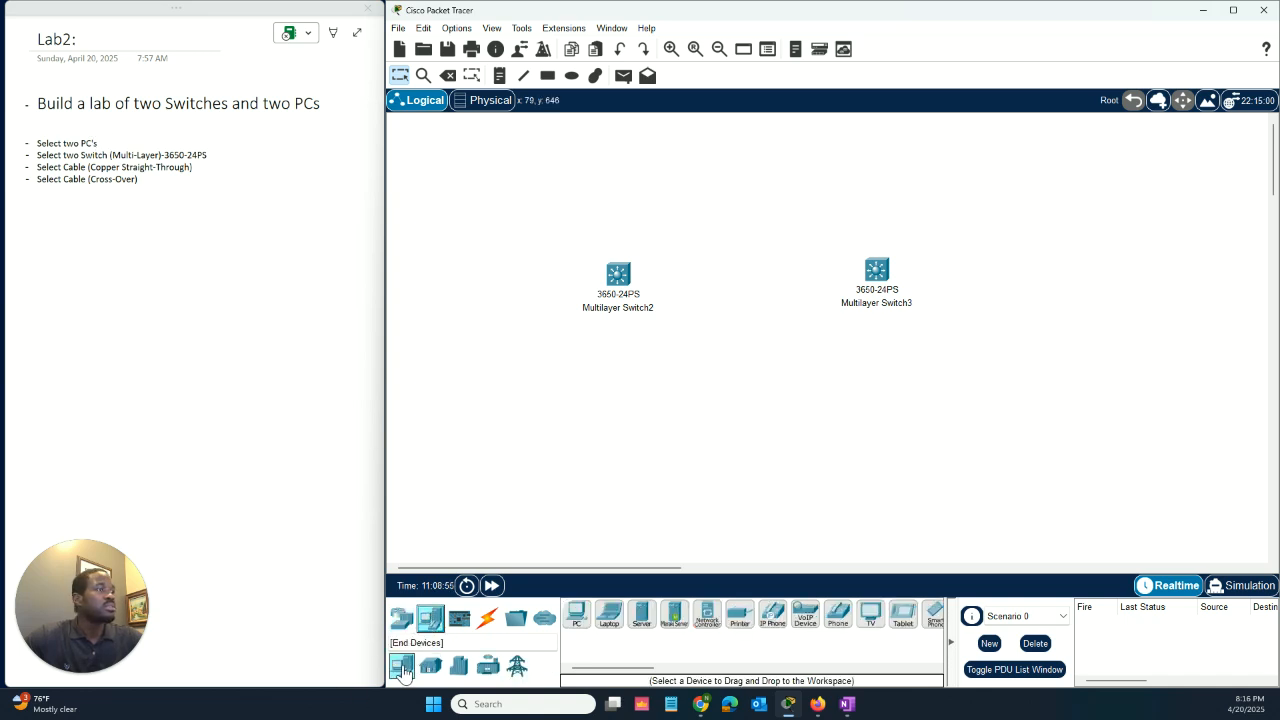
pyautogui.click(576, 615)
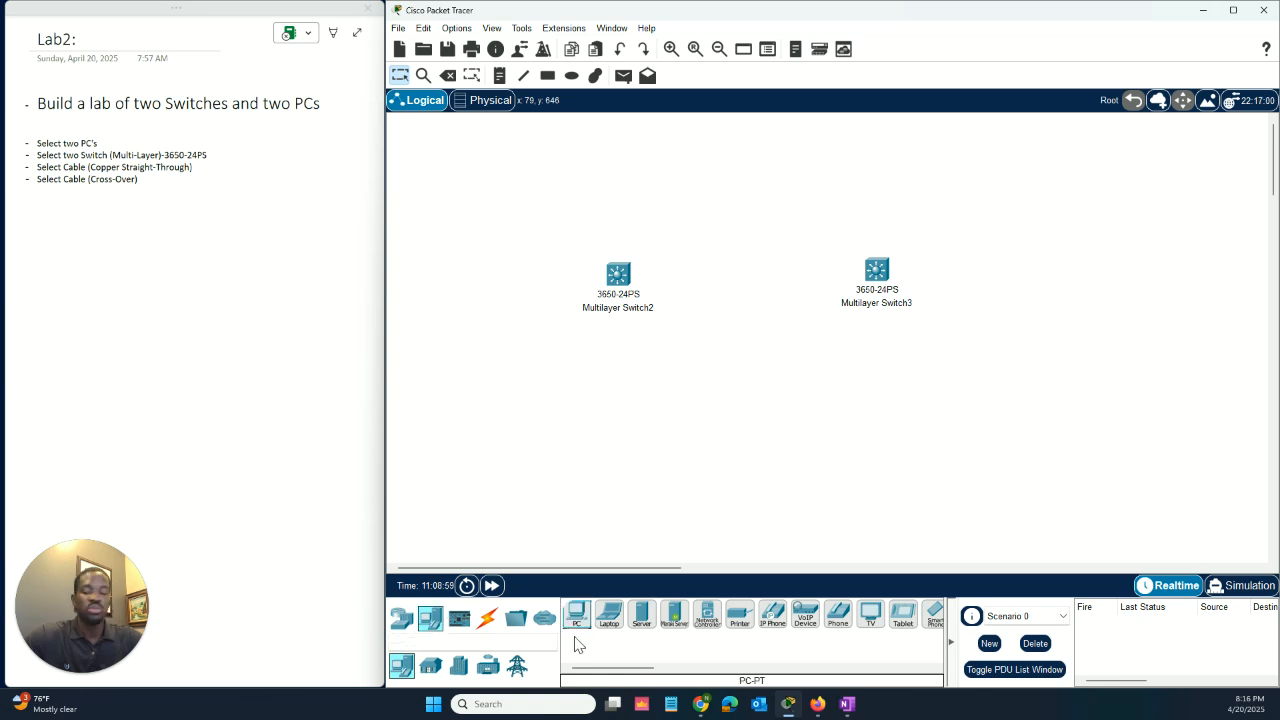
pyautogui.click(575, 628)
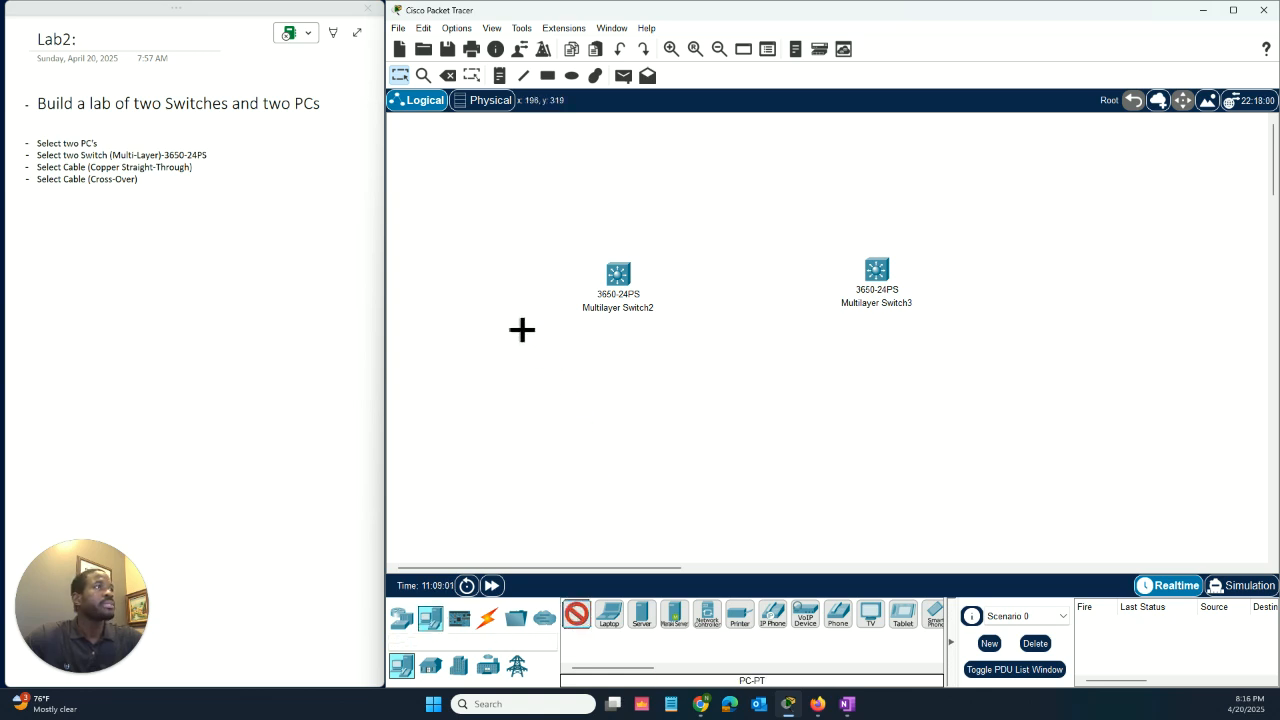
pyautogui.click(462, 275)
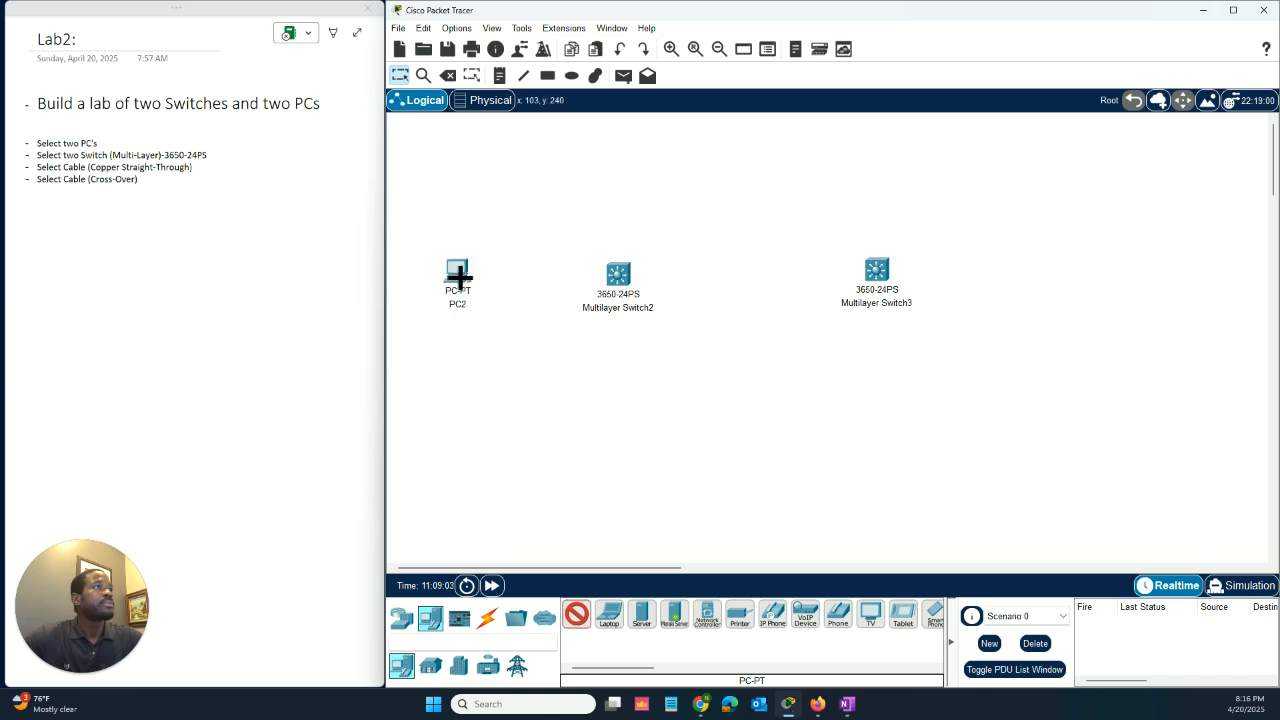
pyautogui.click(1037, 281)
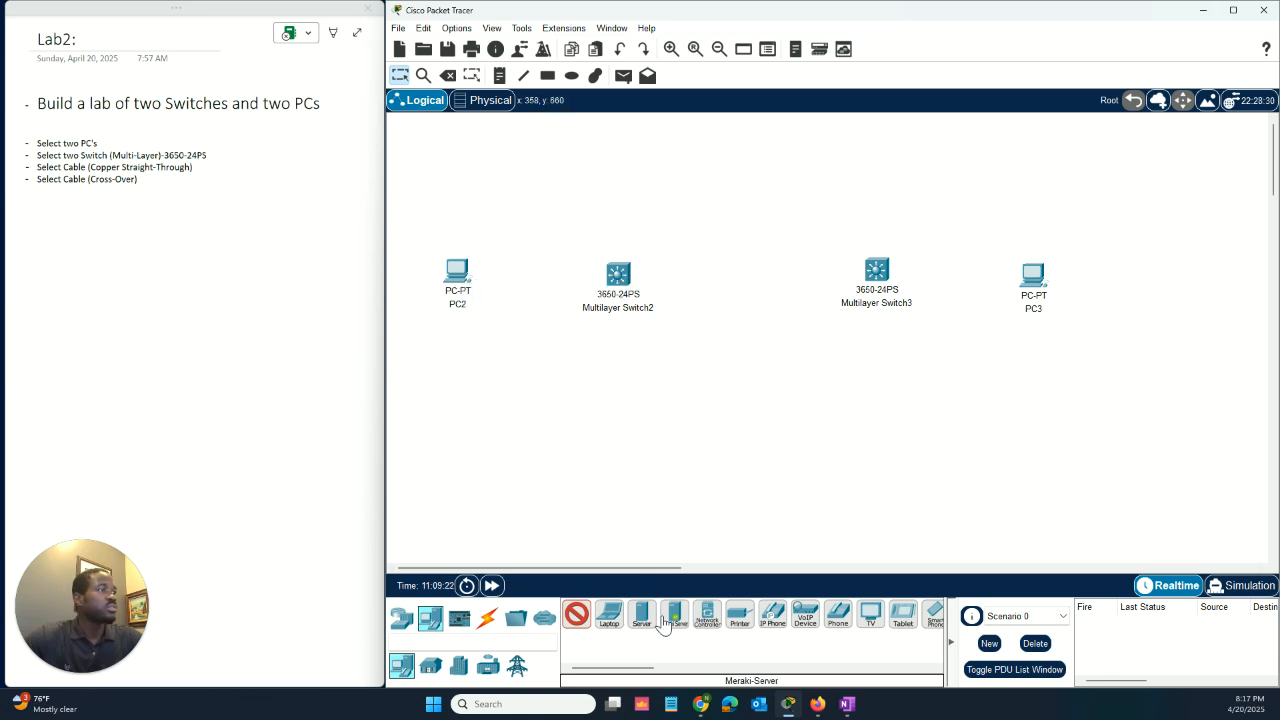
# Connect PC2's FastEthernet0 to Multilayer Switch2's GigabitEthernet1/0/1 with a Copper Straight-Through cable.
pyautogui.click(487, 618)
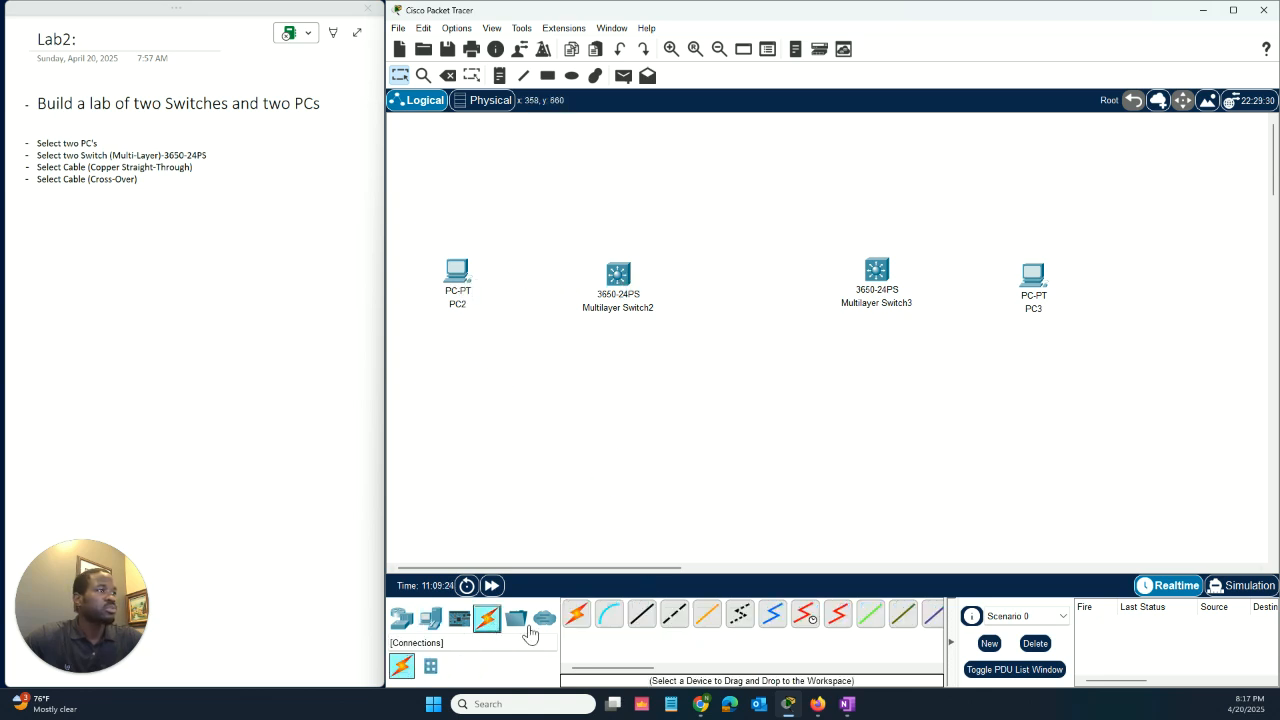
pyautogui.click(641, 616)
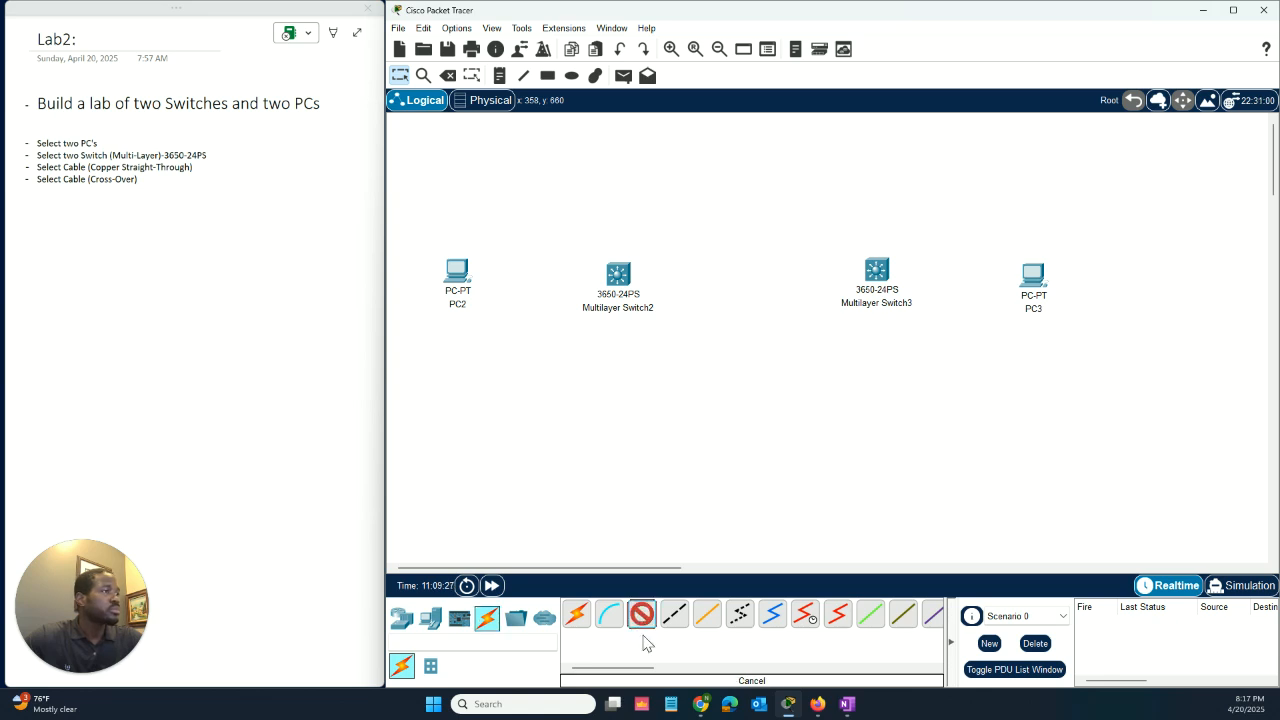
pyautogui.click(644, 626)
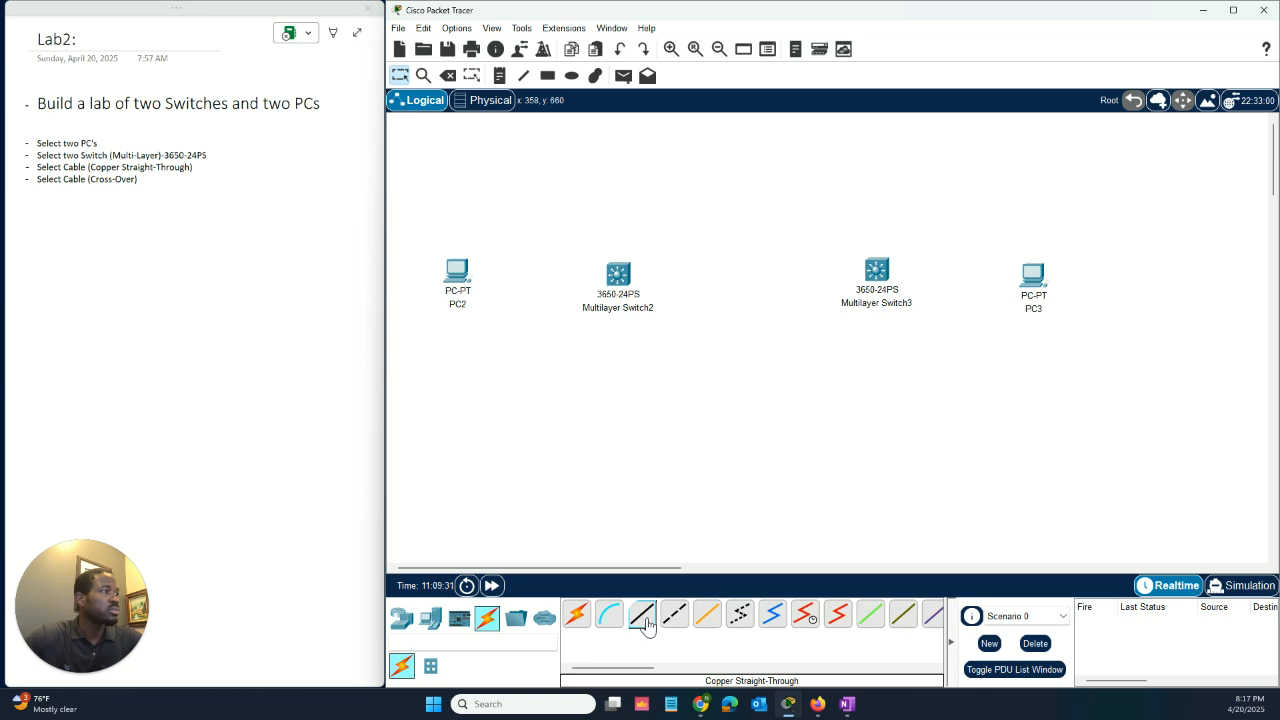
pyautogui.click(644, 622)
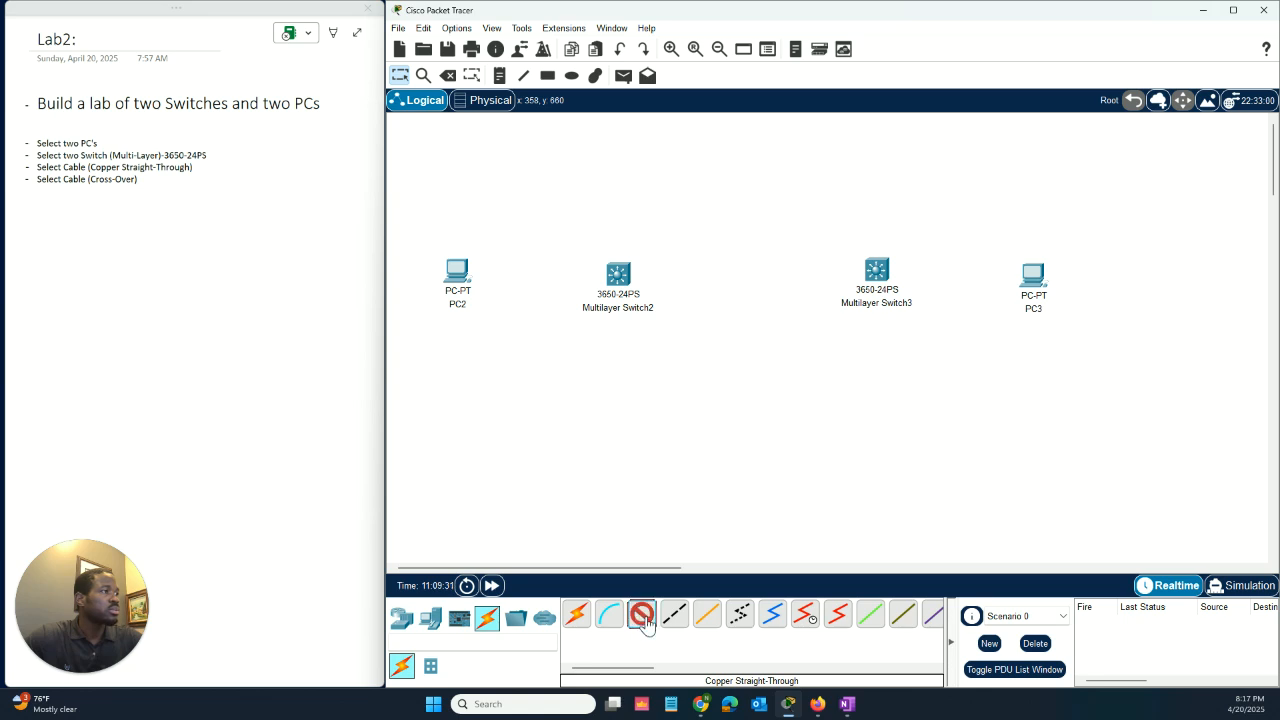
pyautogui.click(459, 273)
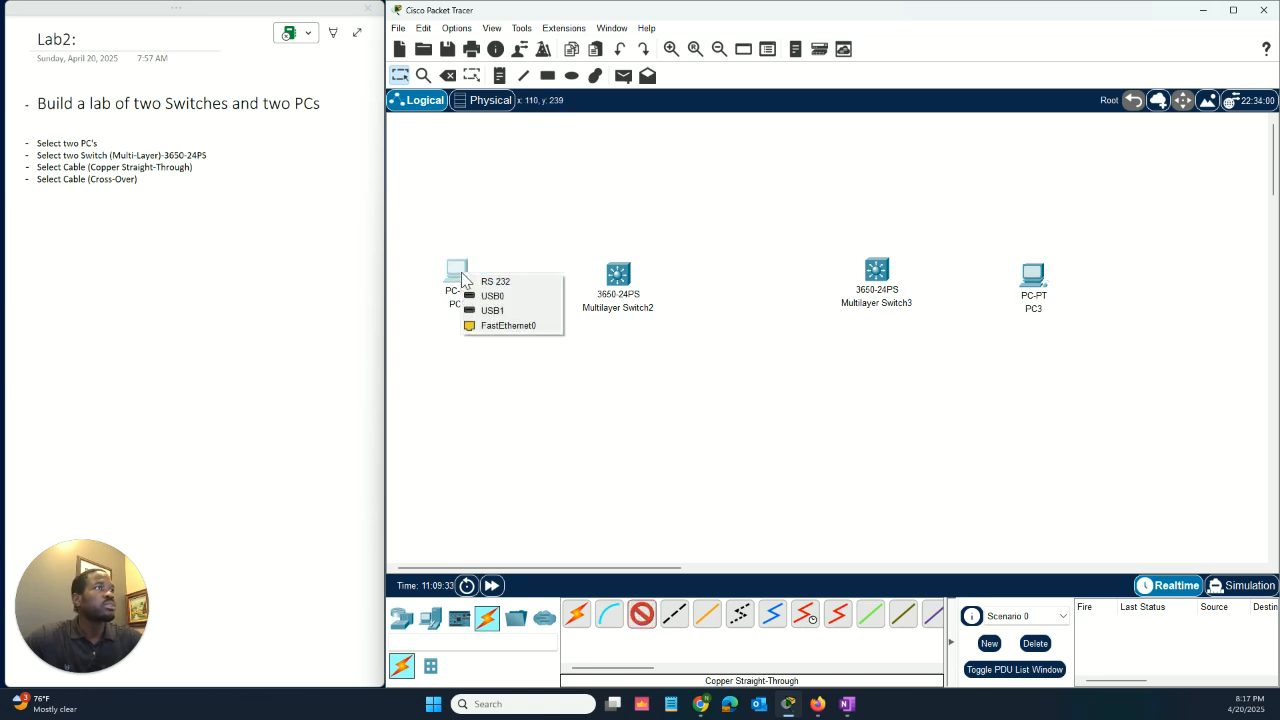
pyautogui.click(510, 326)
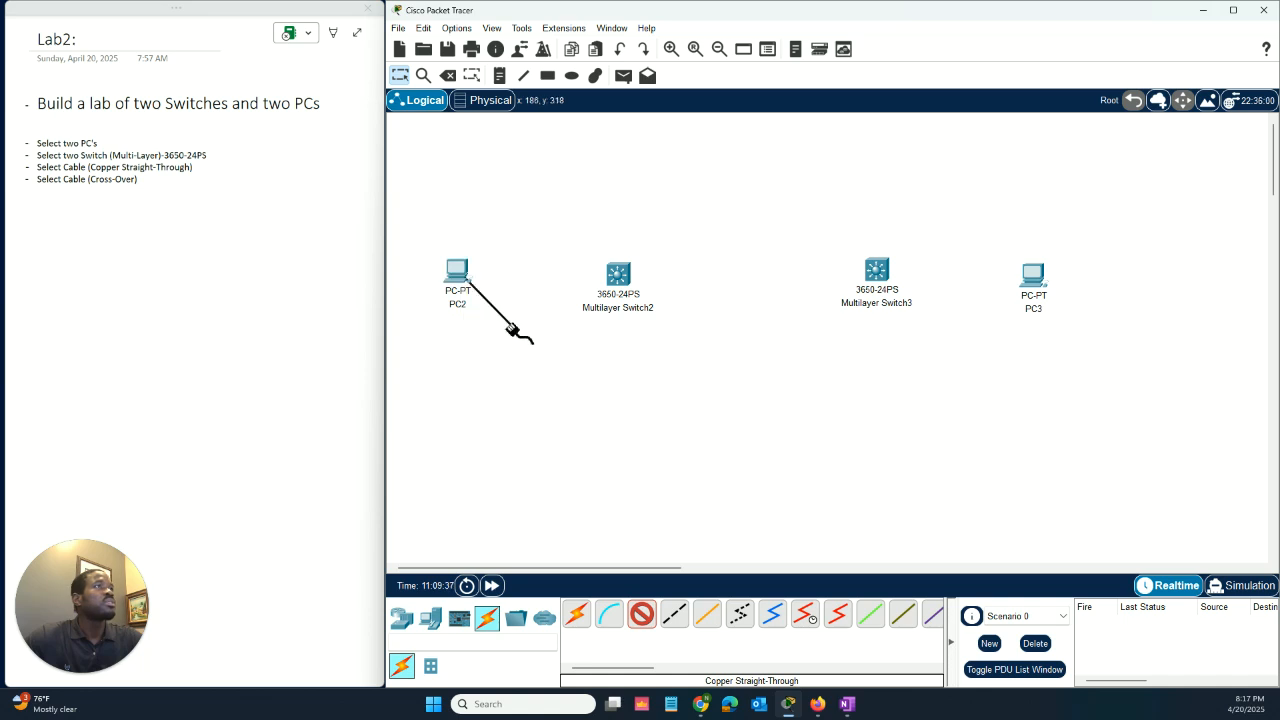
pyautogui.click(620, 280)
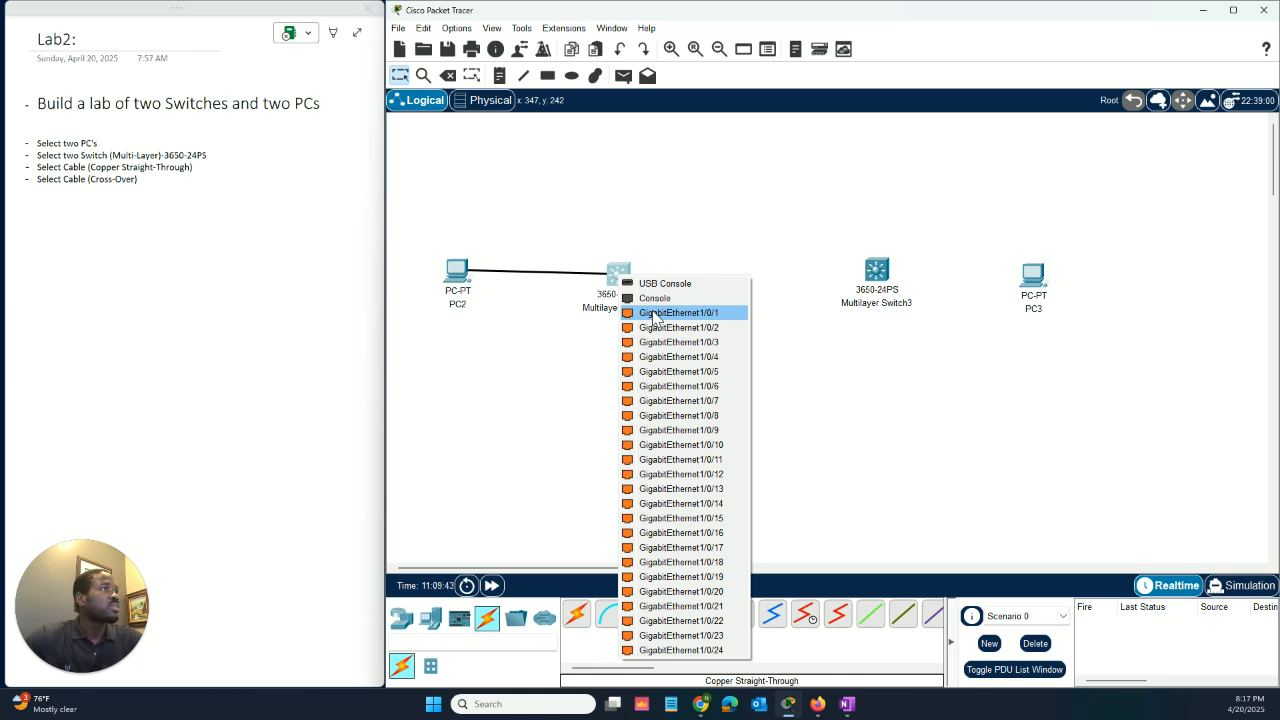
pyautogui.click(653, 314)
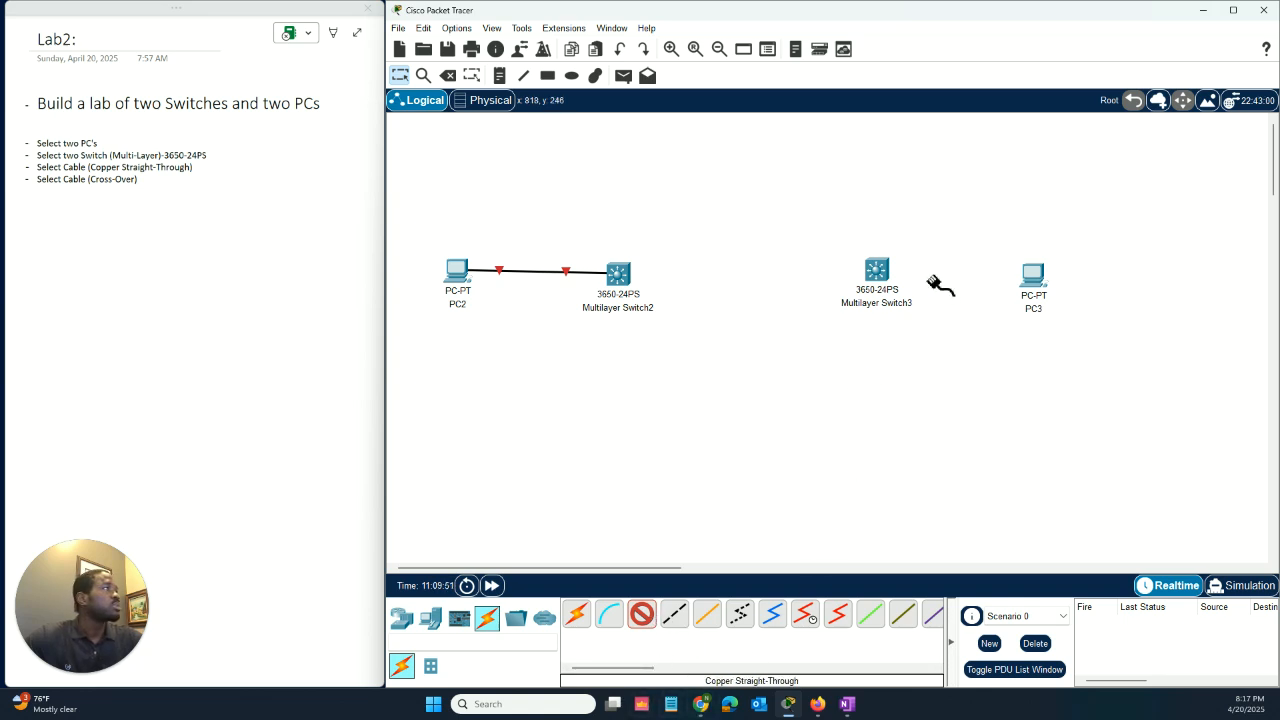
# Connect PC3's FastEthernet0 to Multilayer Switch3's GigabitEthernet1/0/1 with a Copper Straight-Through cable.
pyautogui.click(1038, 281)
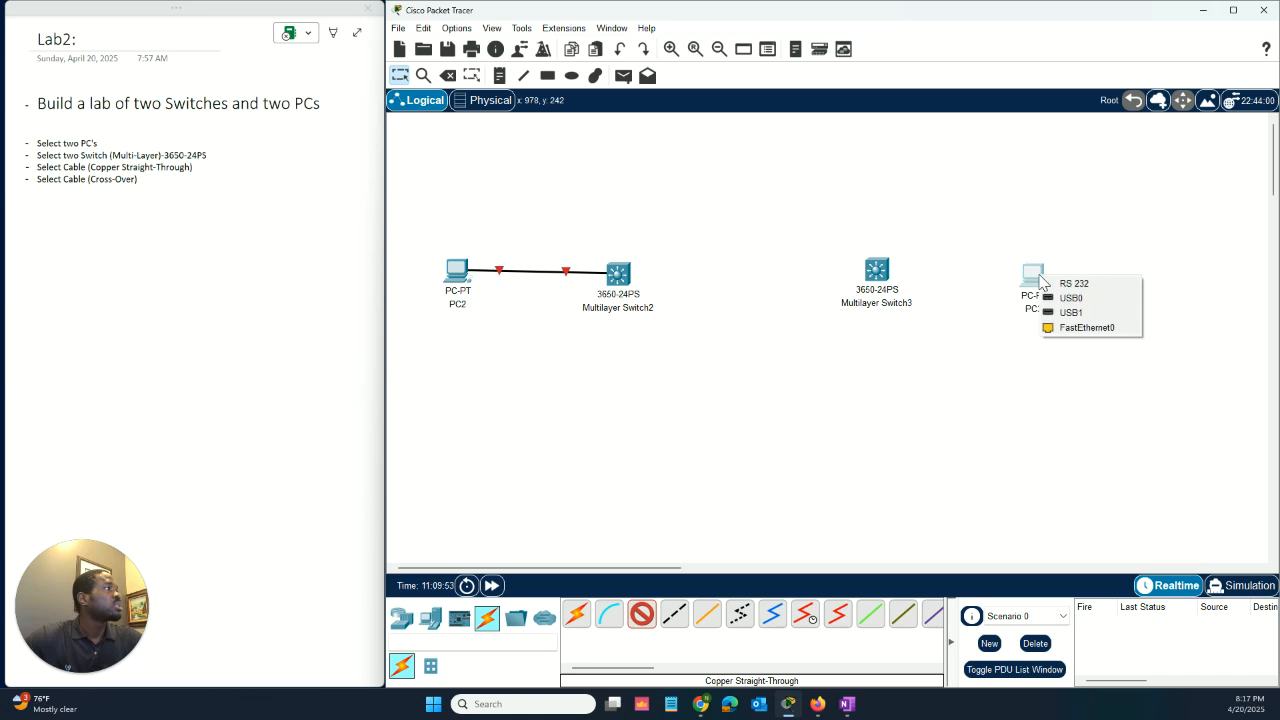
pyautogui.click(1071, 329)
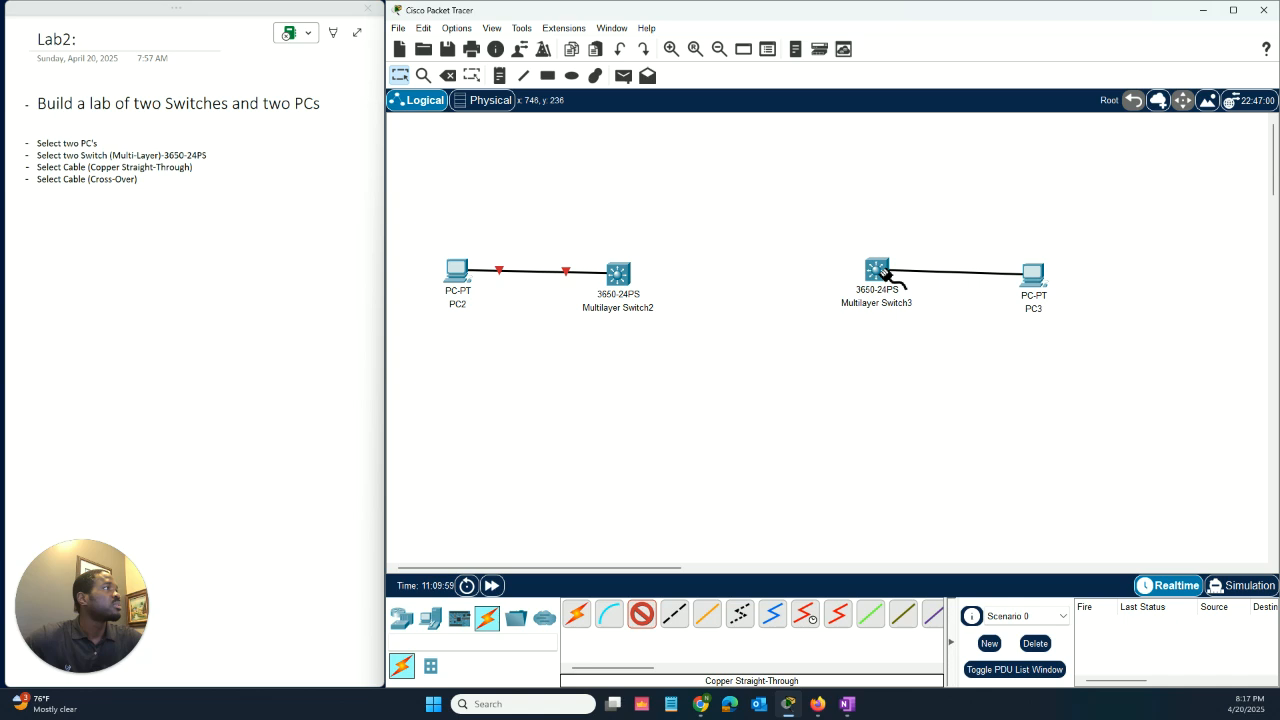
pyautogui.click(883, 277)
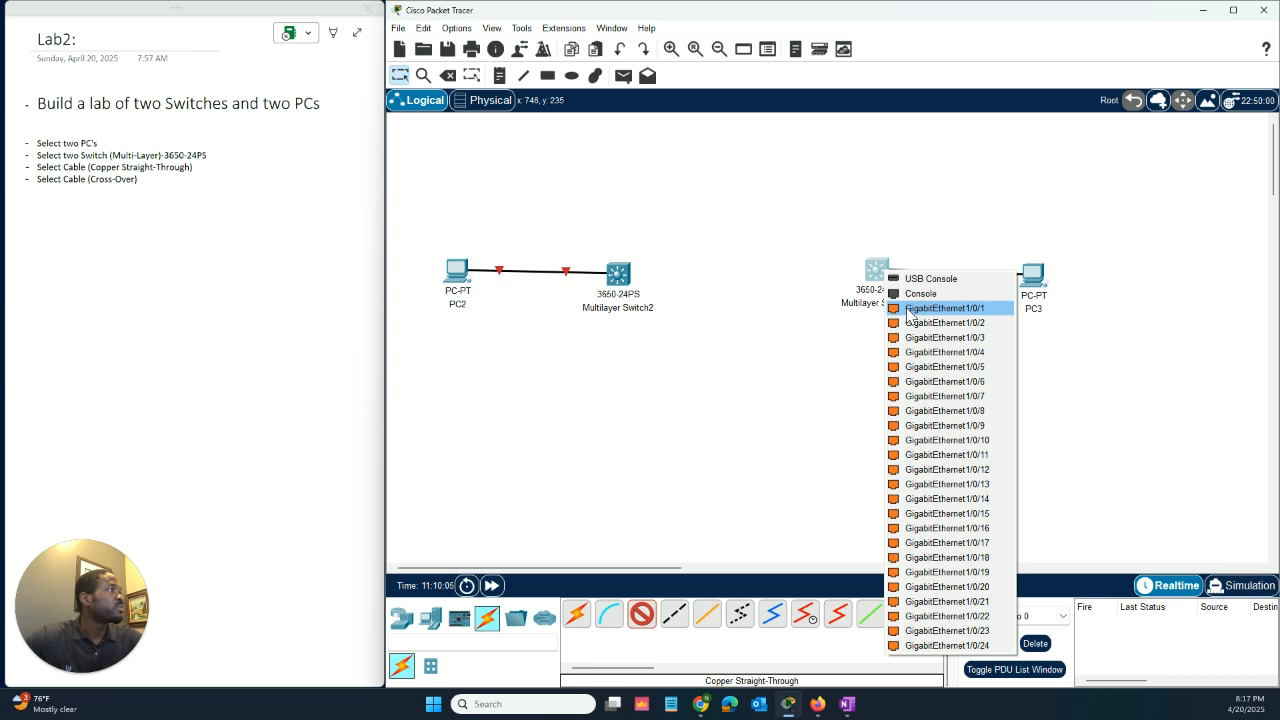
pyautogui.click(910, 310)
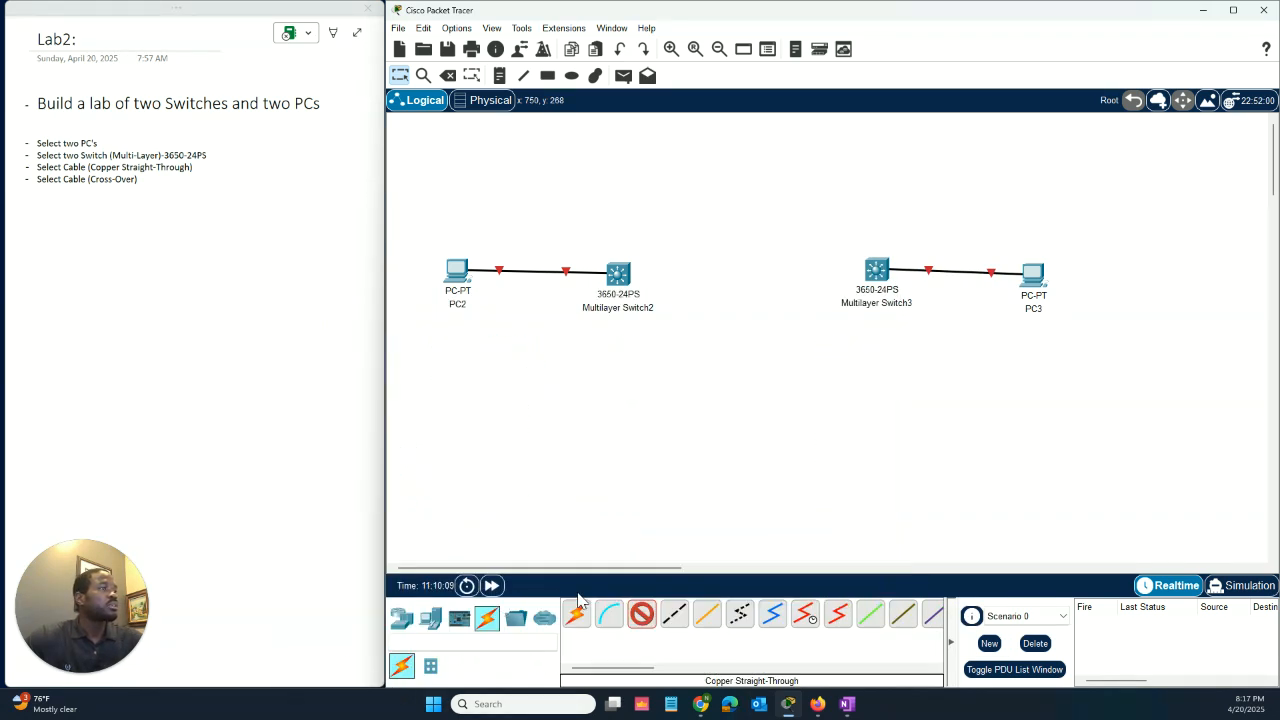
# Link the two switches with a Copper Cross-Over cable, starting from GigabitEthernet1/0/2 on Multilayer Switch2.
pyautogui.click(675, 620)
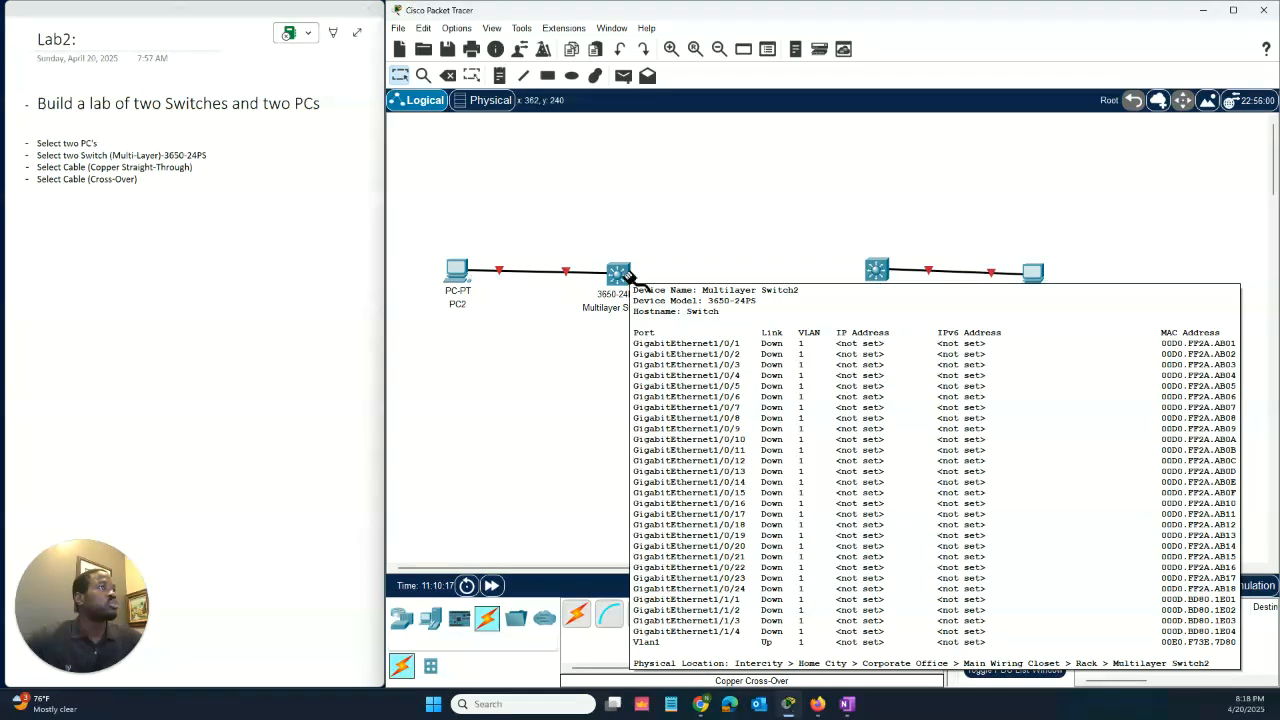
pyautogui.click(631, 278)
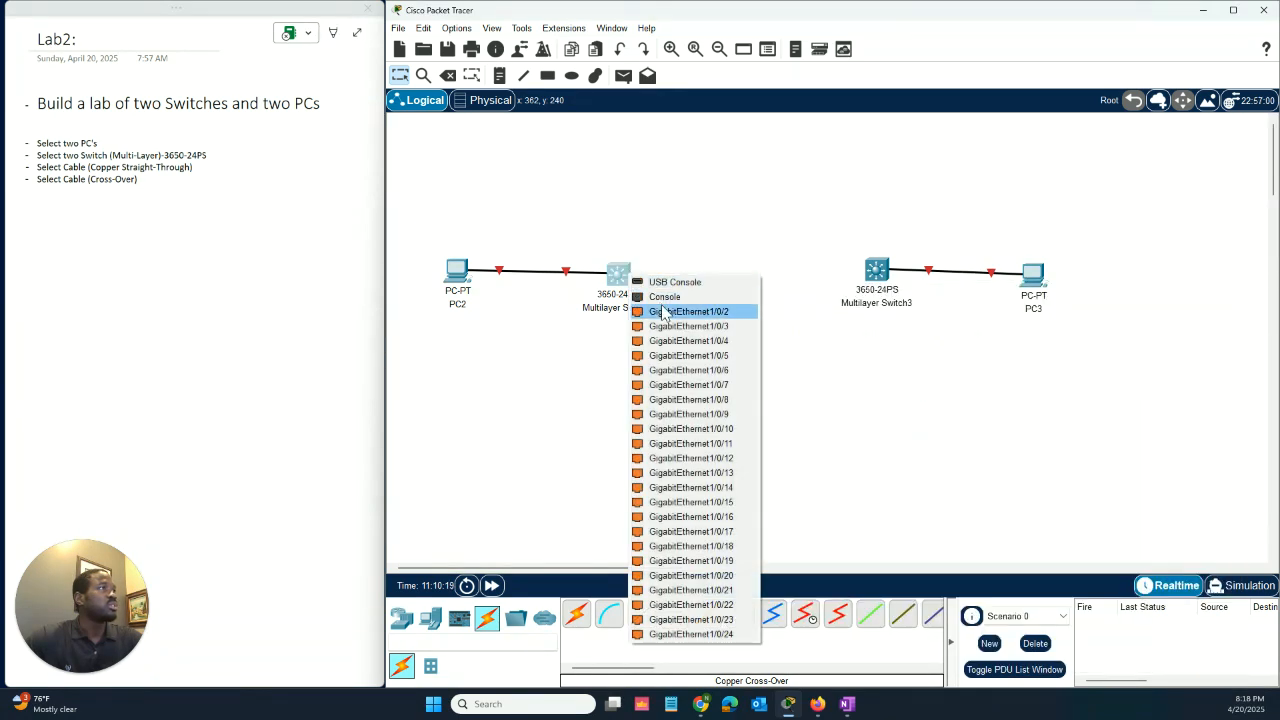
pyautogui.click(666, 312)
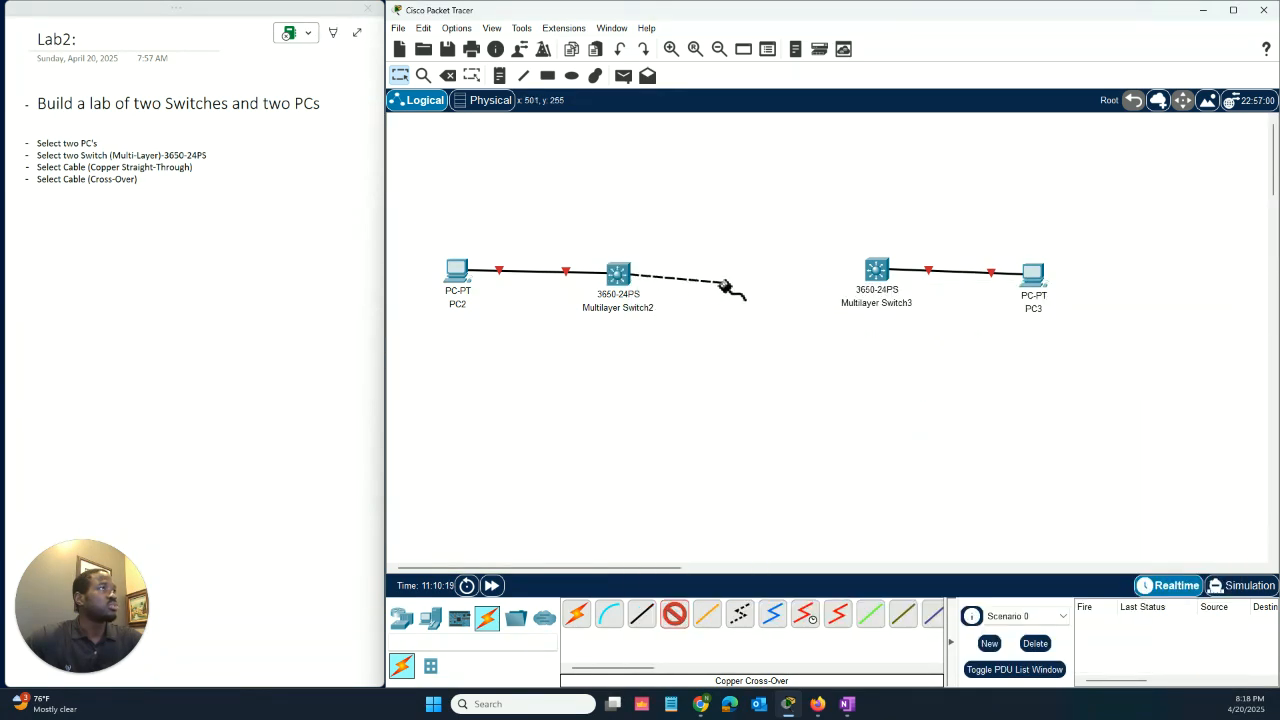
pyautogui.click(877, 273)
pyautogui.click(895, 311)
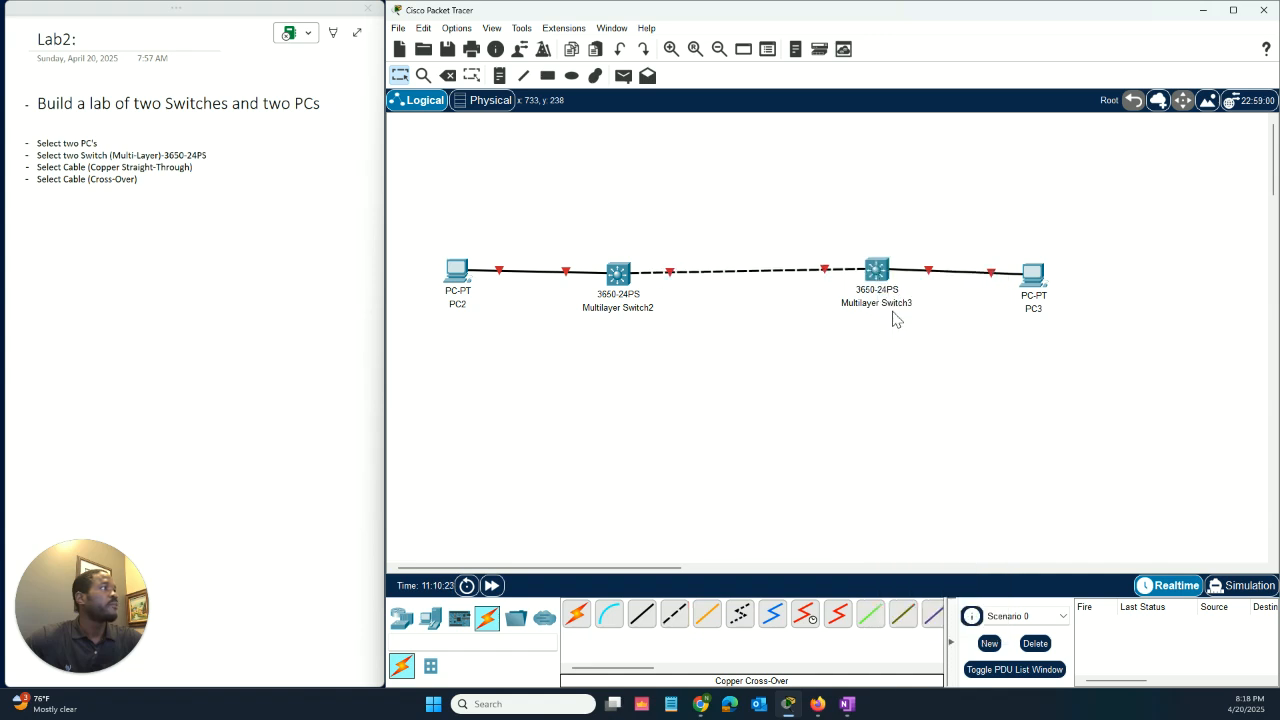
# Rename the PC connected to Multilayer Switch2 as PC1 and the PC connected to Multilayer Switch3 as PC2.
pyautogui.click(461, 305)
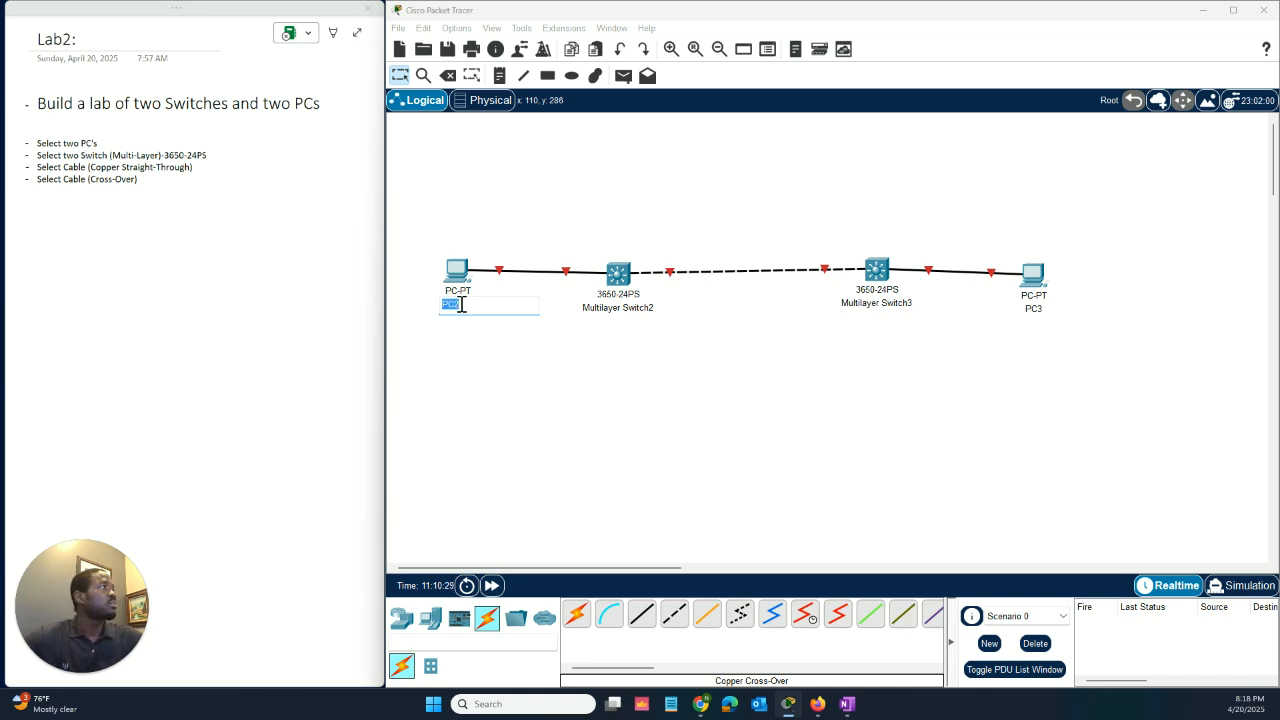
pyautogui.write('PC1')
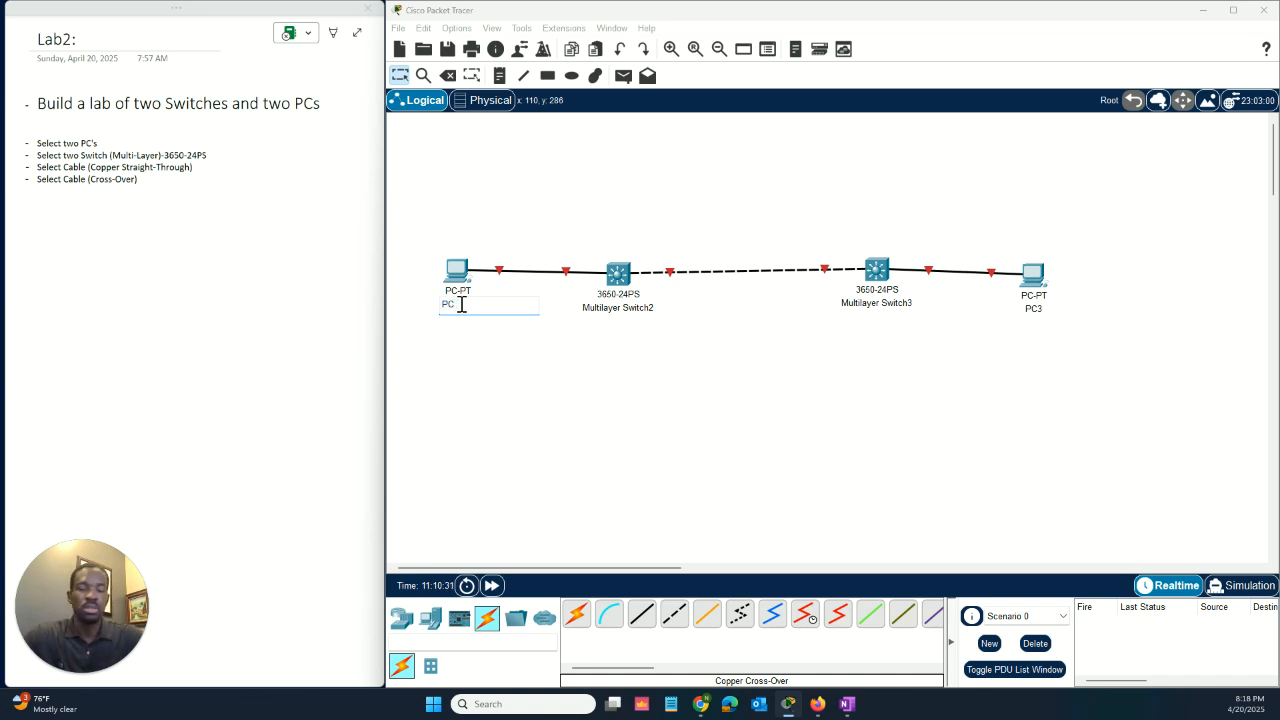
pyautogui.click(1036, 298)
pyautogui.click(1044, 306)
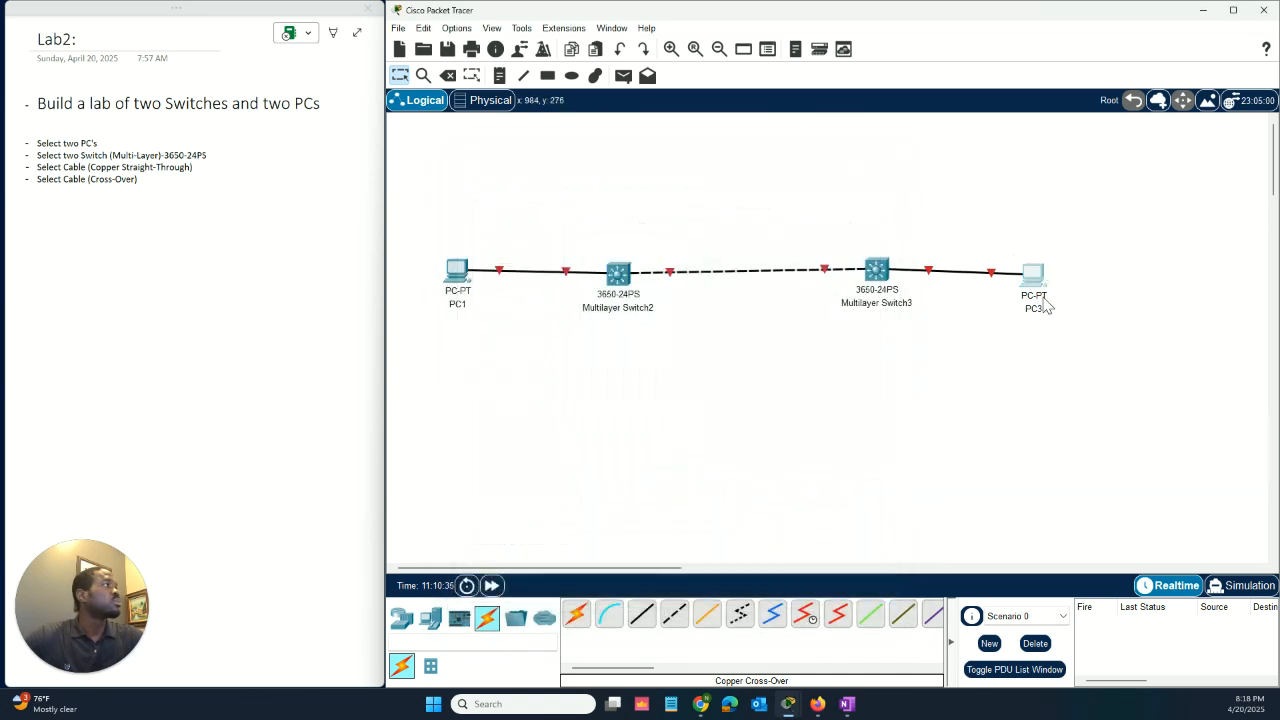
pyautogui.click(1040, 309)
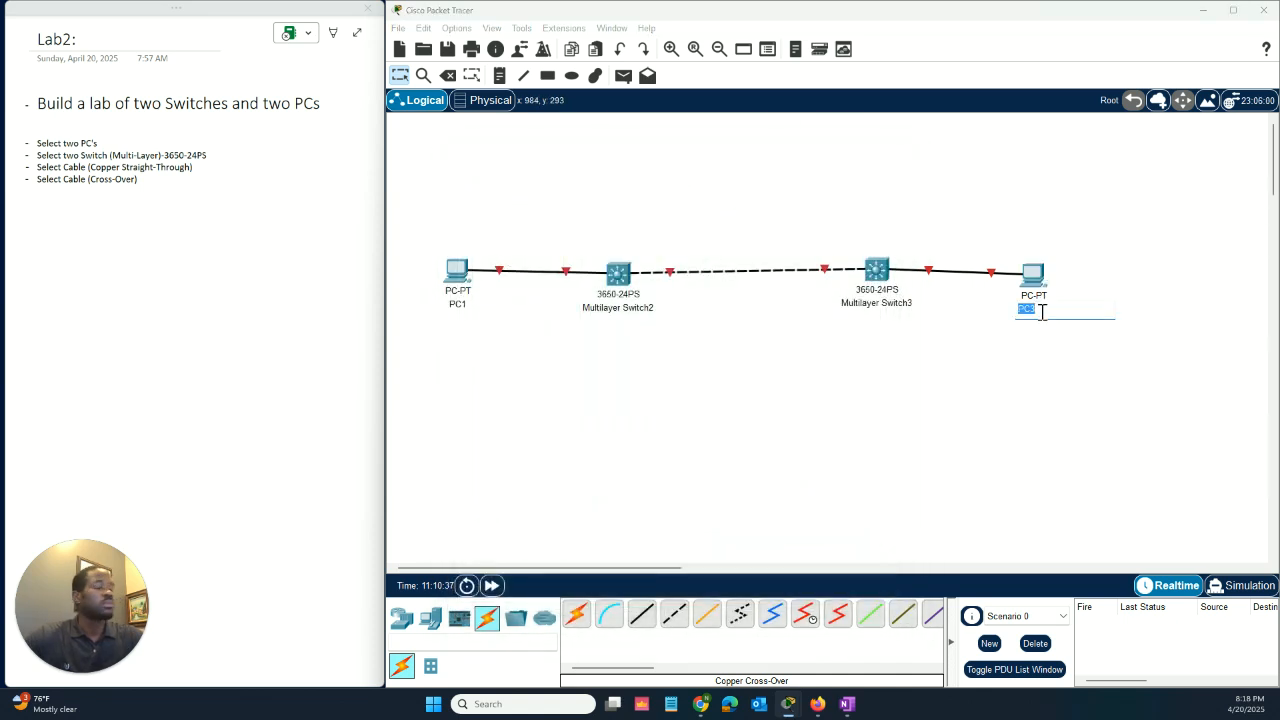
pyautogui.write('2')
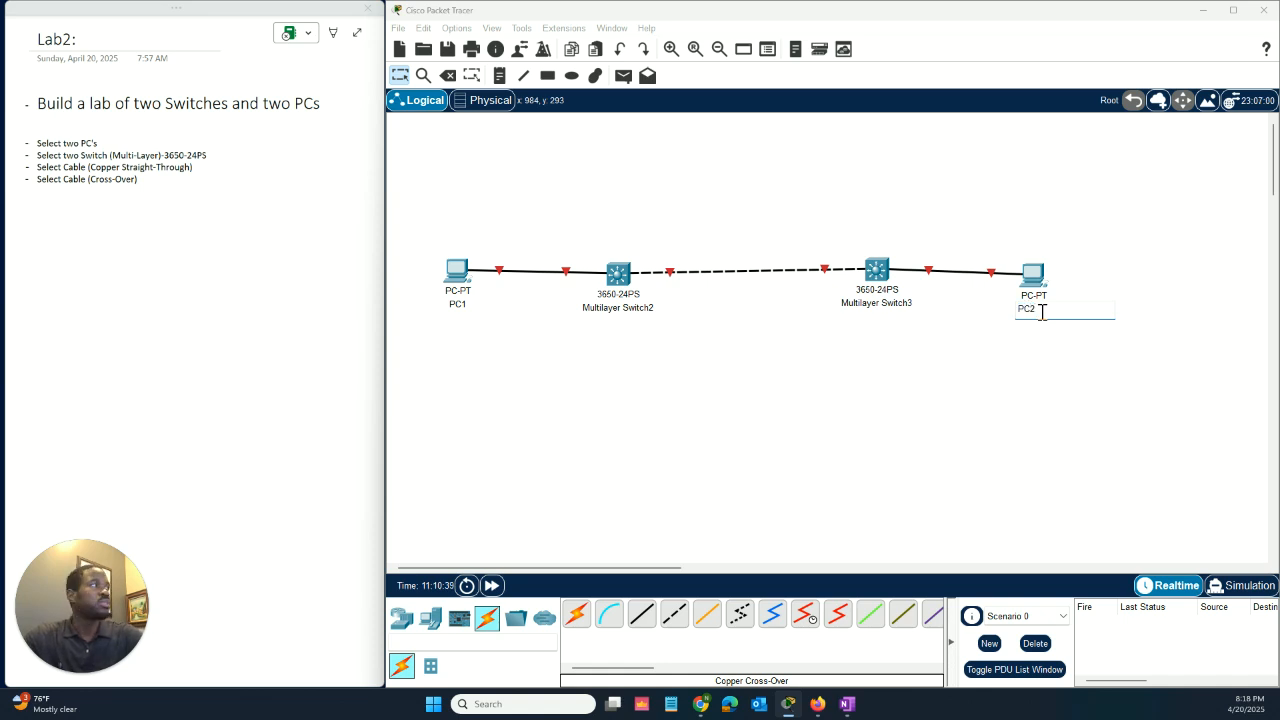
# Rename Multilayer Switch3, the switch connected to PC2, as SW2.
pyautogui.click(905, 313)
pyautogui.click(905, 313)
pyautogui.doubleClick(903, 304)
pyautogui.hotkey('shift', 'End')
pyautogui.write('S')
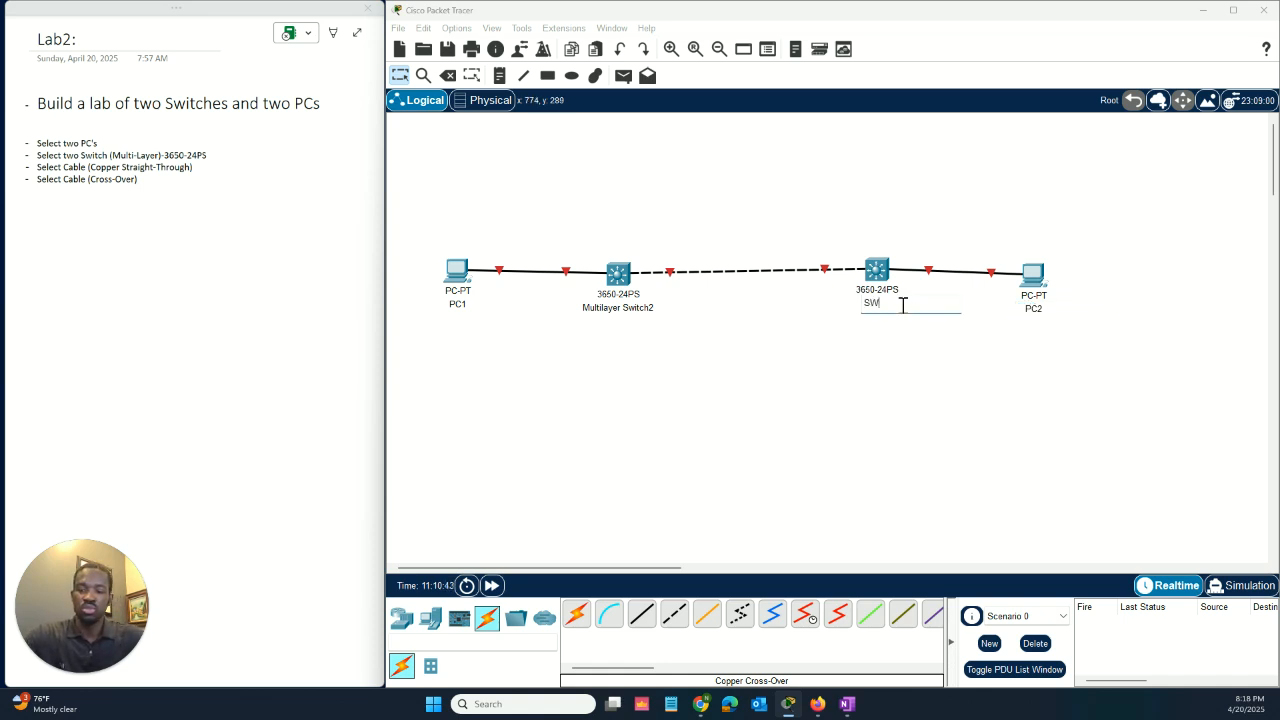
pyautogui.write('W2')
# Rename Multilayer Switch2, the switch connected to PC1, as SW1.
pyautogui.click(614, 307)
pyautogui.doubleClick(614, 307)
pyautogui.hotkey('shift', 'End')
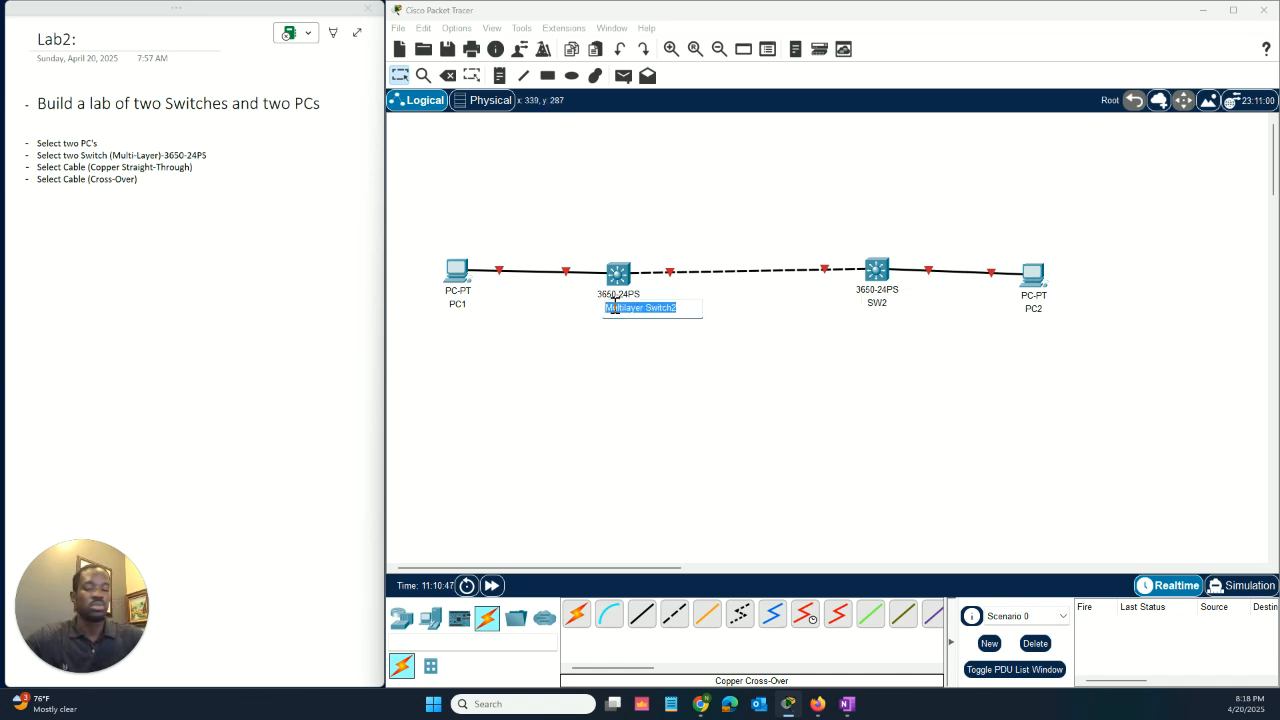
pyautogui.write('SW1')
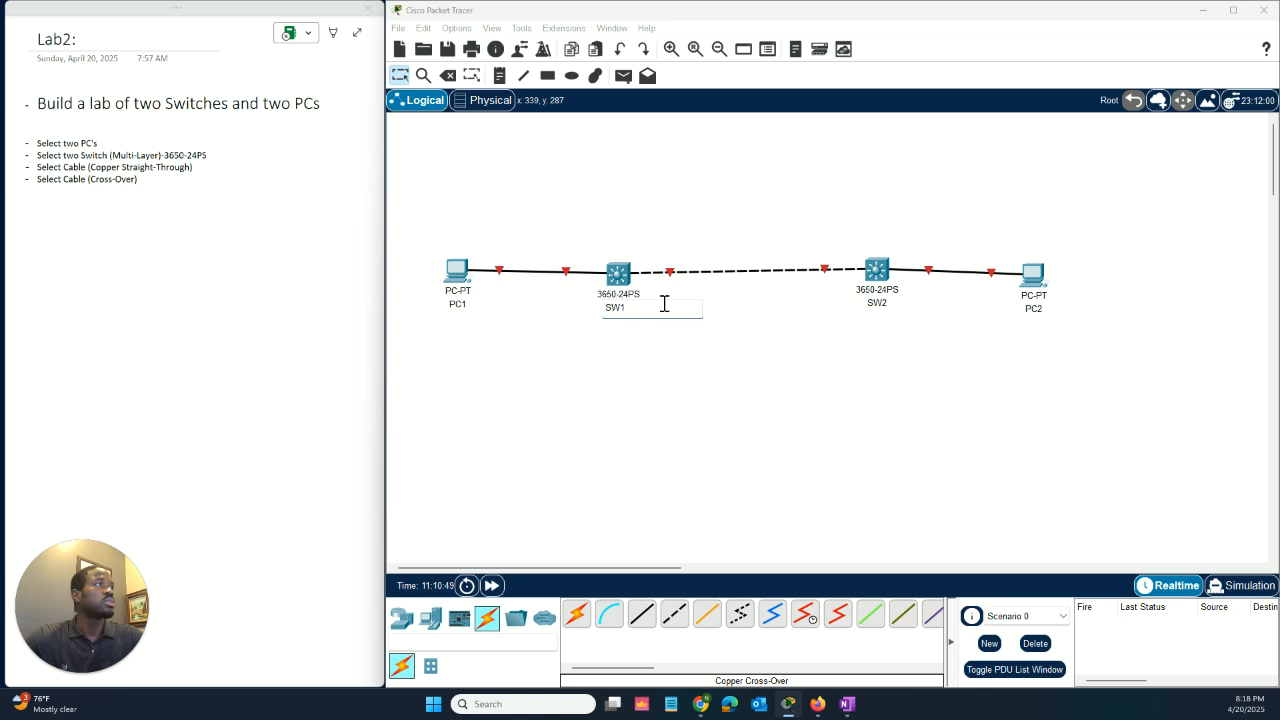
pyautogui.click(725, 340)
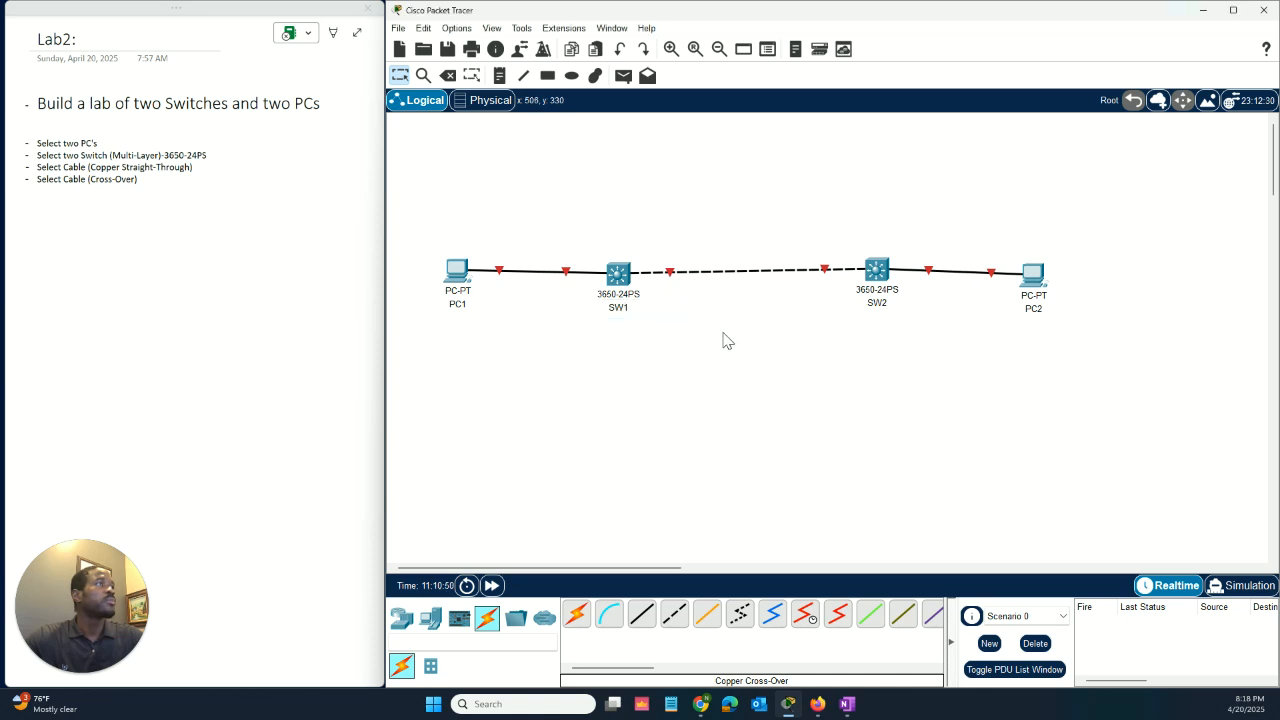
# Enable the preference Always Show Port Labels in Logical Workspace and close the preferences.
pyautogui.click(460, 28)
pyautogui.click(476, 46)
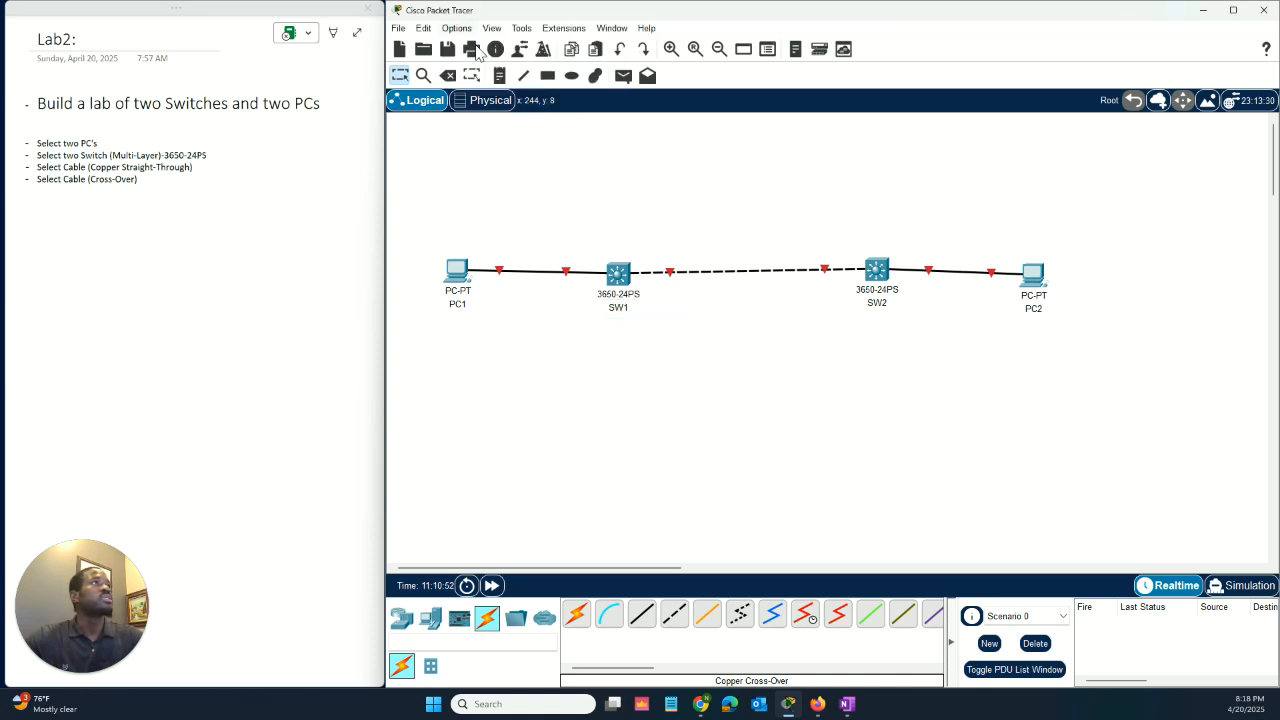
pyautogui.moveTo(238, 21); pyautogui.dragTo(636, 178)
pyautogui.moveTo(115, 178); pyautogui.dragTo(684, 376)
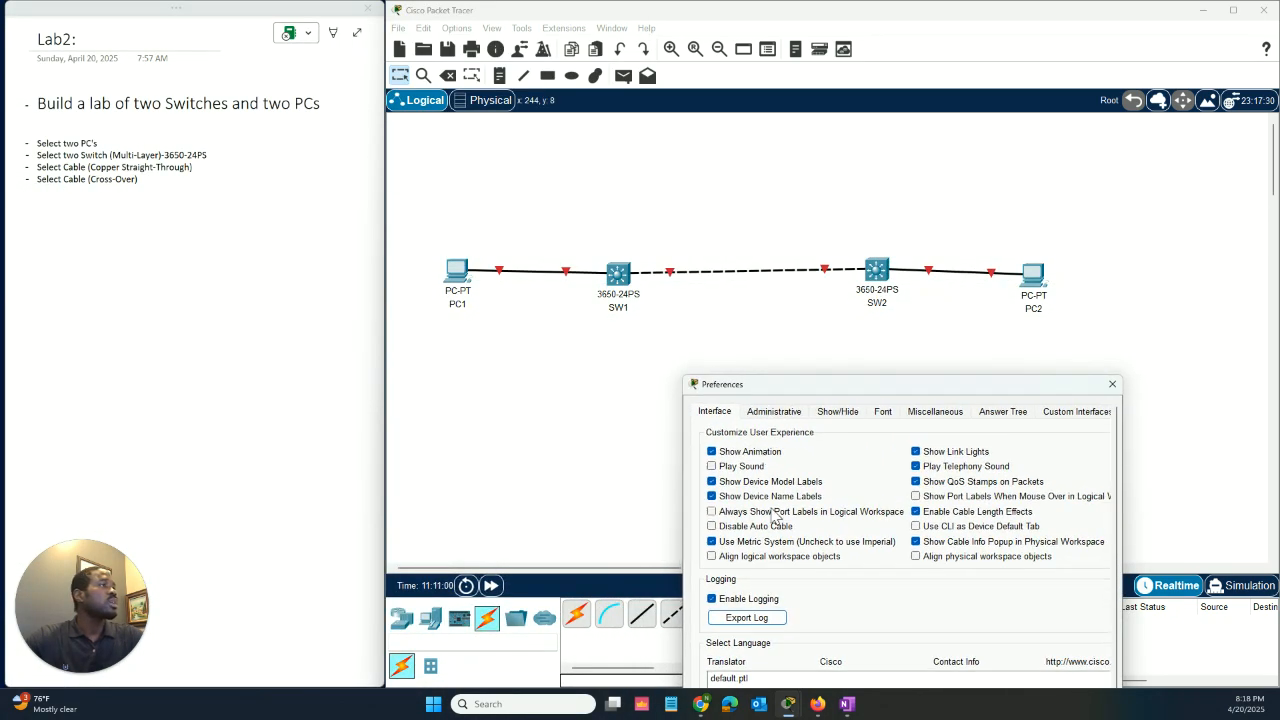
pyautogui.click(713, 512)
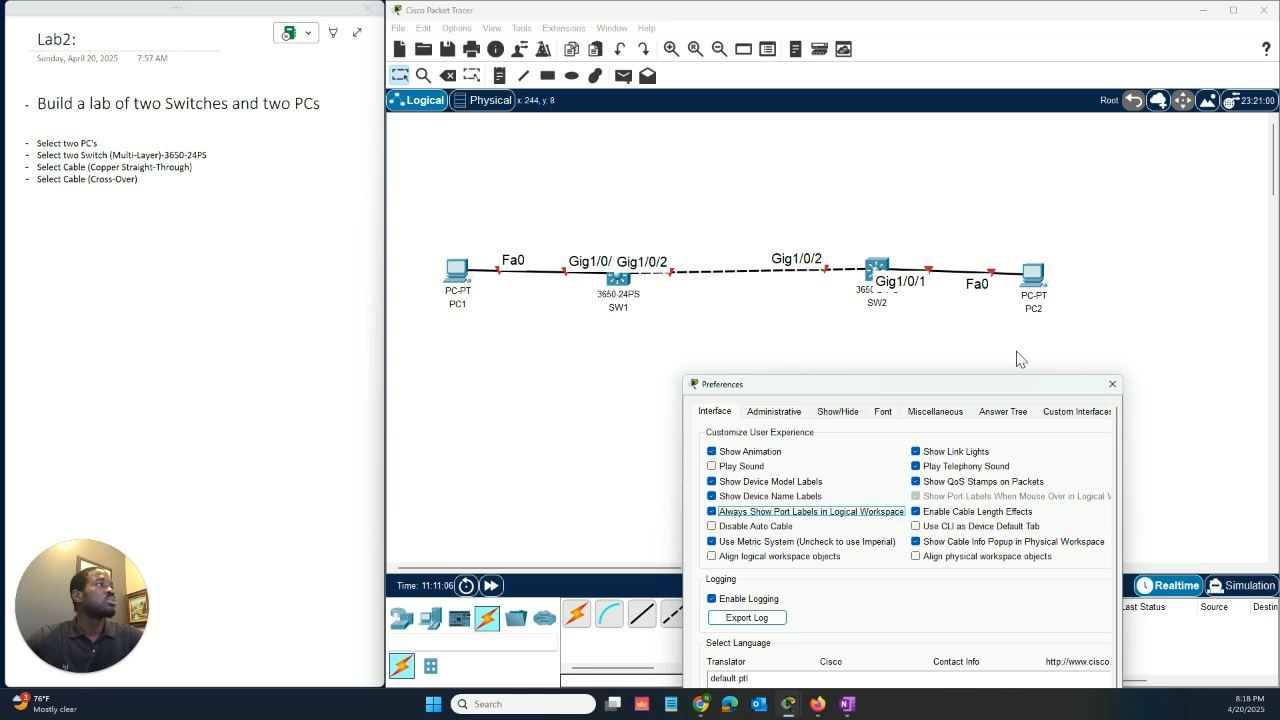
pyautogui.click(1112, 384)
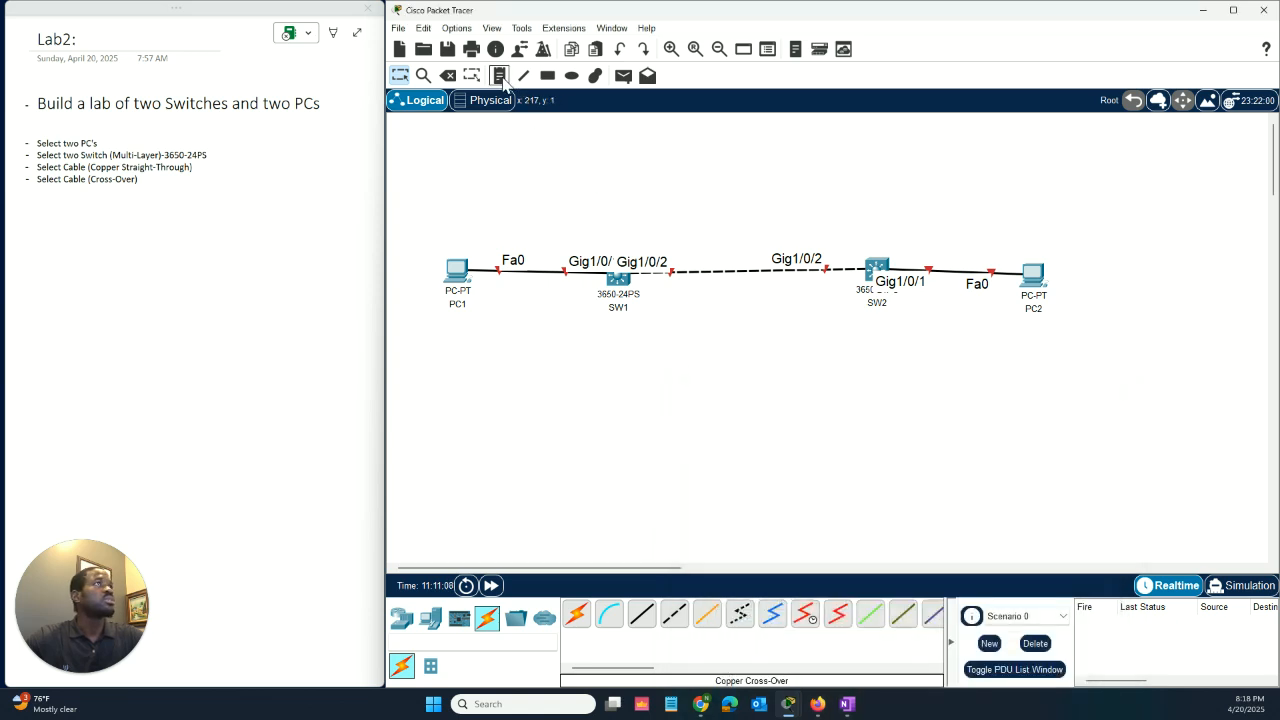
# Place a text note reading Fa0 next to PC1, below its link to SW1, and return to selection mode.
pyautogui.click(501, 79)
pyautogui.click(496, 304)
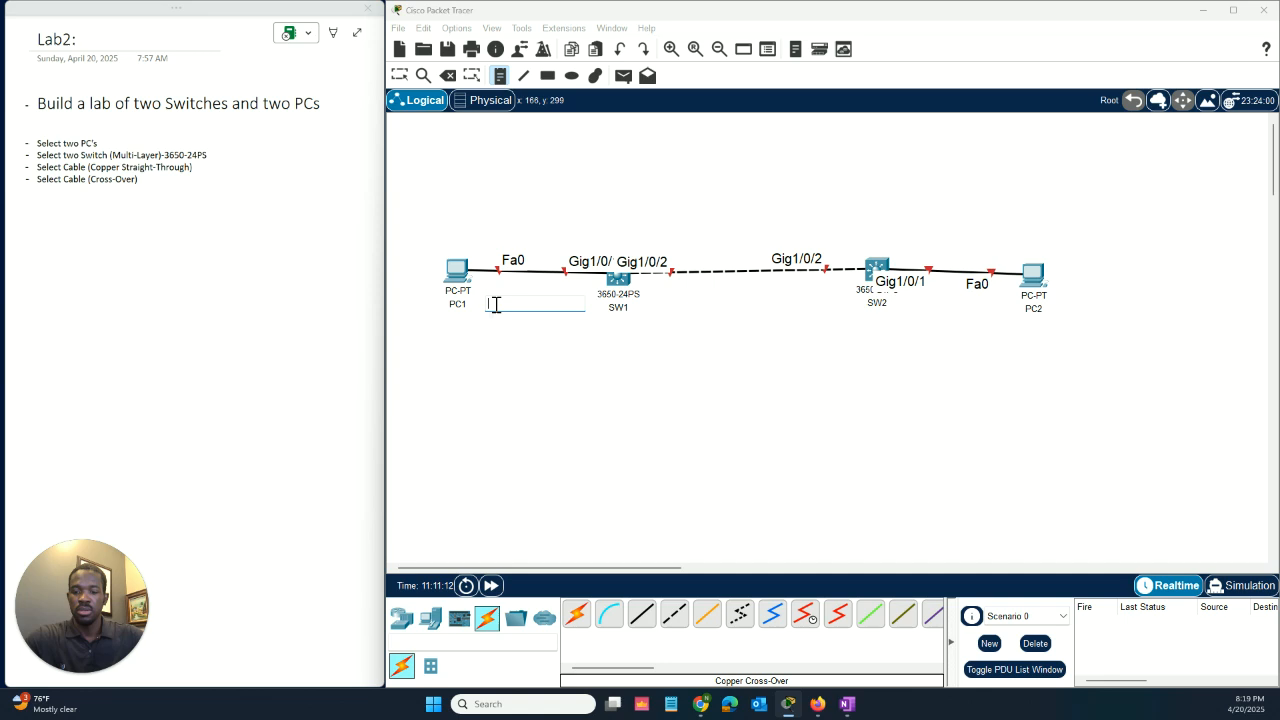
pyautogui.write('Fa0')
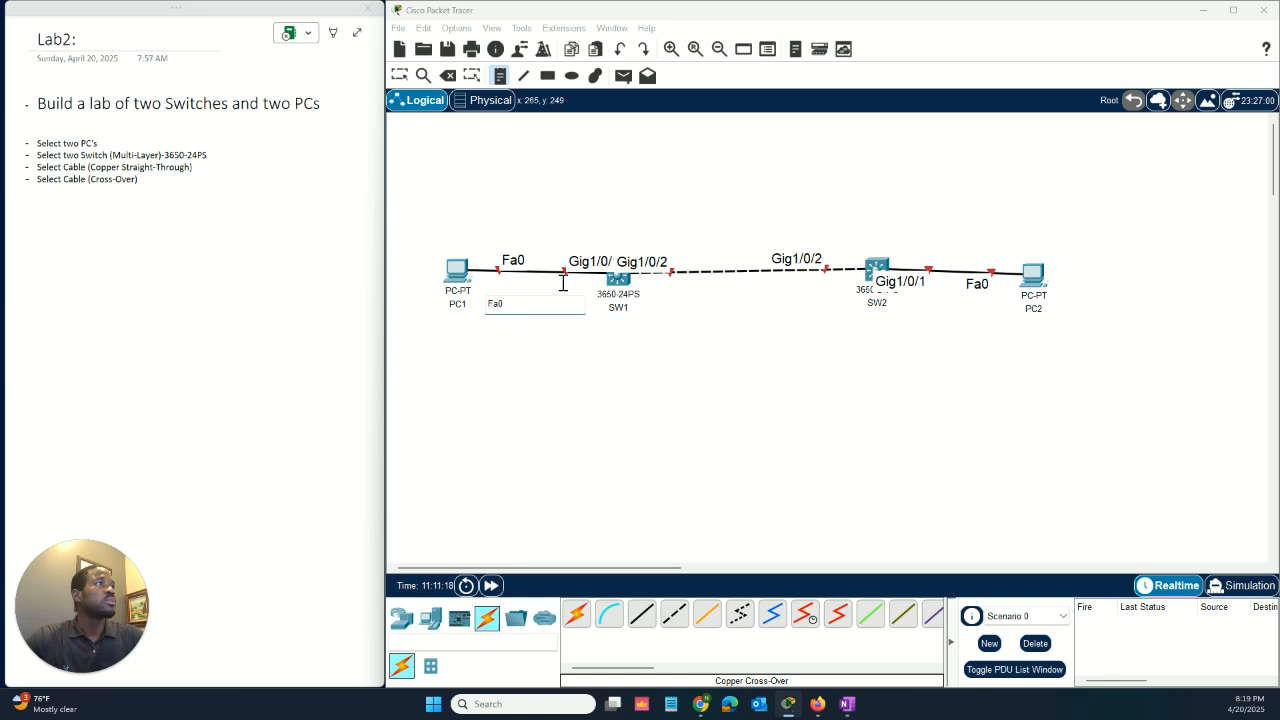
pyautogui.click(563, 238)
pyautogui.click(457, 274)
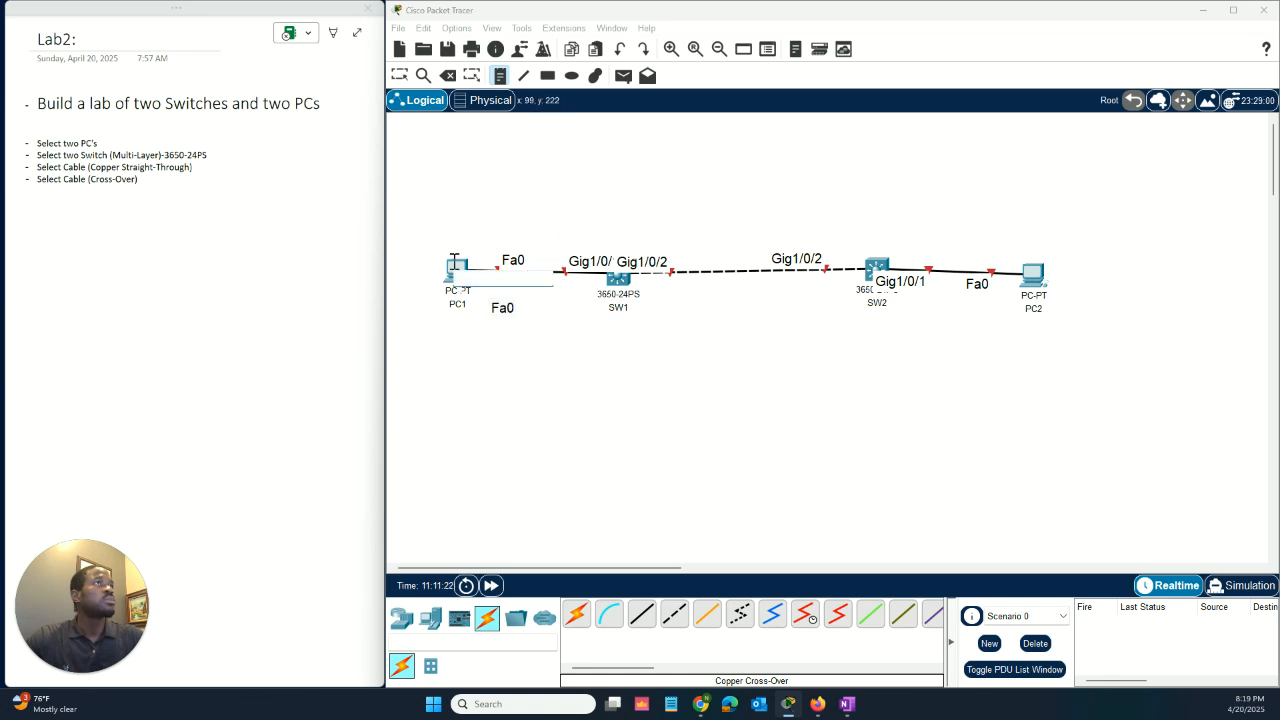
pyautogui.click(399, 75)
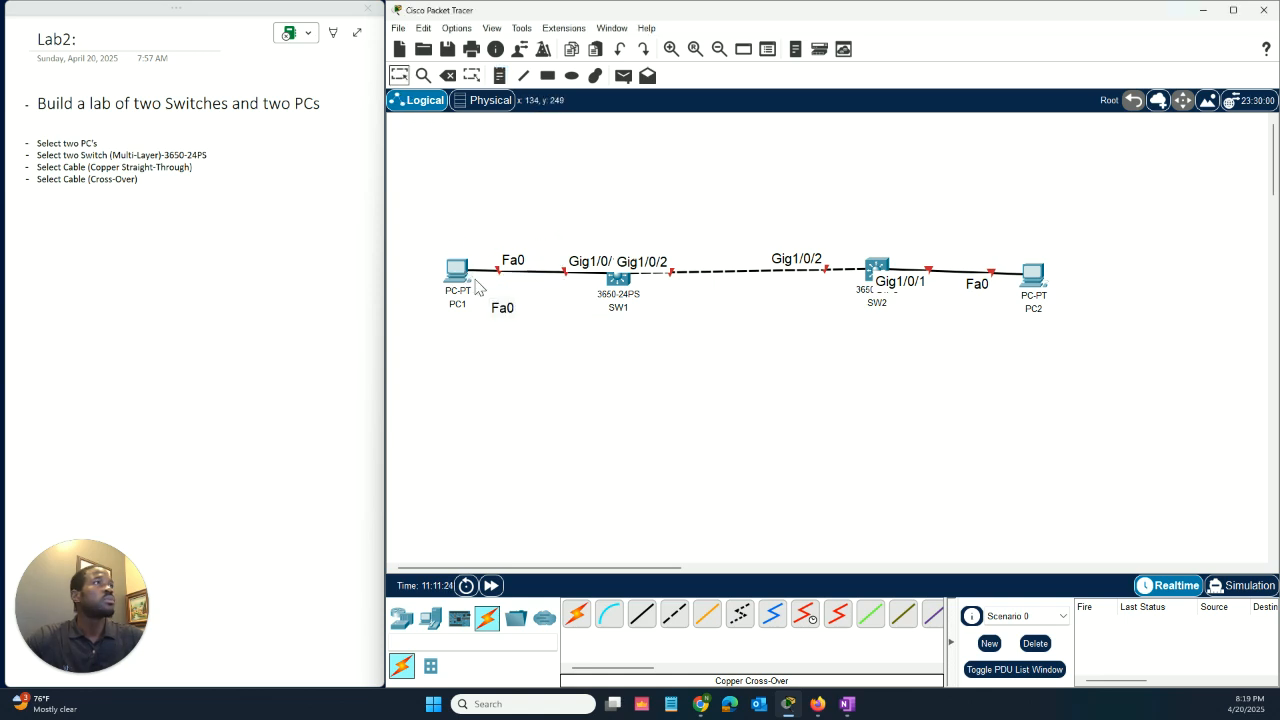
# Spread the PCs and switches apart into a zigzag layout, keeping the Fa0 note beside PC1.
pyautogui.moveTo(458, 274); pyautogui.dragTo(416, 279)
pyautogui.moveTo(500, 320); pyautogui.dragTo(451, 302)
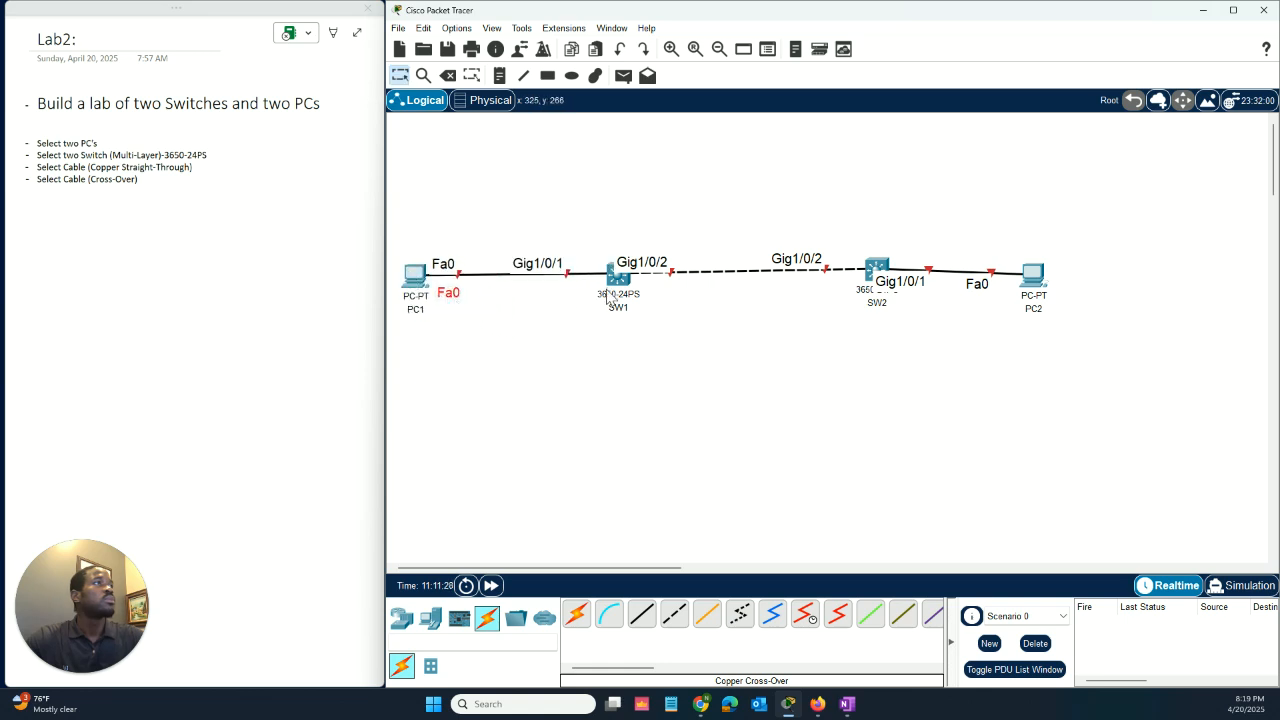
pyautogui.moveTo(614, 294); pyautogui.dragTo(651, 242)
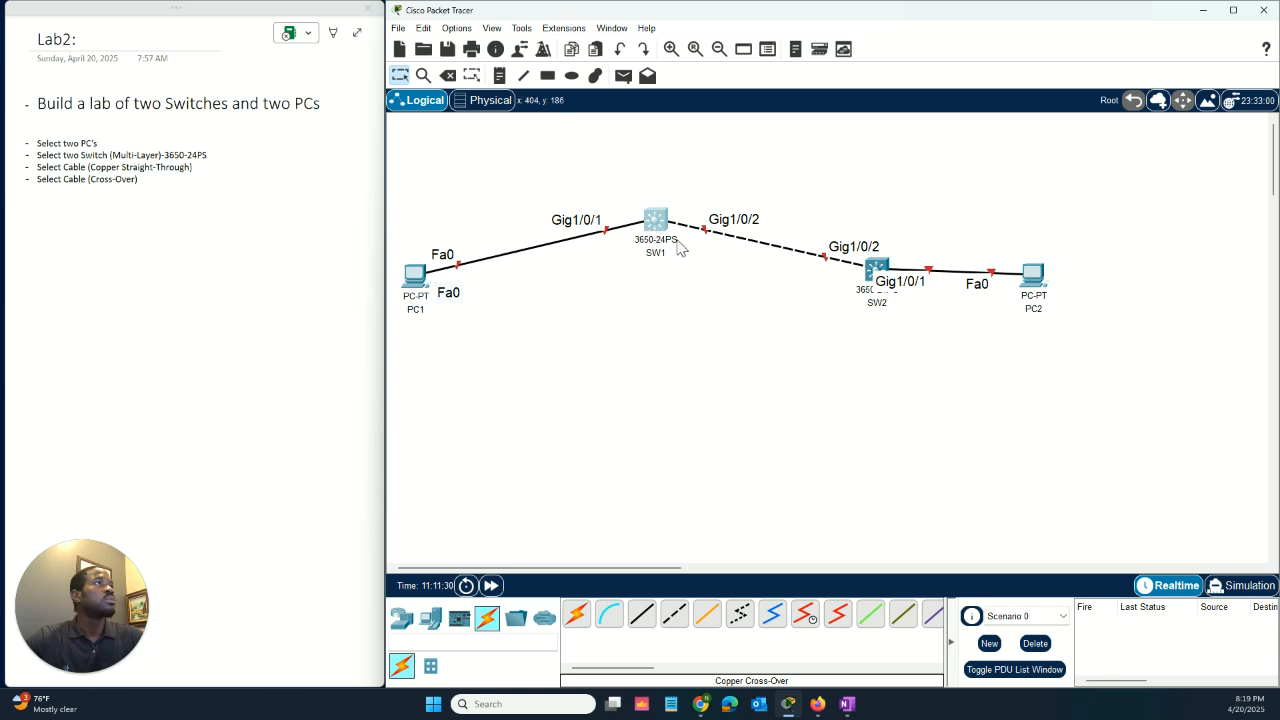
pyautogui.moveTo(869, 274); pyautogui.dragTo(873, 301)
pyautogui.moveTo(1042, 272); pyautogui.dragTo(1081, 228)
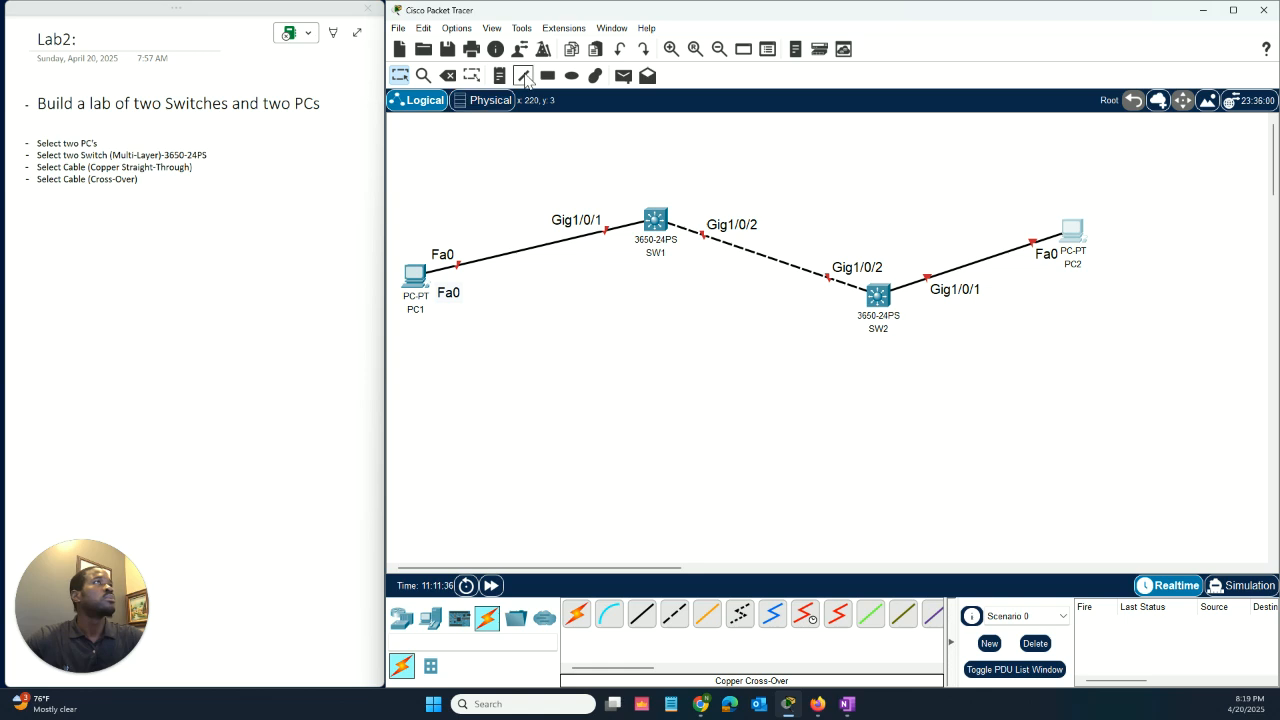
# Add text notes at SW1: Gig1/0/1 below its link to PC1 and Gig1/0/2 above its link to SW2.
pyautogui.click(499, 75)
pyautogui.click(559, 261)
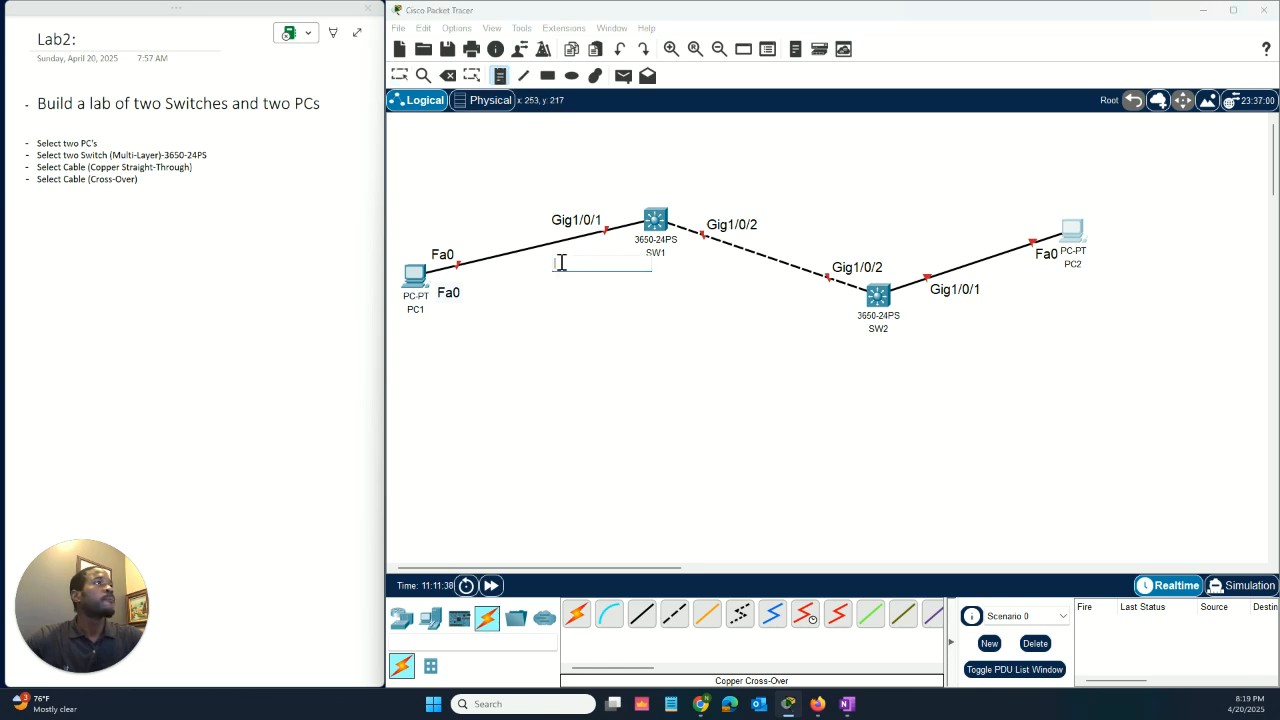
pyautogui.write('Gig1/0/1')
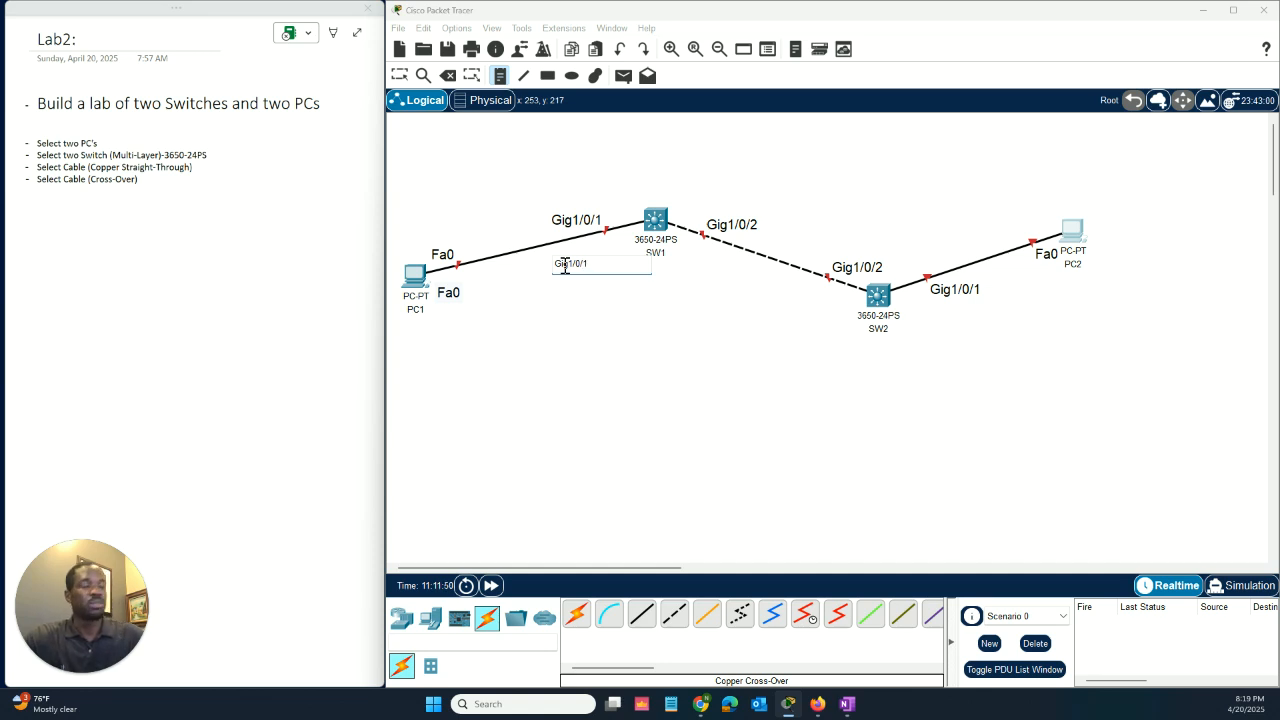
pyautogui.click(728, 196)
pyautogui.write('gi')
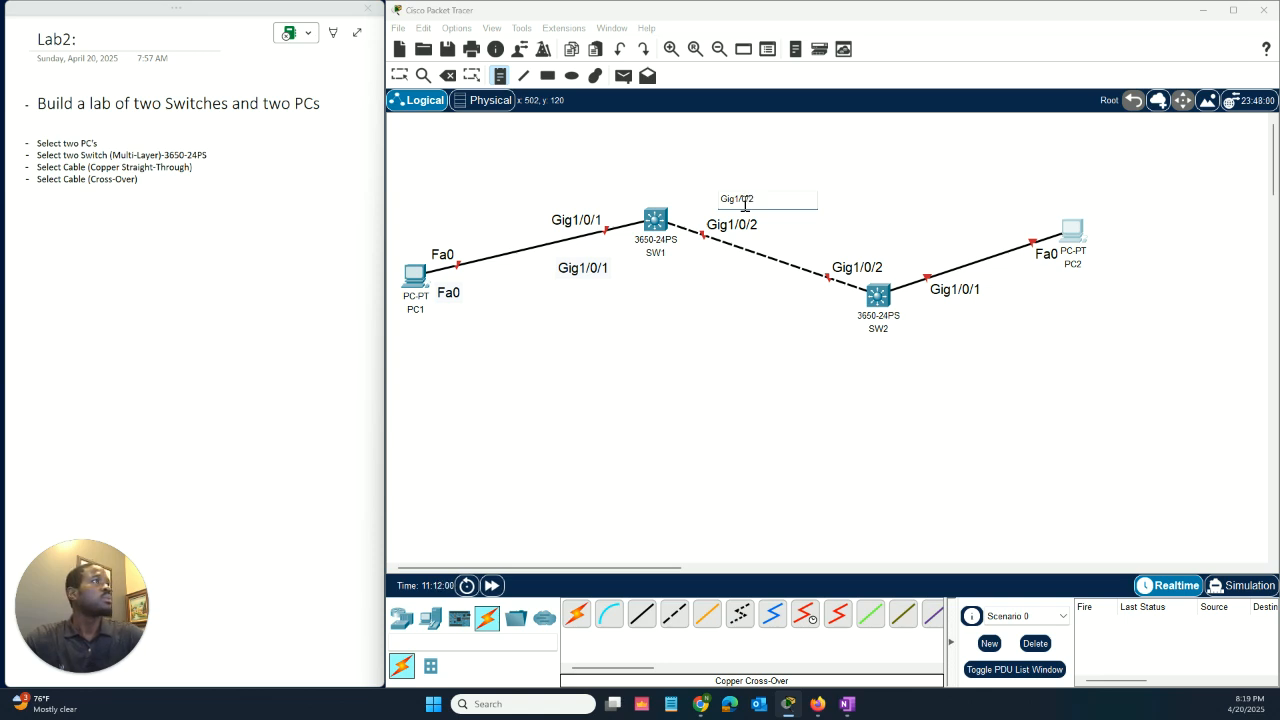
# Add text notes at SW2: Gig1/0/2 below its link to SW1 and Gig1/0/1 above its link to PC2.
pyautogui.click(800, 320)
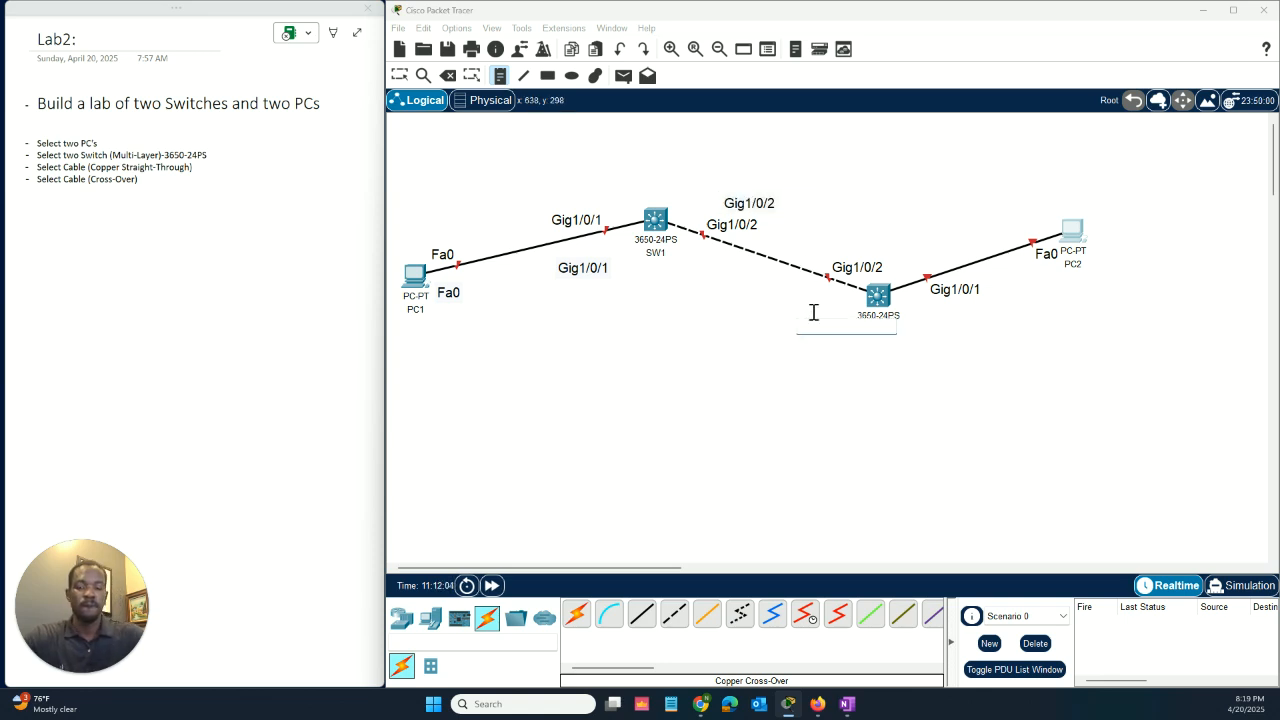
pyautogui.write('S')
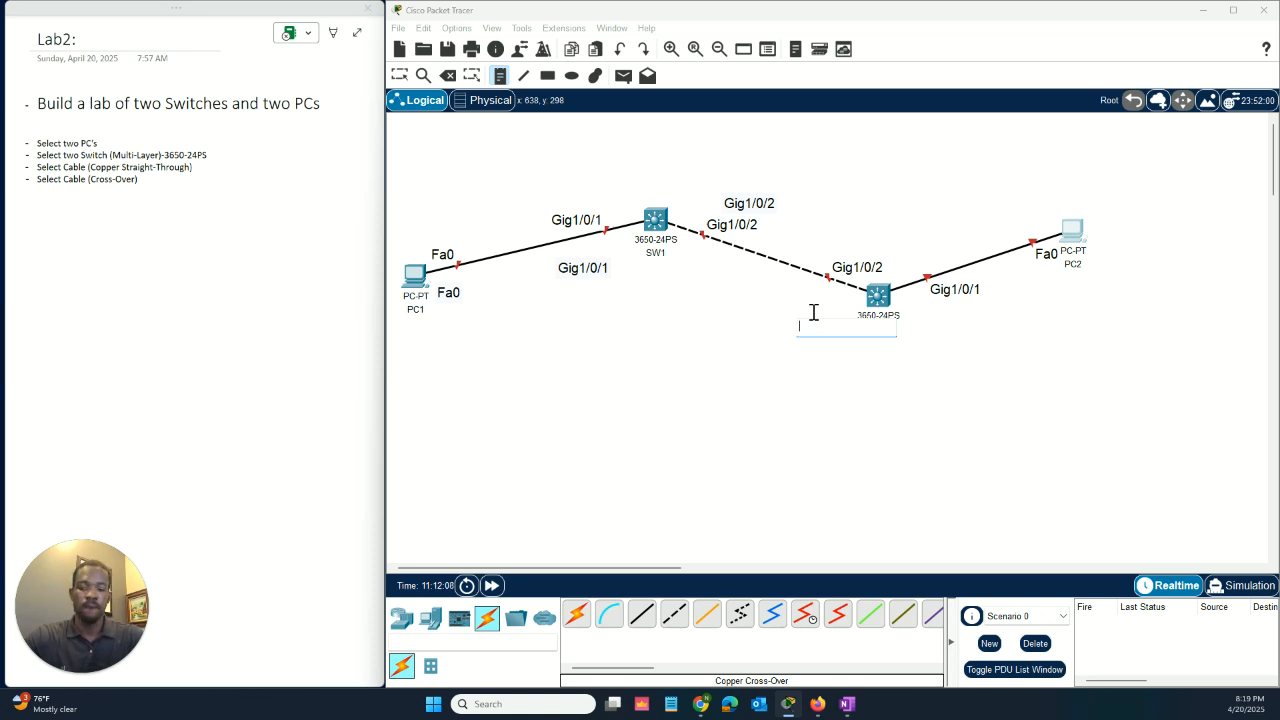
pyautogui.write('ig1/0/2')
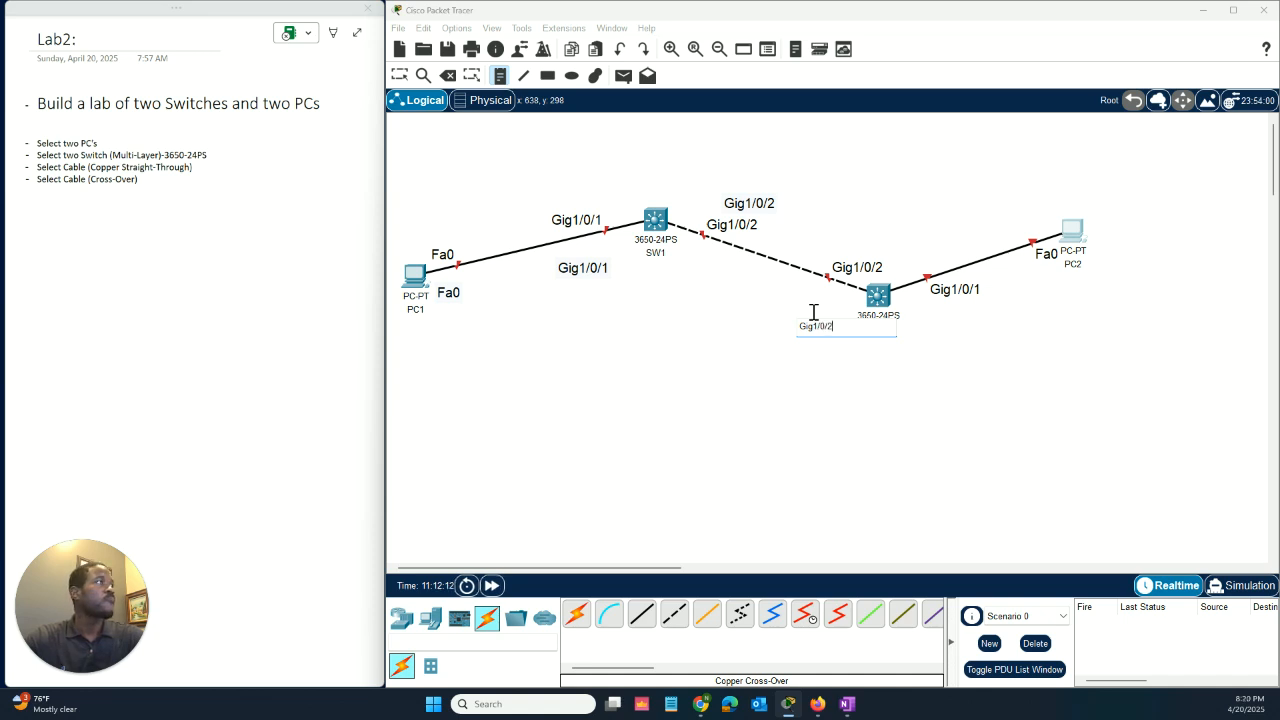
pyautogui.click(920, 246)
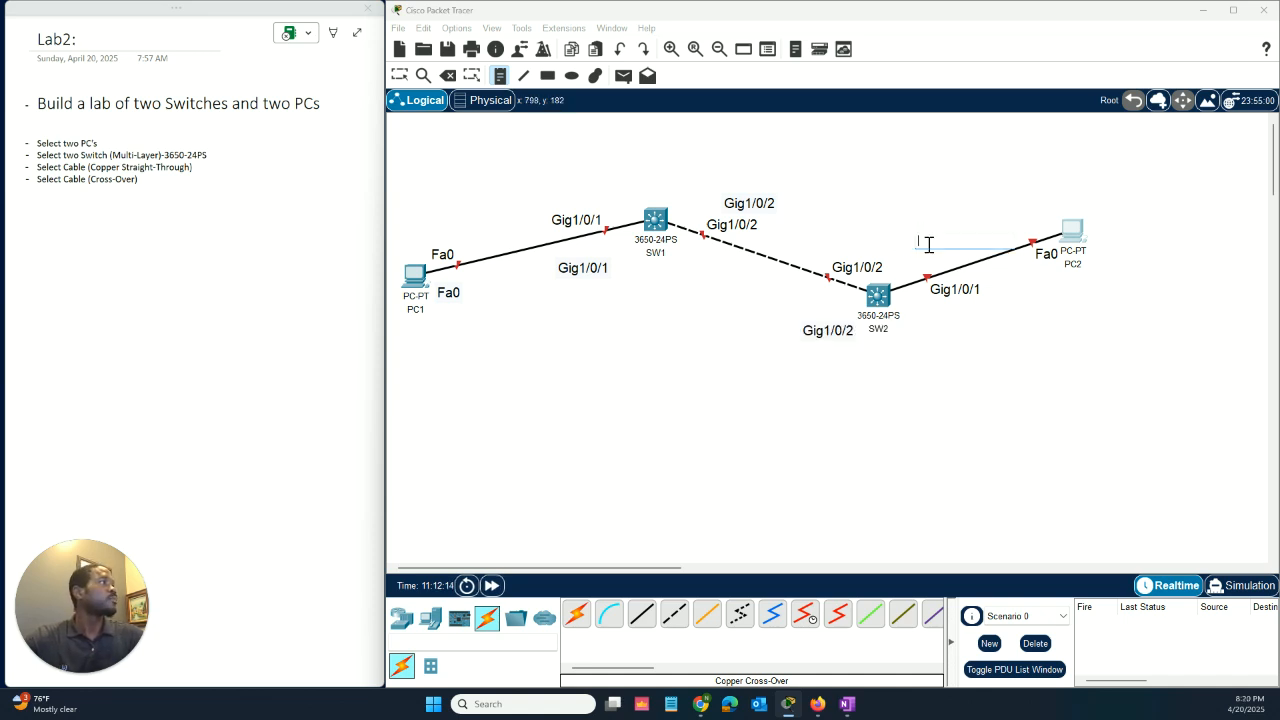
pyautogui.write('Gig1/0/1')
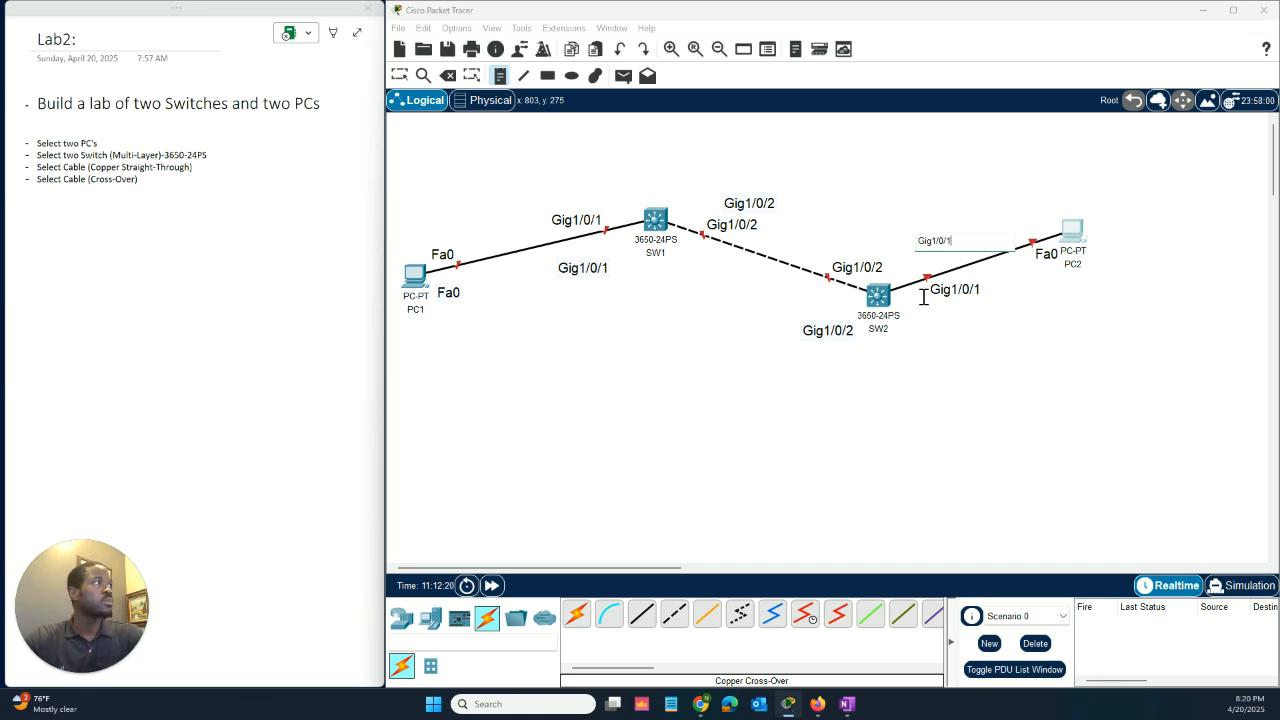
# Place a text note reading Fa0 below PC2's end of its link and return to selection mode.
pyautogui.click(1036, 285)
pyautogui.write('Fa')
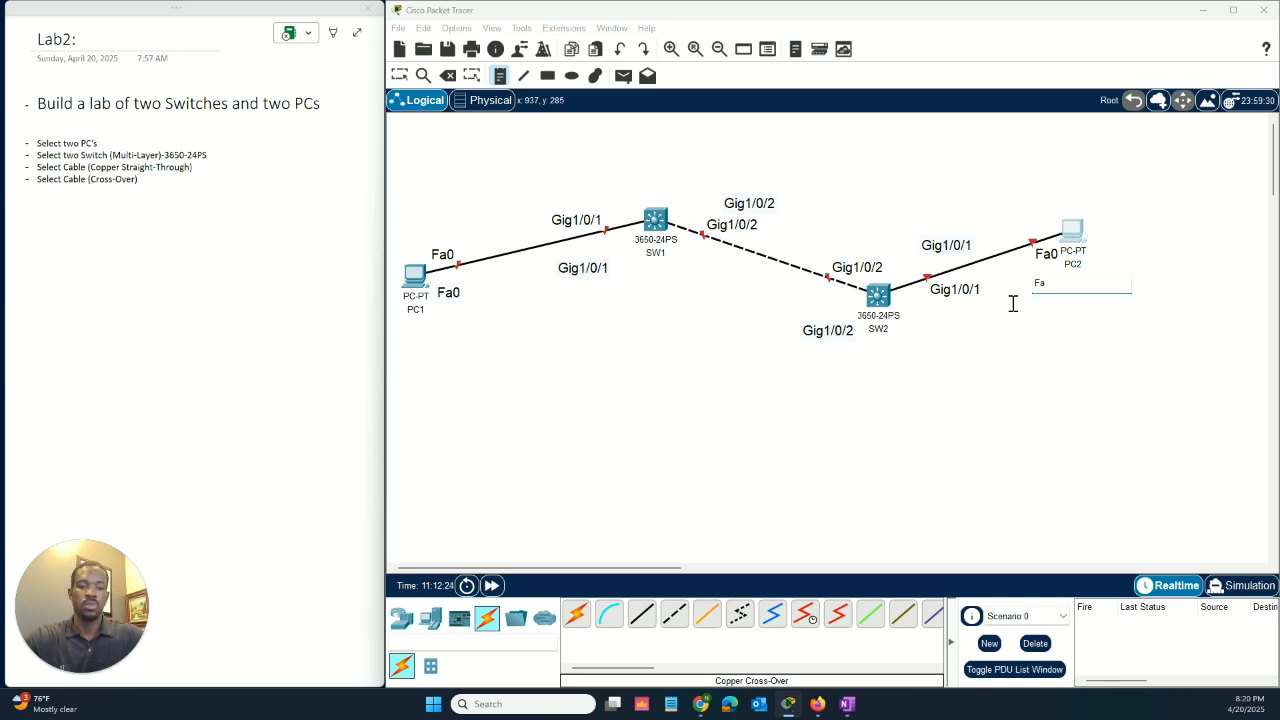
pyautogui.write('0')
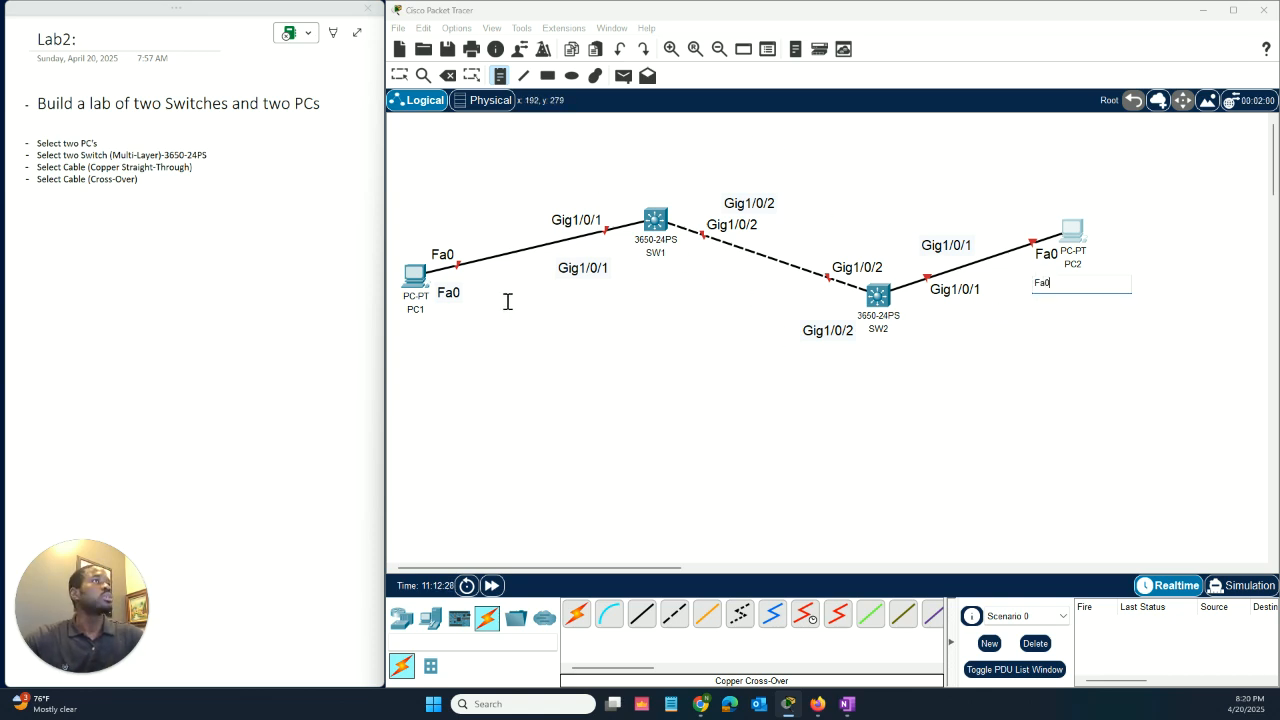
pyautogui.click(400, 76)
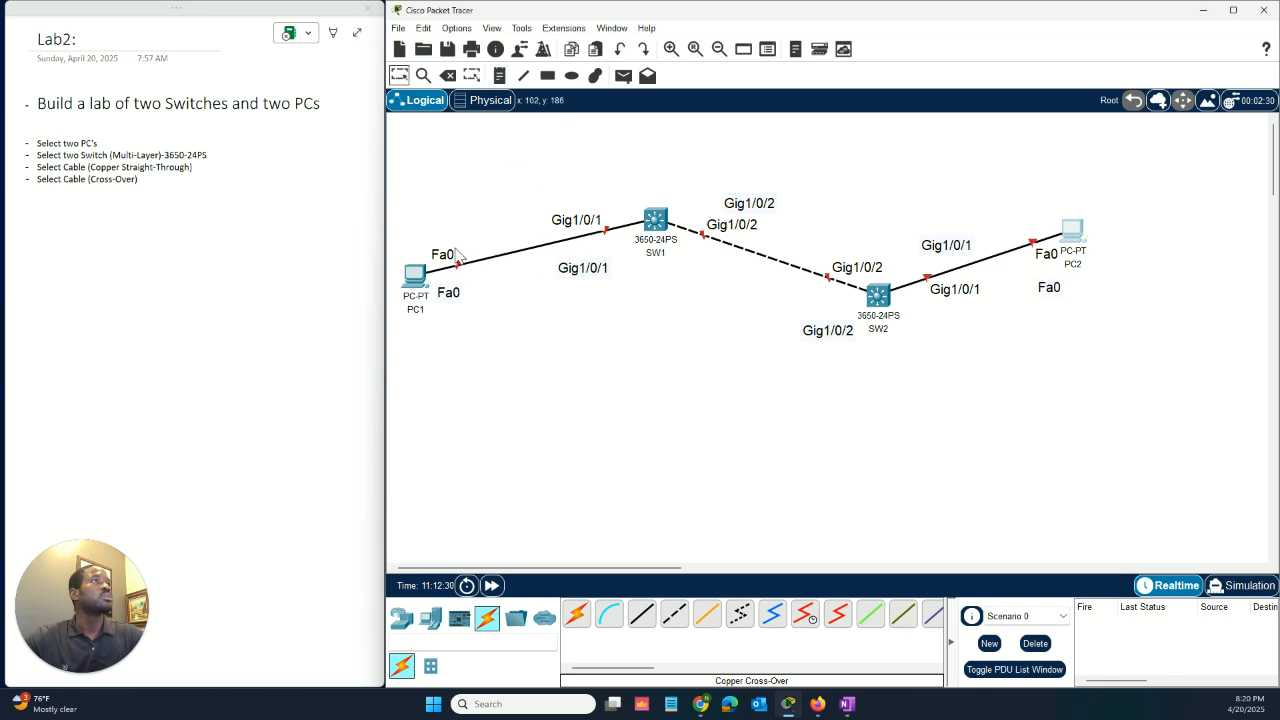
# Move the six interface notes closer to the link ends they describe at PC1, SW1, SW2 and PC2.
pyautogui.click(459, 288)
pyautogui.moveTo(585, 272); pyautogui.dragTo(592, 261)
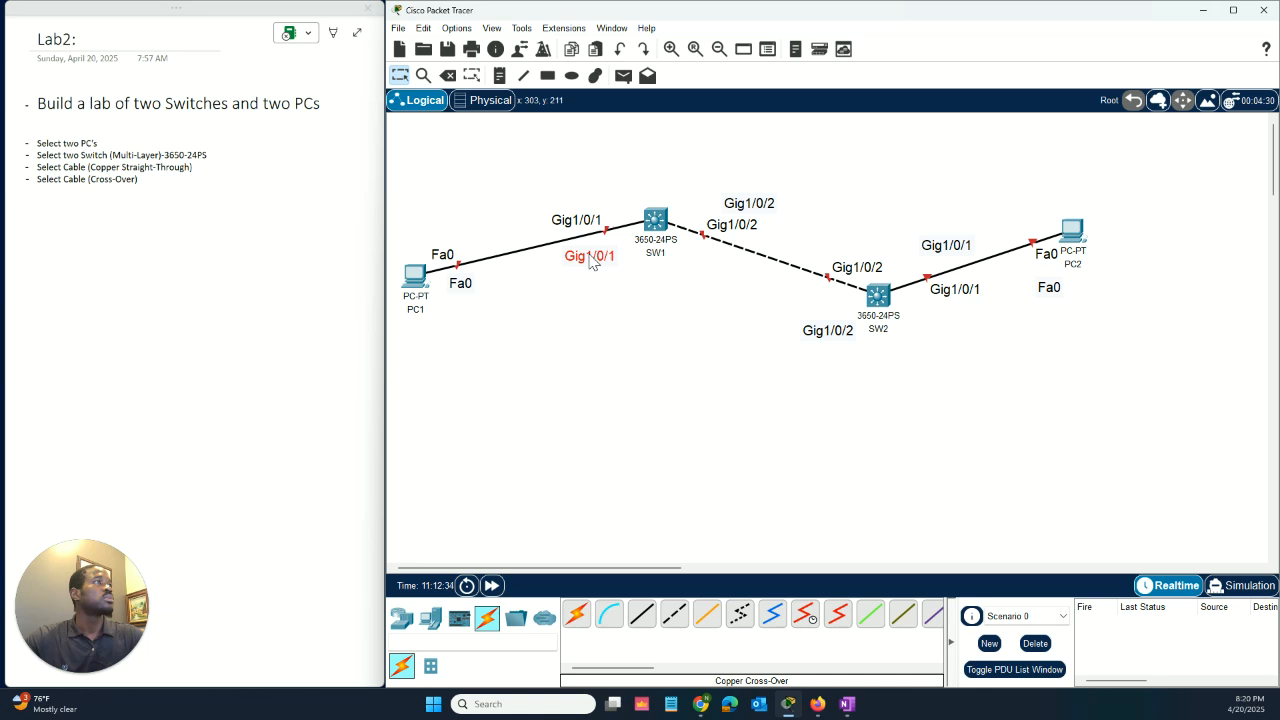
pyautogui.click(749, 207)
pyautogui.moveTo(746, 207); pyautogui.dragTo(719, 207)
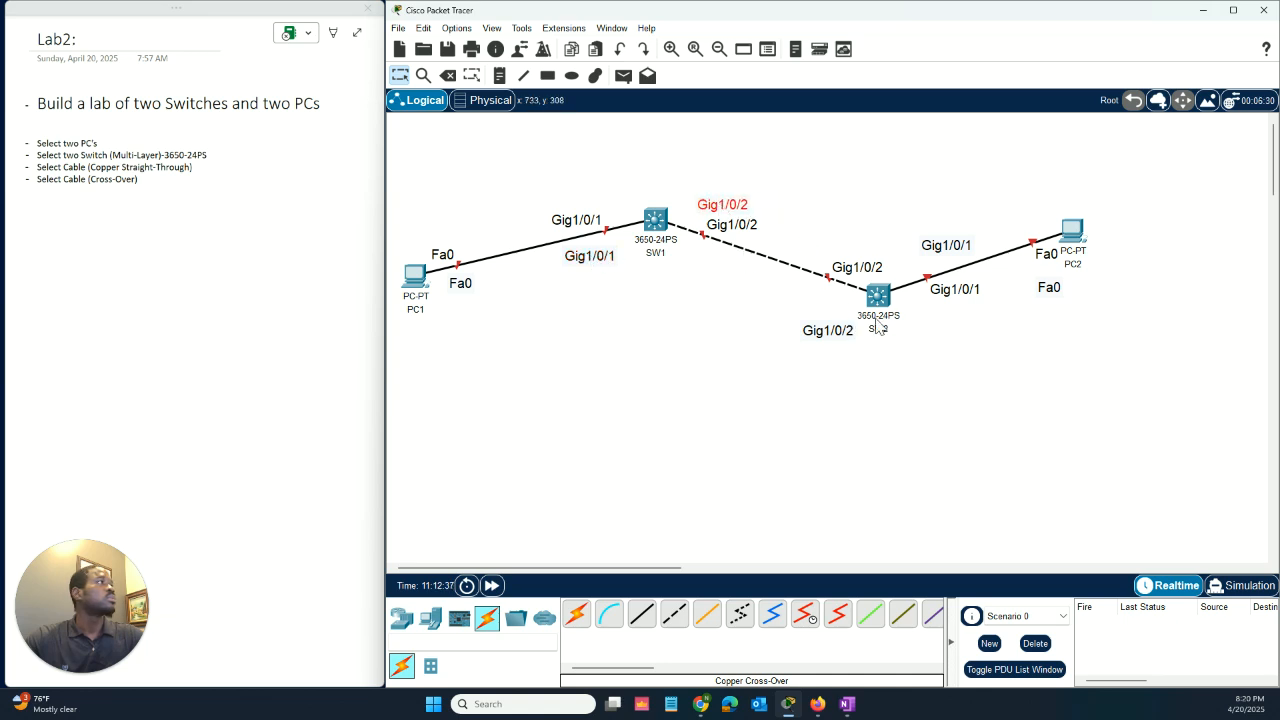
pyautogui.moveTo(828, 331); pyautogui.dragTo(830, 295)
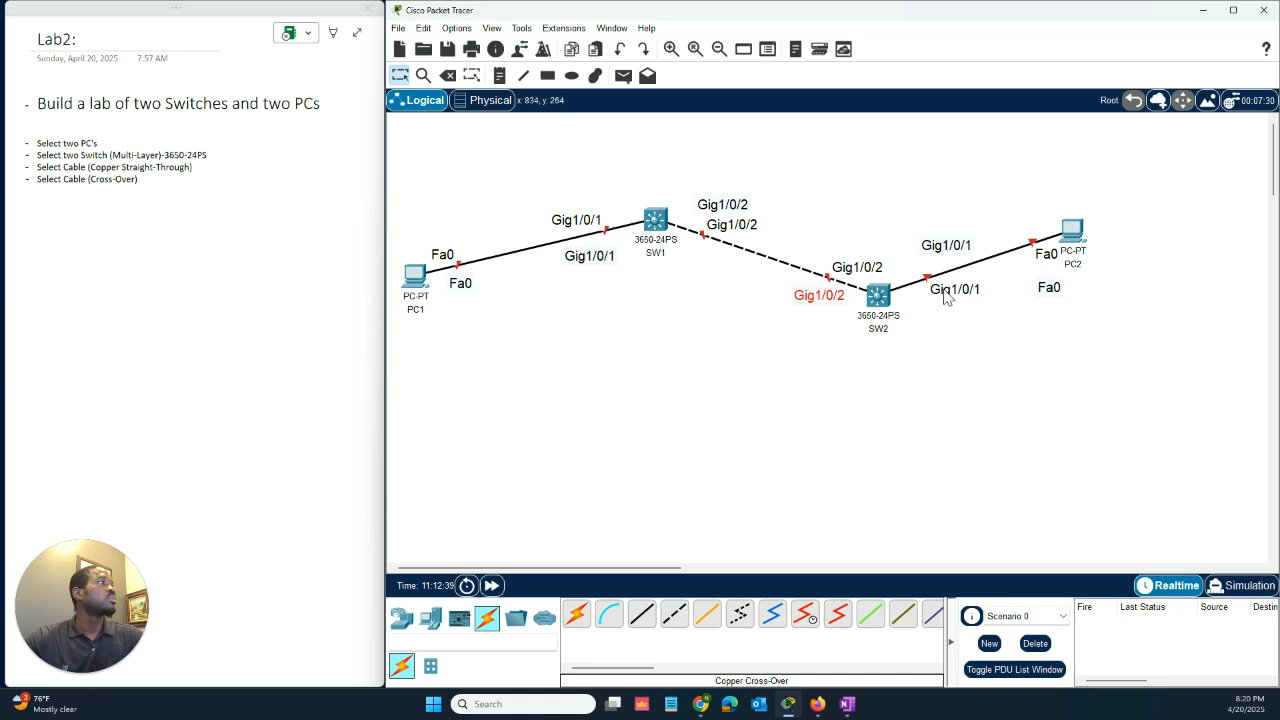
pyautogui.moveTo(936, 251); pyautogui.dragTo(928, 267)
pyautogui.moveTo(1046, 294); pyautogui.dragTo(1037, 277)
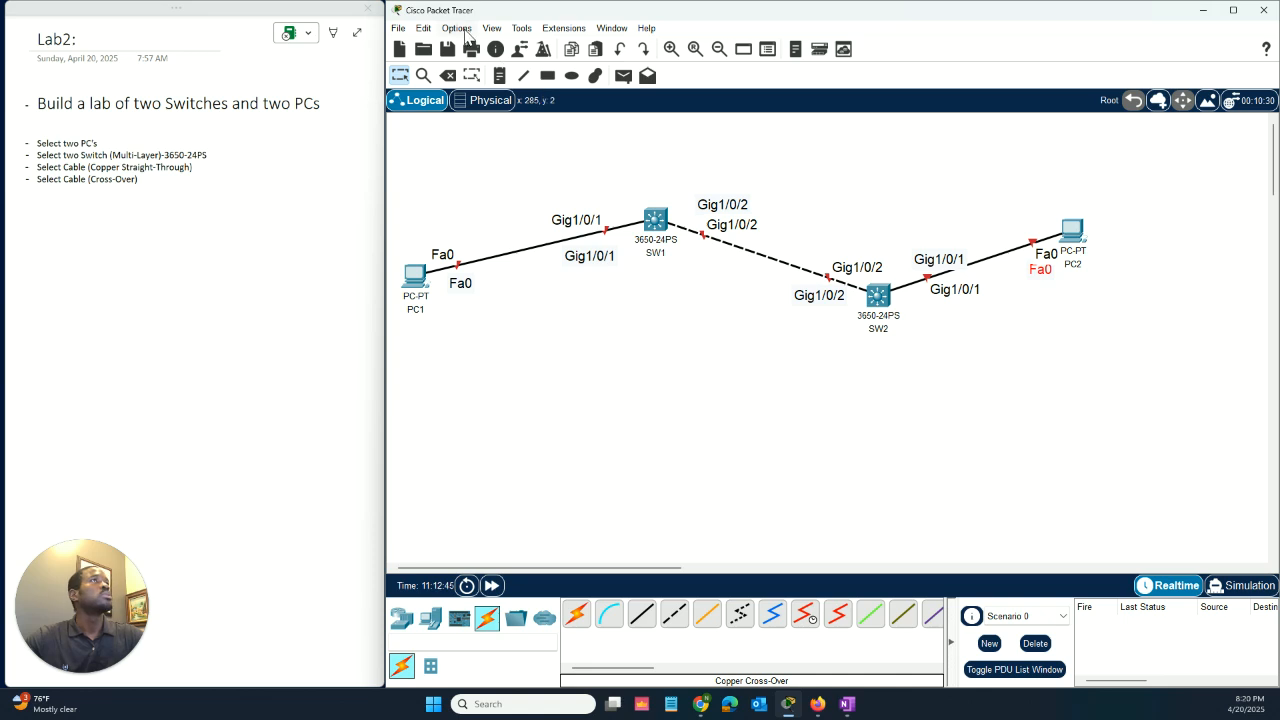
# Disable the preference Always Show Port Labels in Logical Workspace, moving the preferences window clear of the topology.
pyautogui.click(462, 29)
pyautogui.click(535, 50)
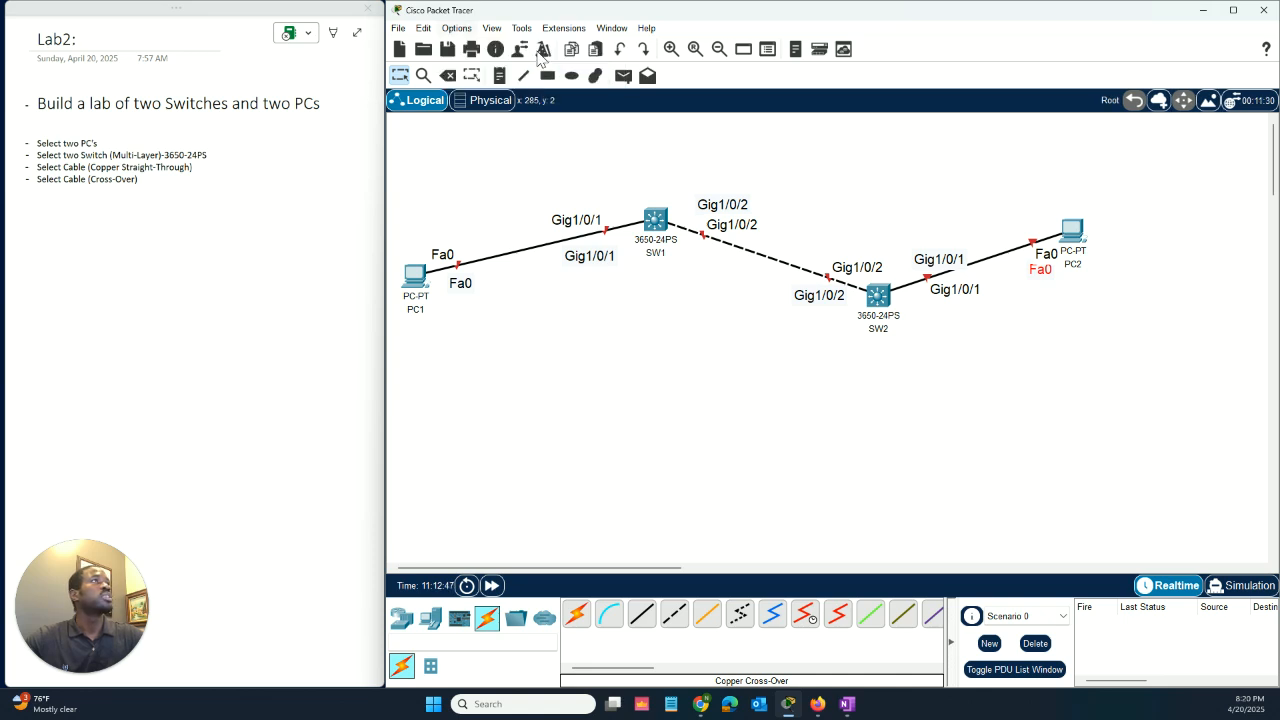
pyautogui.doubleClick(185, 18)
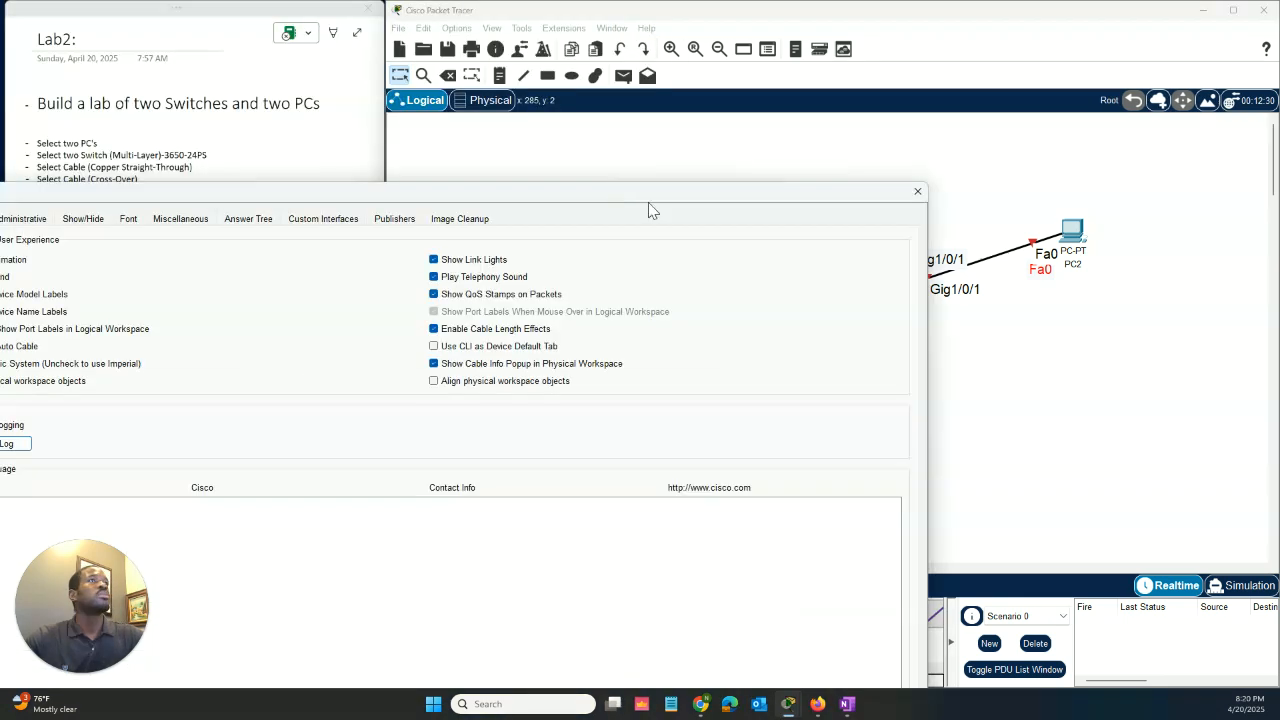
pyautogui.moveTo(109, 206); pyautogui.dragTo(737, 324)
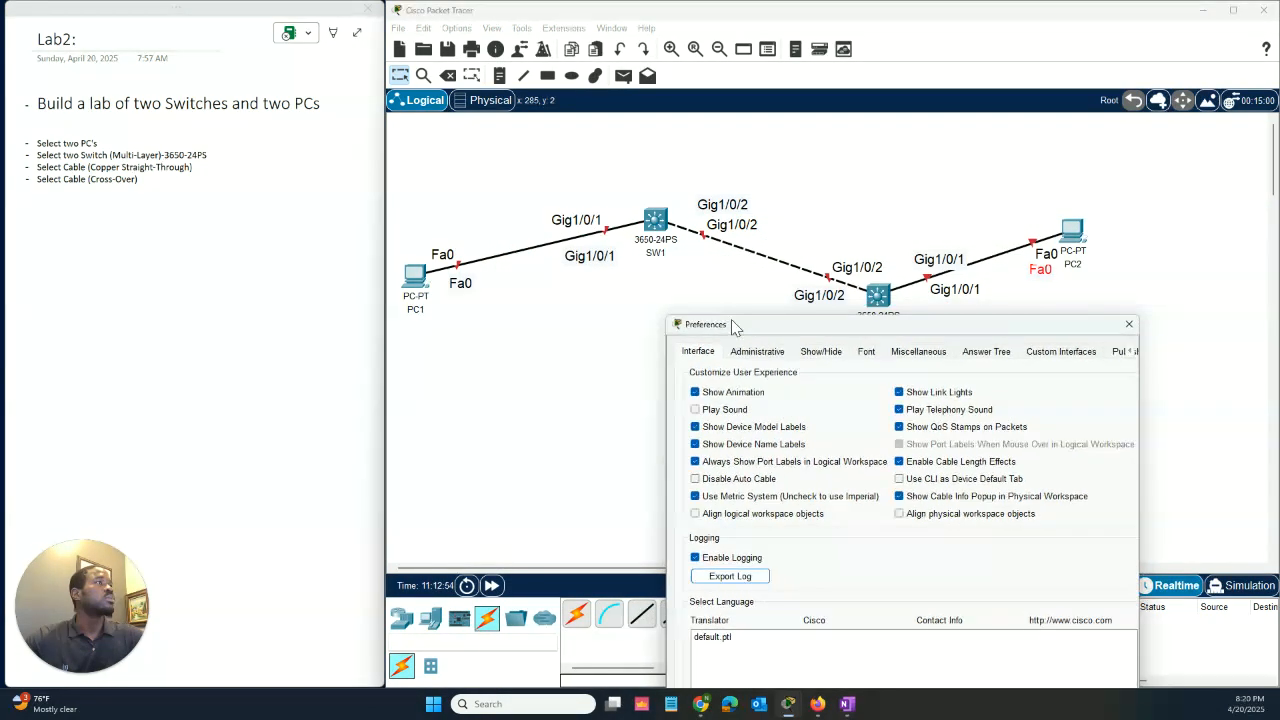
pyautogui.click(696, 462)
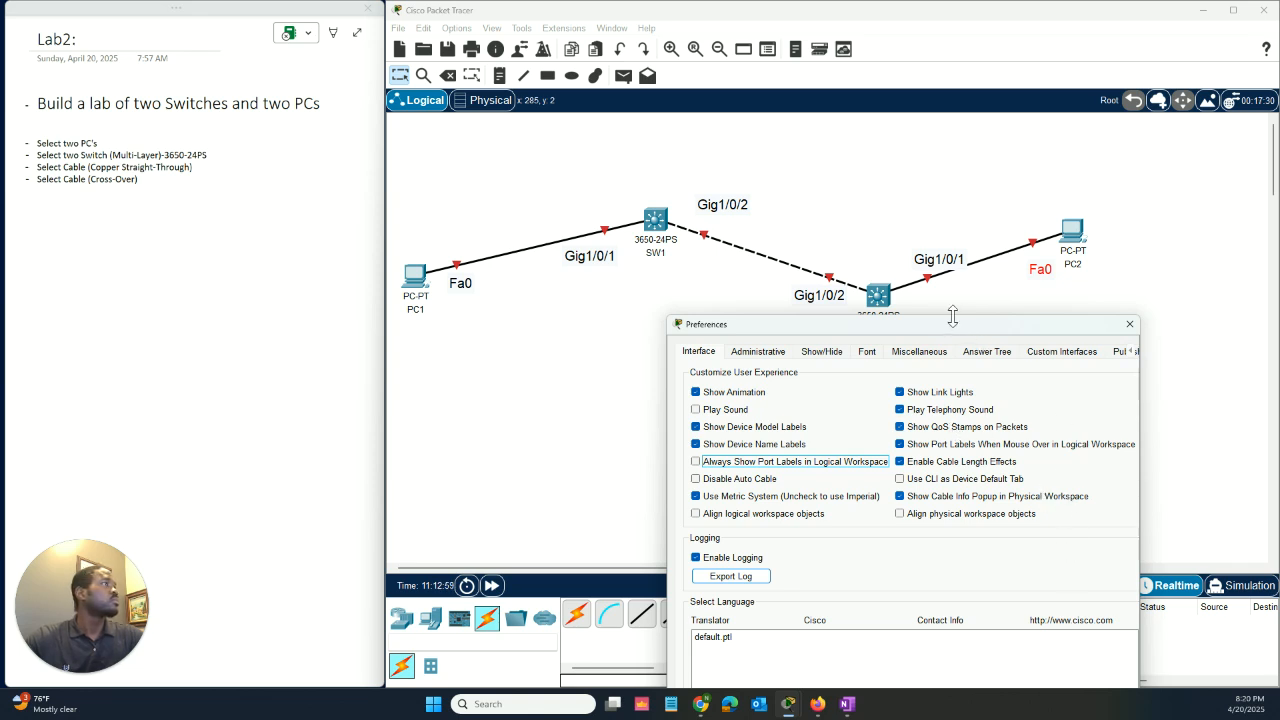
pyautogui.moveTo(940, 332); pyautogui.dragTo(976, 288)
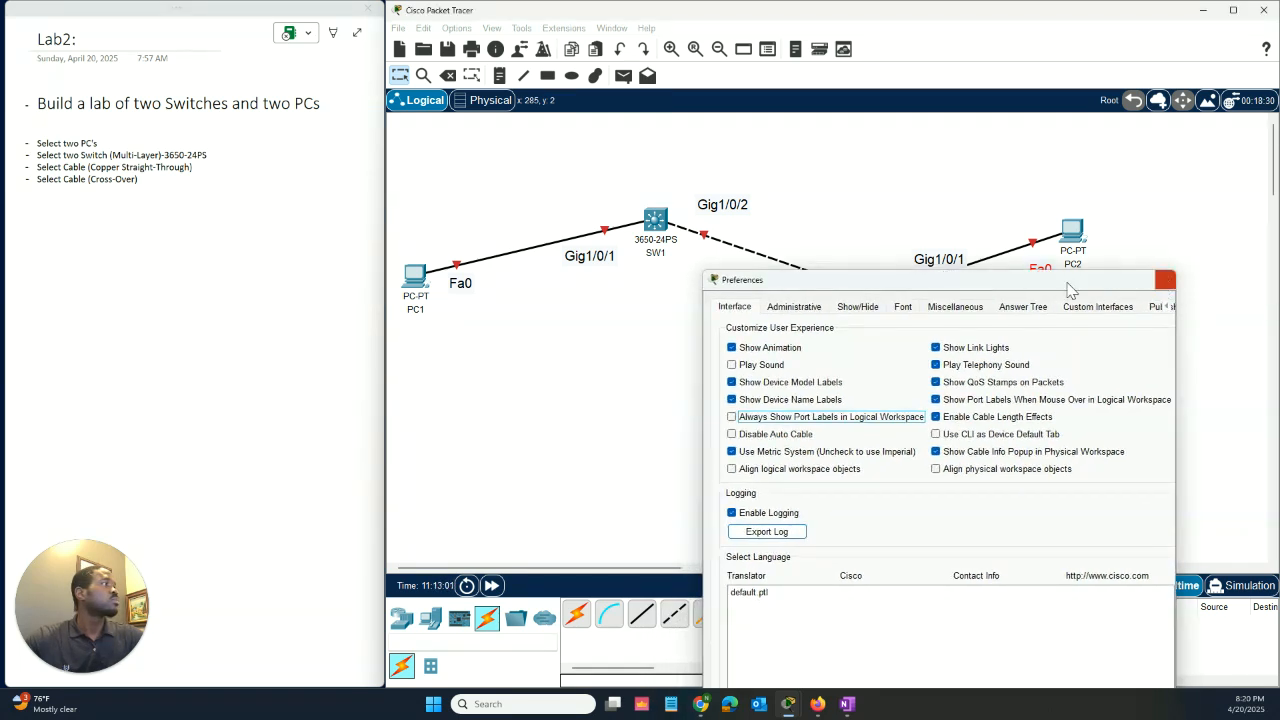
# Close the preferences and move SW1's Gig1/0/2 note closer to its end of the link to SW2.
pyautogui.click(1165, 281)
pyautogui.click(603, 263)
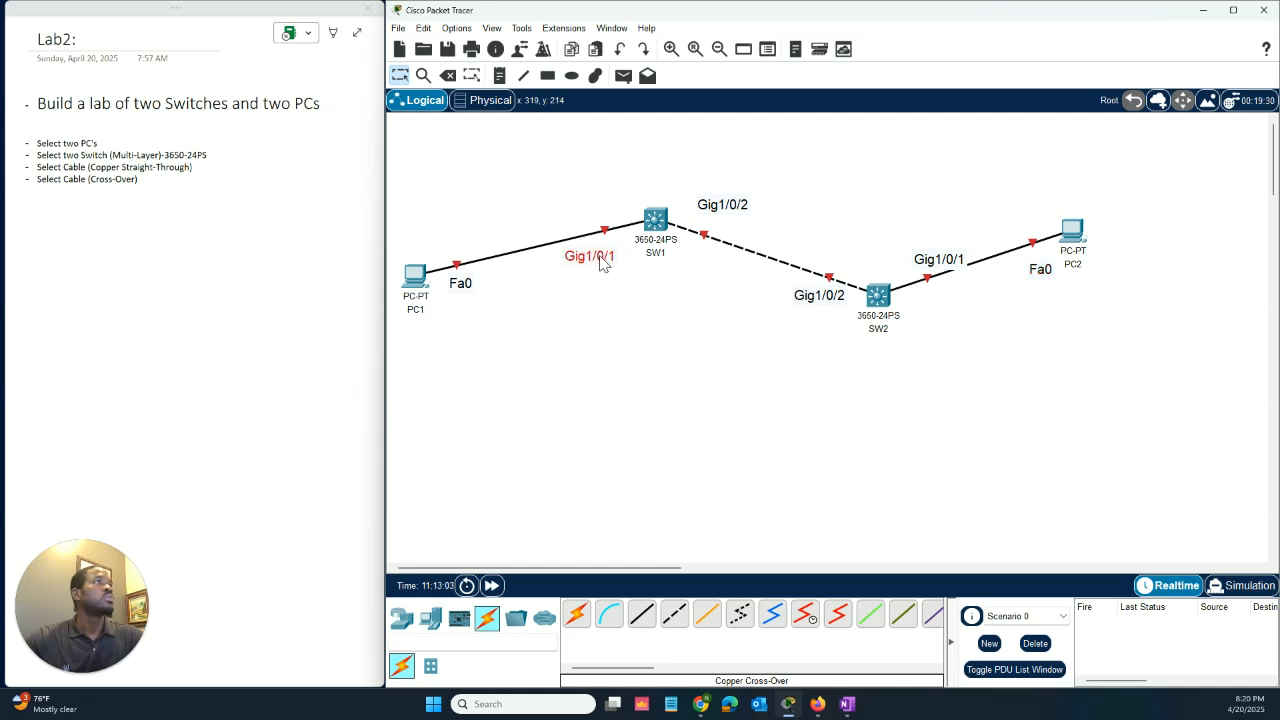
pyautogui.moveTo(727, 207); pyautogui.dragTo(715, 219)
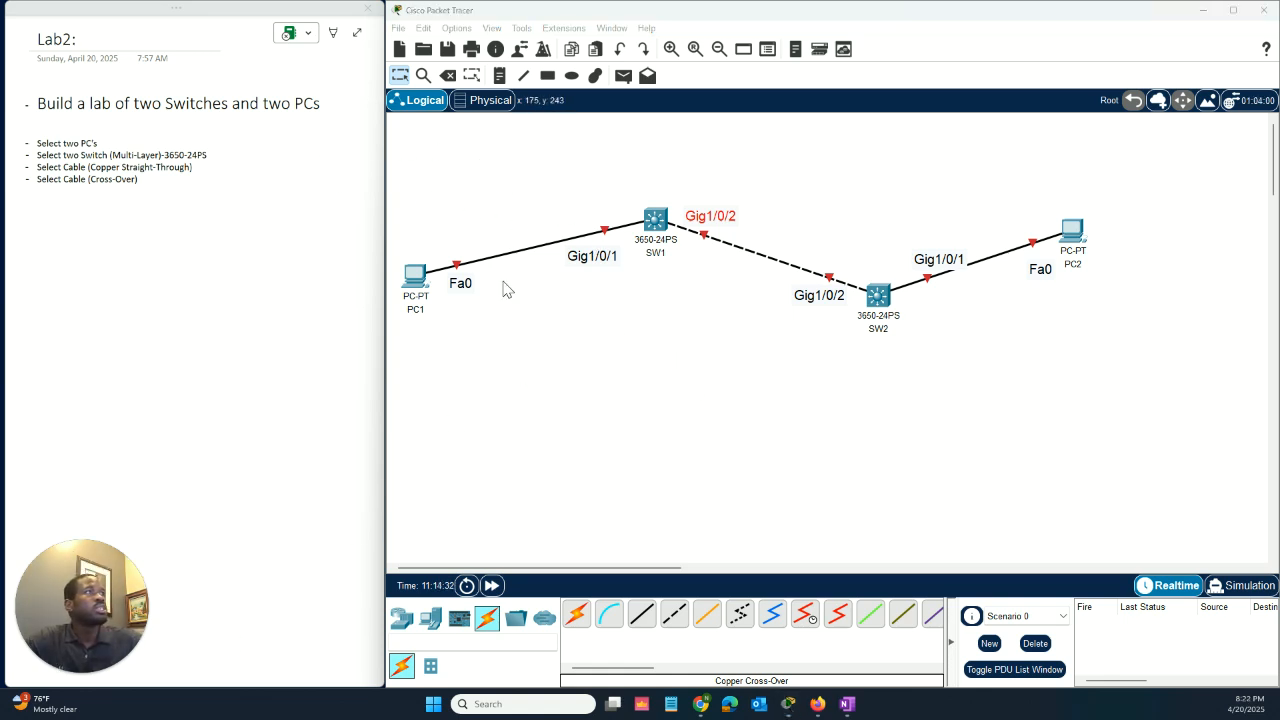
pyautogui.click(1083, 249)
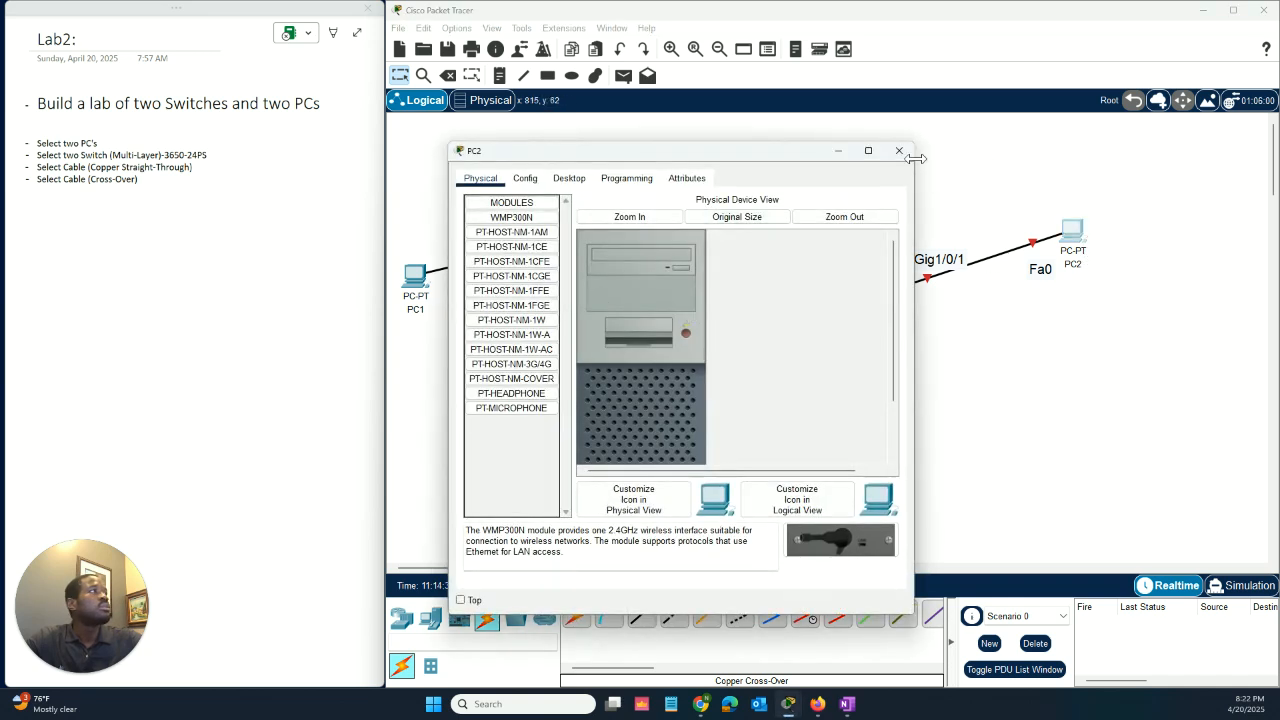
pyautogui.click(918, 195)
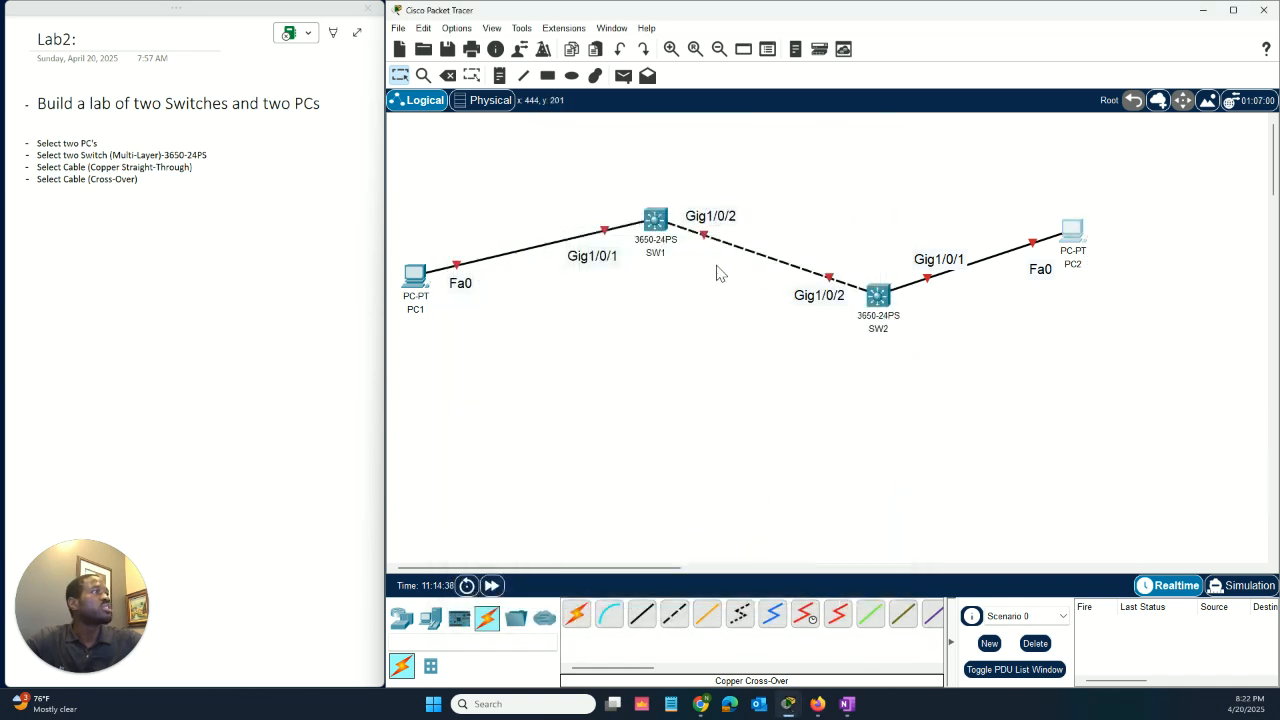
# Install an AC-POWER-SUPPLY module in SW1's first empty power slot, check its command line for booting and minimize its window.
pyautogui.click(656, 221)
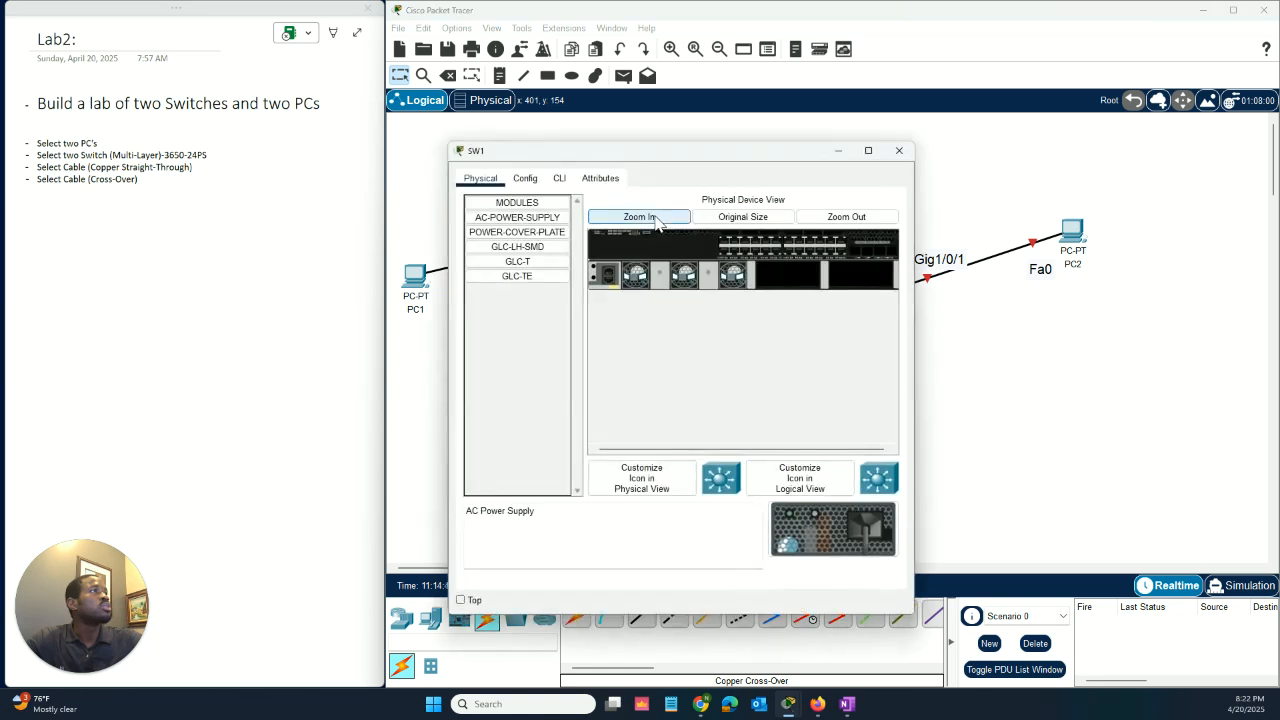
pyautogui.click(561, 178)
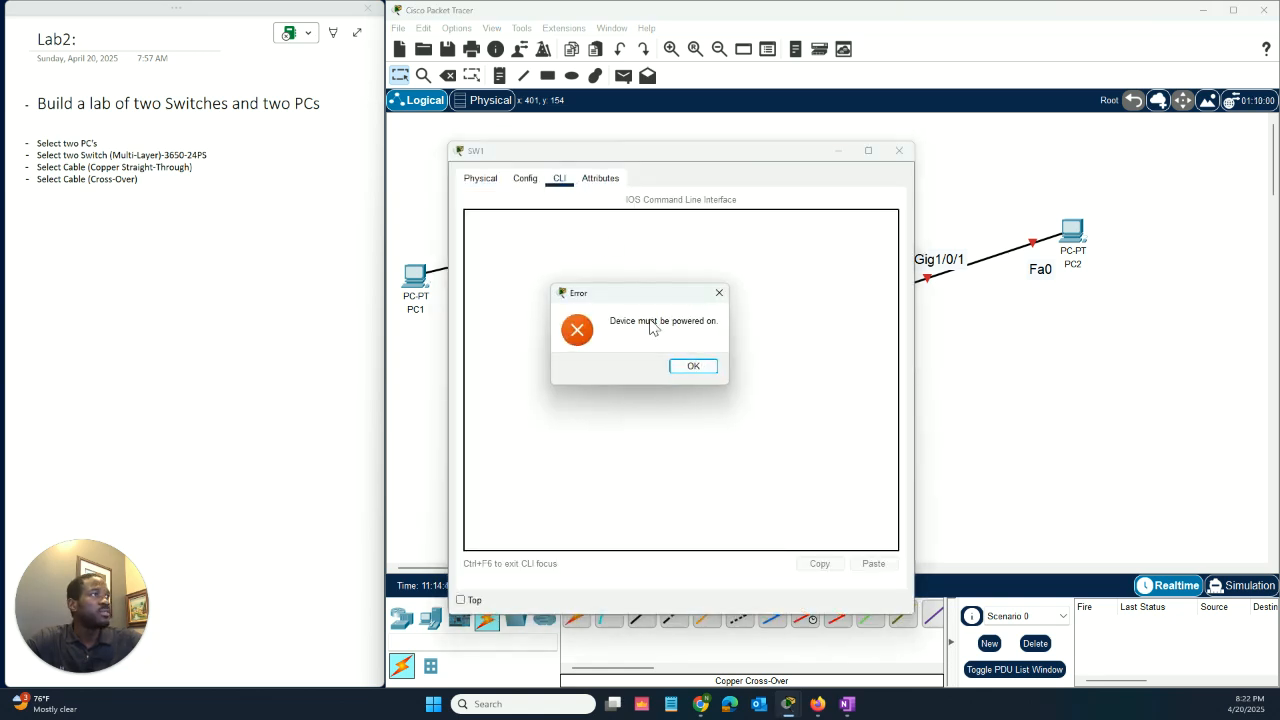
pyautogui.click(693, 367)
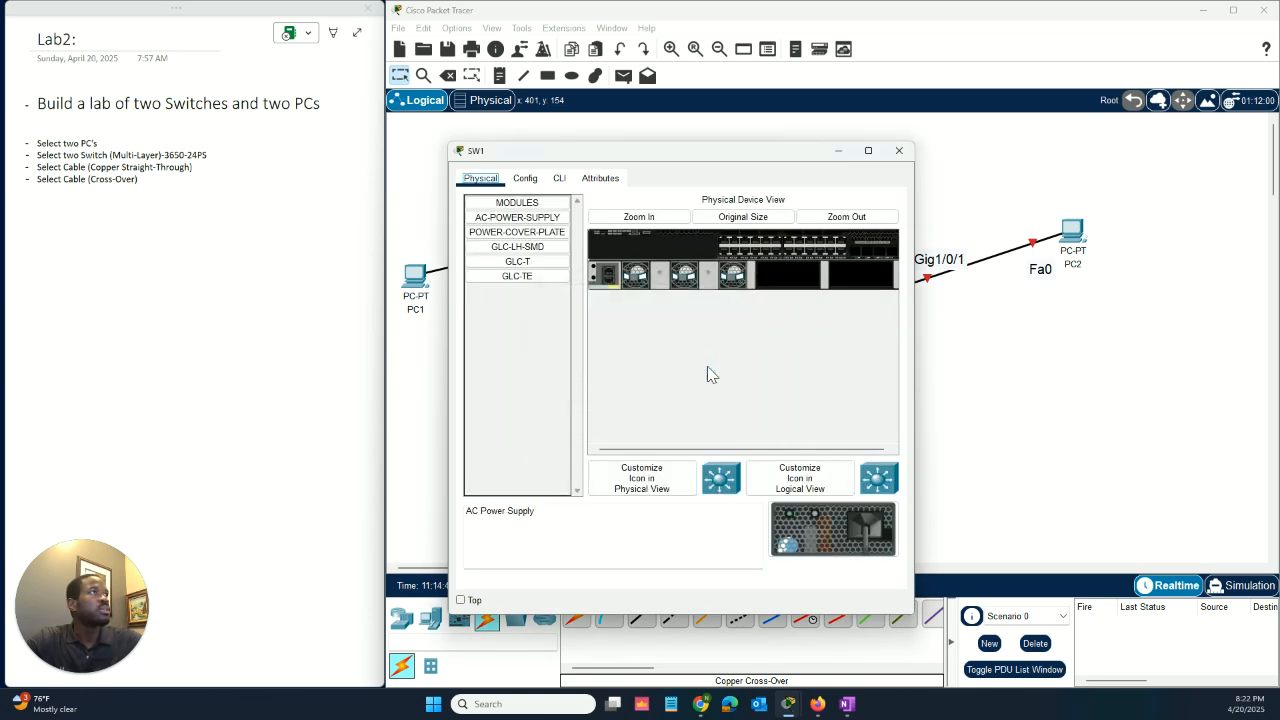
pyautogui.moveTo(522, 222); pyautogui.dragTo(800, 278)
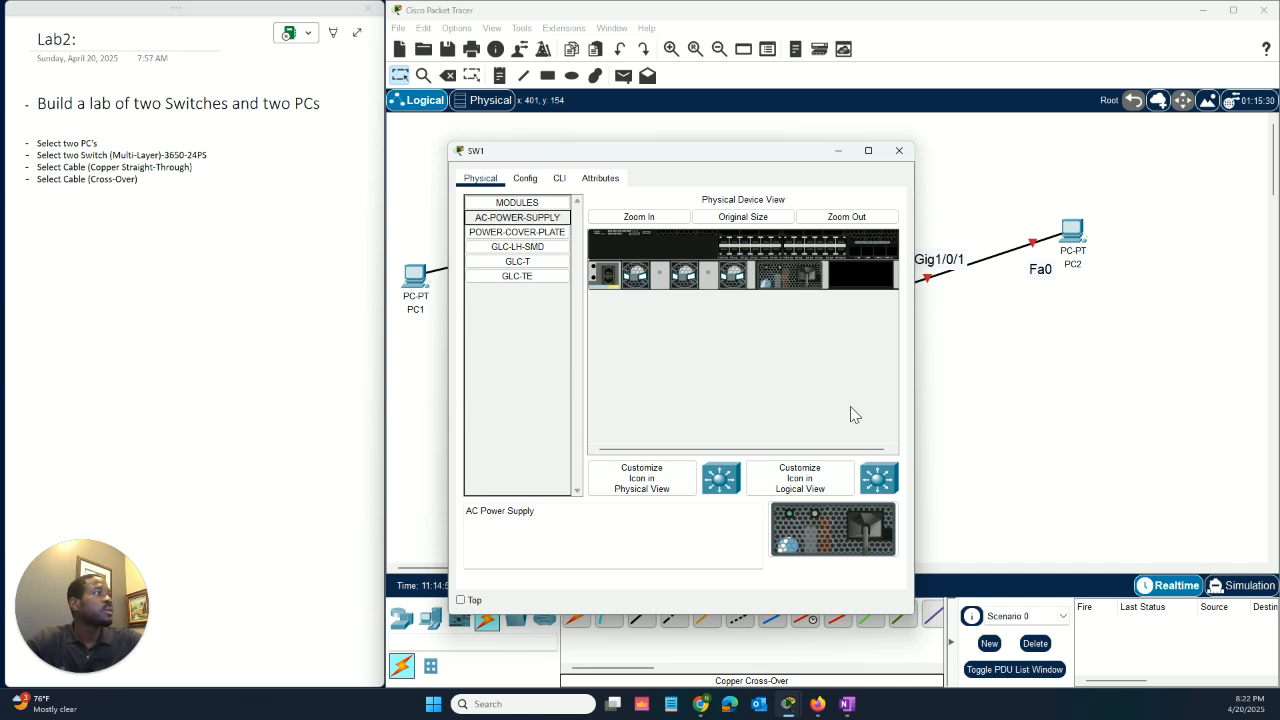
pyautogui.click(560, 180)
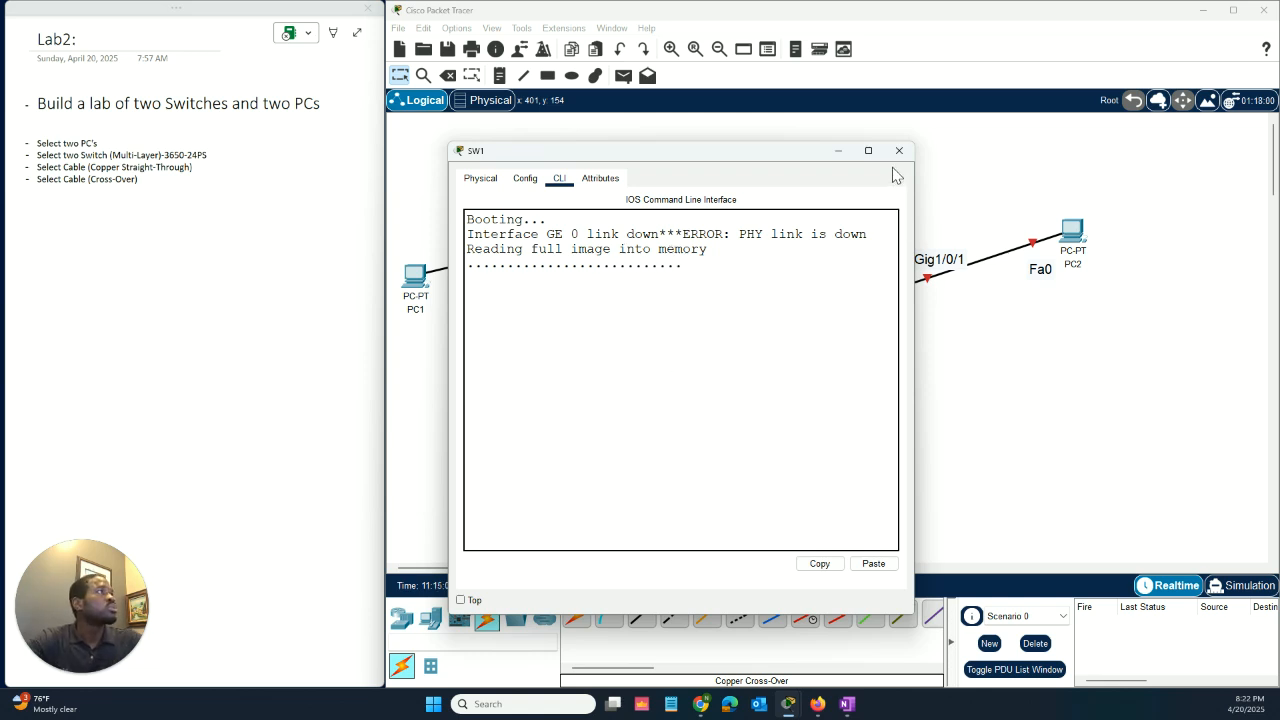
pyautogui.click(838, 150)
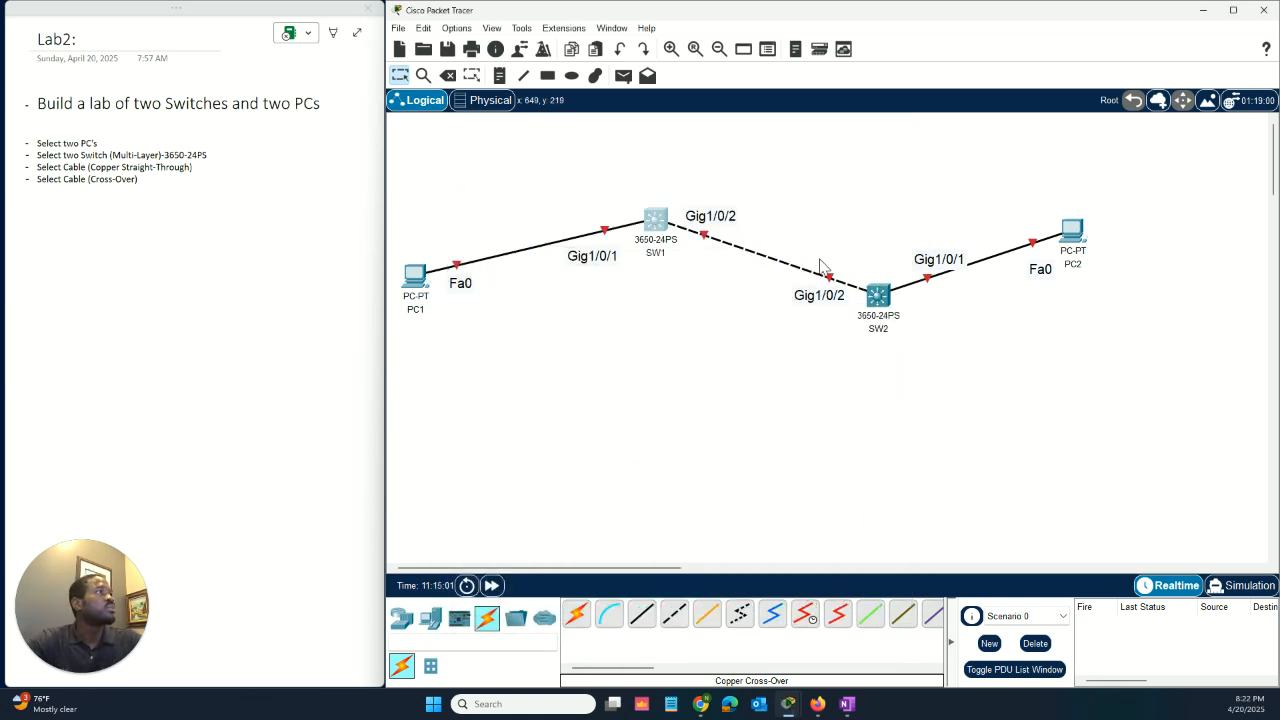
# Install an AC-POWER-SUPPLY module in SW2's first empty power slot, check its command line for booting and minimize its window.
pyautogui.click(881, 303)
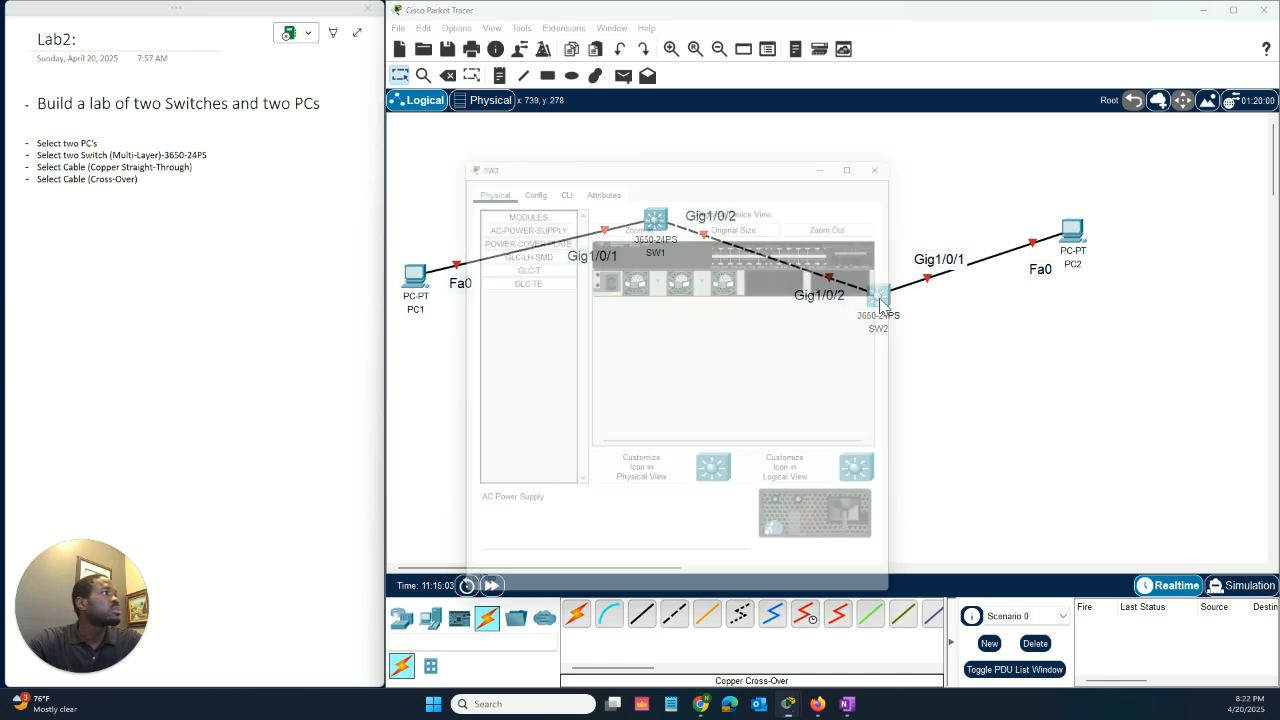
pyautogui.click(559, 178)
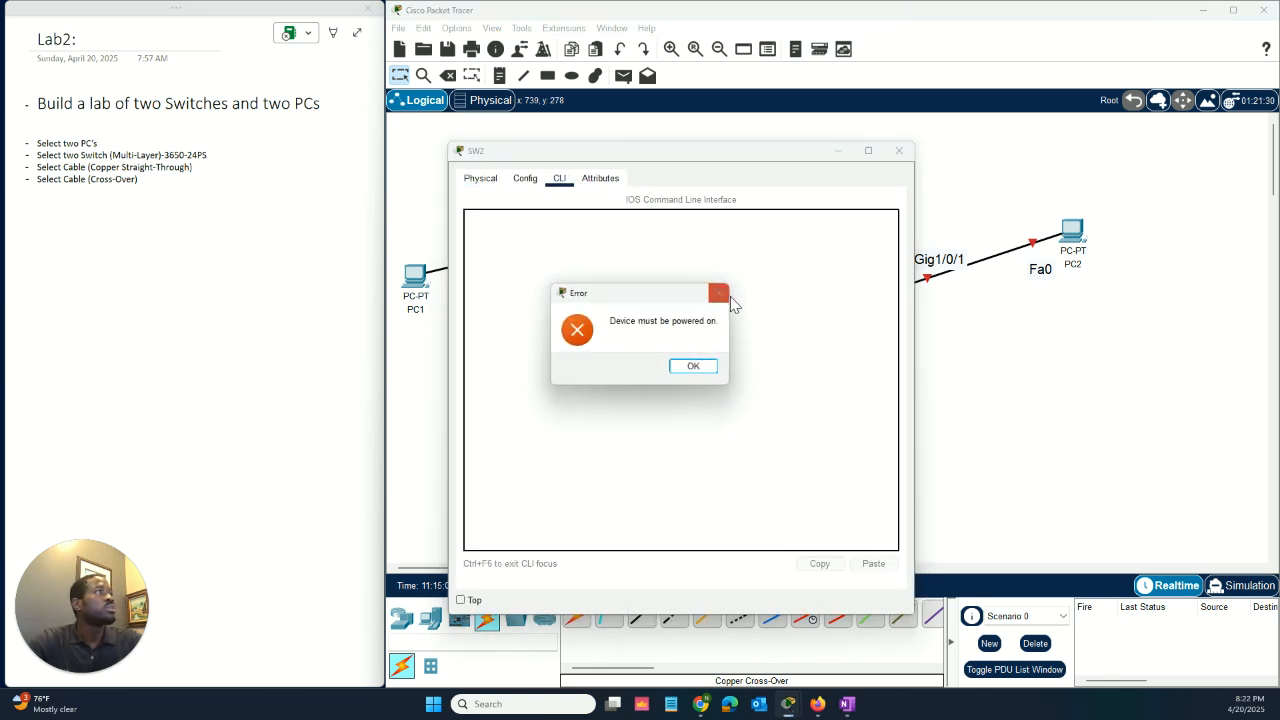
pyautogui.click(693, 366)
pyautogui.moveTo(540, 222); pyautogui.dragTo(770, 274)
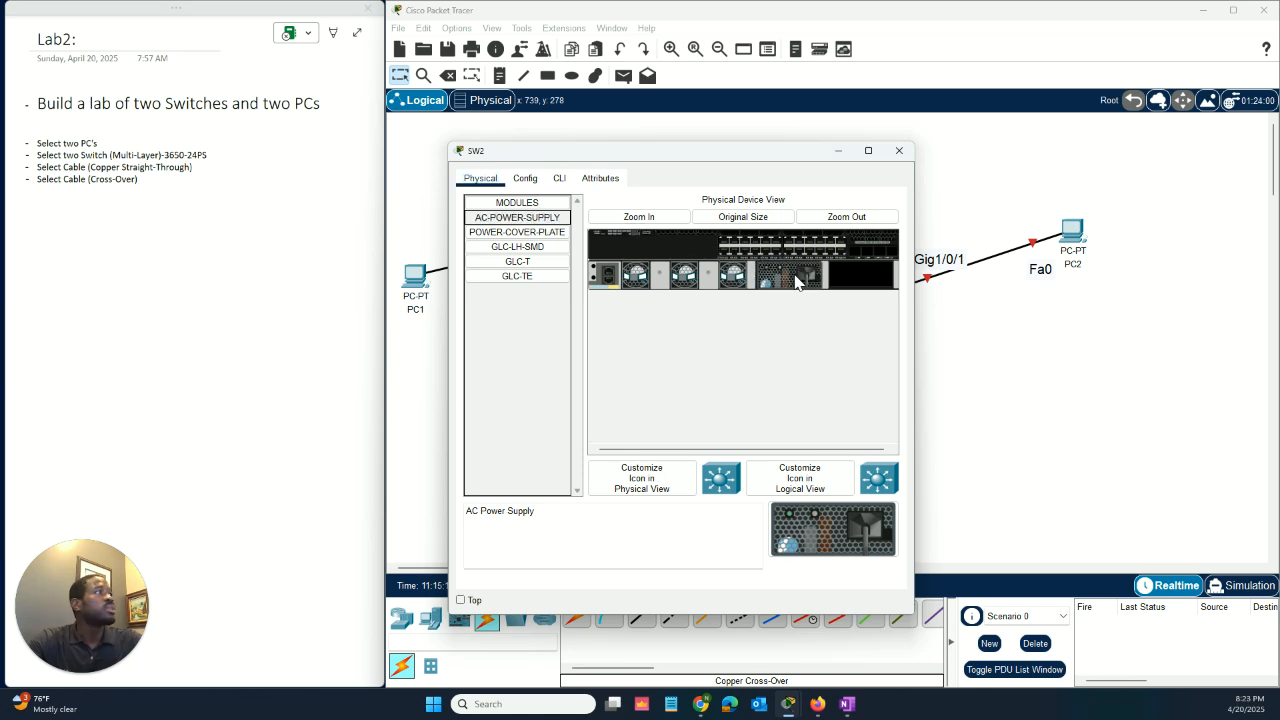
pyautogui.click(559, 178)
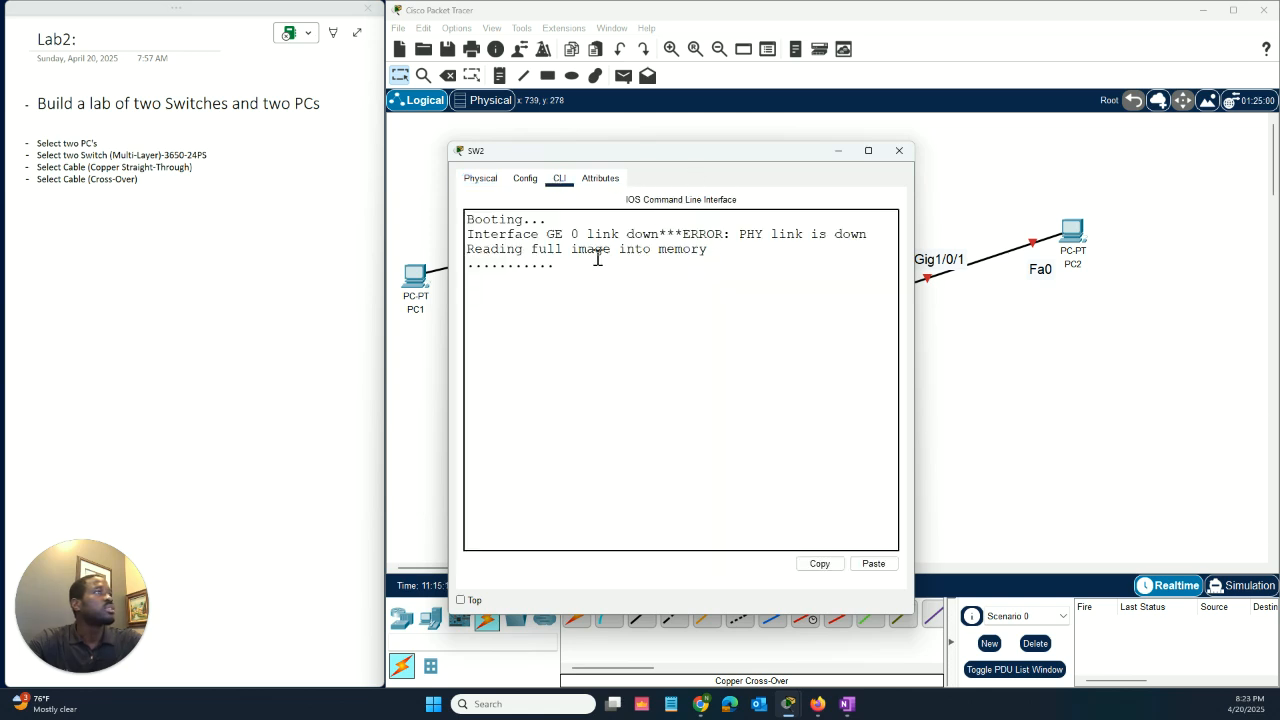
pyautogui.click(837, 157)
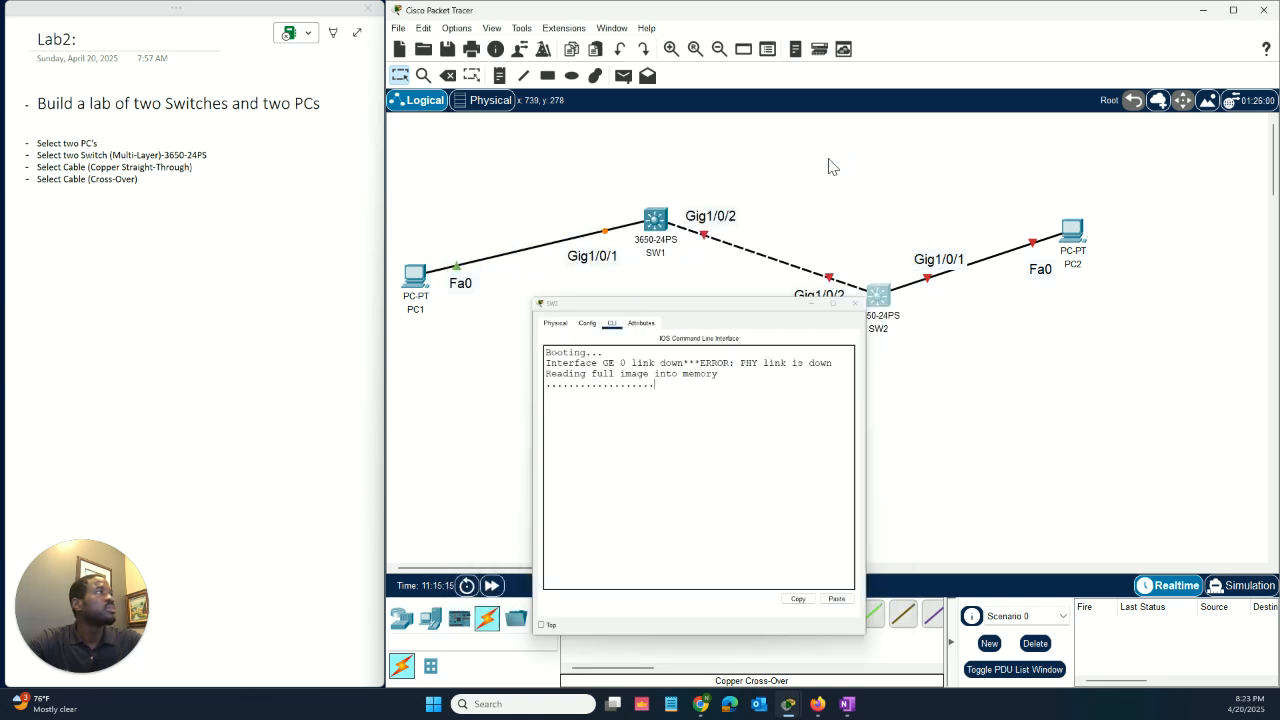
# Reopen SW1's command line and position its window clear of the link between PC1 and SW1.
pyautogui.click(657, 221)
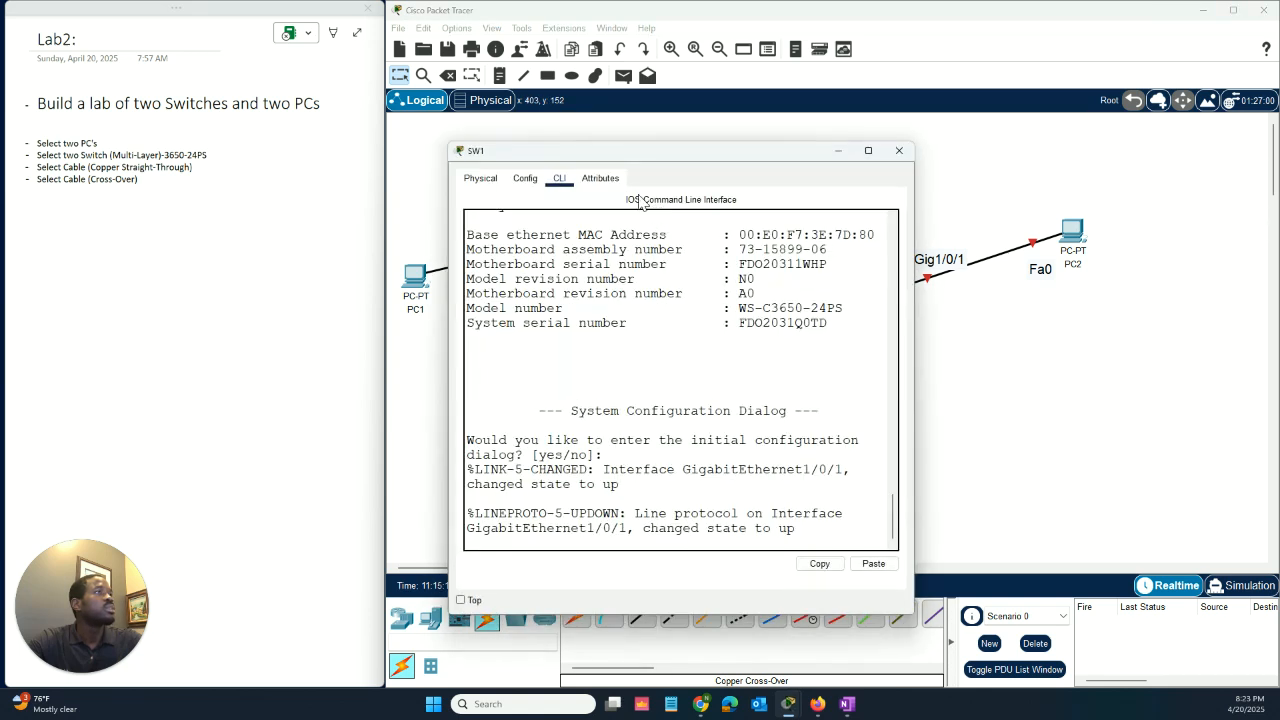
pyautogui.moveTo(641, 148); pyautogui.dragTo(953, 231)
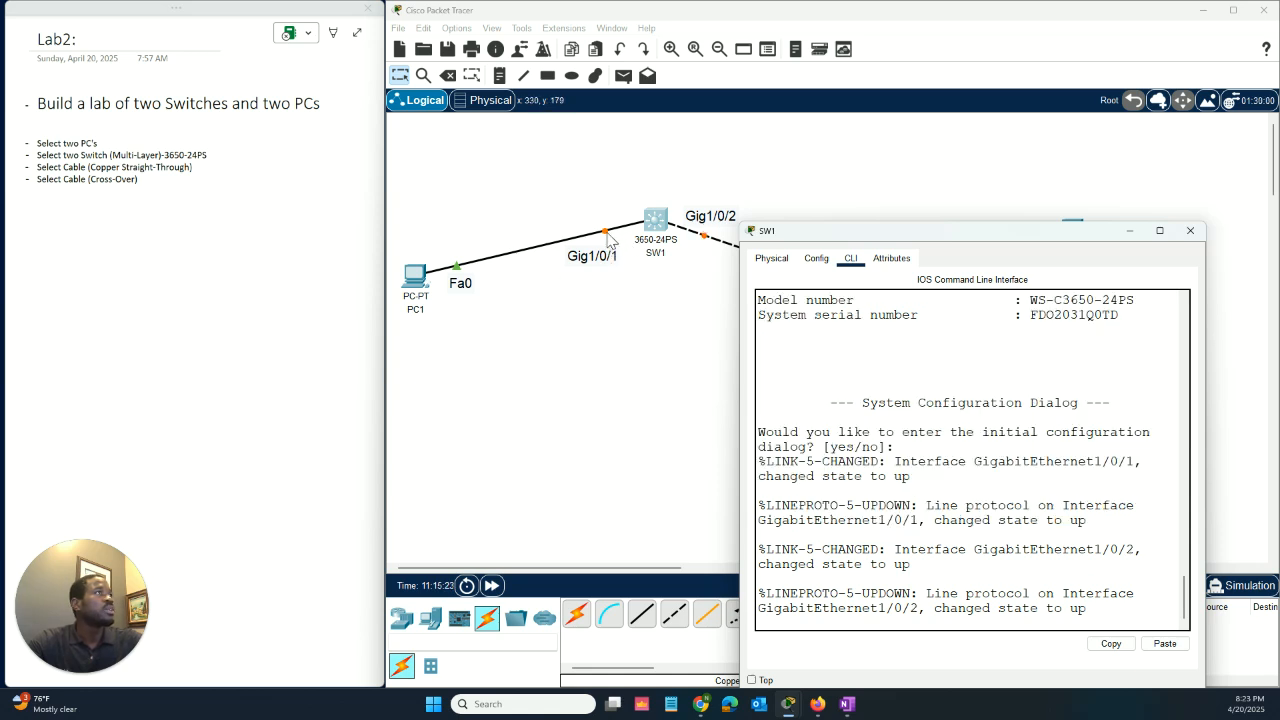
pyautogui.moveTo(803, 236); pyautogui.dragTo(739, 174)
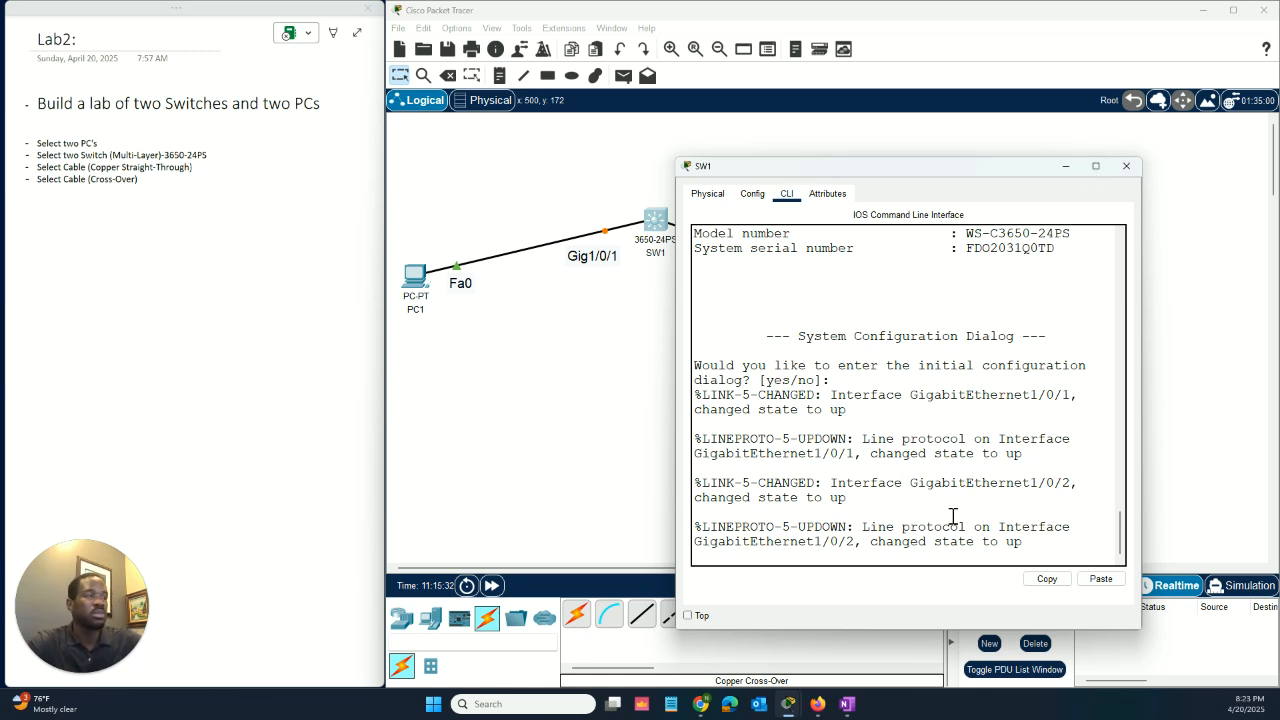
# Answer no to SW1's initial configuration dialog and start the console session at the user prompt.
pyautogui.press('Return')
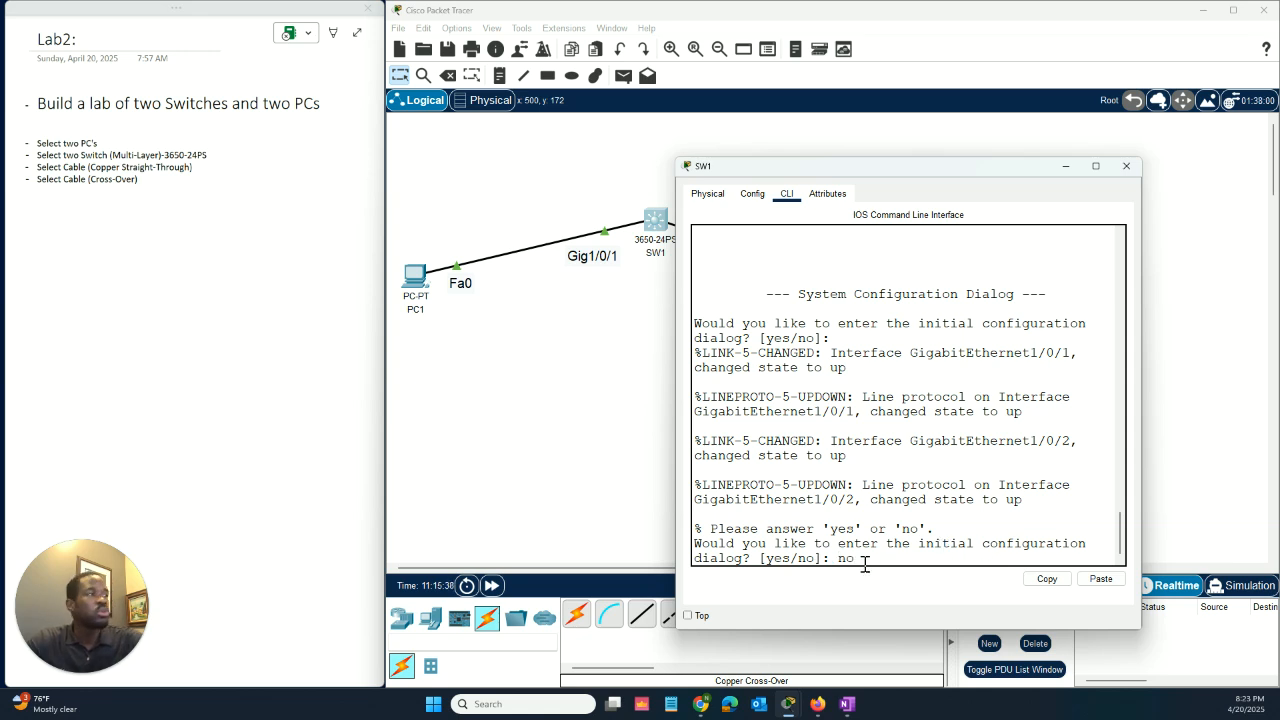
pyautogui.write('no')
pyautogui.press('Return')
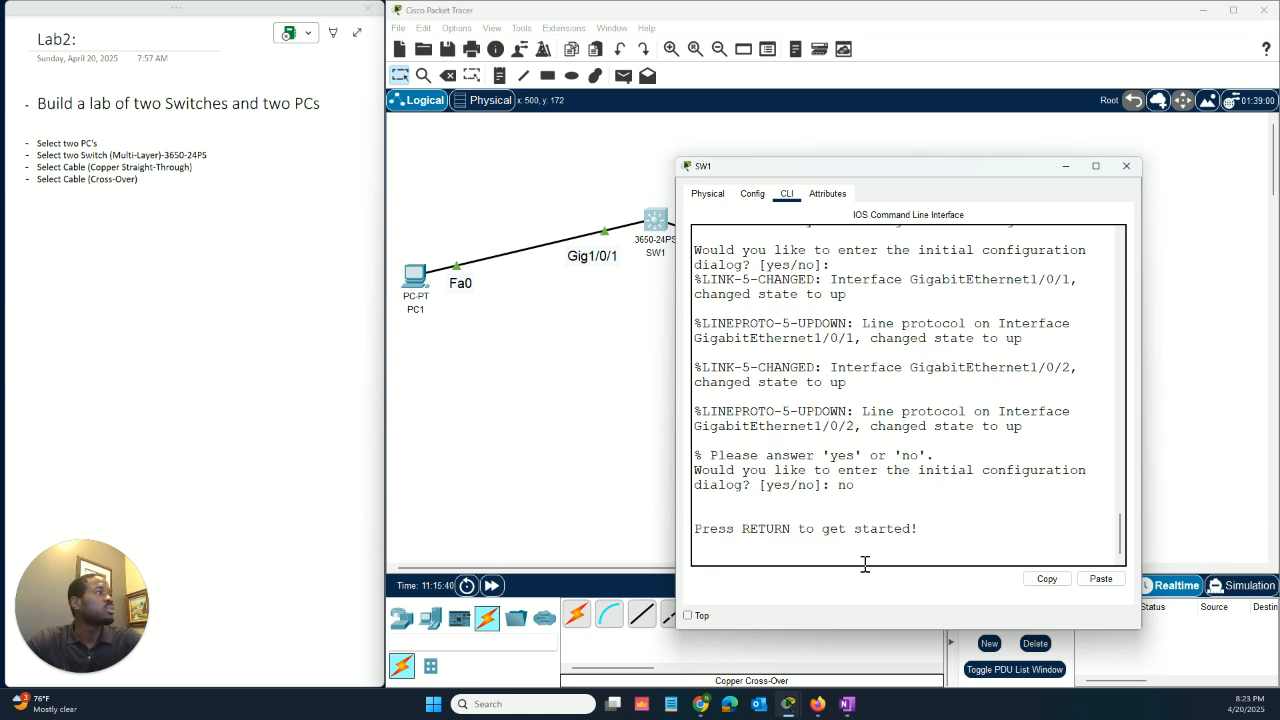
pyautogui.press('Return')
pyautogui.press('Return')
pyautogui.press('Return')
pyautogui.press('Return')
pyautogui.press('Return')
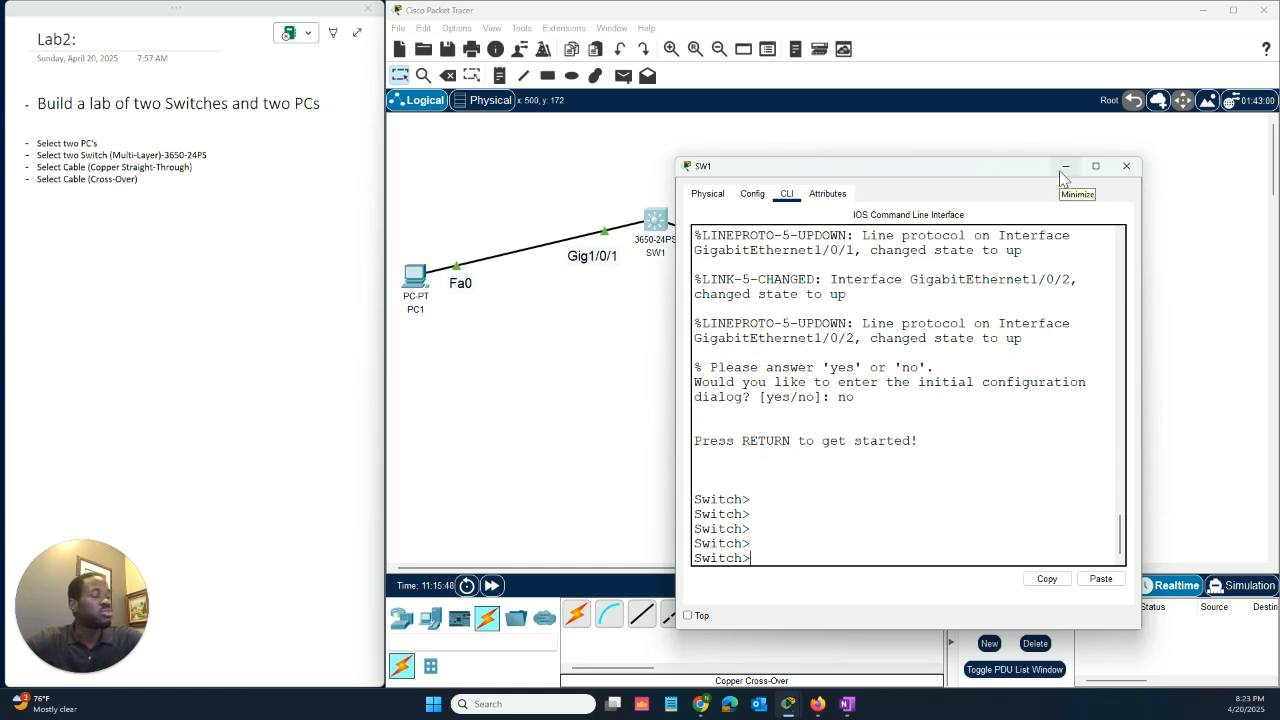
# List SW1's user-mode commands with ?, enter privileged mode with enable, highlight the enable entry in the list and minimize the window.
pyautogui.write('?')
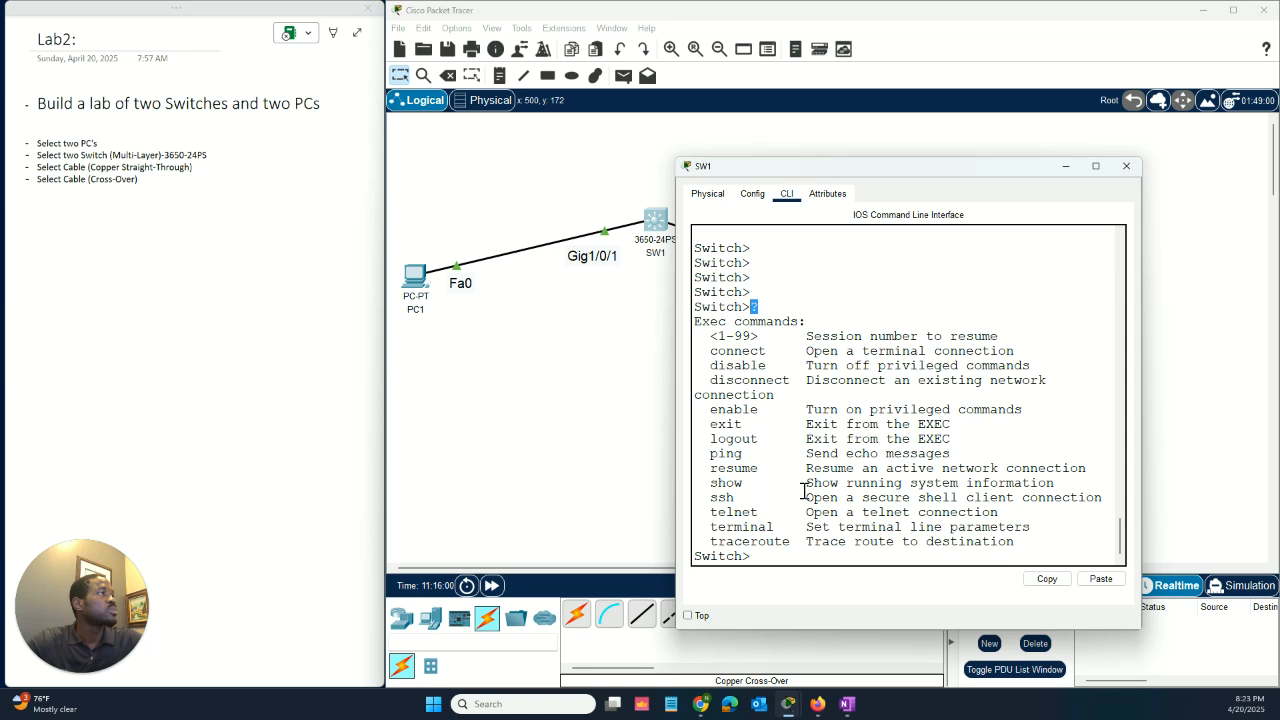
pyautogui.click(815, 557)
pyautogui.write('e')
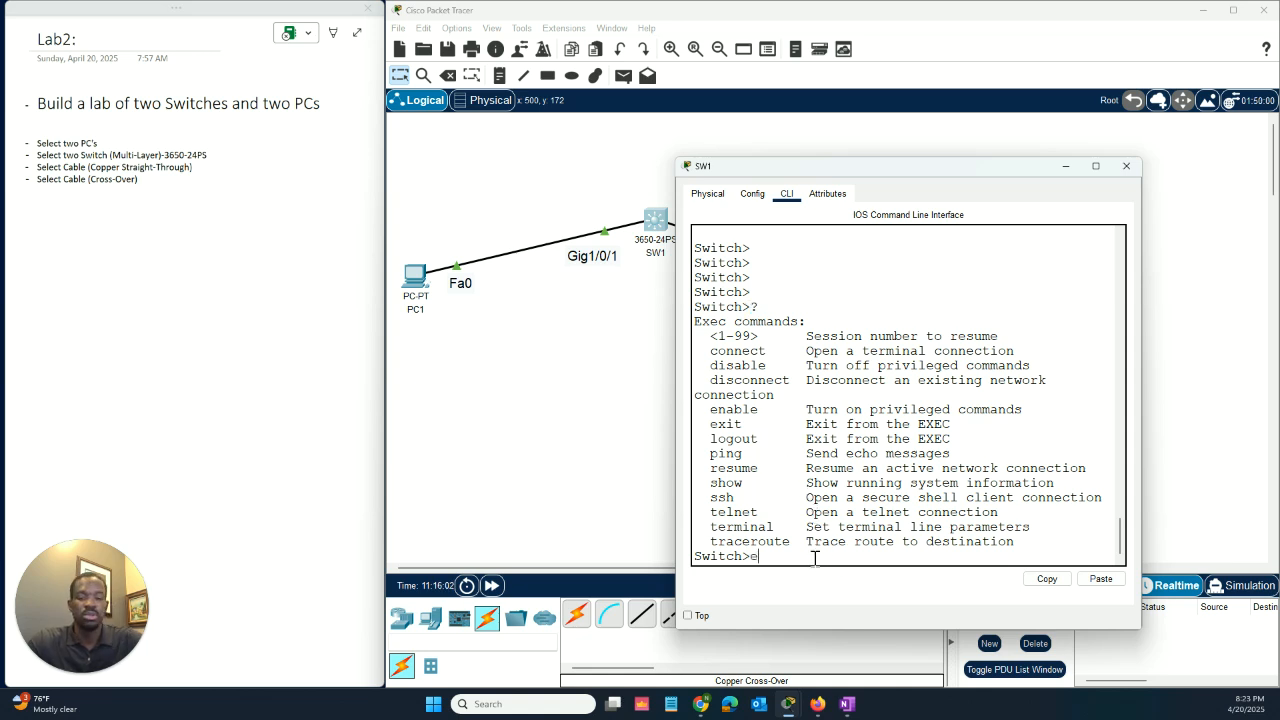
pyautogui.write('n')
pyautogui.press('Tab')
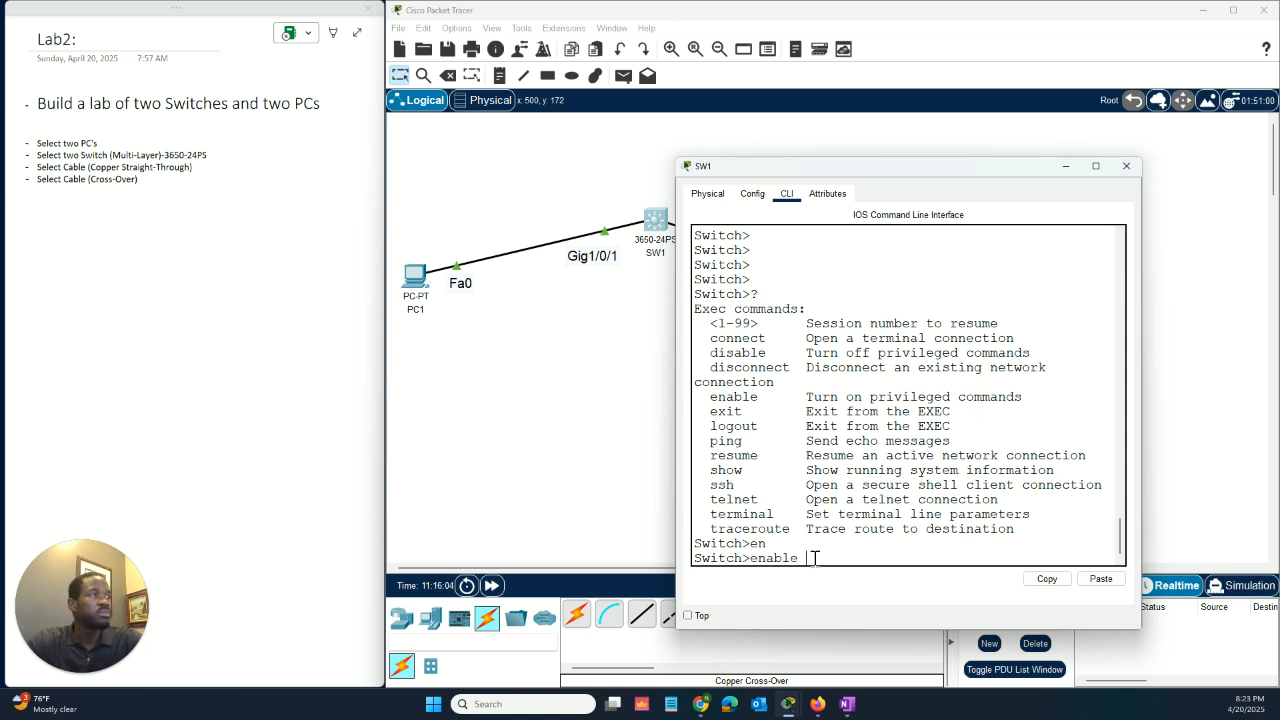
pyautogui.press('Return')
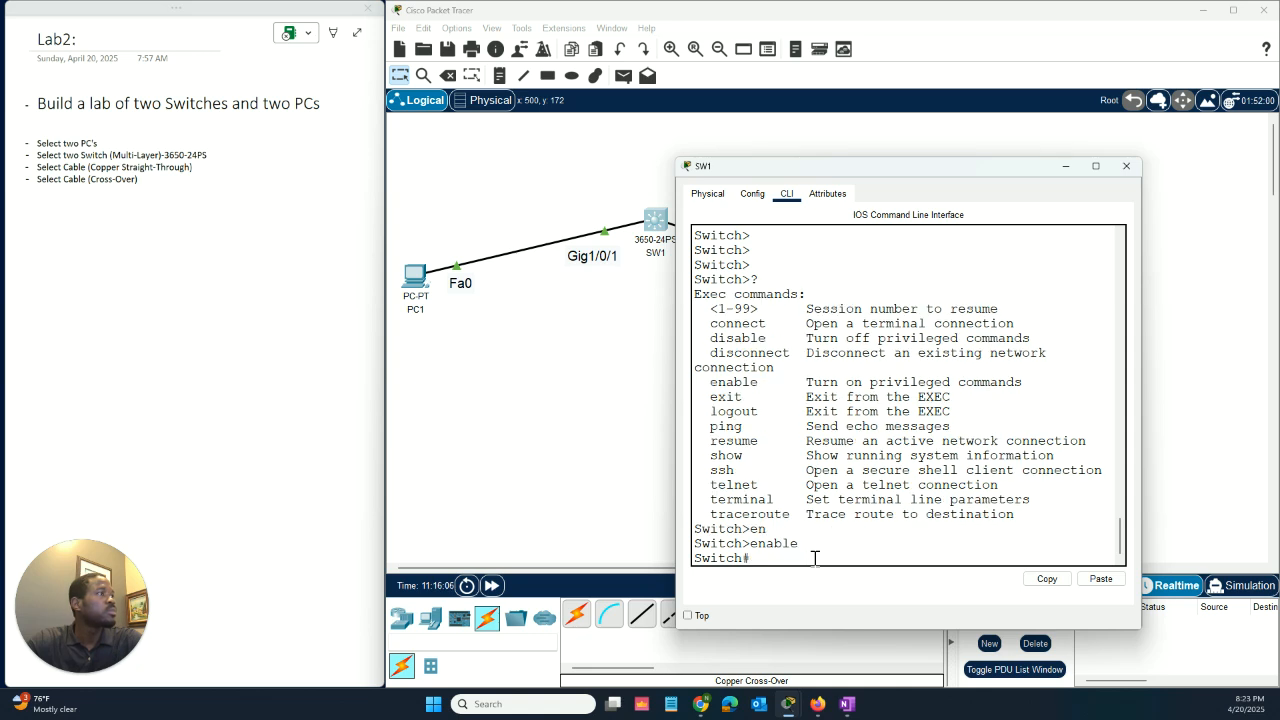
pyautogui.press('Return')
pyautogui.press('Return')
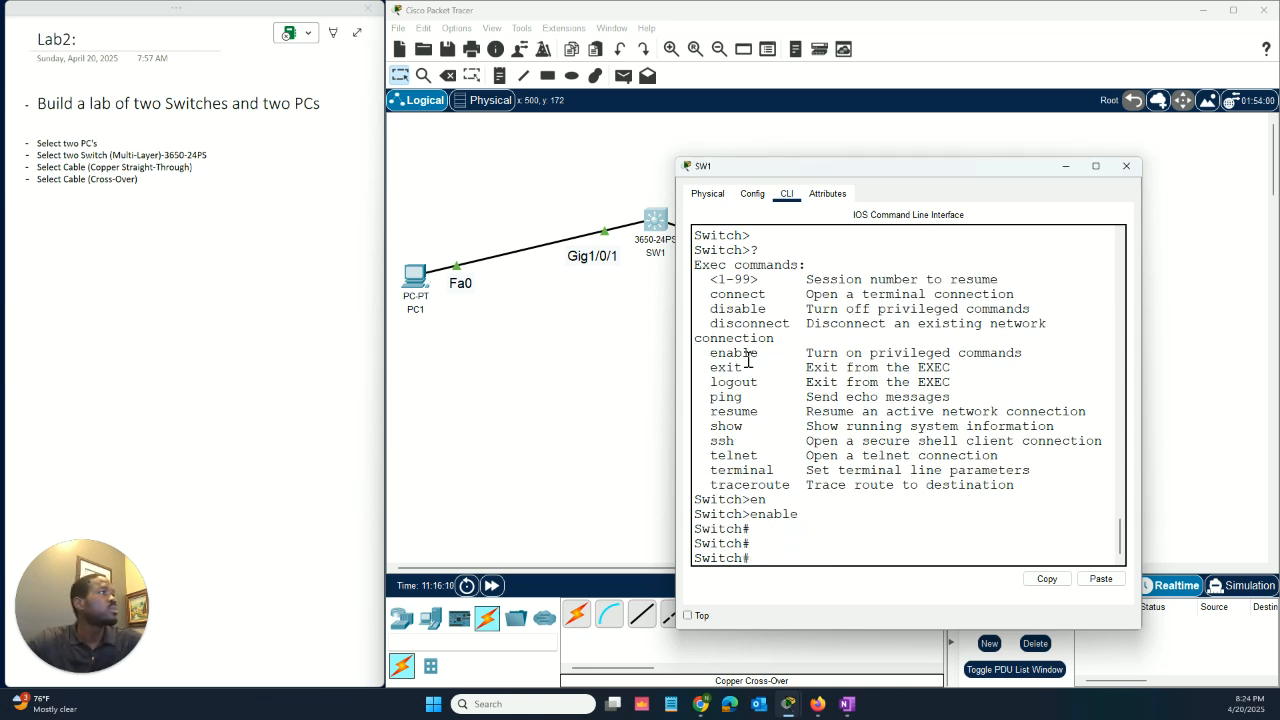
pyautogui.moveTo(710, 355); pyautogui.dragTo(1022, 355)
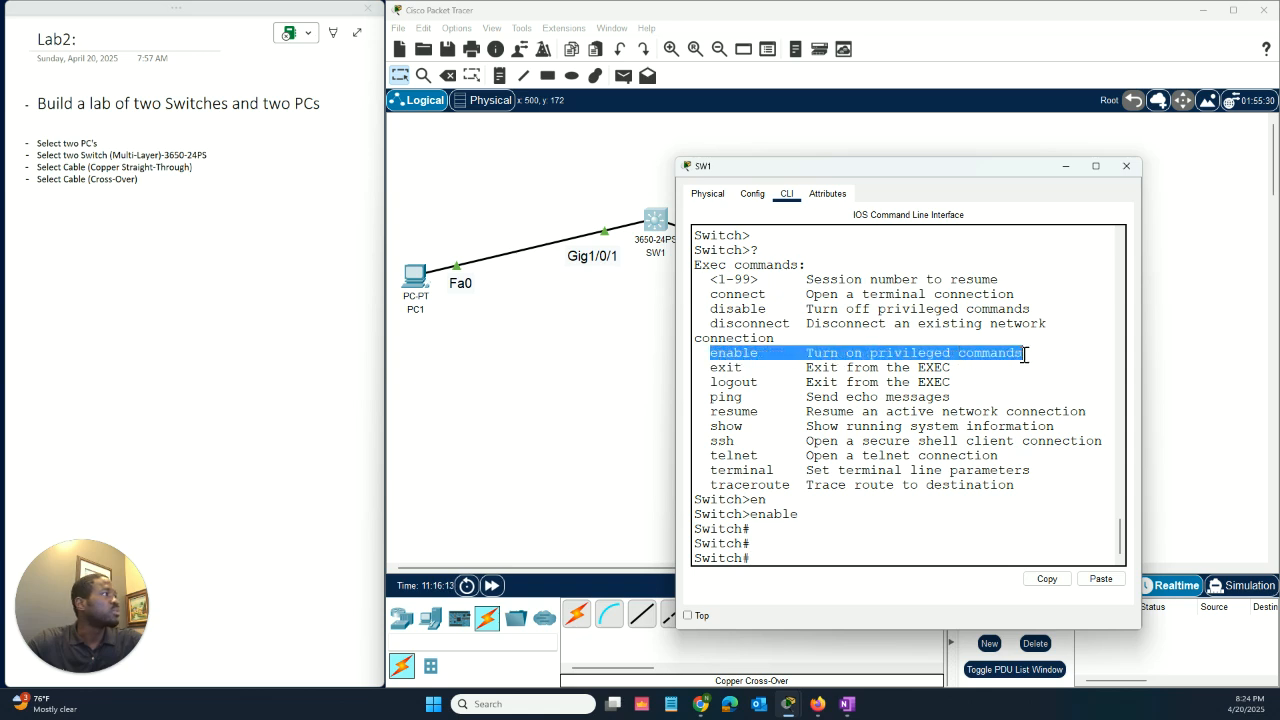
pyautogui.click(1066, 168)
# On SW2's command line, answer no to the initial configuration dialog and enter privileged mode with en.
pyautogui.click(886, 303)
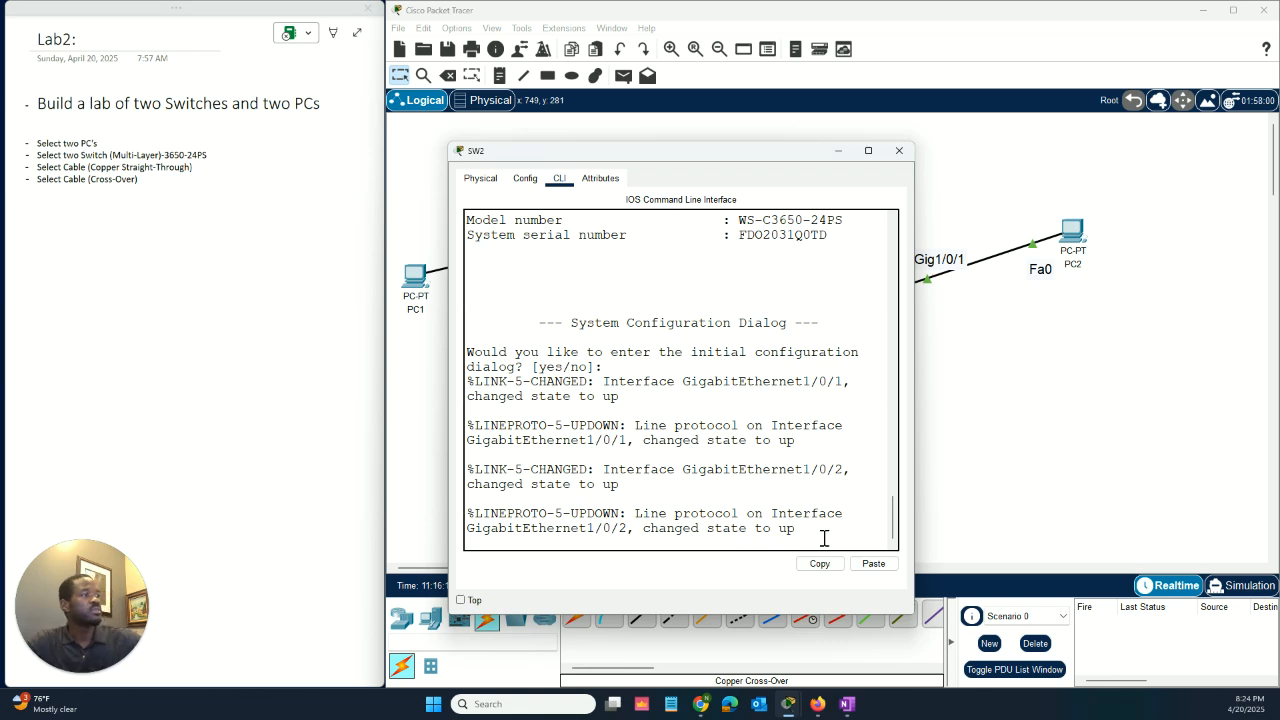
pyautogui.press('Return')
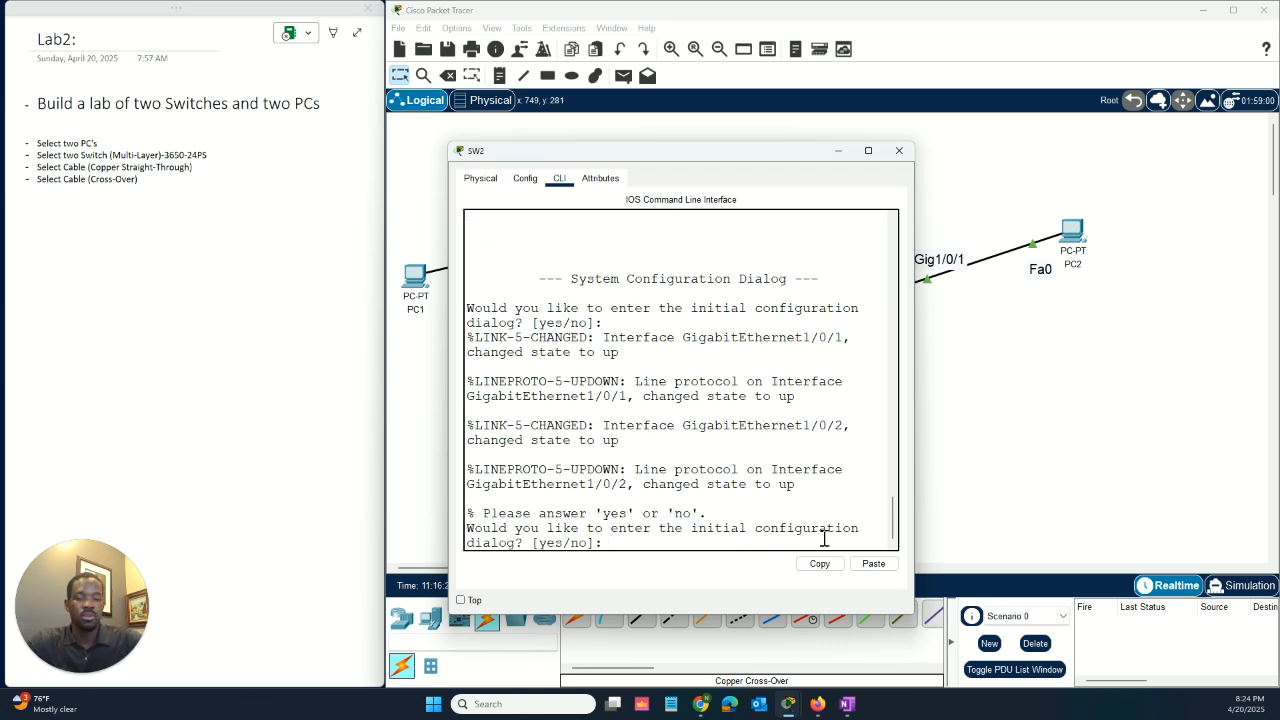
pyautogui.press('Return')
pyautogui.press('Return')
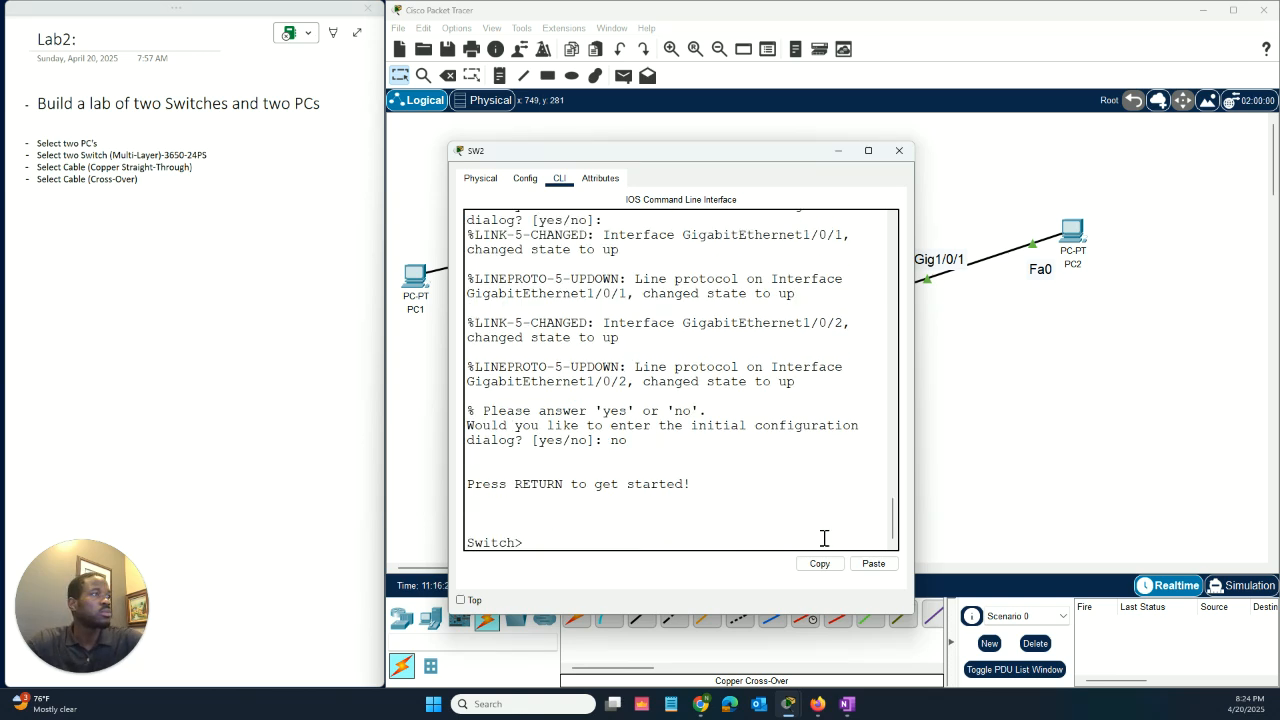
pyautogui.press('Return')
pyautogui.write('en')
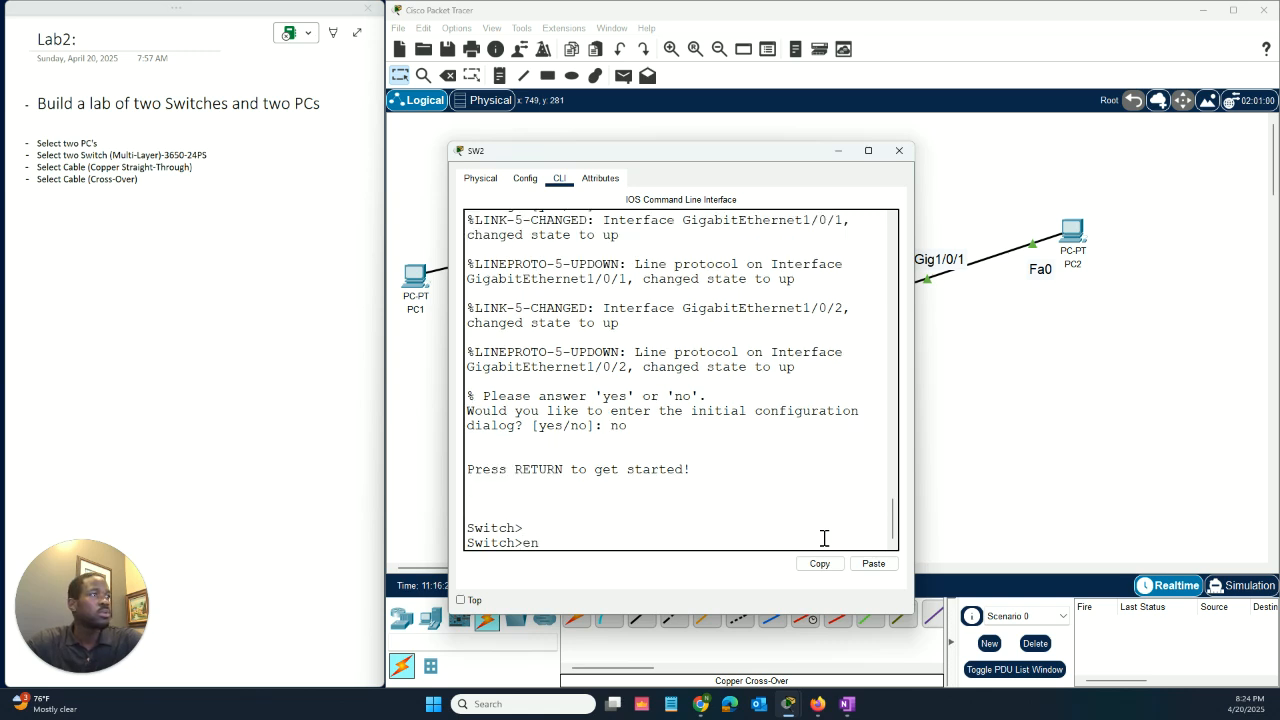
pyautogui.press('Return')
pyautogui.press('Return')
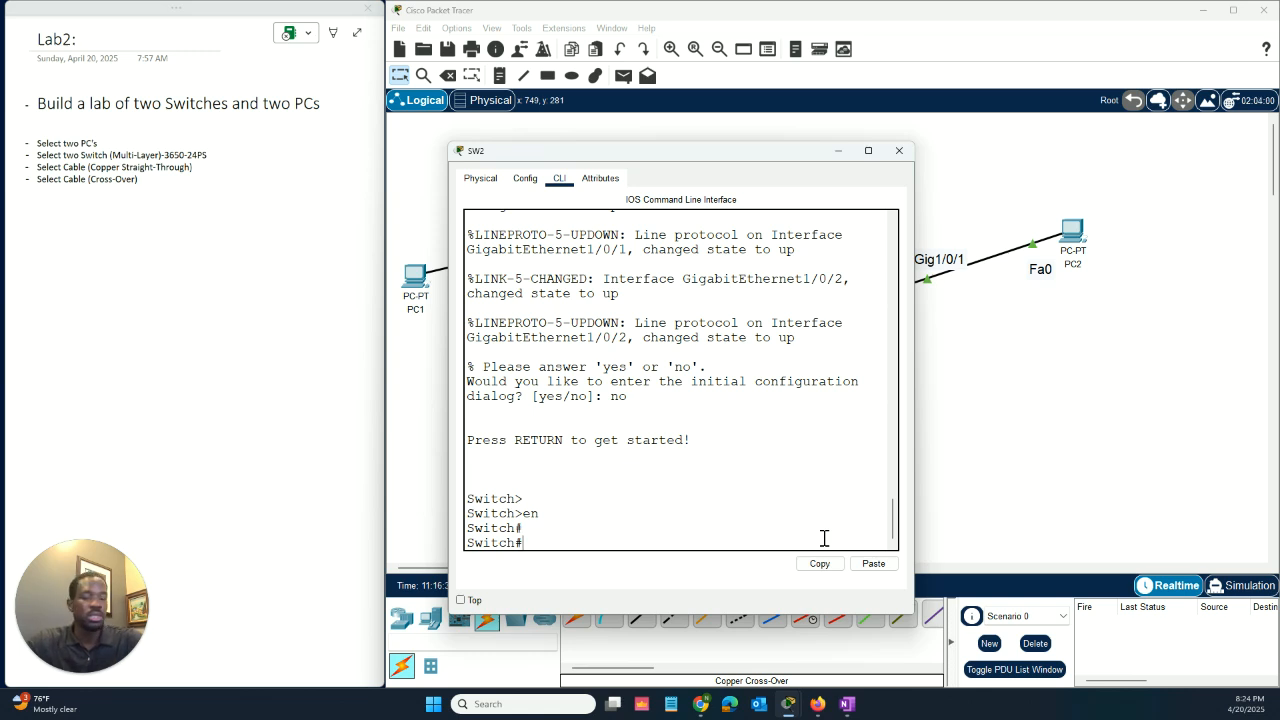
# List SW2's privileged-mode commands with ? and examine the list from its beginning.
pyautogui.write('?')
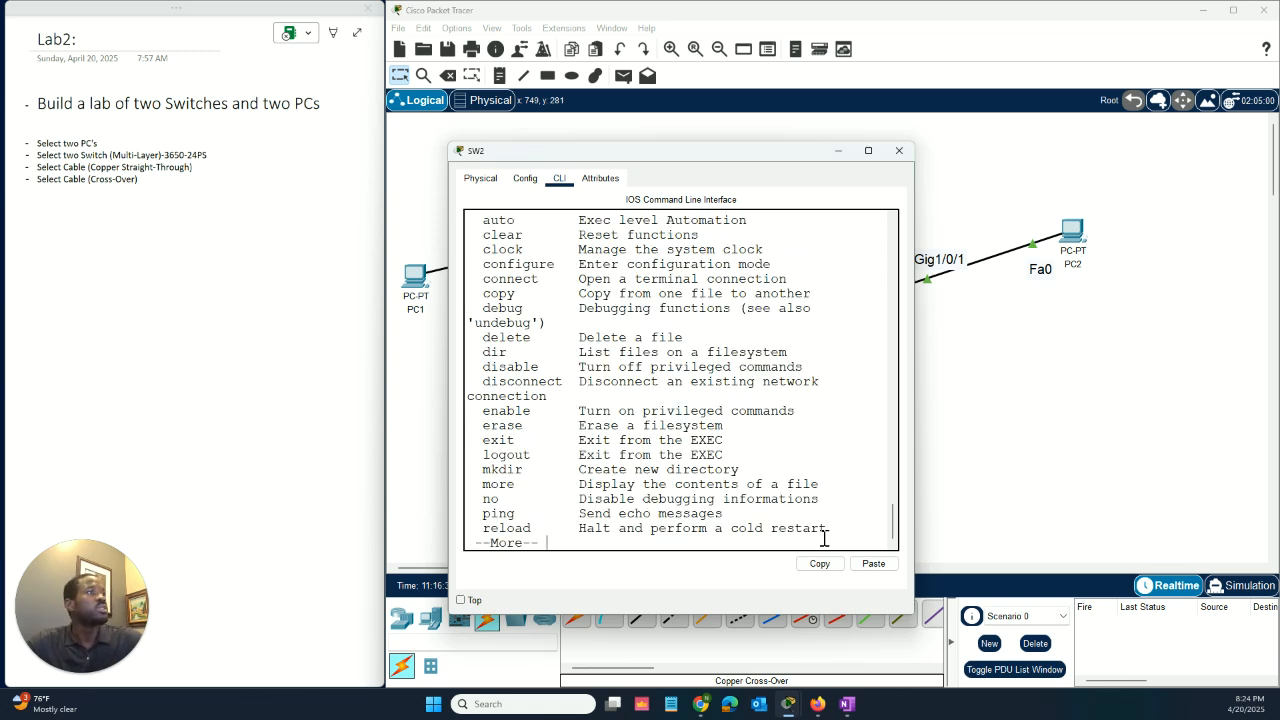
pyautogui.scroll(1, 743, 383)
pyautogui.scroll(2, 743, 383)
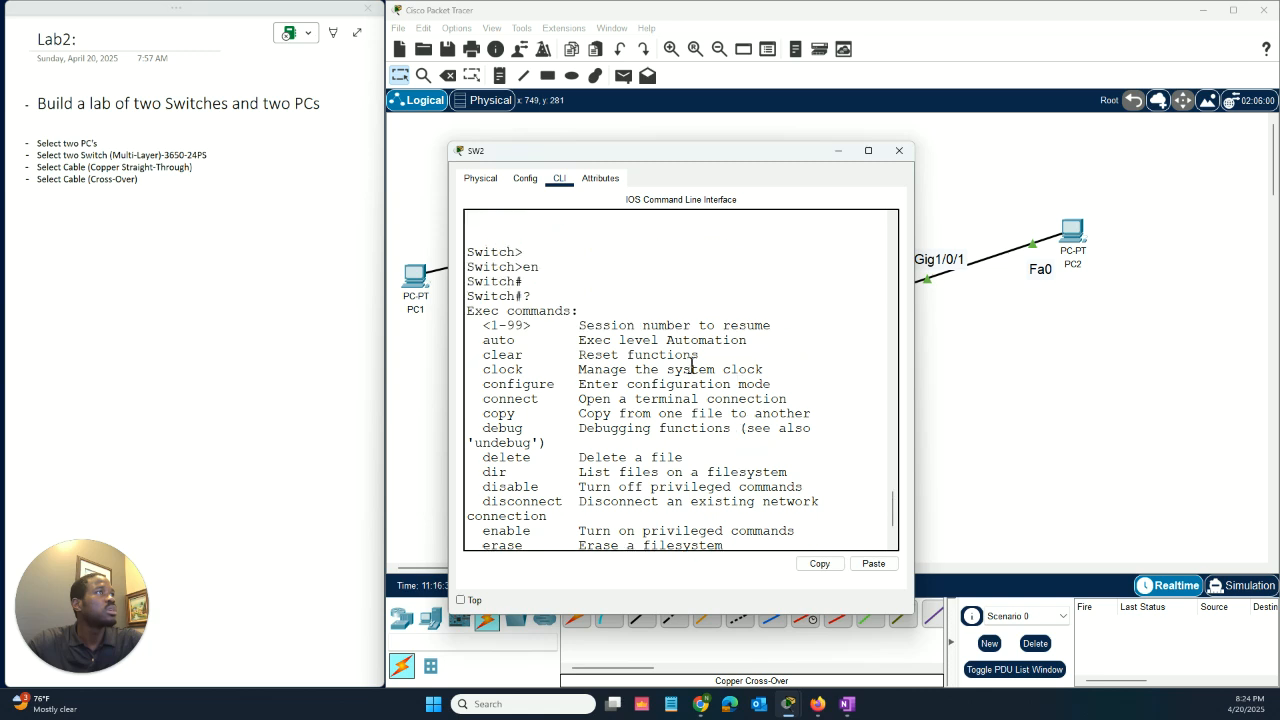
pyautogui.moveTo(532, 296); pyautogui.dragTo(519, 296)
pyautogui.scroll(-2, 599, 353)
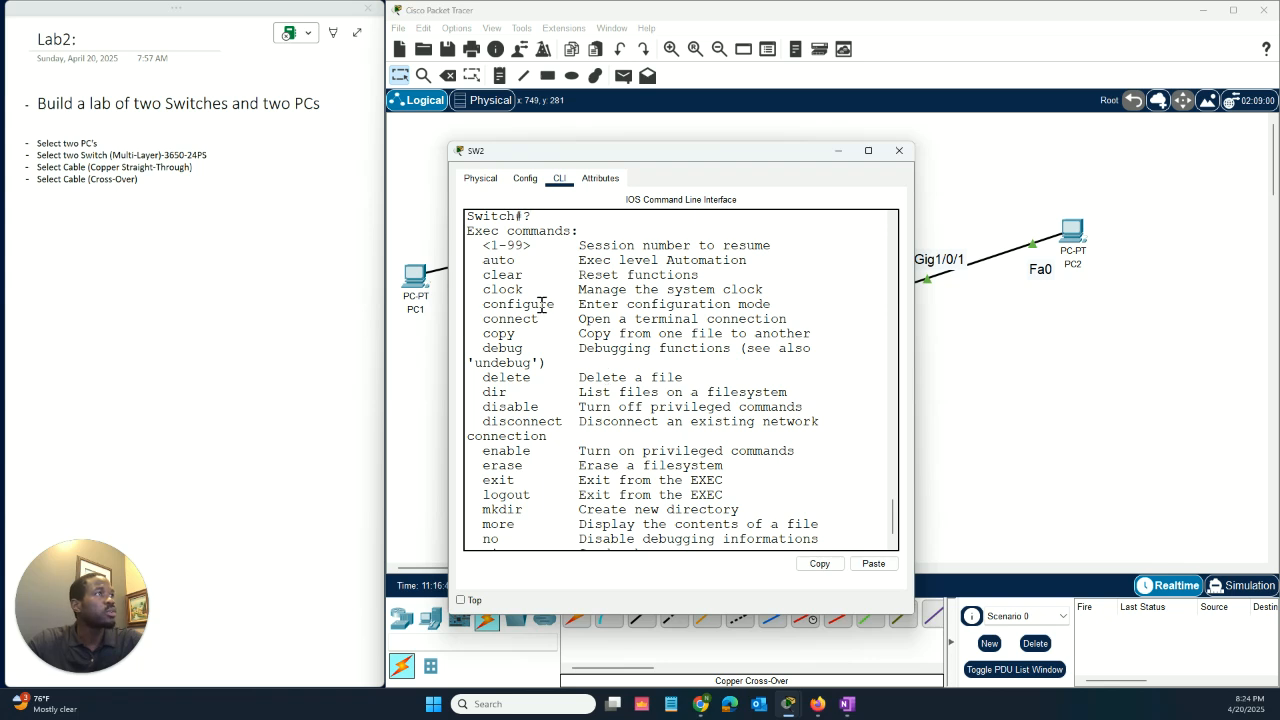
# Highlight the configure entry in SW2's command list, page through the remaining commands and return to the privileged prompt.
pyautogui.moveTo(485, 305); pyautogui.dragTo(788, 306)
pyautogui.scroll(-1, 725, 440)
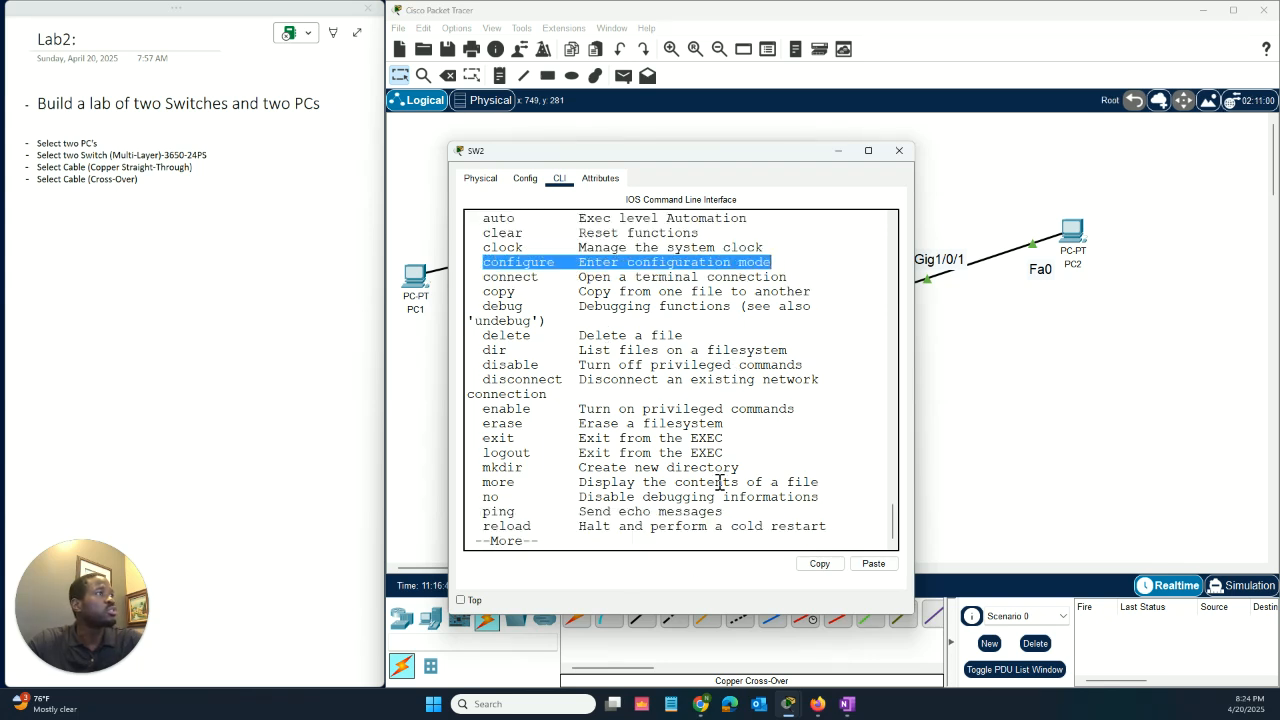
pyautogui.click(689, 542)
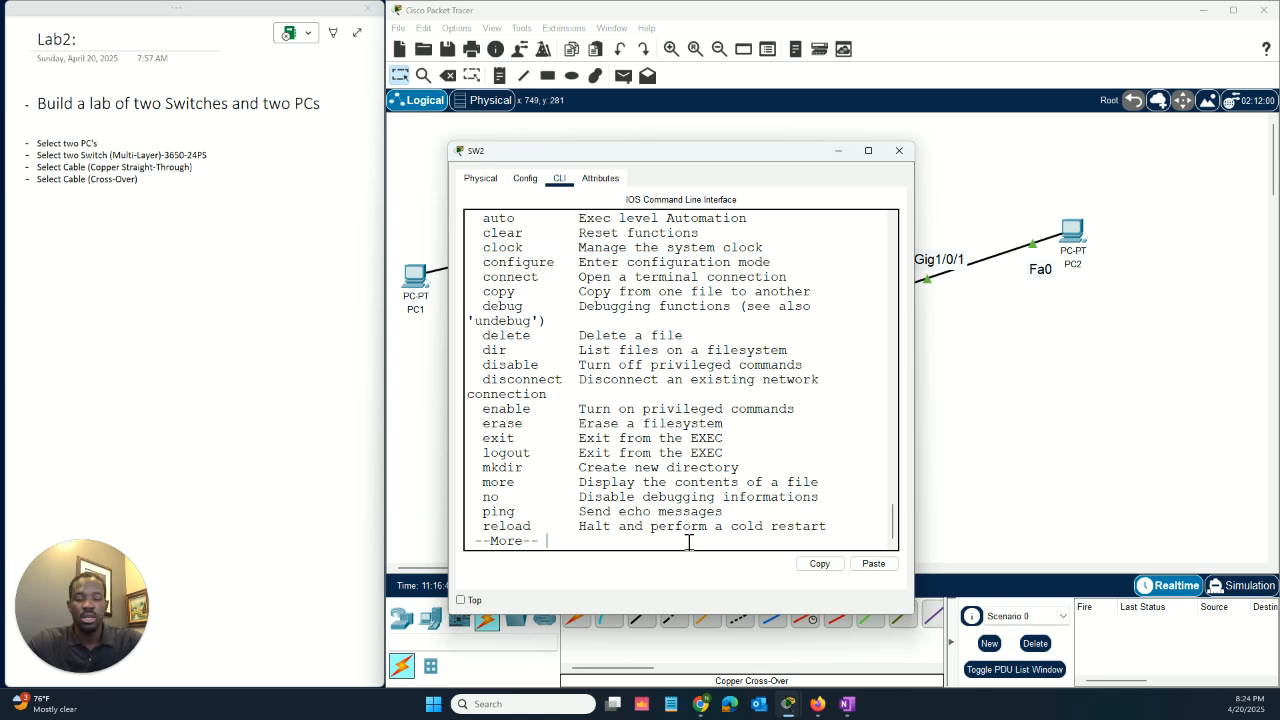
pyautogui.press('space')
pyautogui.press('Return')
pyautogui.press('Return')
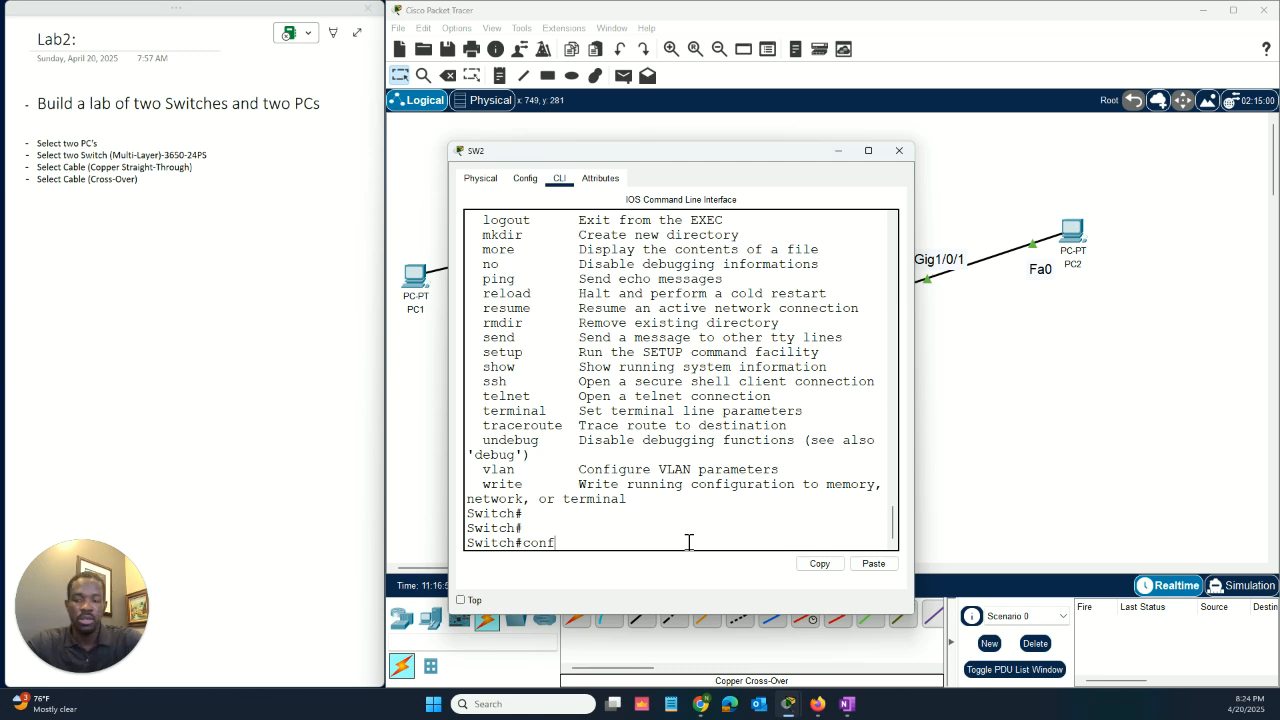
# Check the options of configure with ? and enter SW2's global configuration mode with configure terminal.
pyautogui.write('conf')
pyautogui.press('Tab')
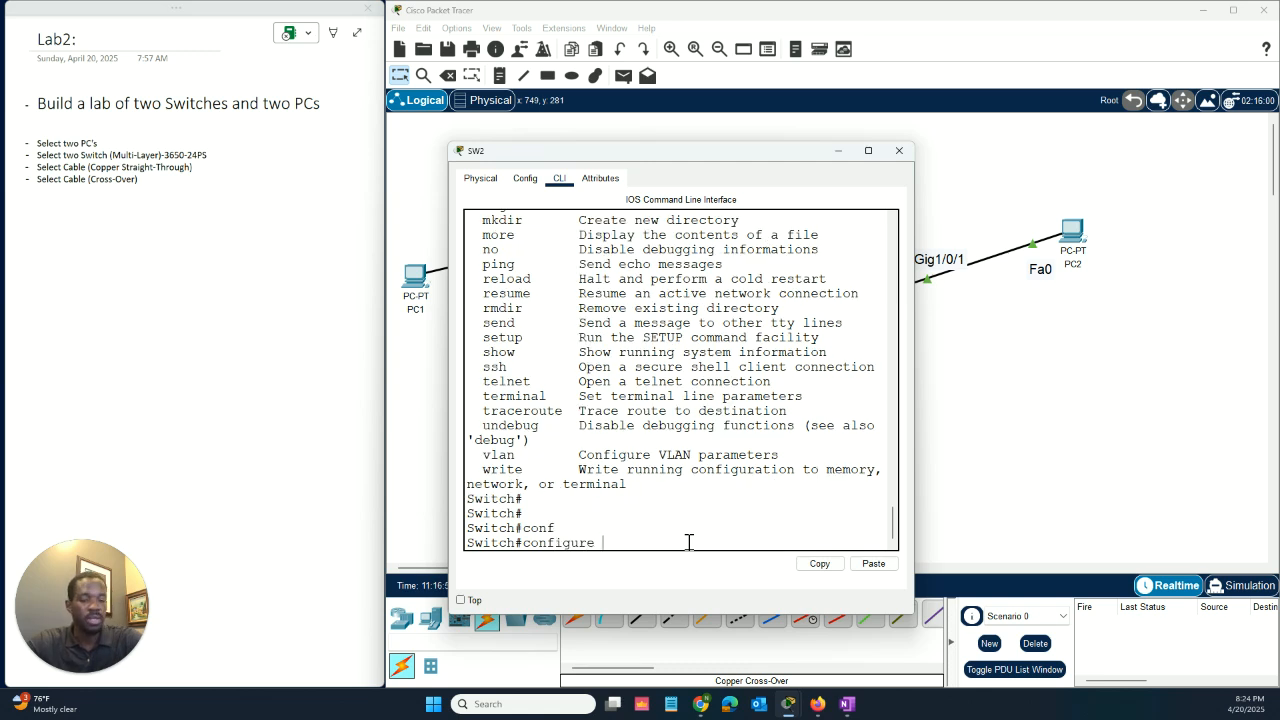
pyautogui.write('?')
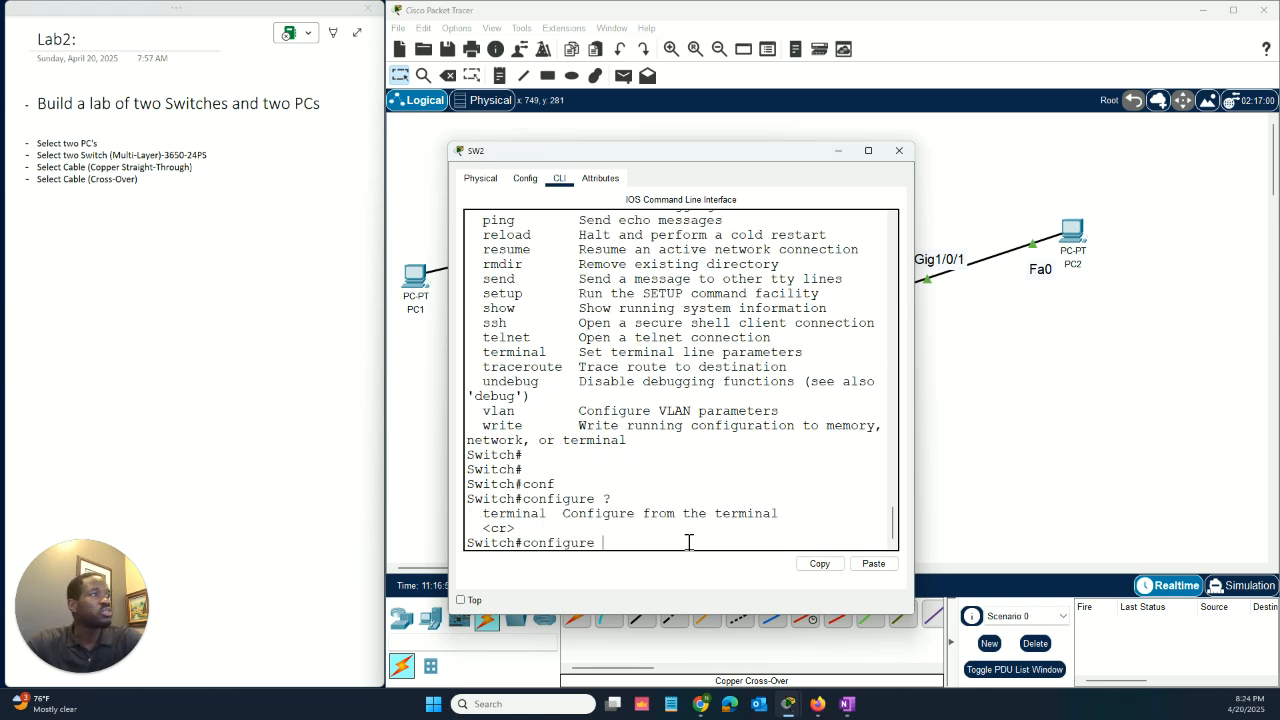
pyautogui.write('t')
pyautogui.press('Tab')
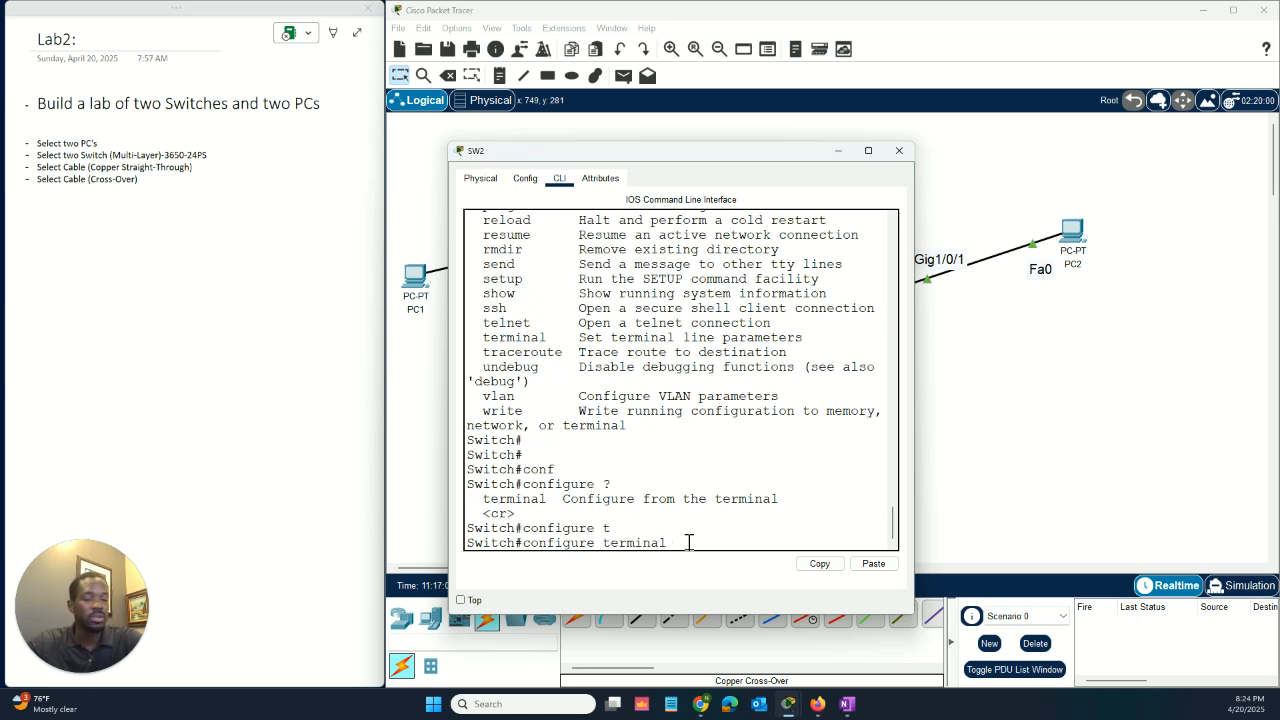
pyautogui.press('Return')
pyautogui.press('Return')
pyautogui.press('Return')
pyautogui.press('Return')
pyautogui.press('Return')
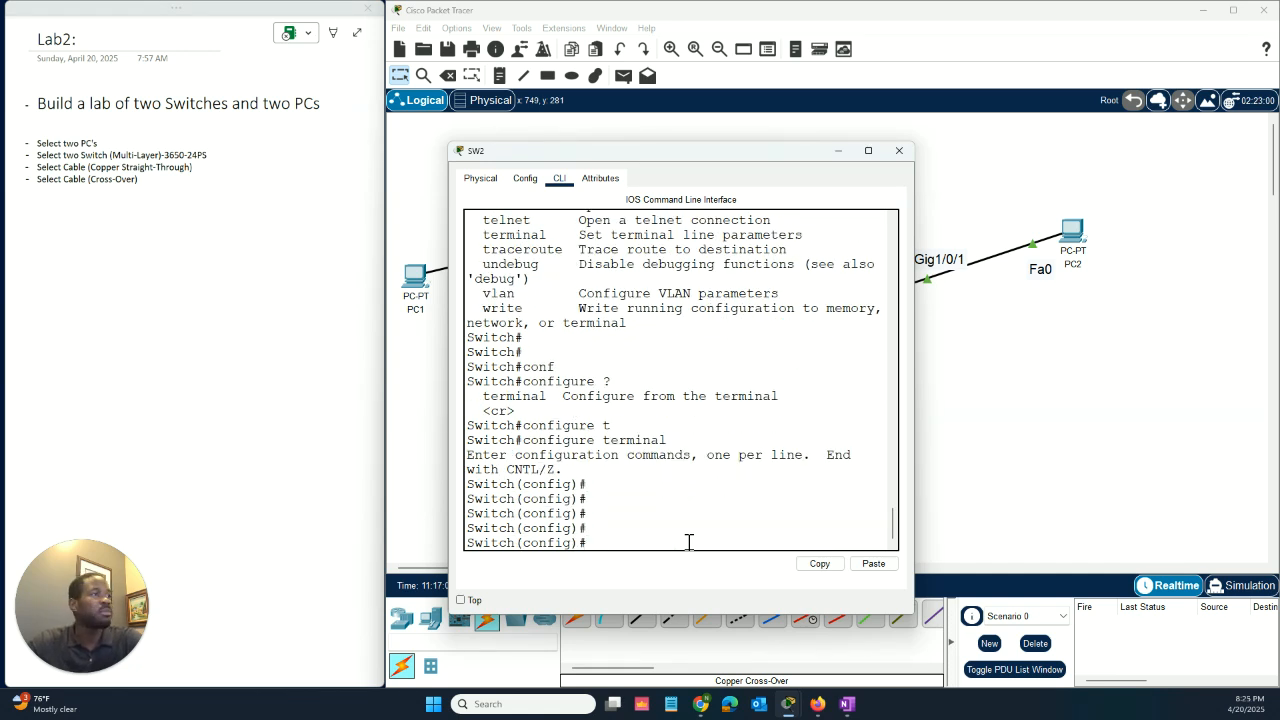
# List SW2's global configuration commands with ?, highlight the hostname entry and page through to the end of the list.
pyautogui.write('?')
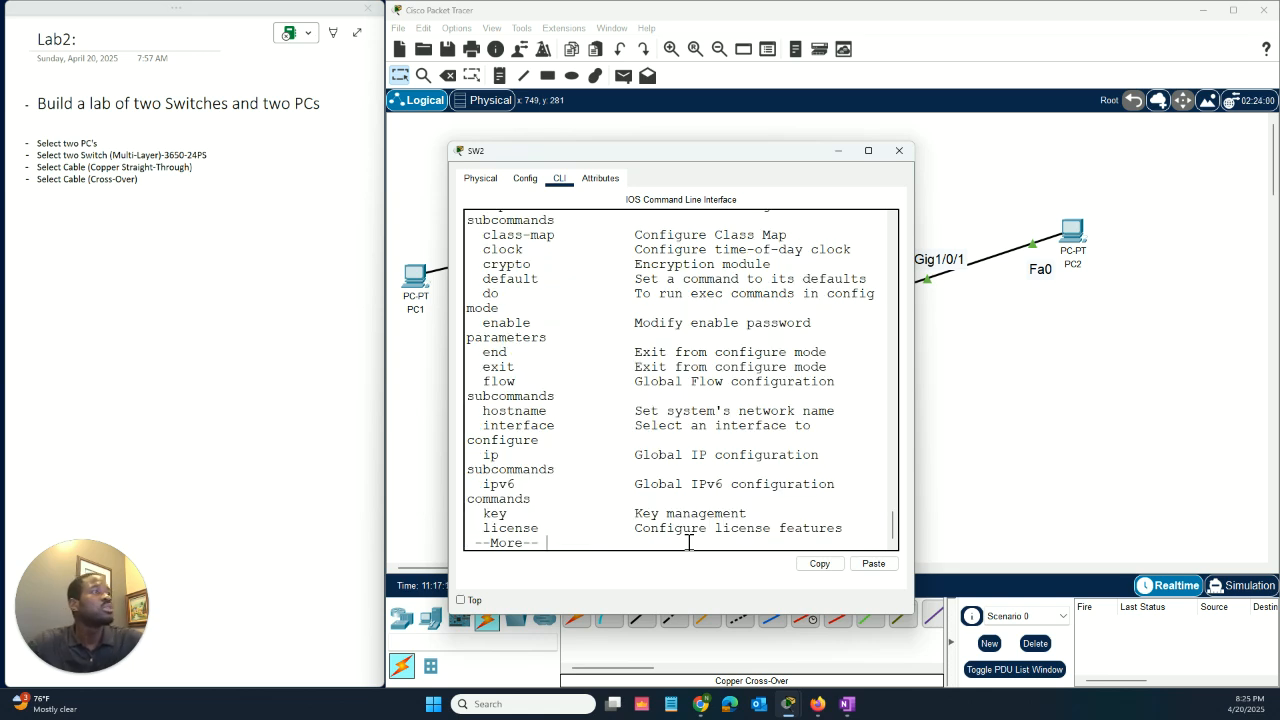
pyautogui.scroll(2, 613, 384)
pyautogui.scroll(3, 613, 384)
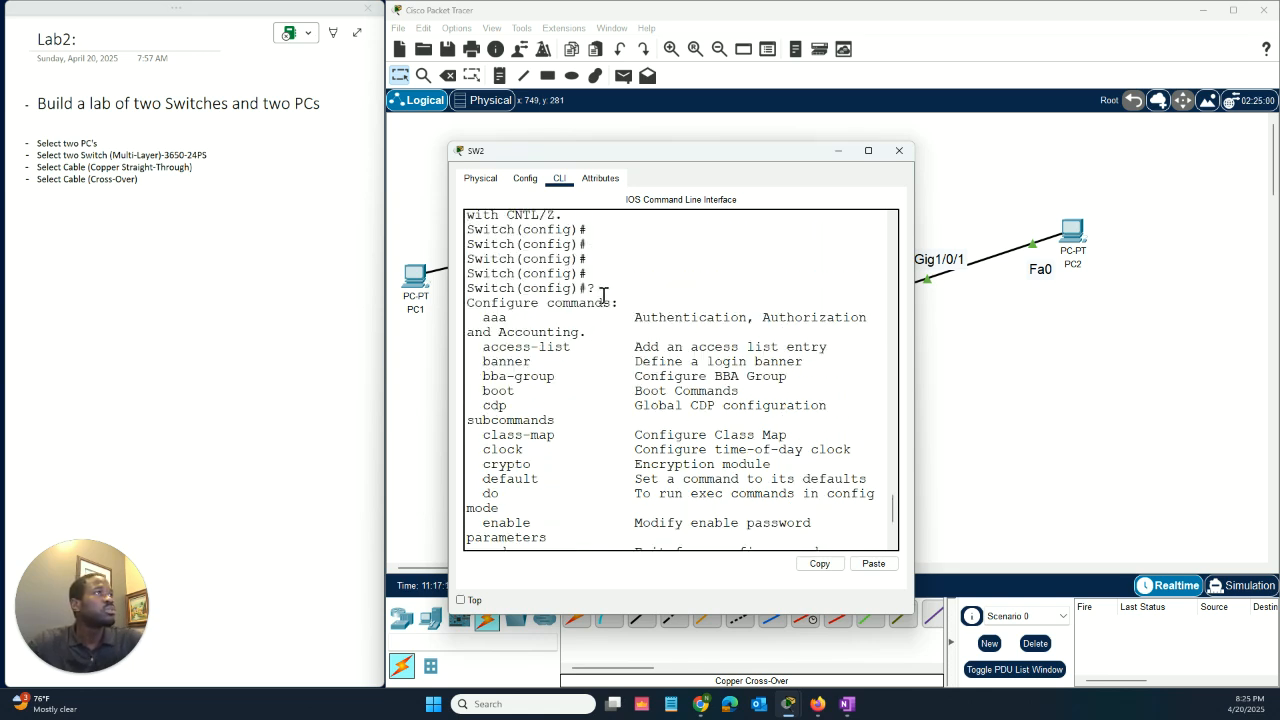
pyautogui.moveTo(600, 287); pyautogui.dragTo(590, 286)
pyautogui.scroll(-2, 591, 418)
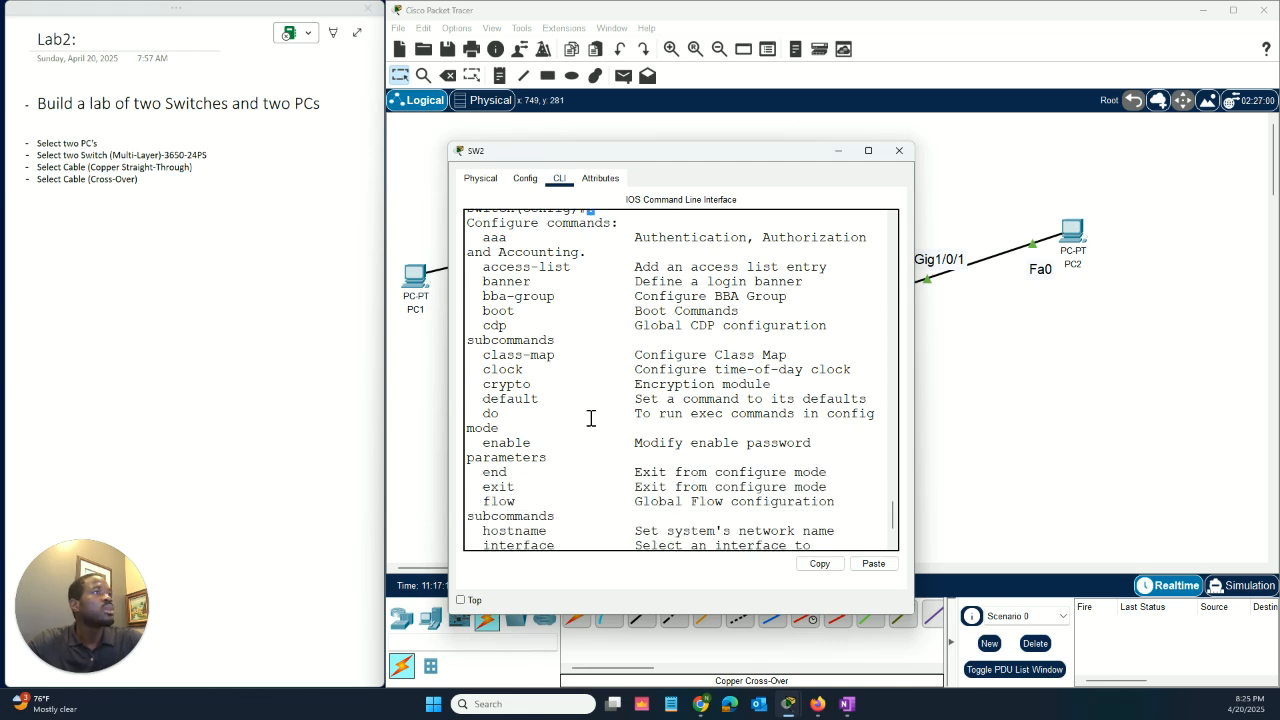
pyautogui.scroll(-1, 591, 418)
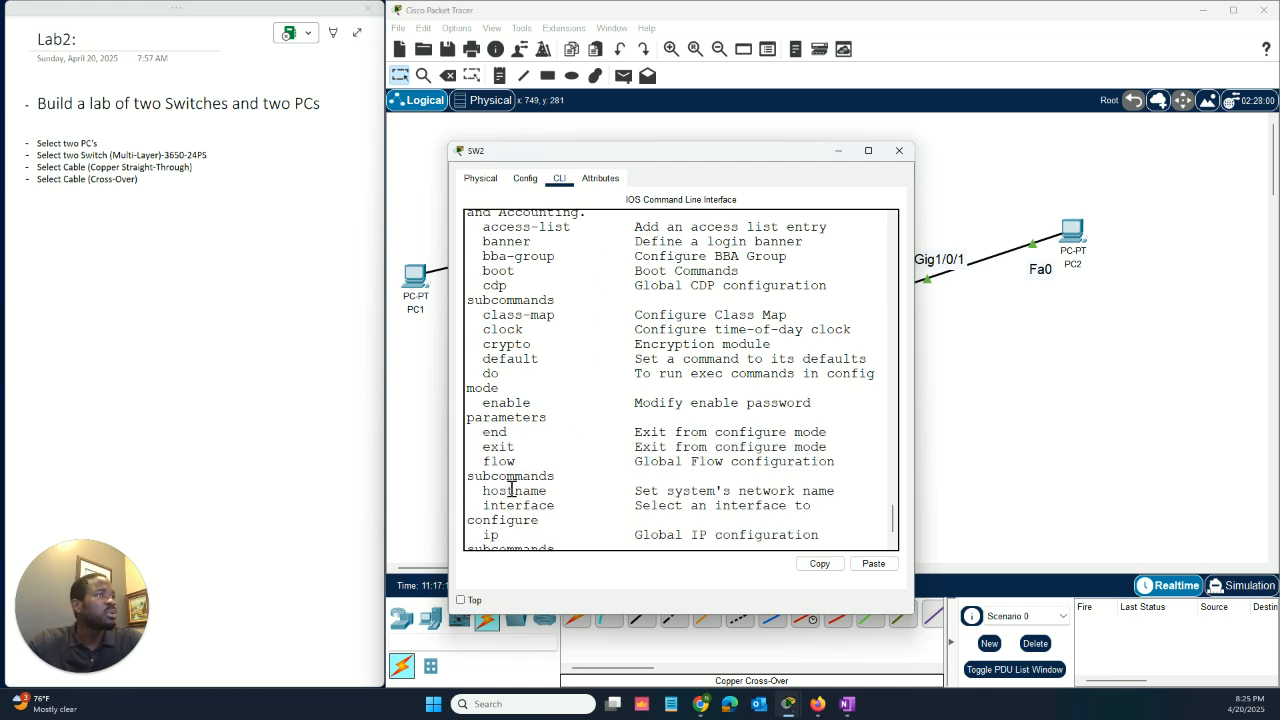
pyautogui.moveTo(483, 491); pyautogui.dragTo(836, 492)
pyautogui.scroll(-2, 562, 503)
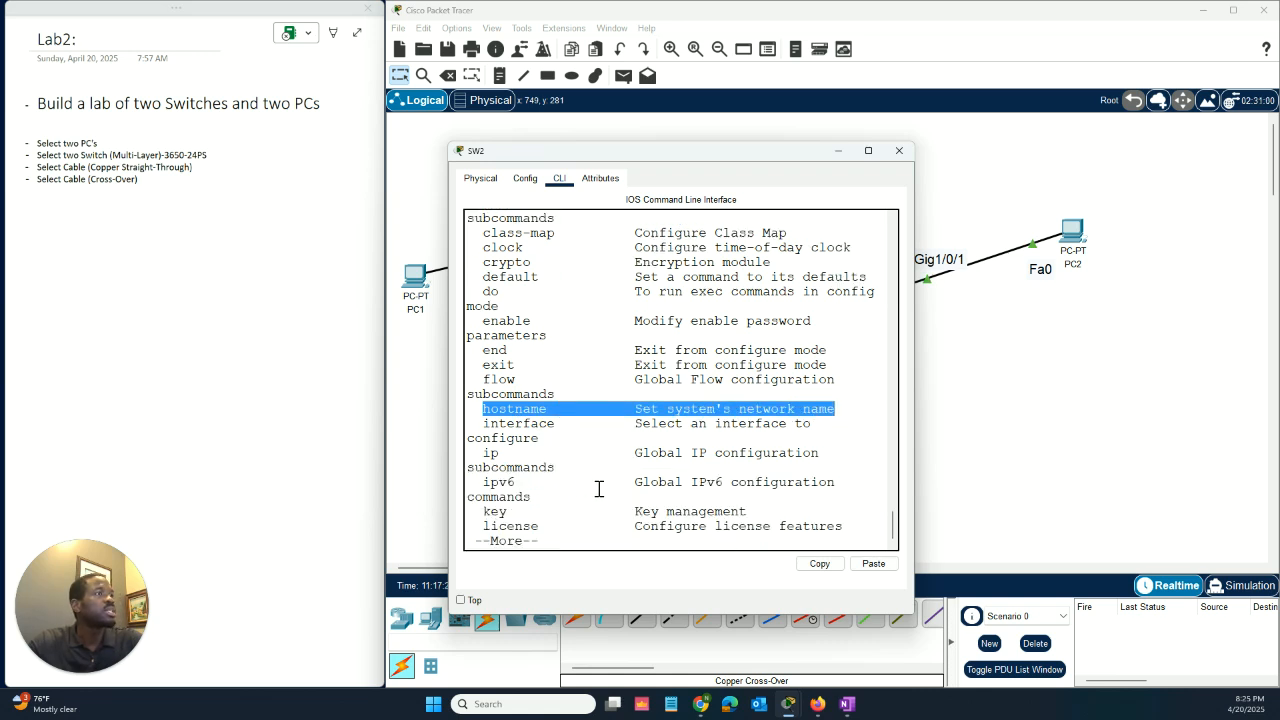
pyautogui.press('space')
pyautogui.press('space')
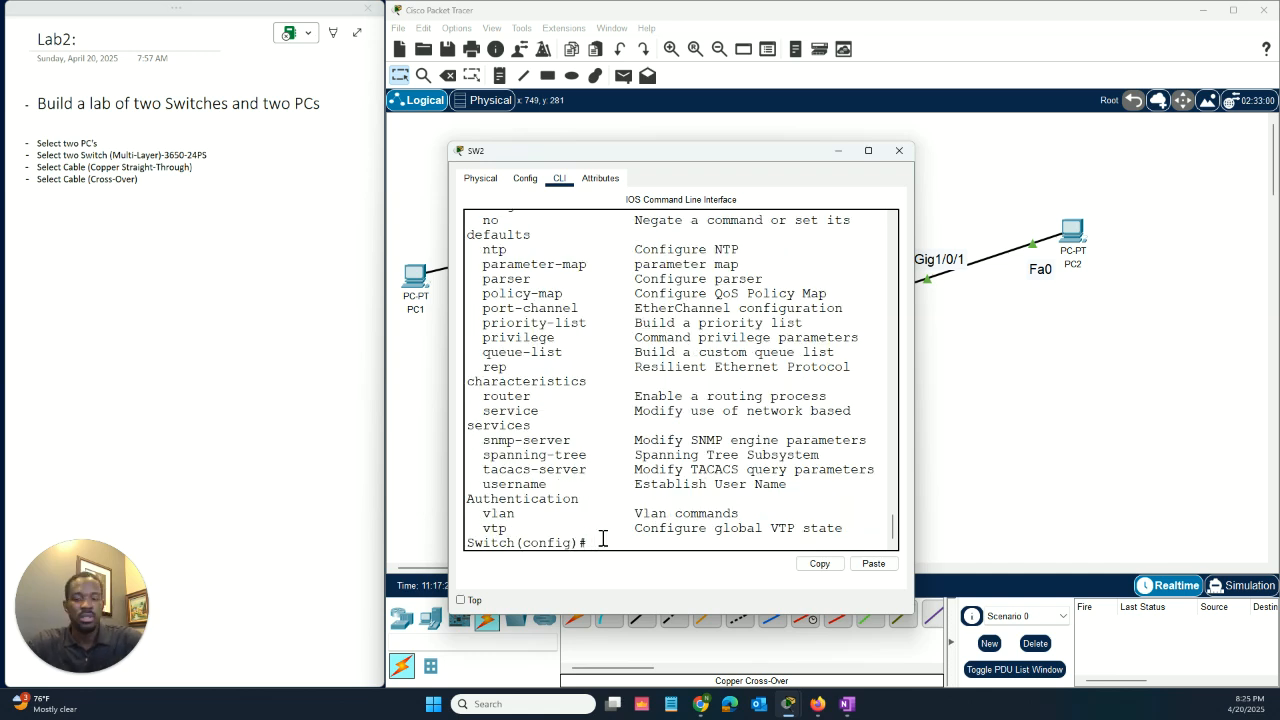
# Look up the command starting with host using ?, and set the switch's hostname to SW2.
pyautogui.write('host')
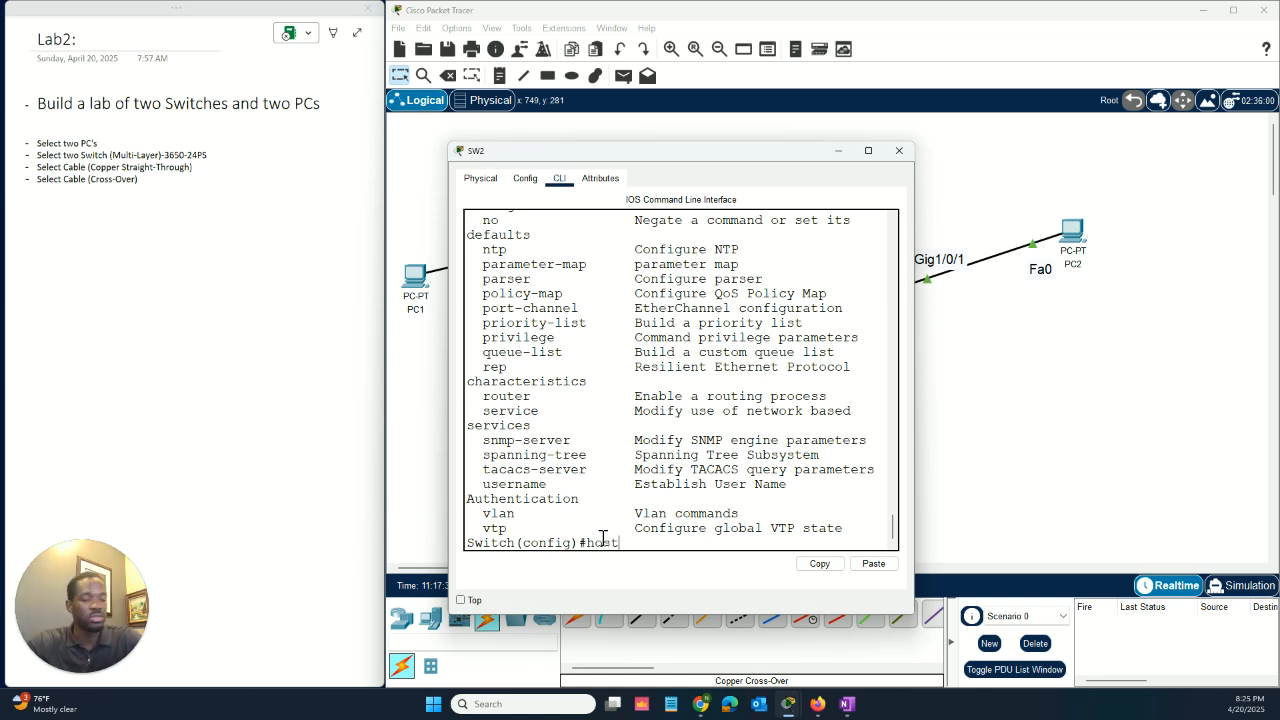
pyautogui.write('?')
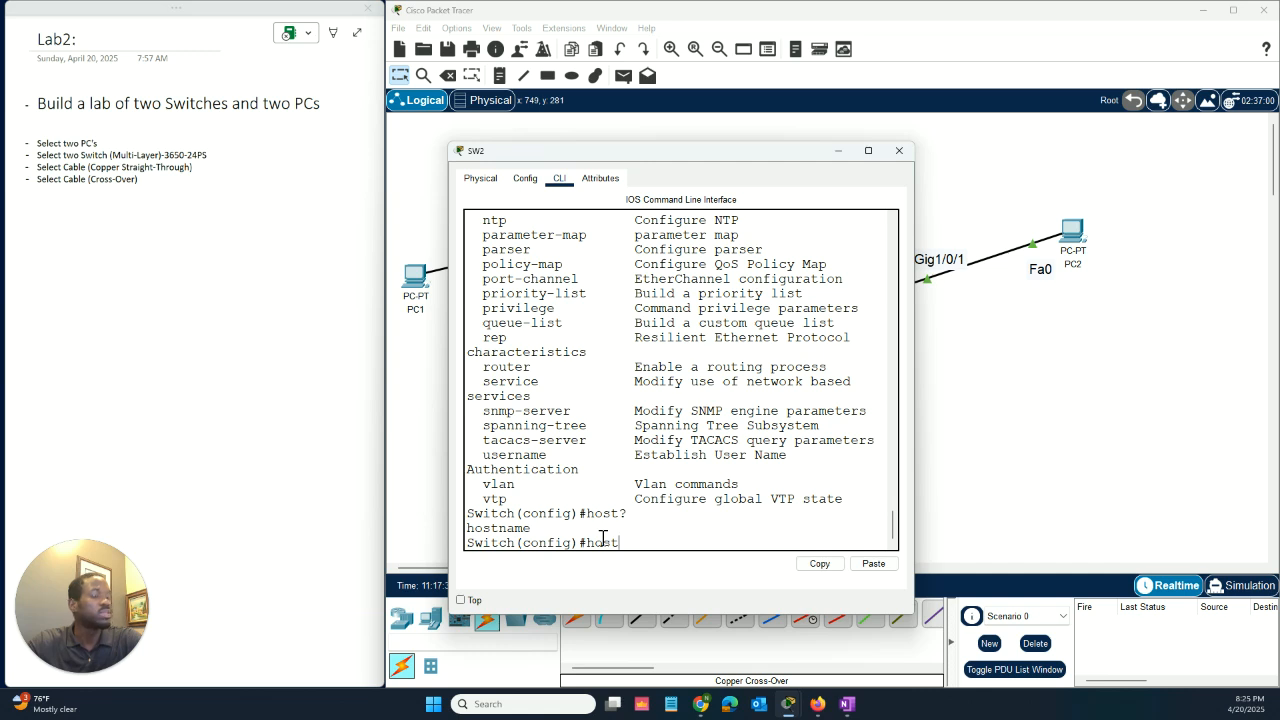
pyautogui.press('Tab')
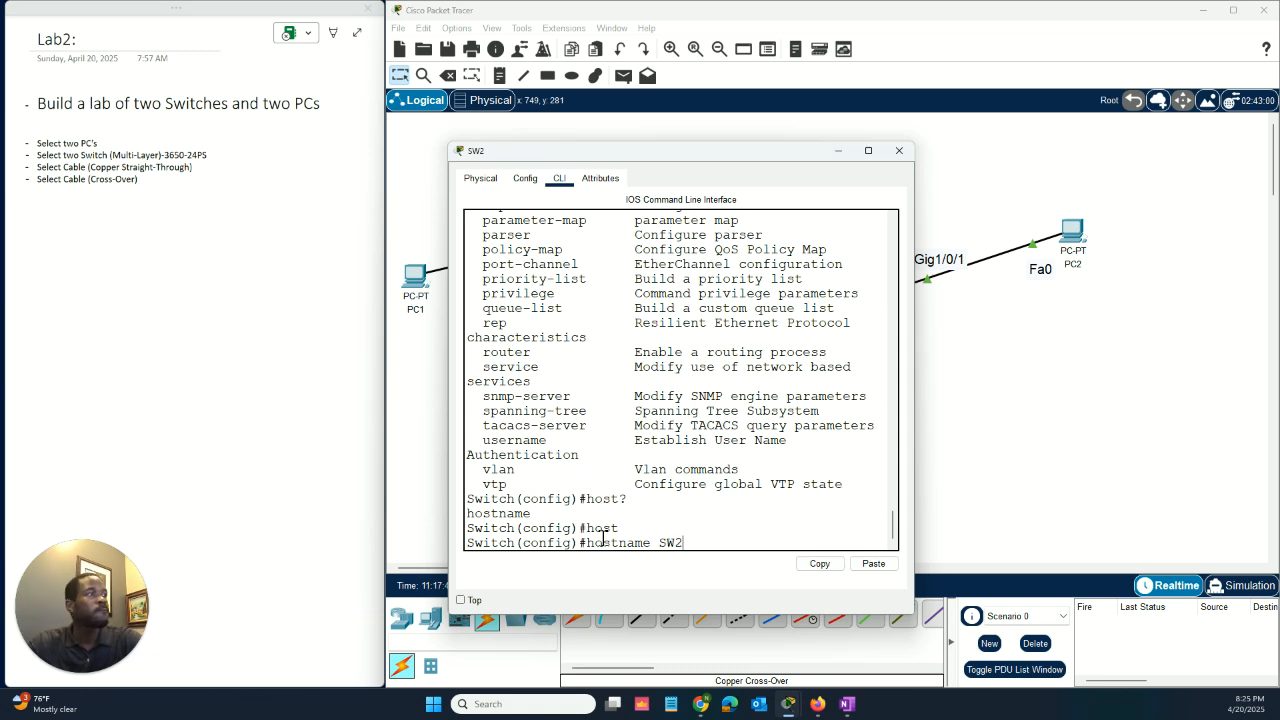
pyautogui.press('Return')
pyautogui.press('Return')
pyautogui.press('Return')
pyautogui.press('Return')
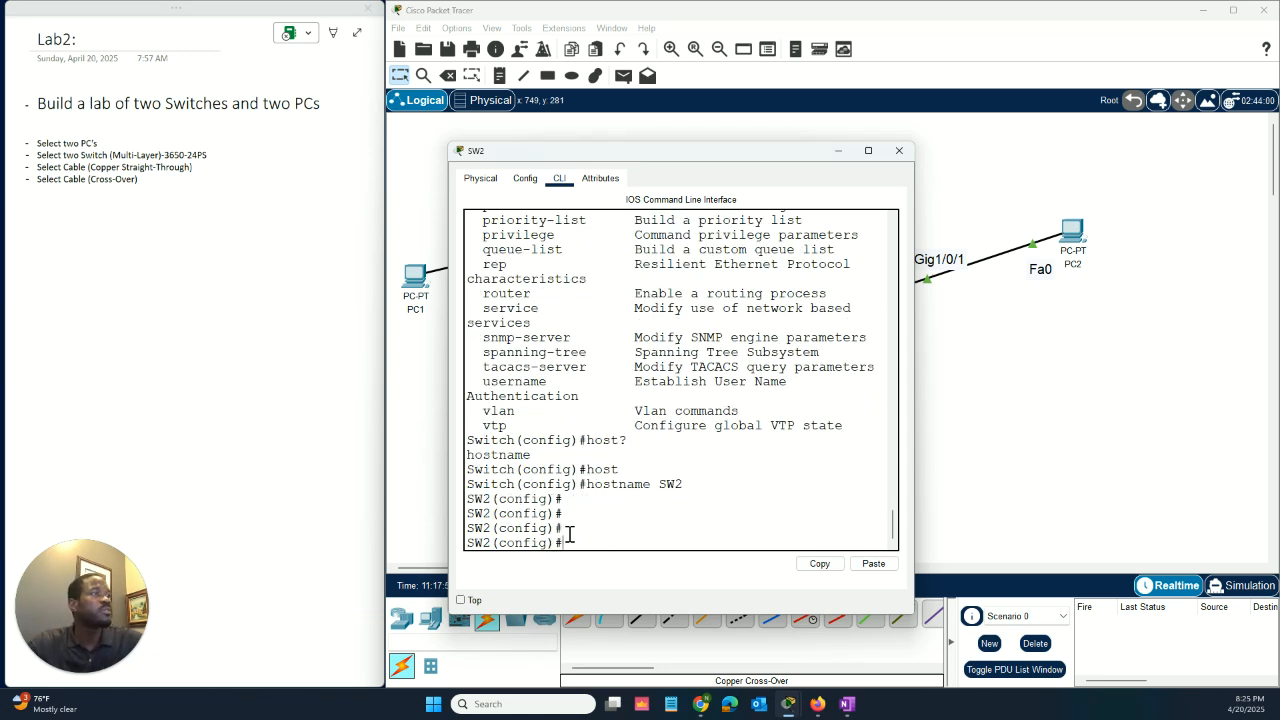
pyautogui.doubleClick(479, 542)
pyautogui.click(605, 523)
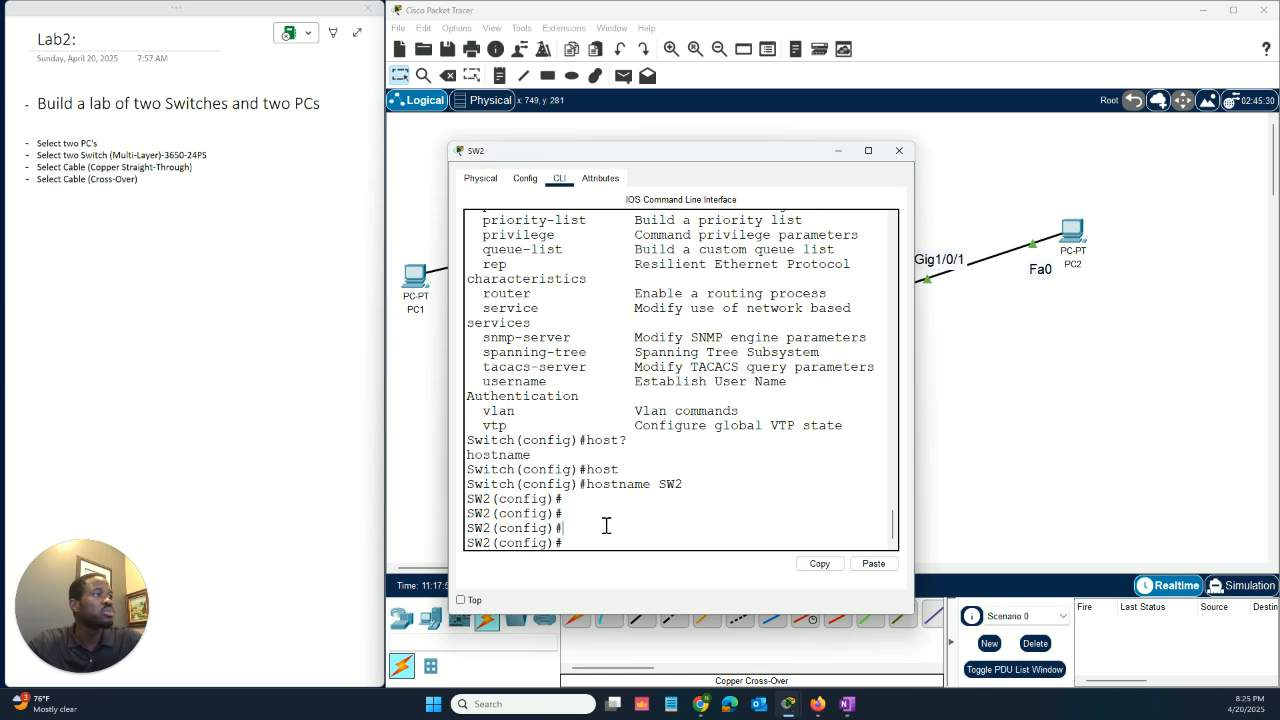
# Minimize the SW2 window, open SW1's command line and enter global configuration mode with conf t.
pyautogui.click(844, 156)
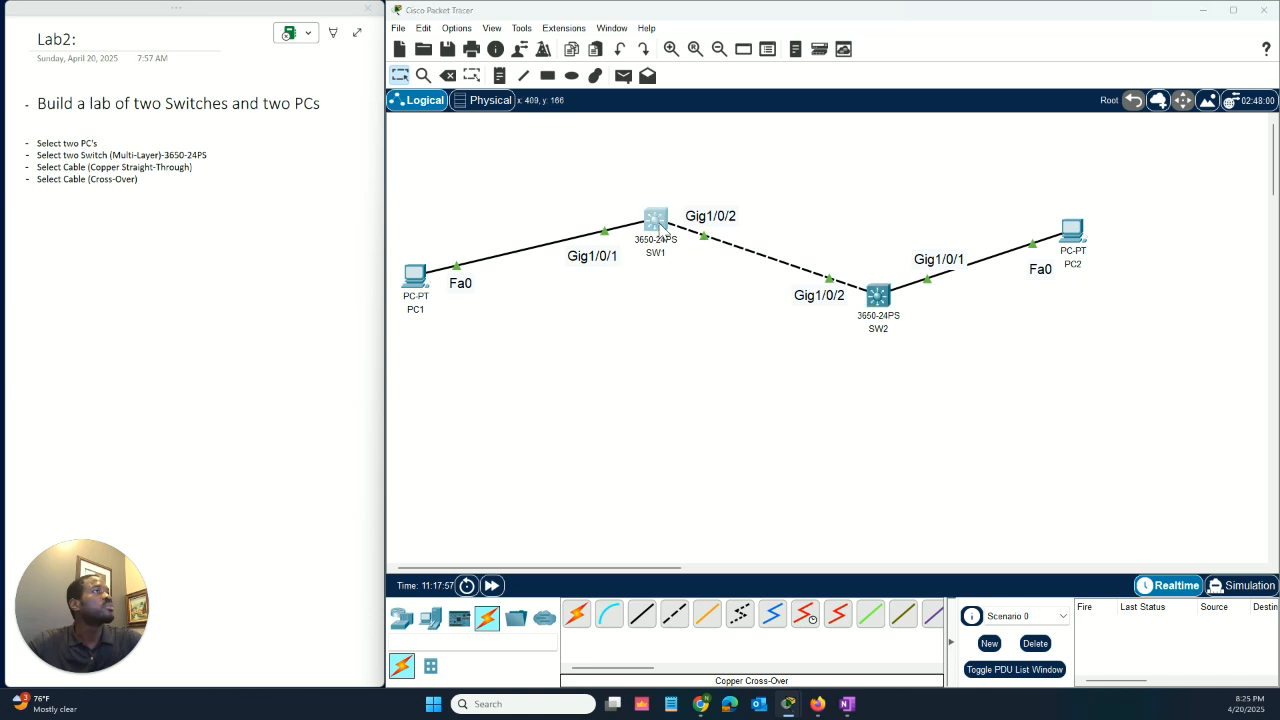
pyautogui.click(655, 219)
pyautogui.click(845, 557)
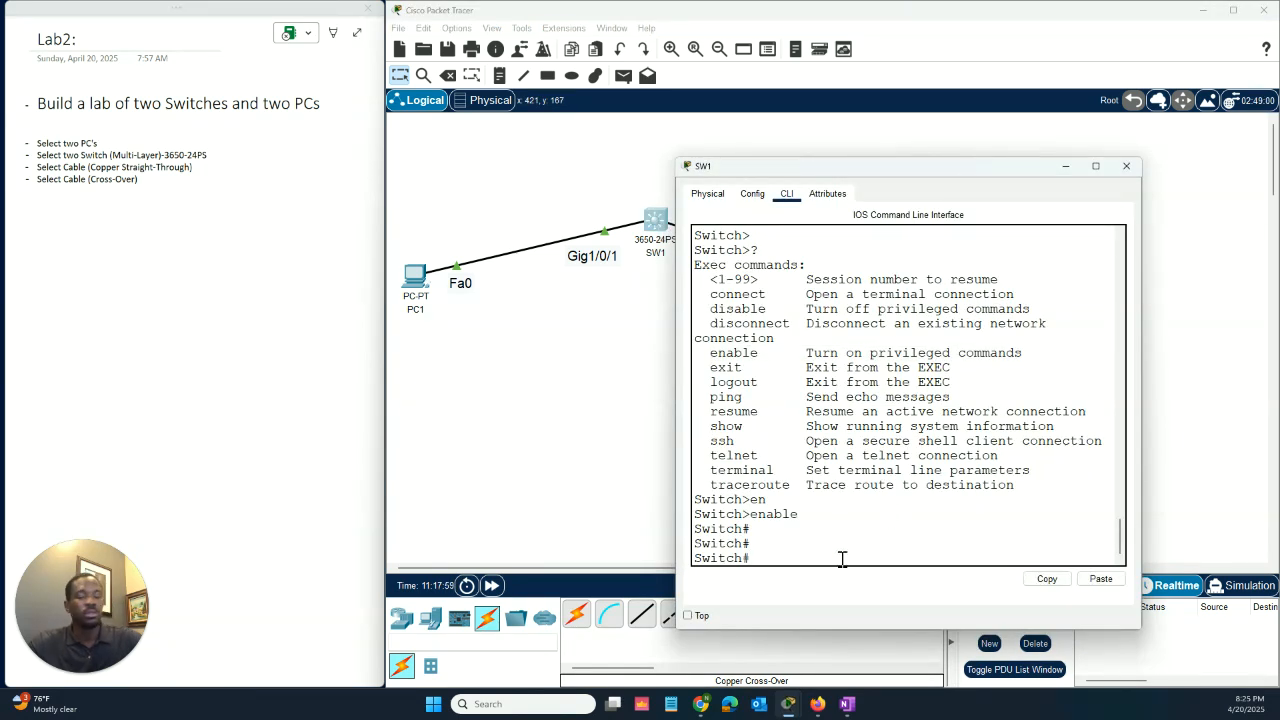
pyautogui.write('conf')
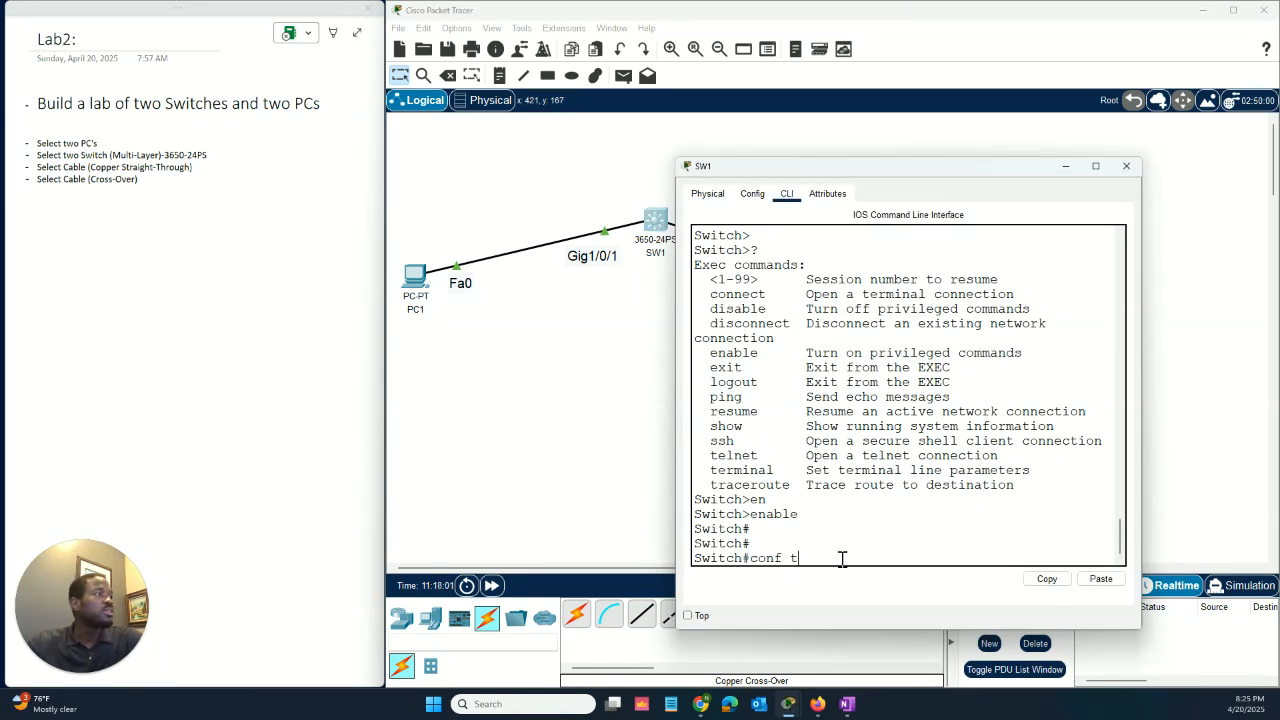
pyautogui.write(' t')
pyautogui.press('Return')
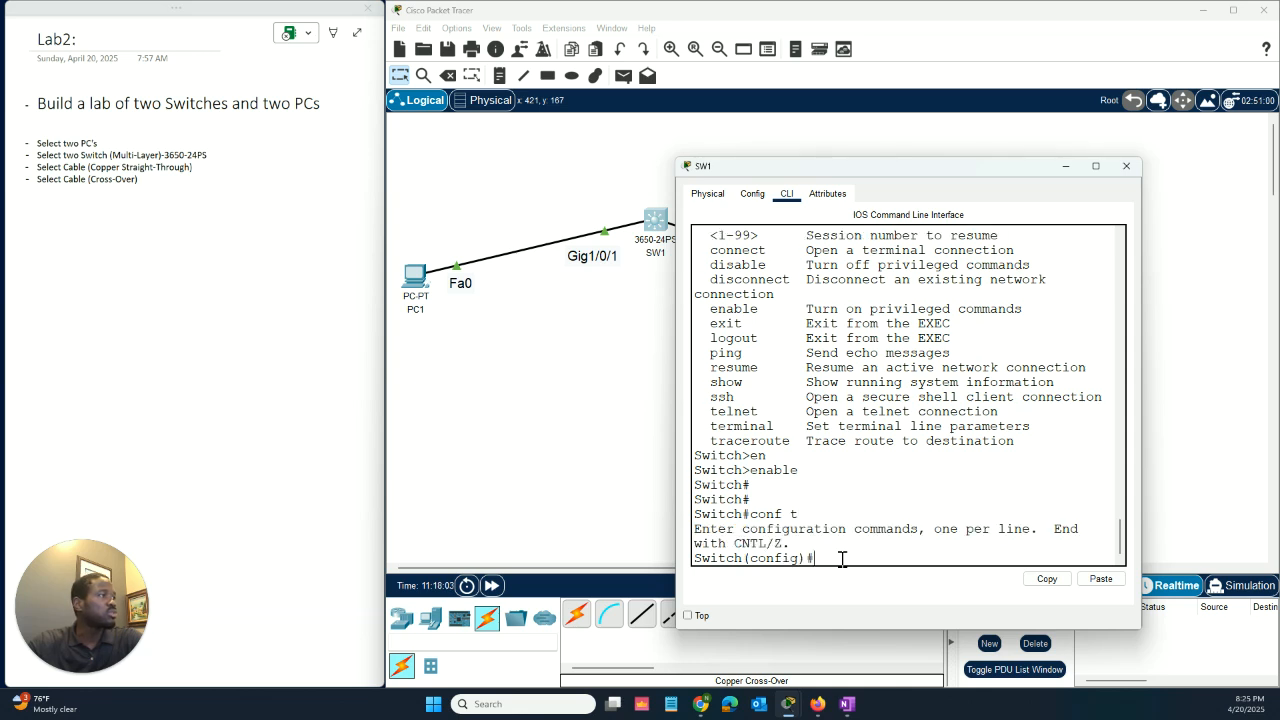
# Set the hostname to SW1 with the abbreviated command host SW1 and highlight the abbreviation in the console.
pyautogui.write('host ')
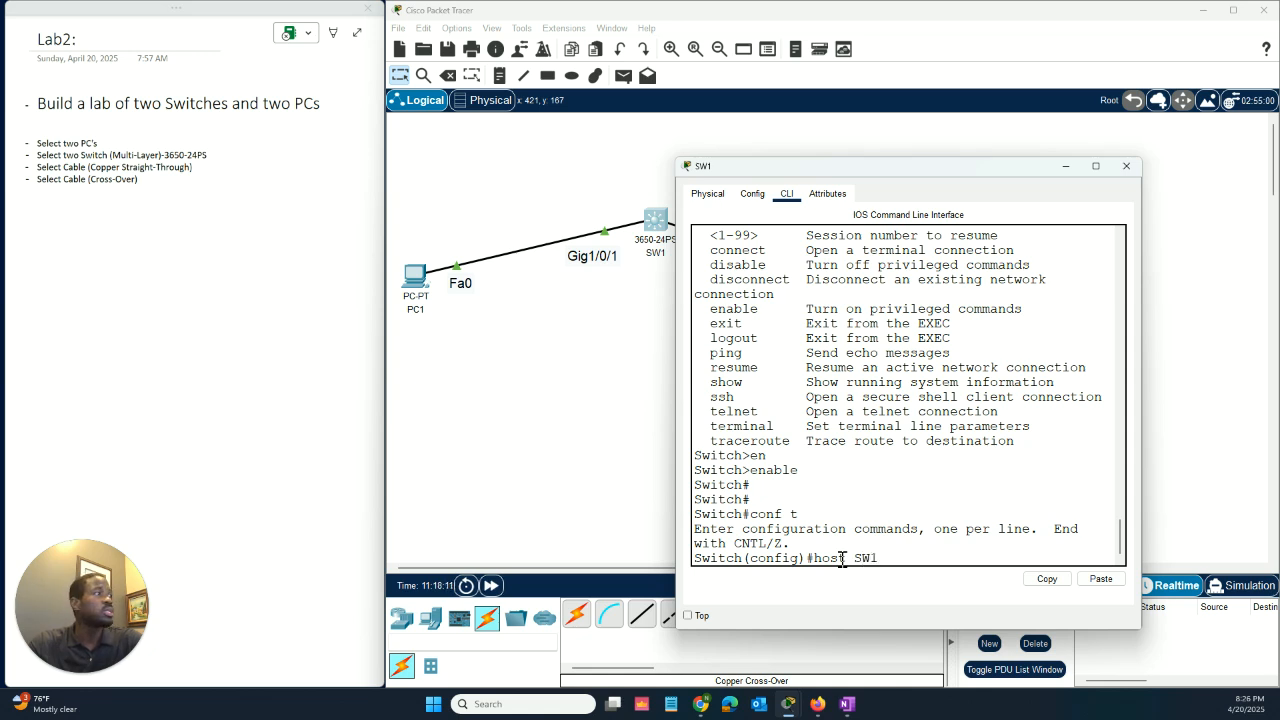
pyautogui.write('SW1')
pyautogui.press('Return')
pyautogui.press('Return')
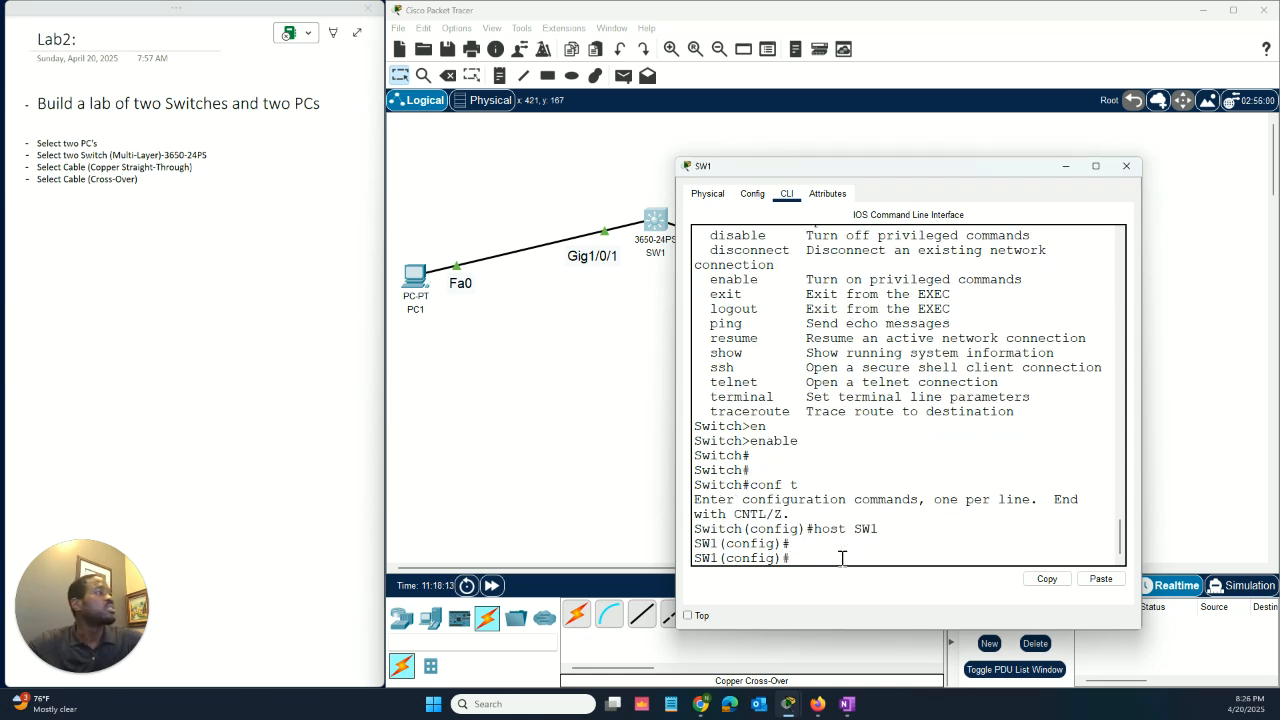
pyautogui.moveTo(847, 529); pyautogui.dragTo(814, 529)
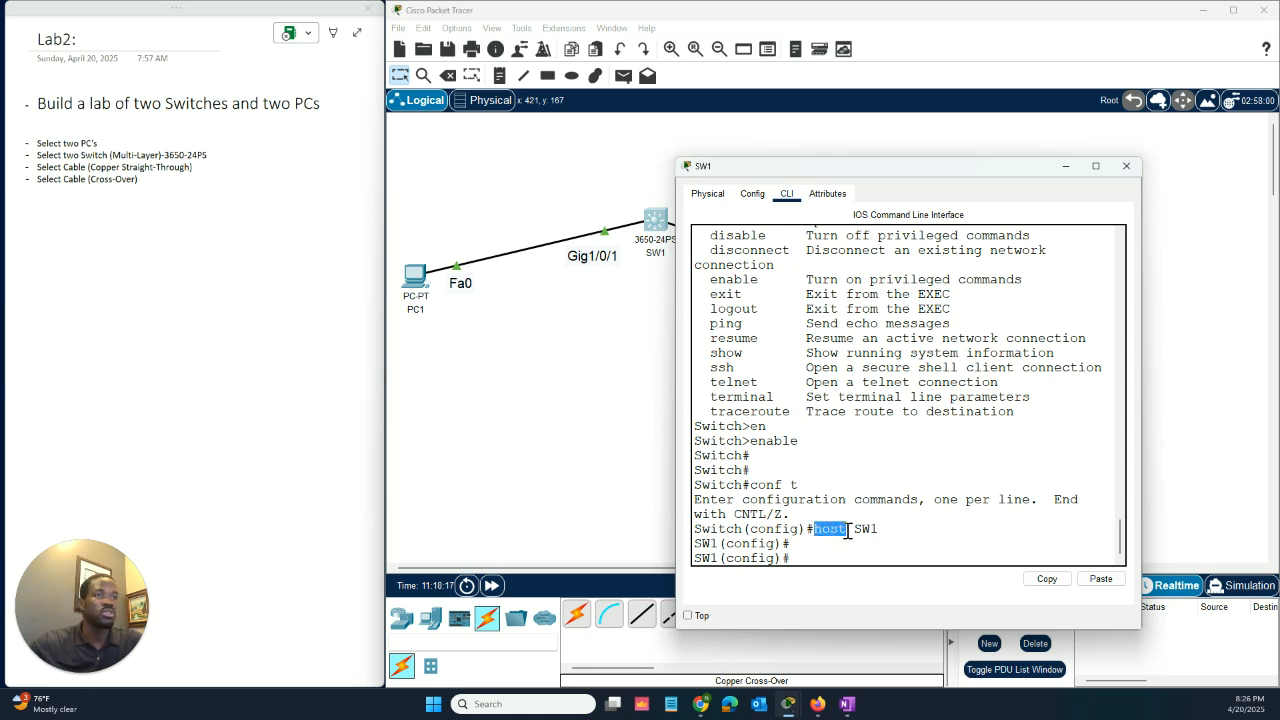
pyautogui.click(858, 532)
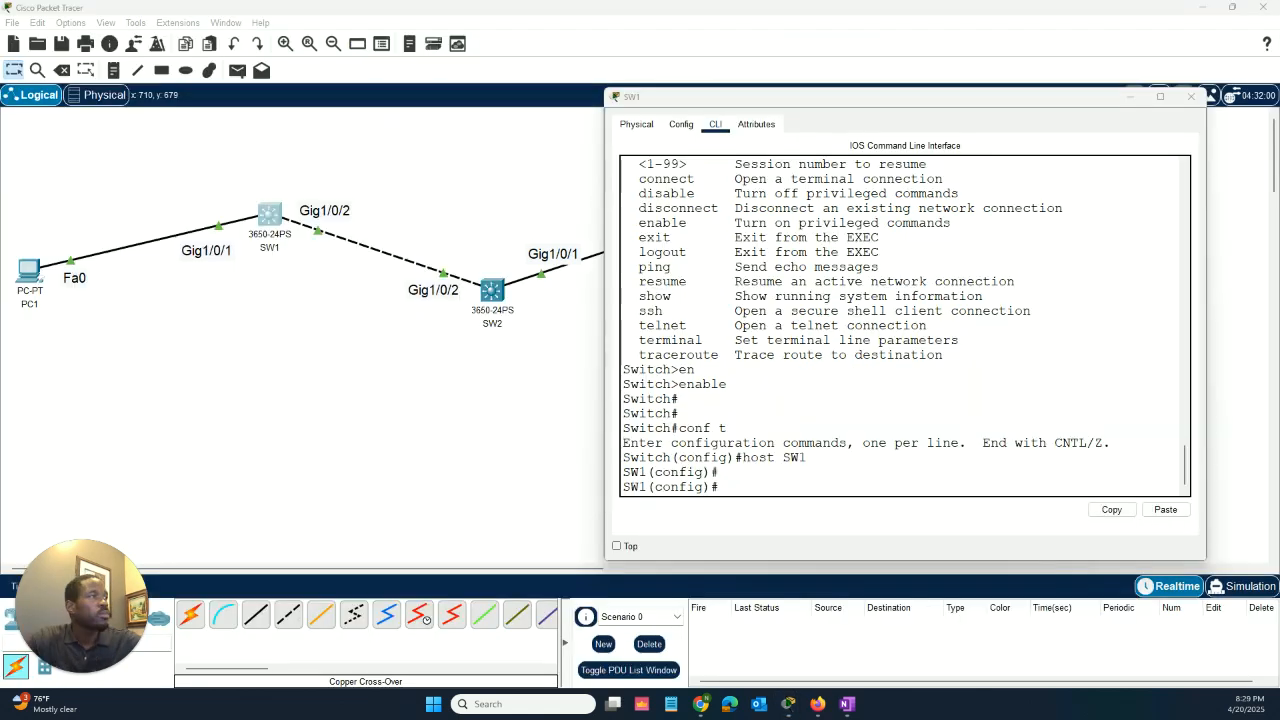
# Leave SW1's global configuration mode with end and return to the privileged prompt.
pyautogui.click(930, 483)
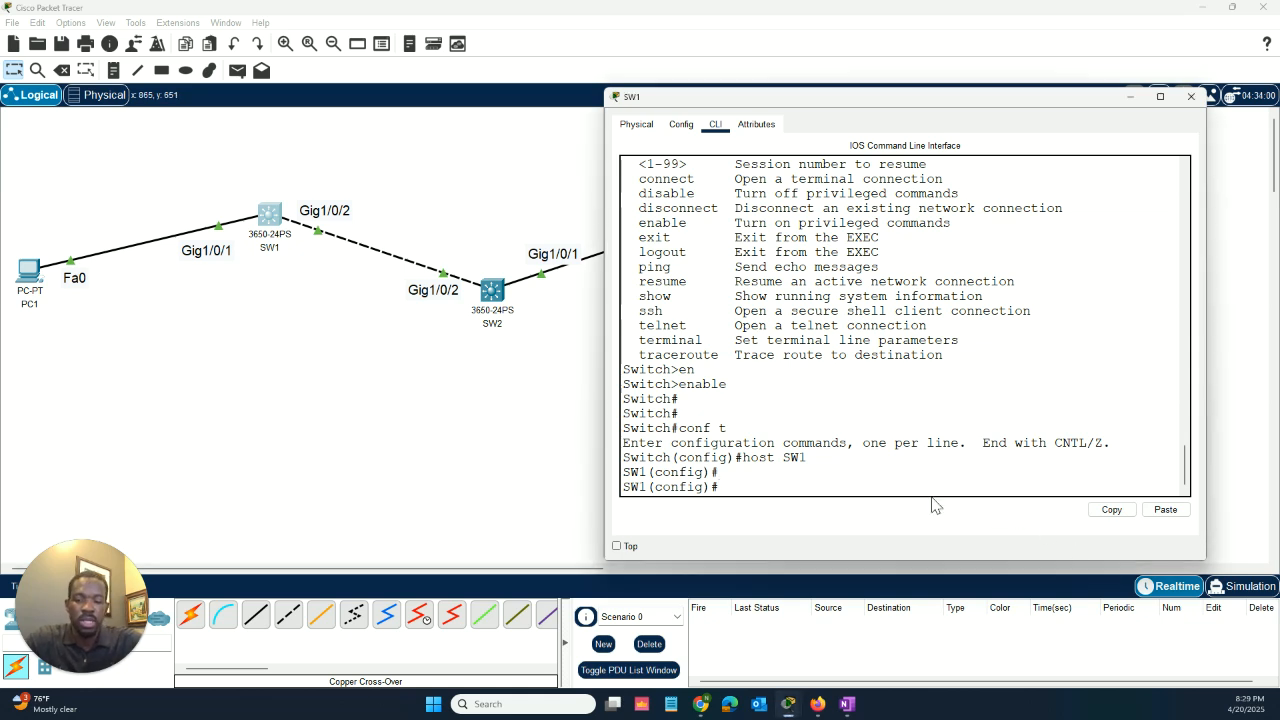
pyautogui.write('end')
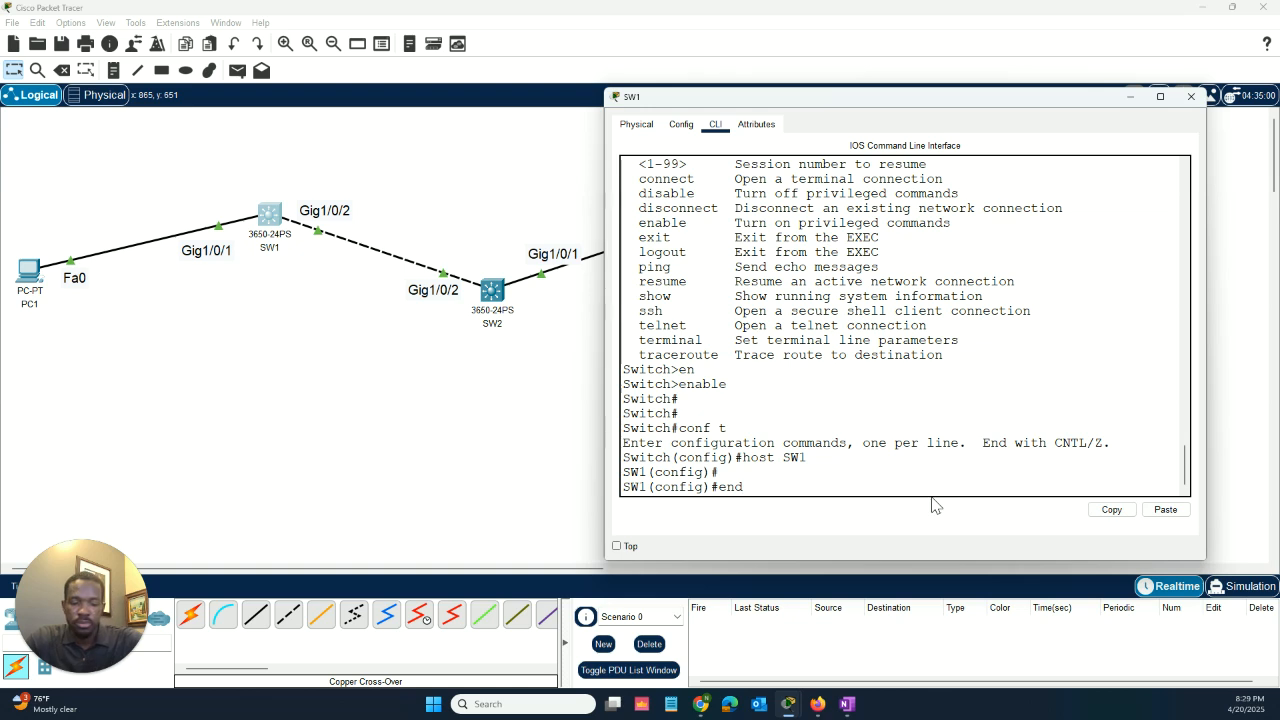
pyautogui.press('Return')
pyautogui.press('Return')
pyautogui.press('Return')
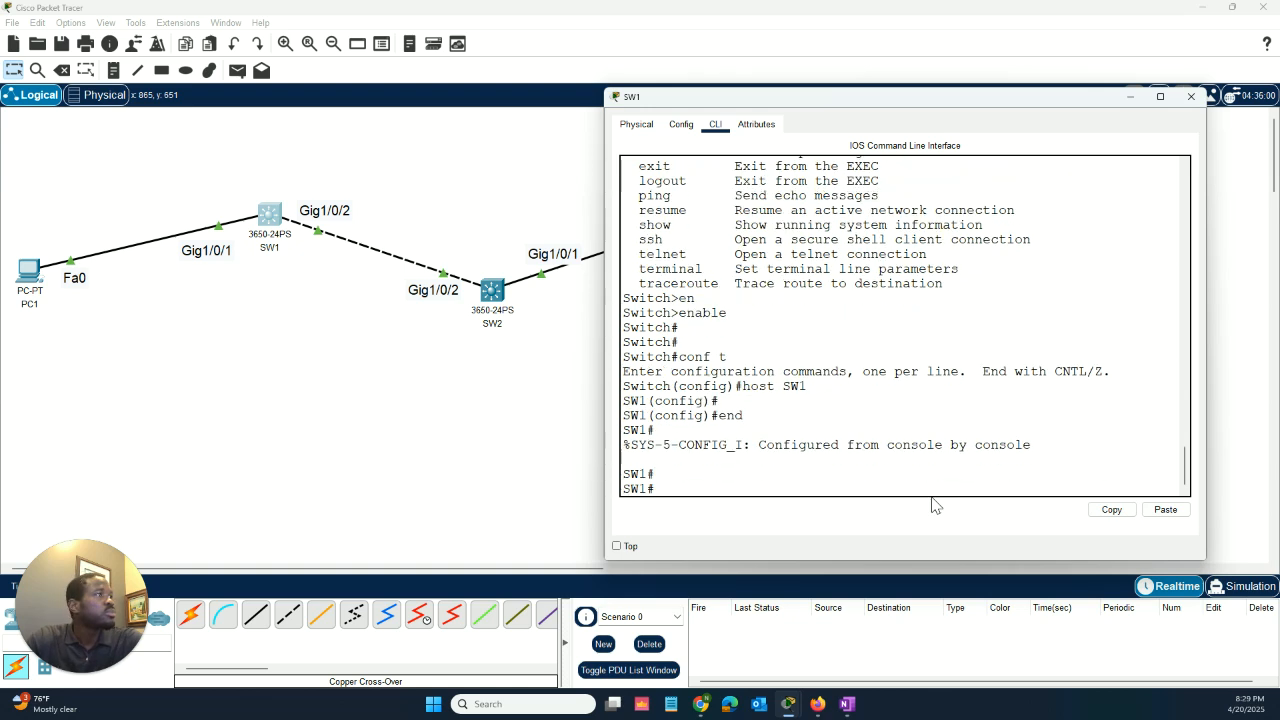
pyautogui.press('Return')
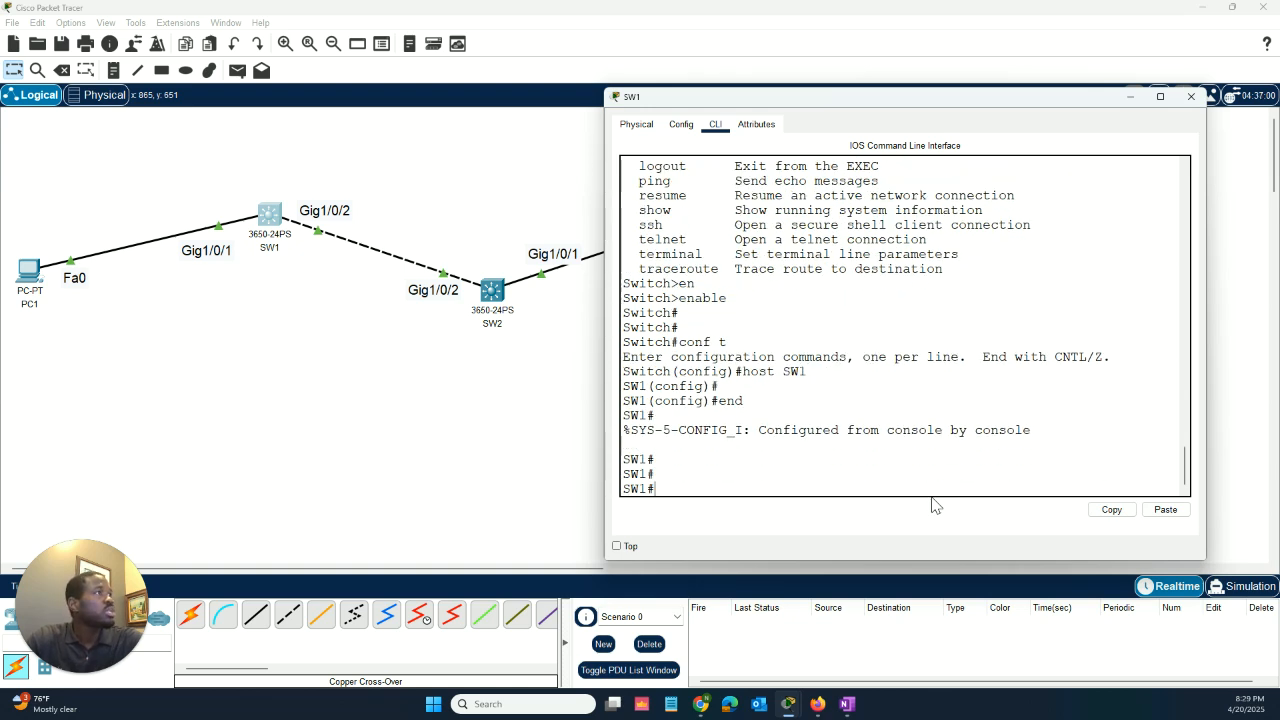
# Show SW1's interface summary with sh ip int br, widen the window to fit the table and examine it from its beginning.
pyautogui.write('sh')
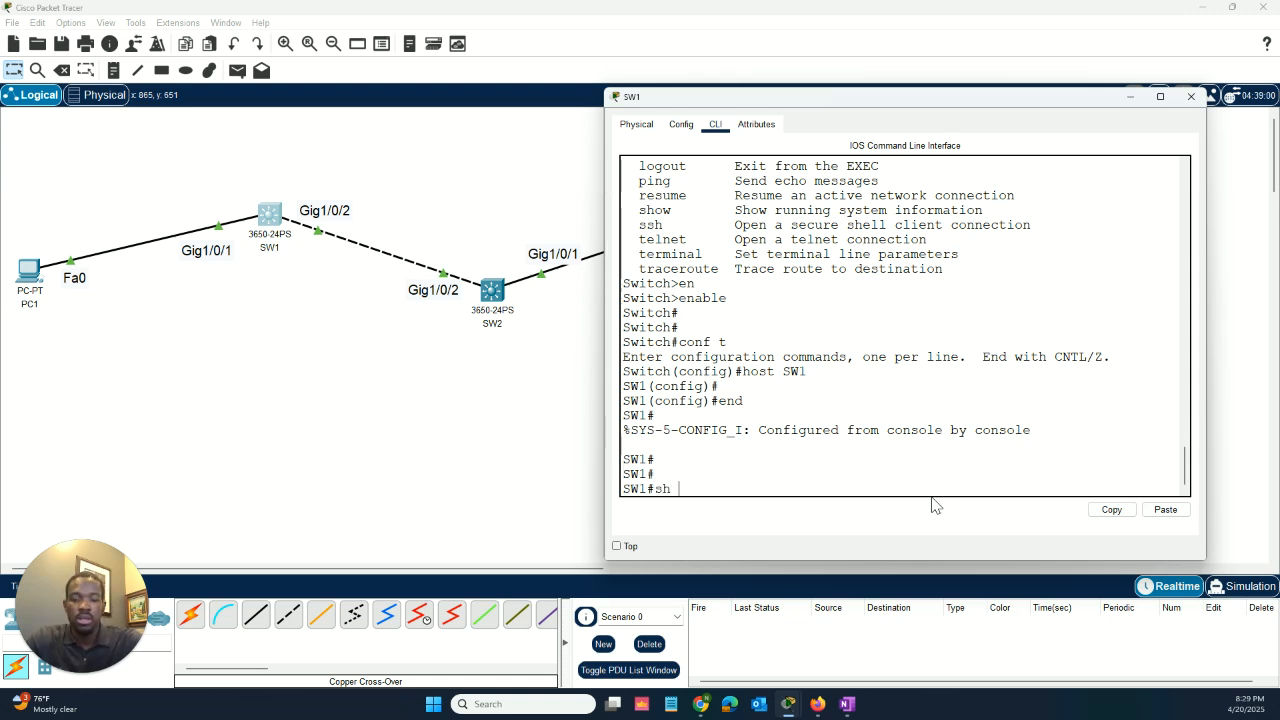
pyautogui.write(' ip int br')
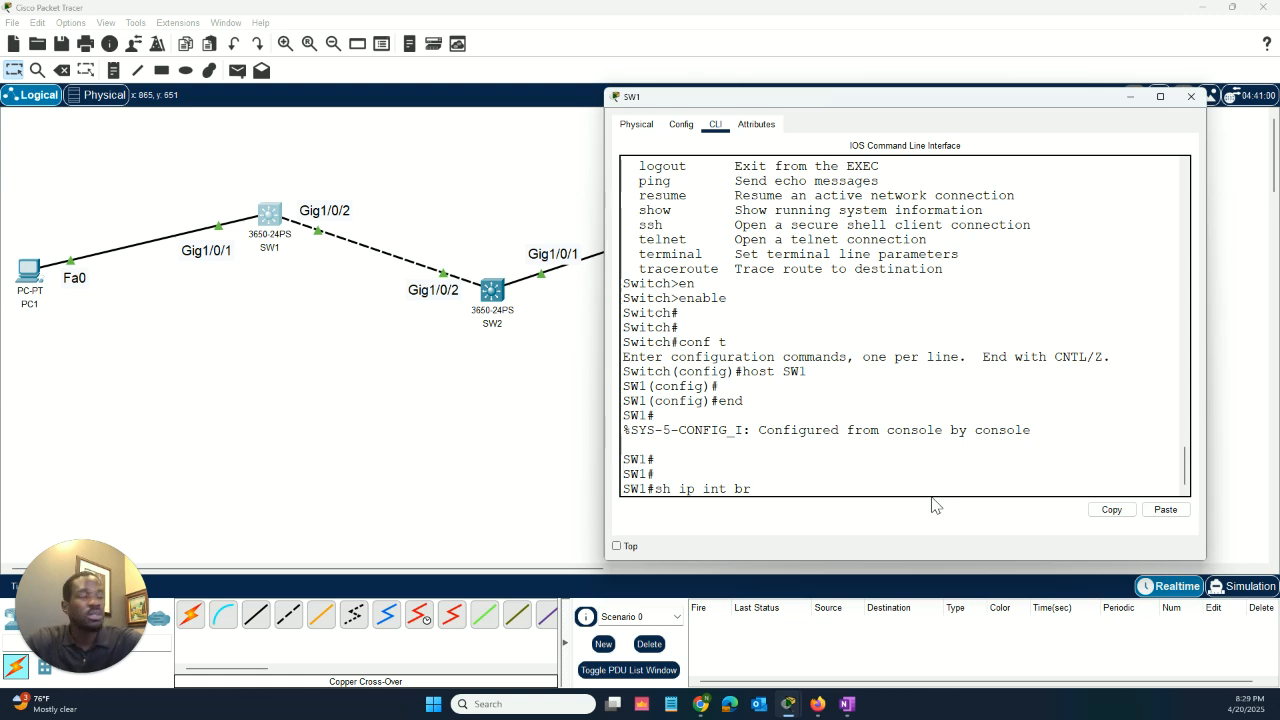
pyautogui.press('Return')
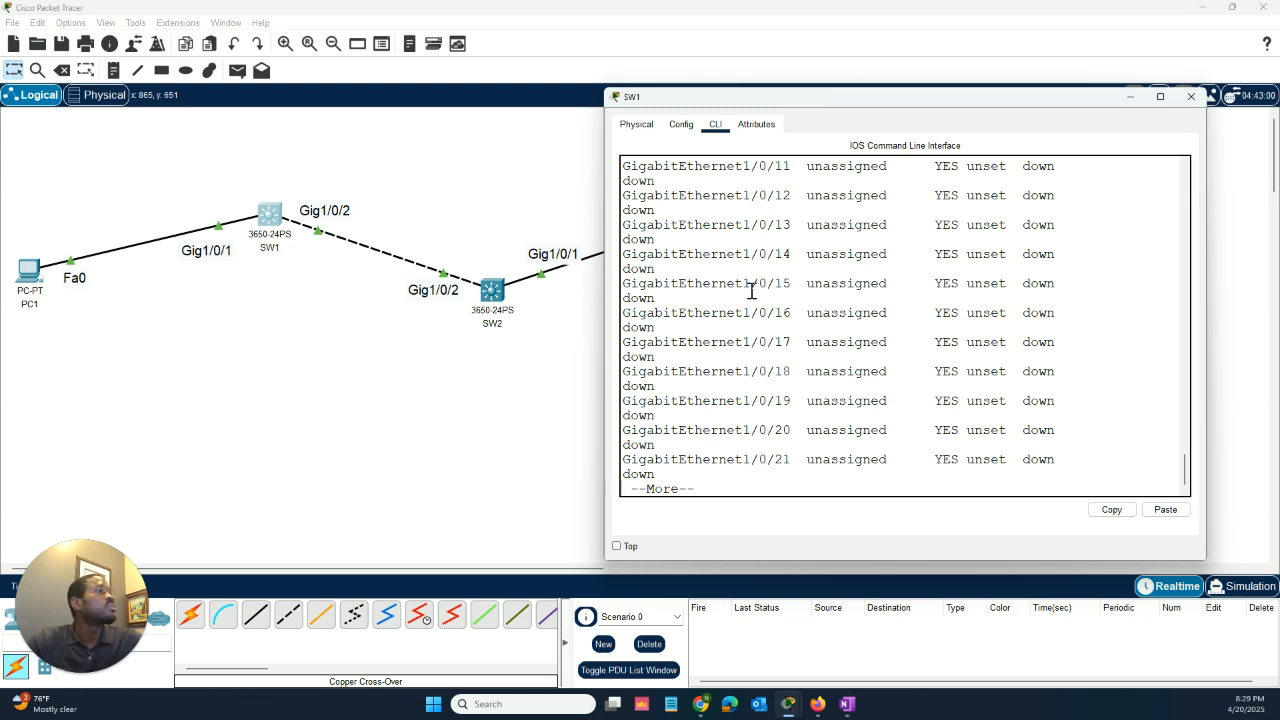
pyautogui.moveTo(603, 121); pyautogui.dragTo(424, 112)
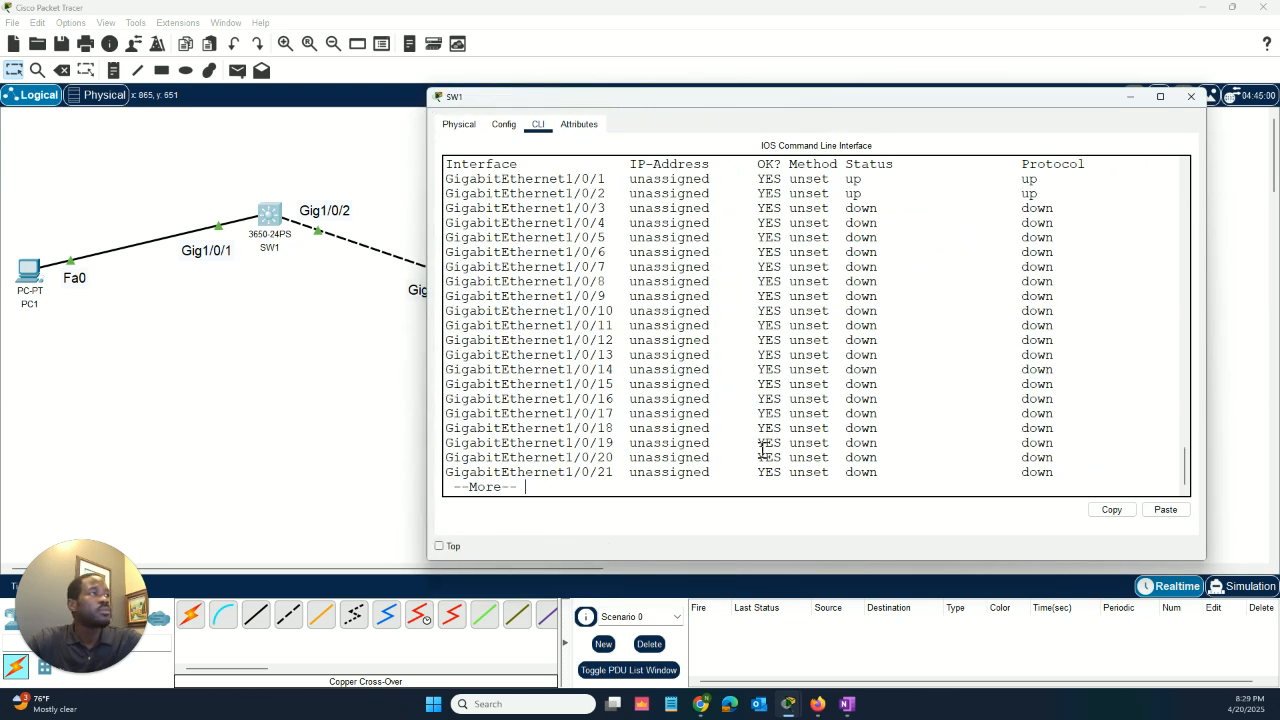
pyautogui.scroll(1, 610, 343)
pyautogui.scroll(1, 610, 343)
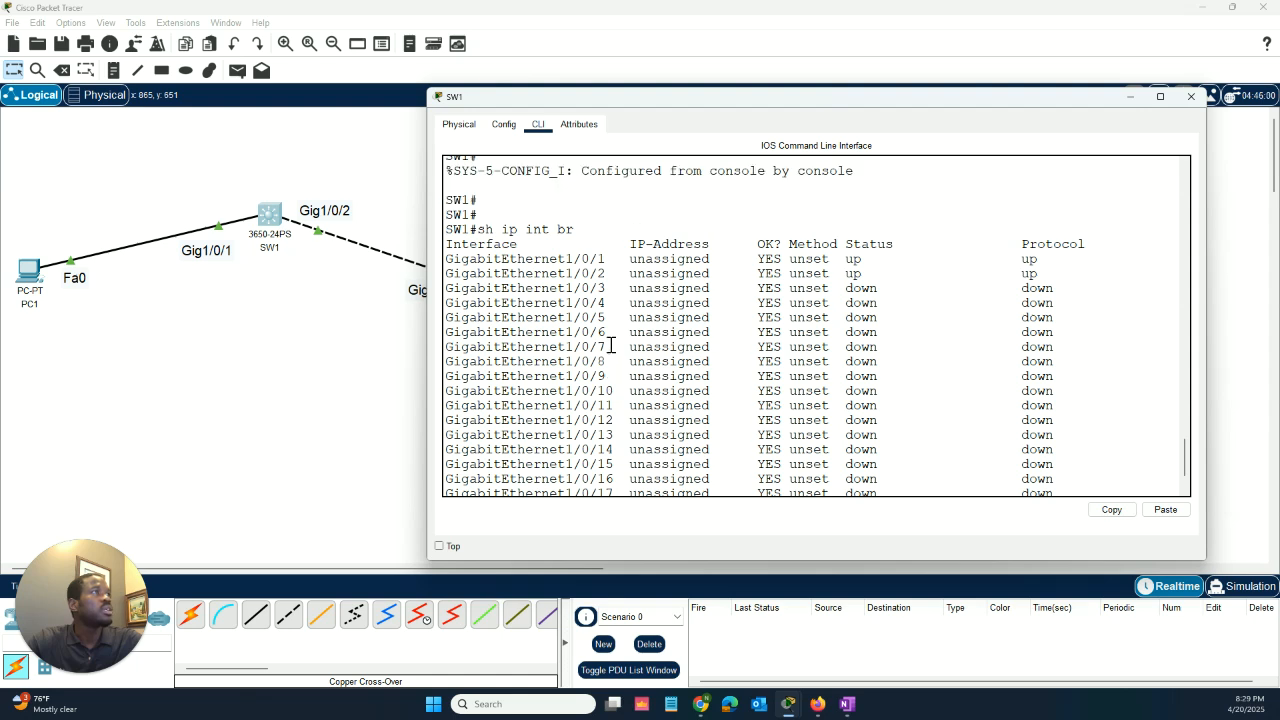
# Page through the rest of SW1's interface summary until the privileged prompt returns.
pyautogui.scroll(-2, 607, 318)
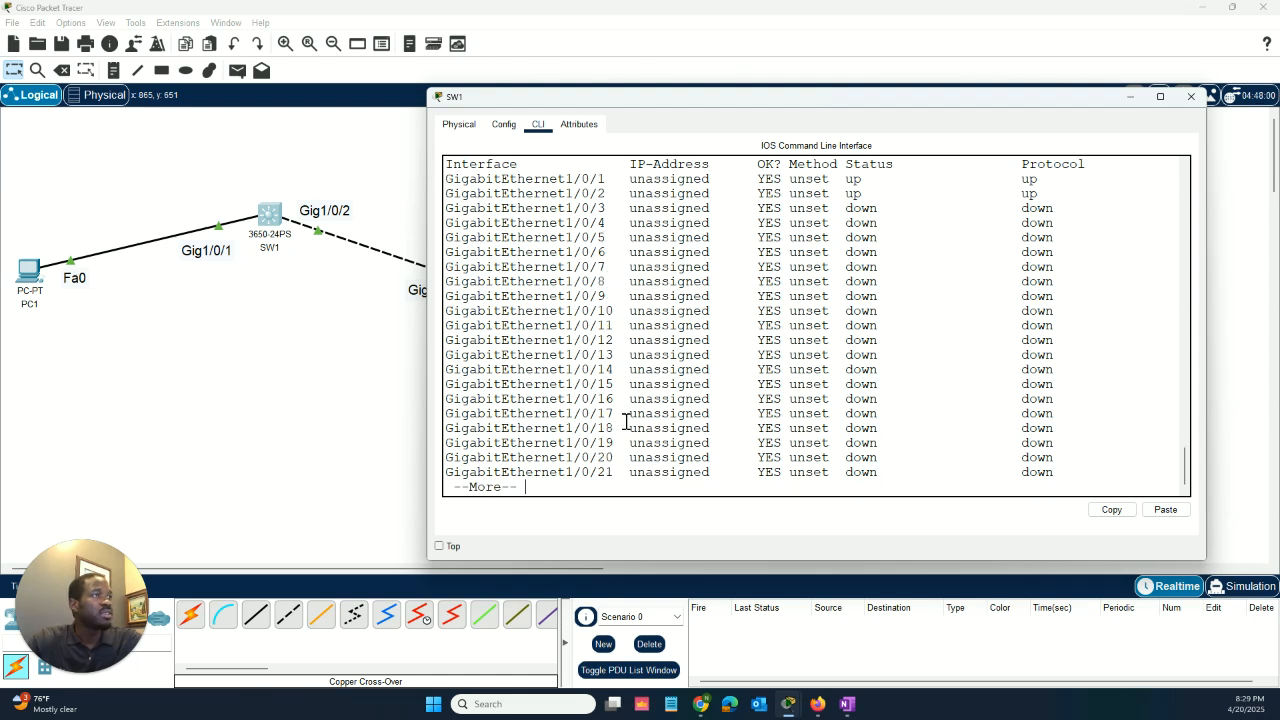
pyautogui.press('Return')
pyautogui.press('Return')
pyautogui.press('Return')
pyautogui.press('Return')
pyautogui.press('Return')
pyautogui.press('Return')
pyautogui.press('Return')
pyautogui.press('Return')
pyautogui.press('Return')
pyautogui.press('Return')
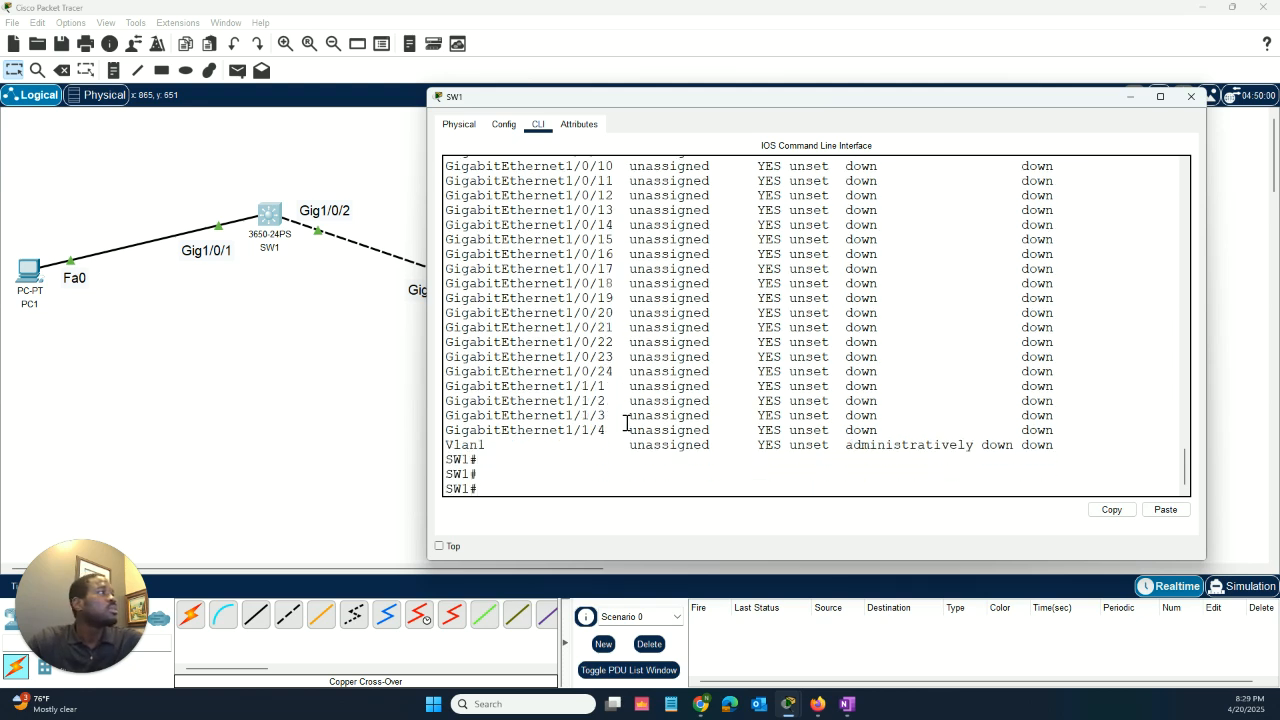
# Examine the status and protocol of GigabitEthernet1/0/1 and 1/0/2 in SW1's summary and highlight their rows.
pyautogui.scroll(3, 723, 366)
pyautogui.scroll(3, 727, 367)
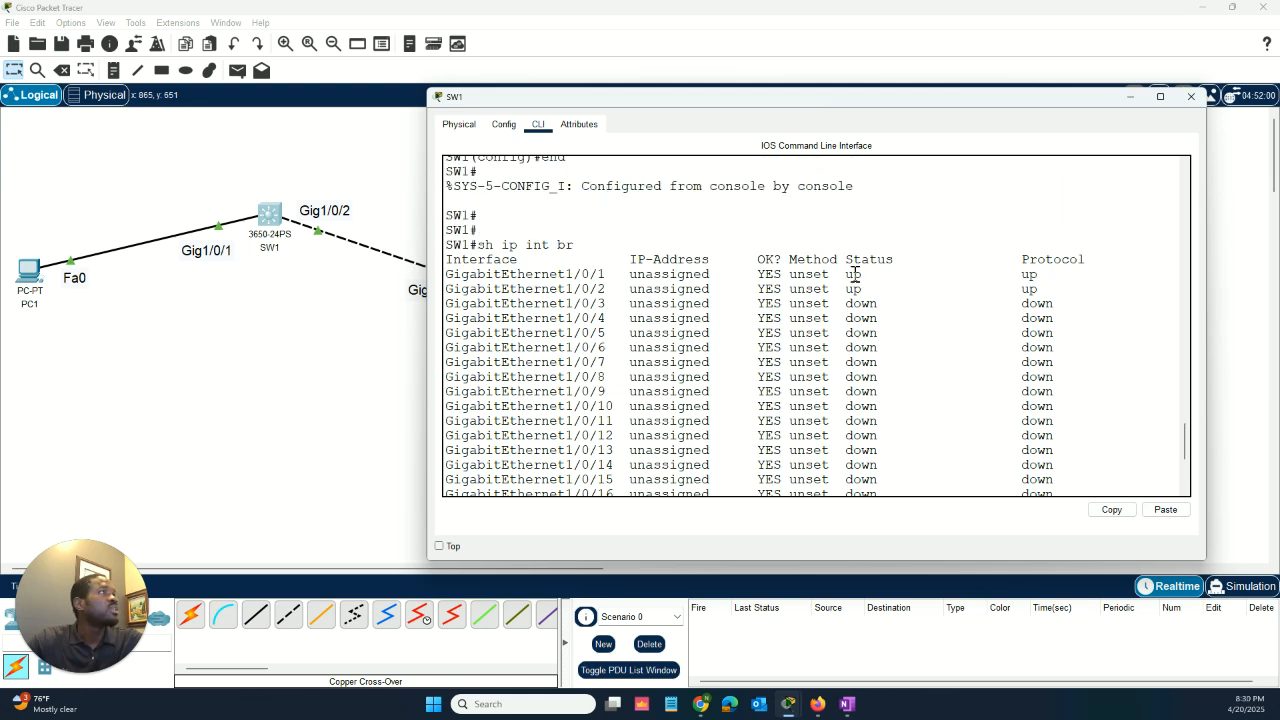
pyautogui.moveTo(636, 91); pyautogui.dragTo(709, 139)
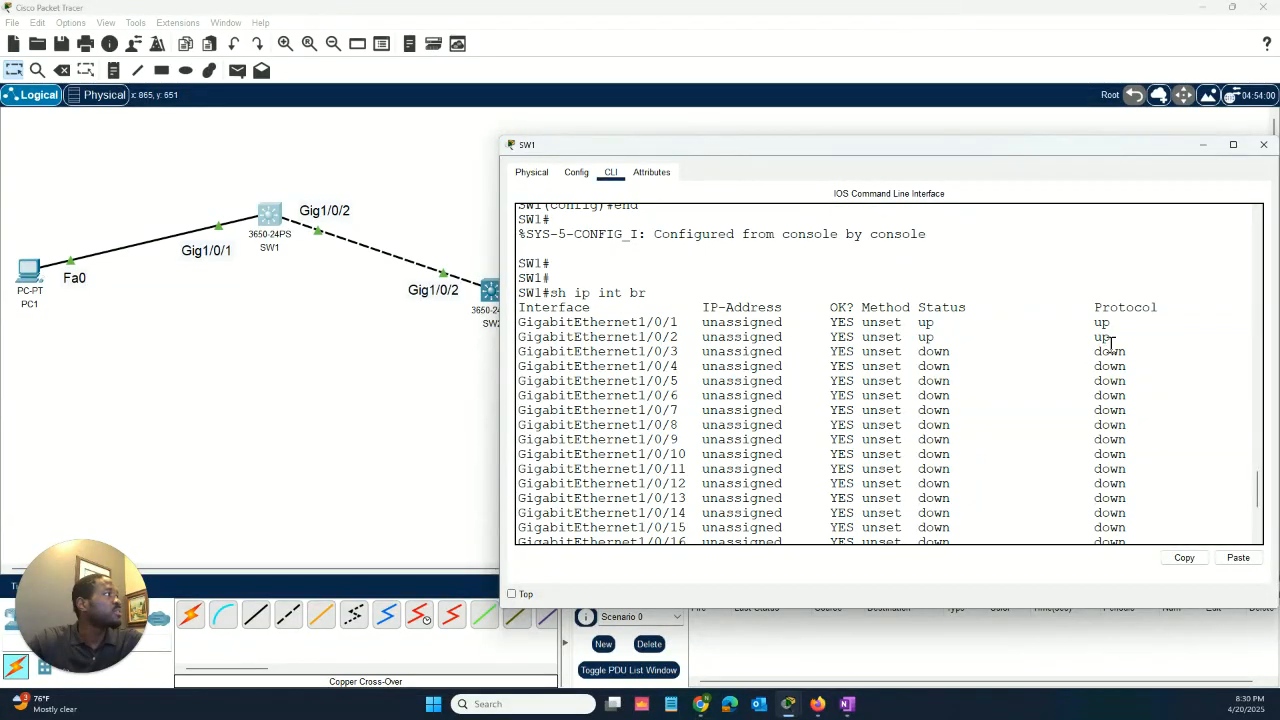
pyautogui.moveTo(1113, 336); pyautogui.dragTo(845, 314)
pyautogui.moveTo(750, 312); pyautogui.dragTo(677, 315)
pyautogui.click(1045, 341)
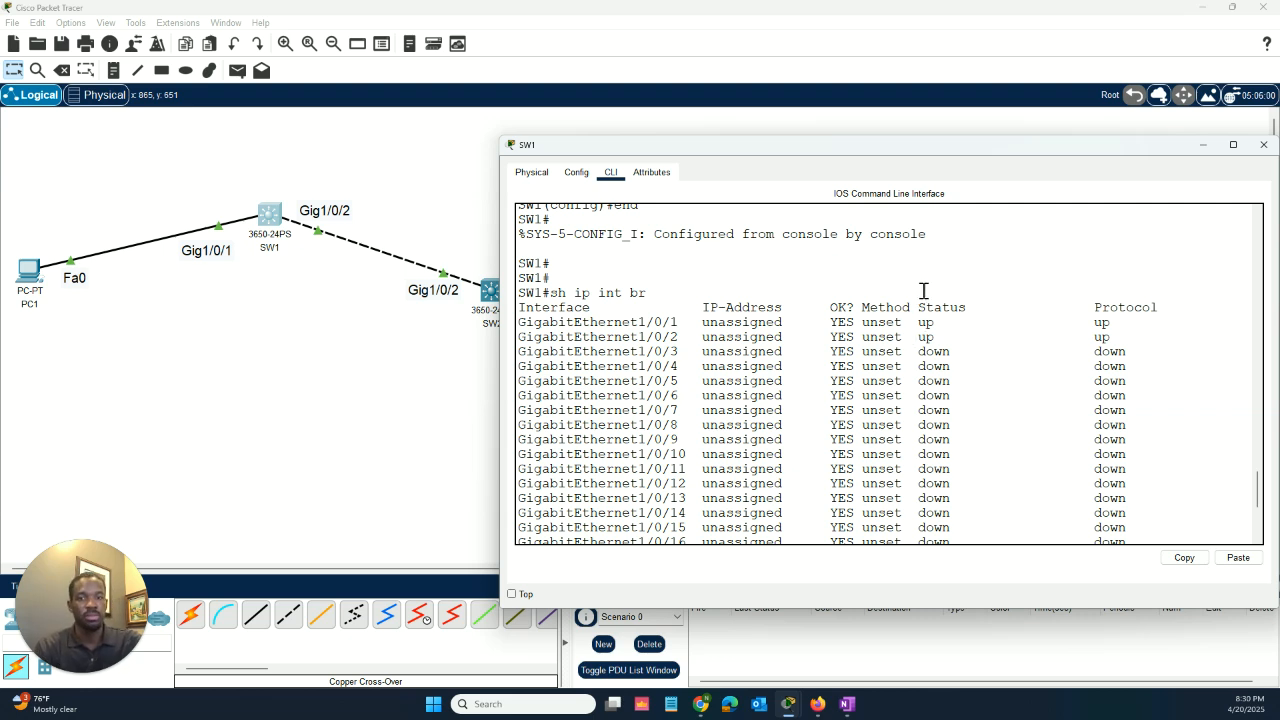
# Move the SW1 window aside to compare the link indicators in the topology, then reposition it and return to the console prompt.
pyautogui.moveTo(680, 150); pyautogui.dragTo(702, 248)
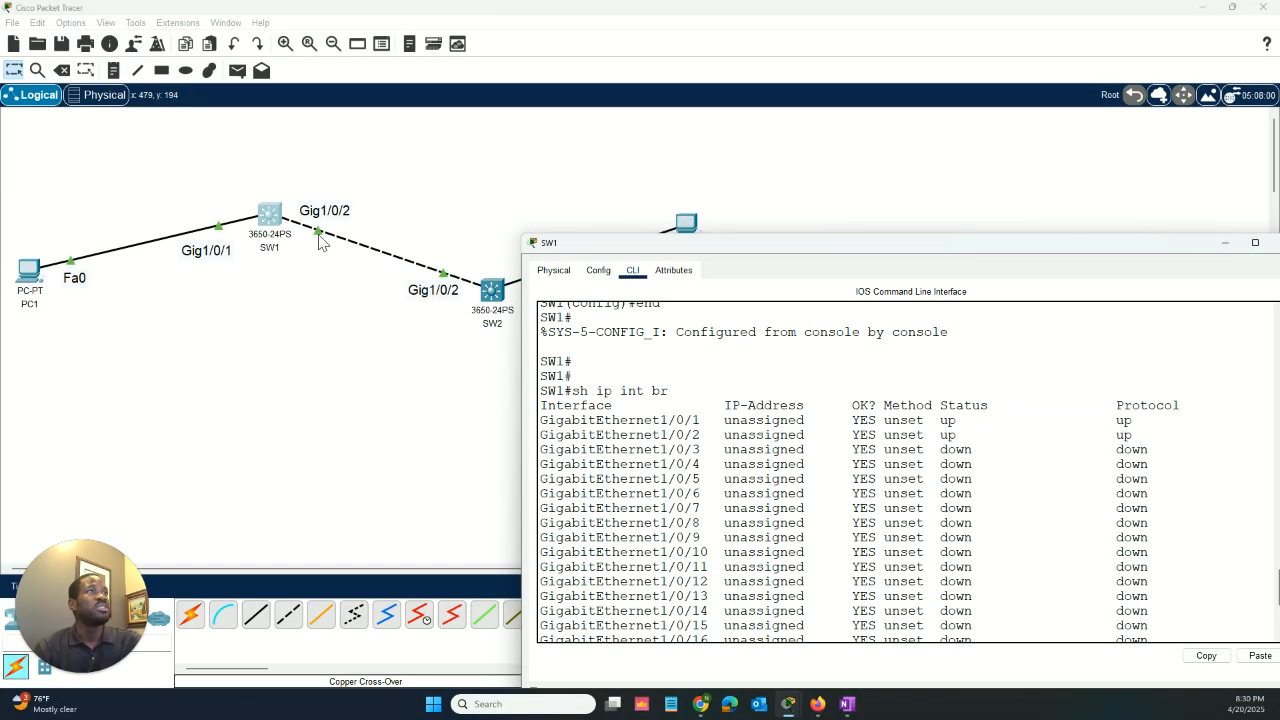
pyautogui.moveTo(580, 246); pyautogui.dragTo(486, 143)
pyautogui.scroll(-5, 737, 358)
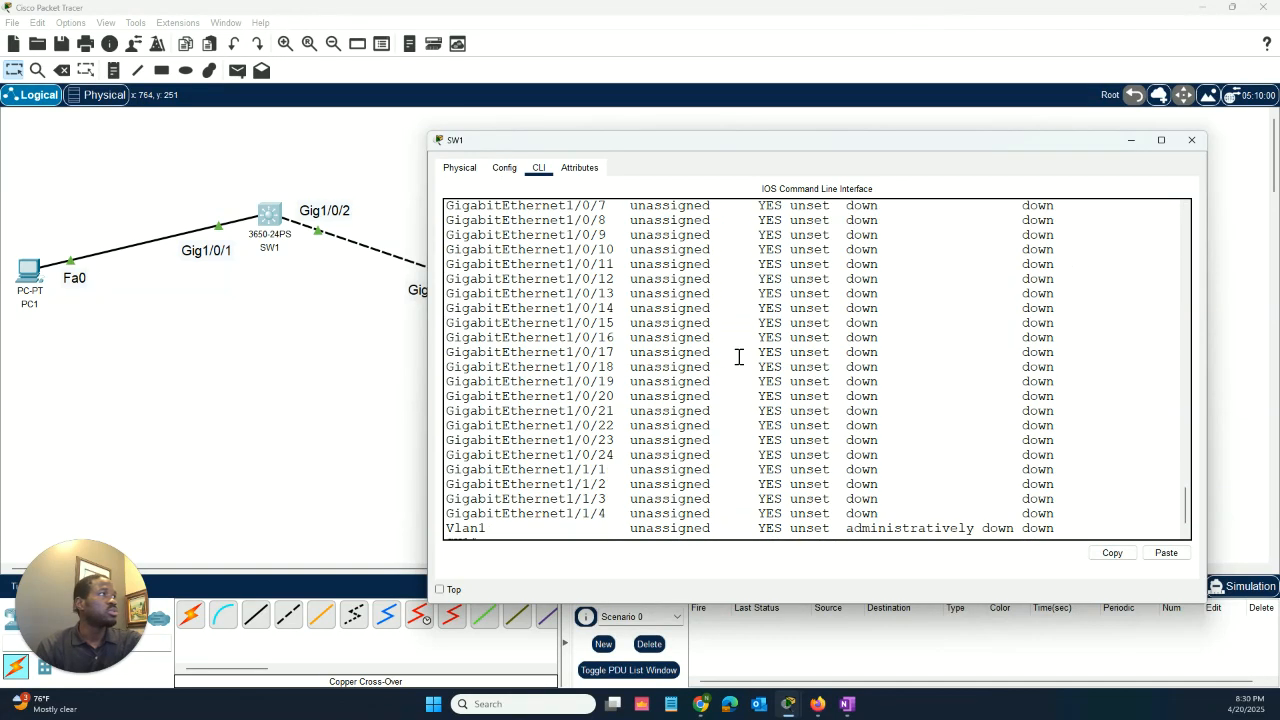
pyautogui.press('Return')
pyautogui.press('Return')
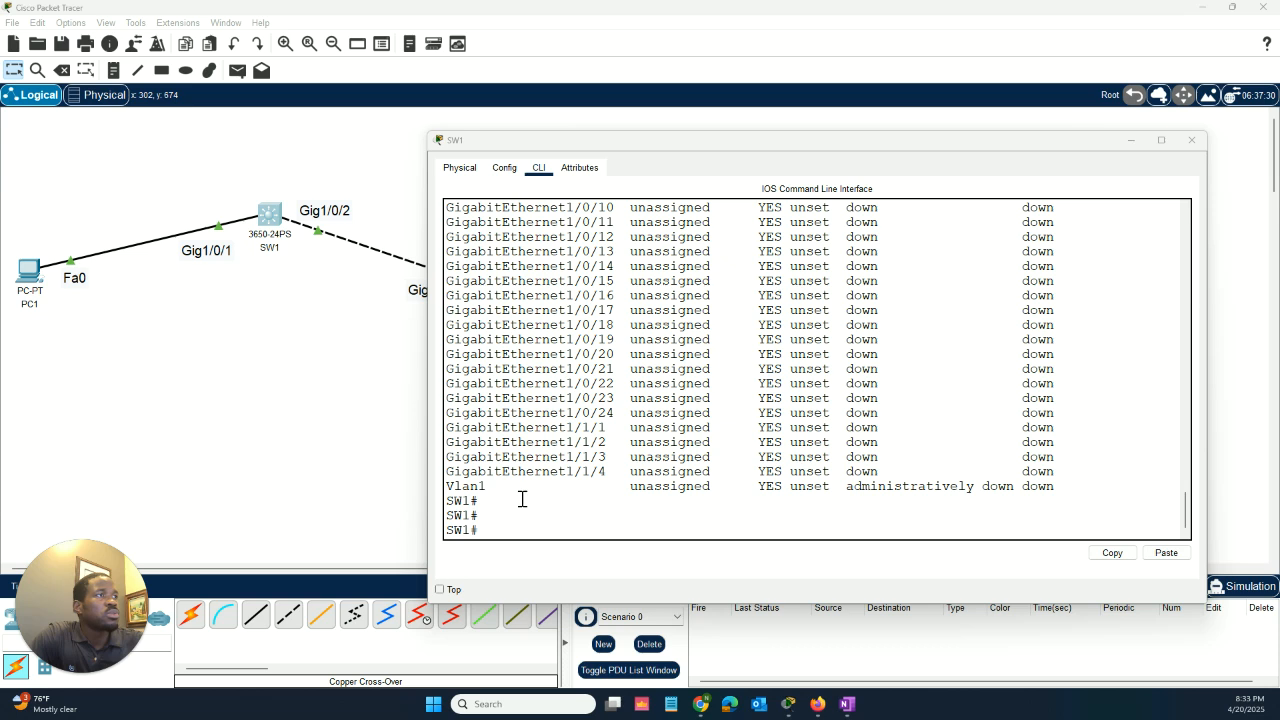
# Highlight the Vlan1 interface and its IP address entry in SW1's interface summary.
pyautogui.moveTo(448, 487); pyautogui.dragTo(487, 483)
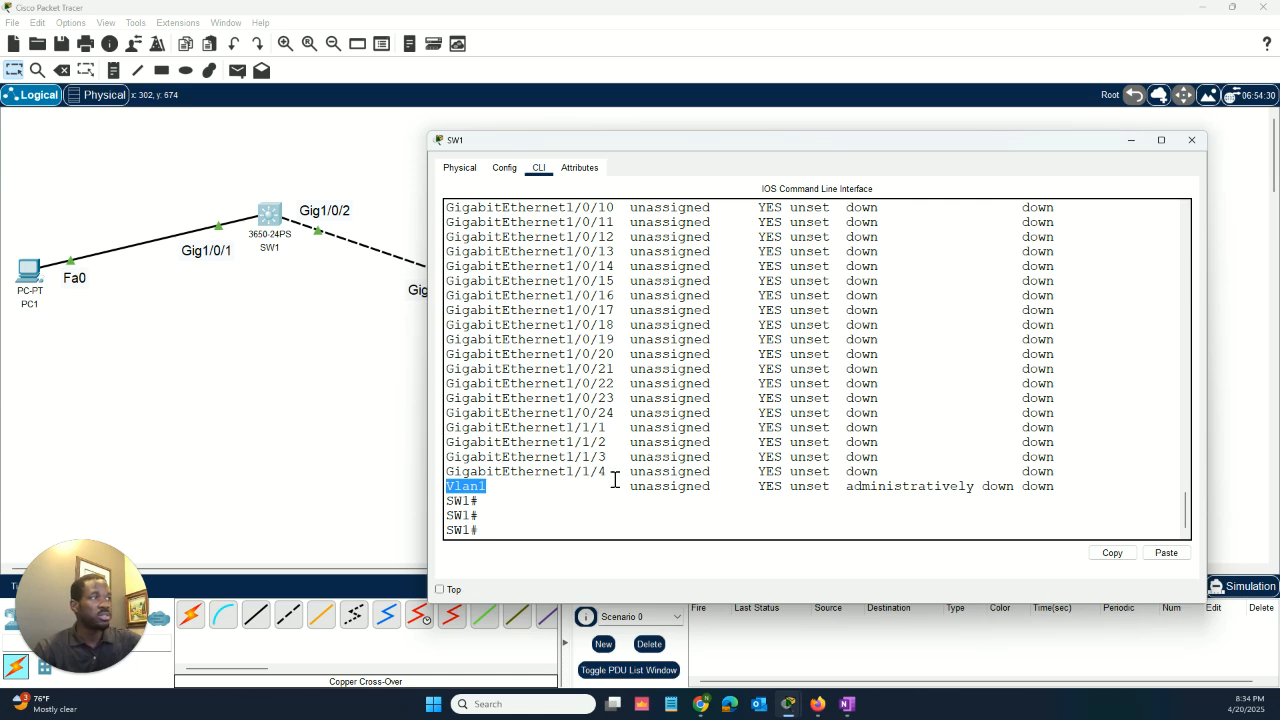
pyautogui.click(502, 488)
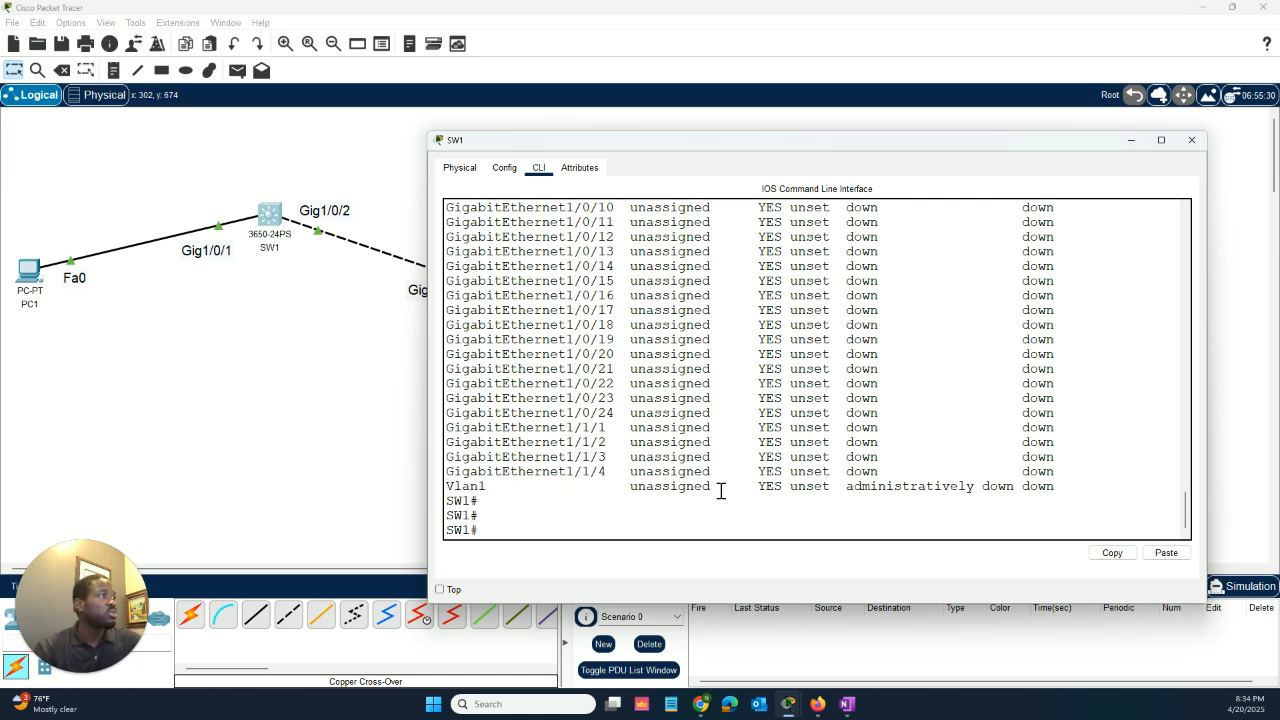
pyautogui.moveTo(712, 487); pyautogui.dragTo(630, 486)
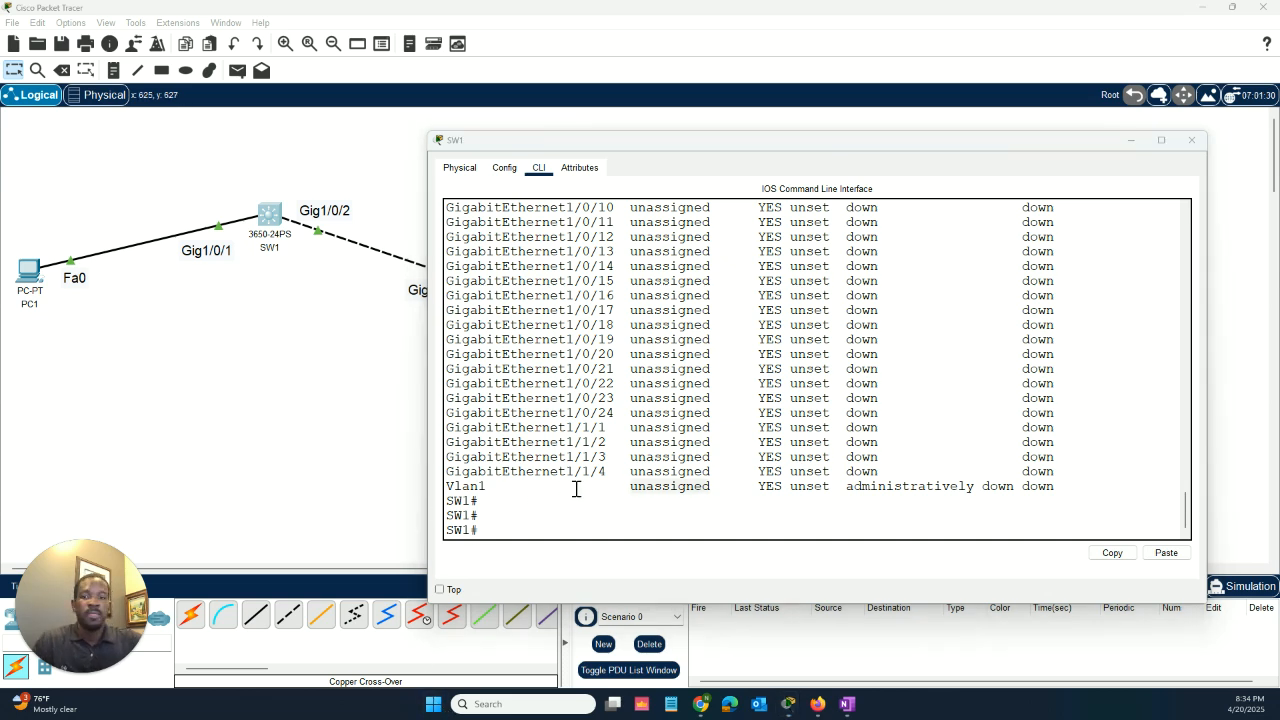
pyautogui.click(533, 512)
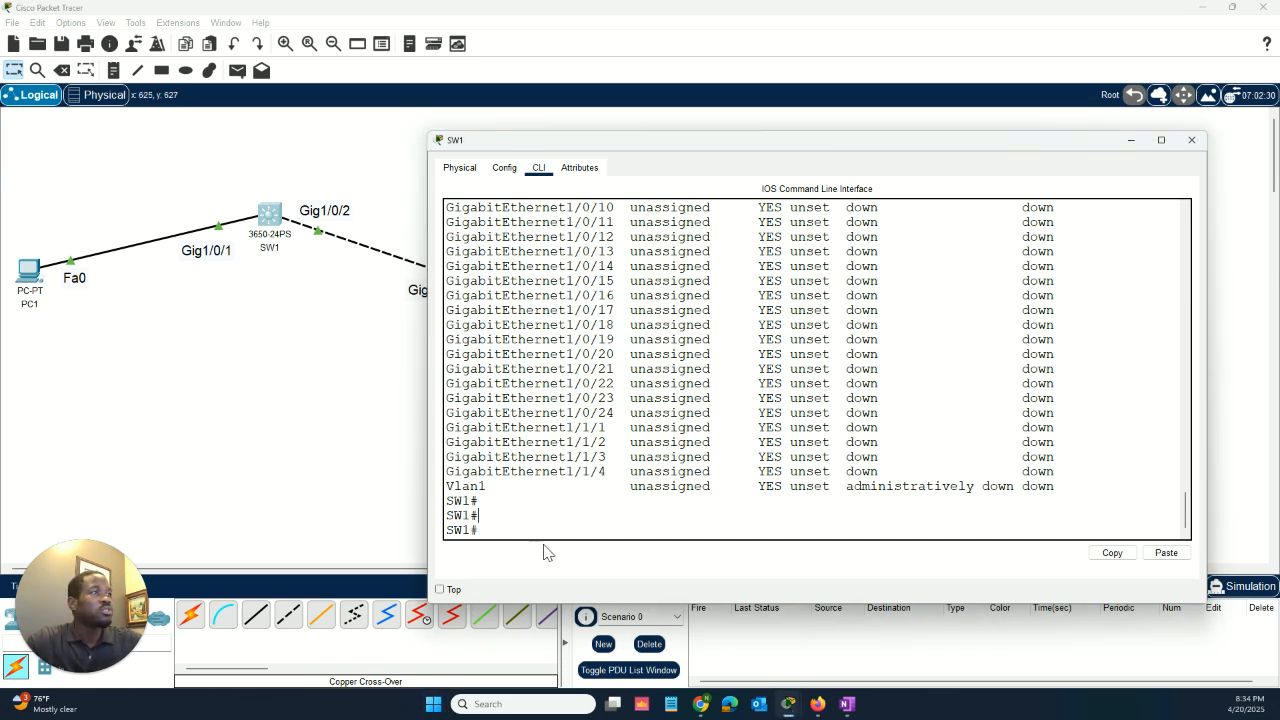
# Enter SW1's global configuration mode with conf t.
pyautogui.press('Return')
pyautogui.press('Return')
pyautogui.press('Return')
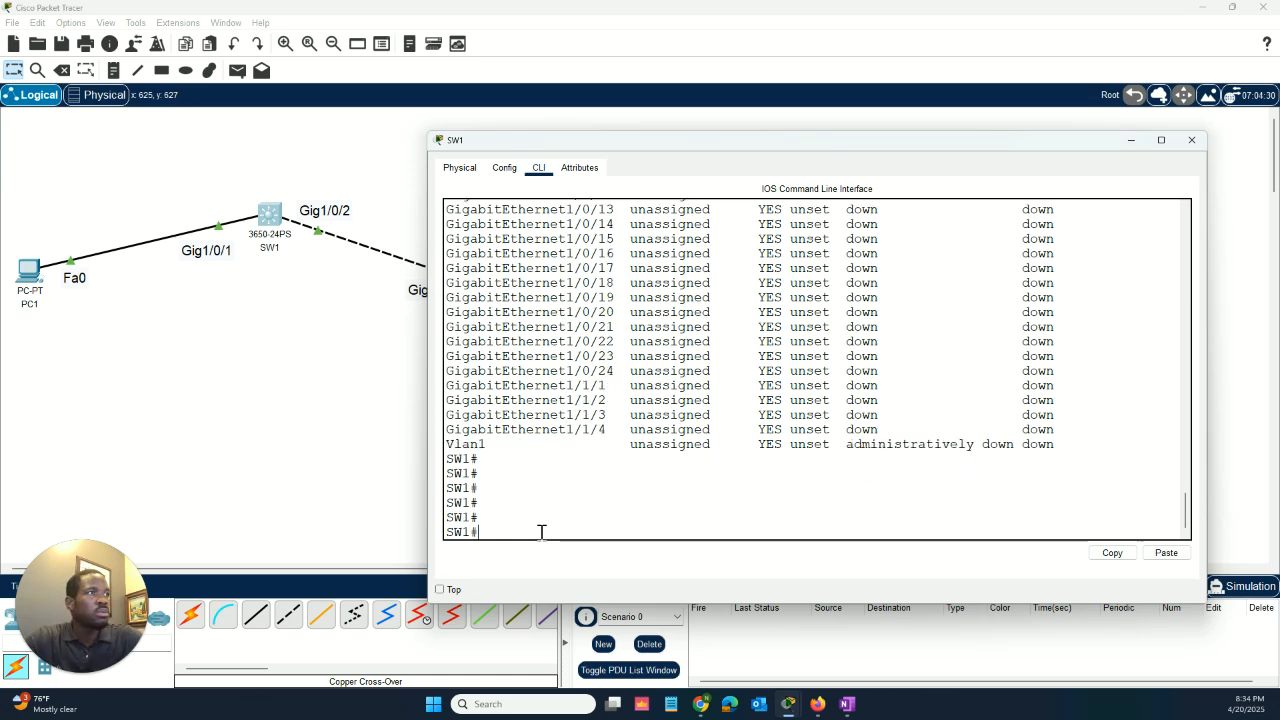
pyautogui.write('conf t')
pyautogui.press('Return')
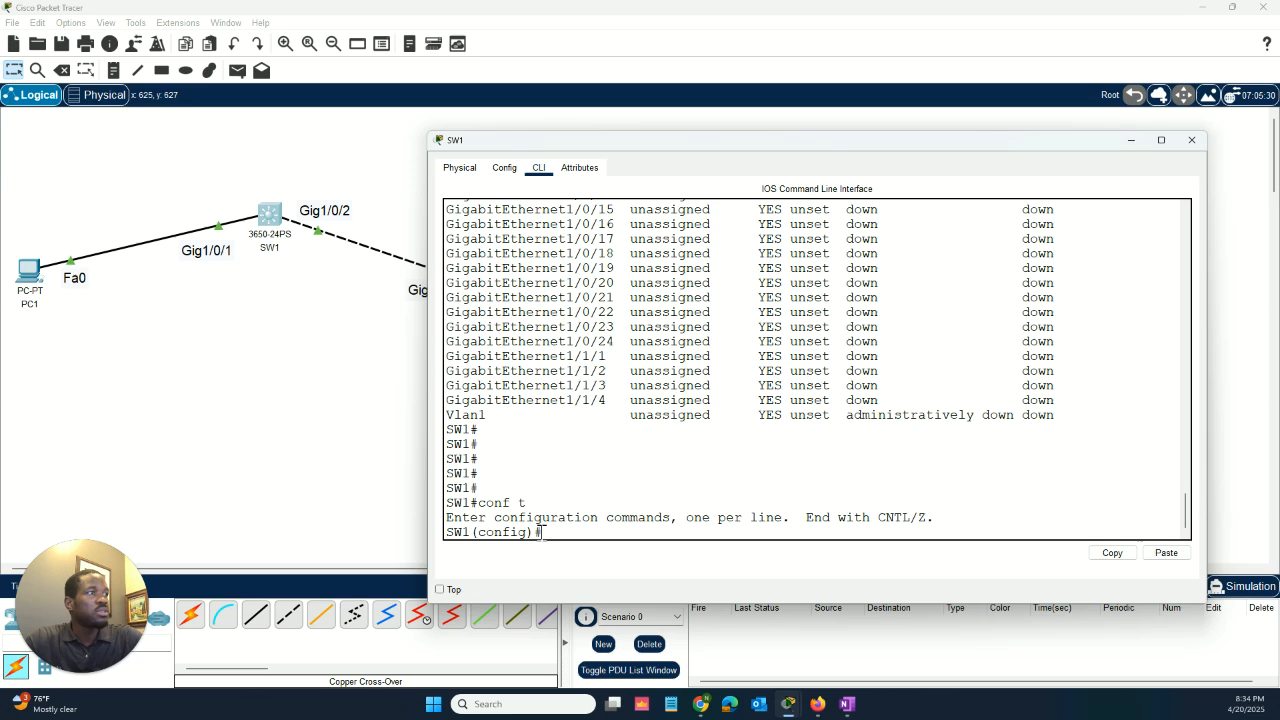
# List all global configuration commands on SW1 with ? and page through to the end.
pyautogui.write('?')
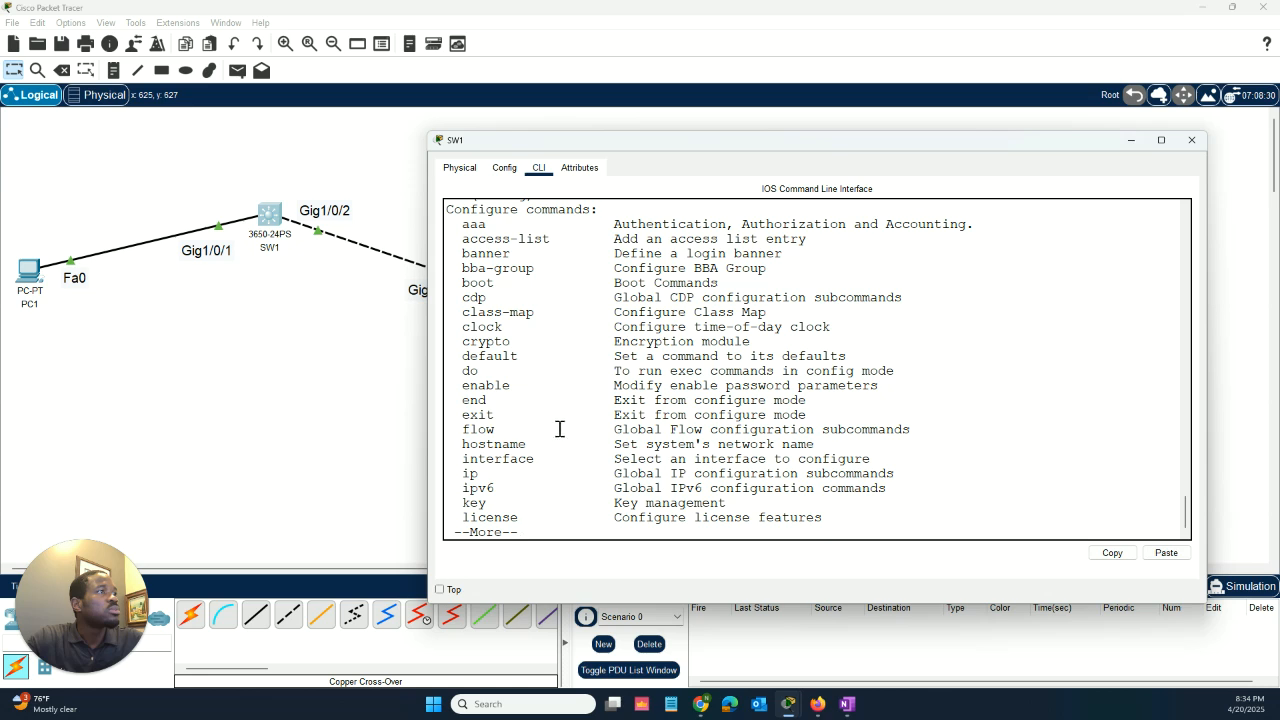
pyautogui.press('space')
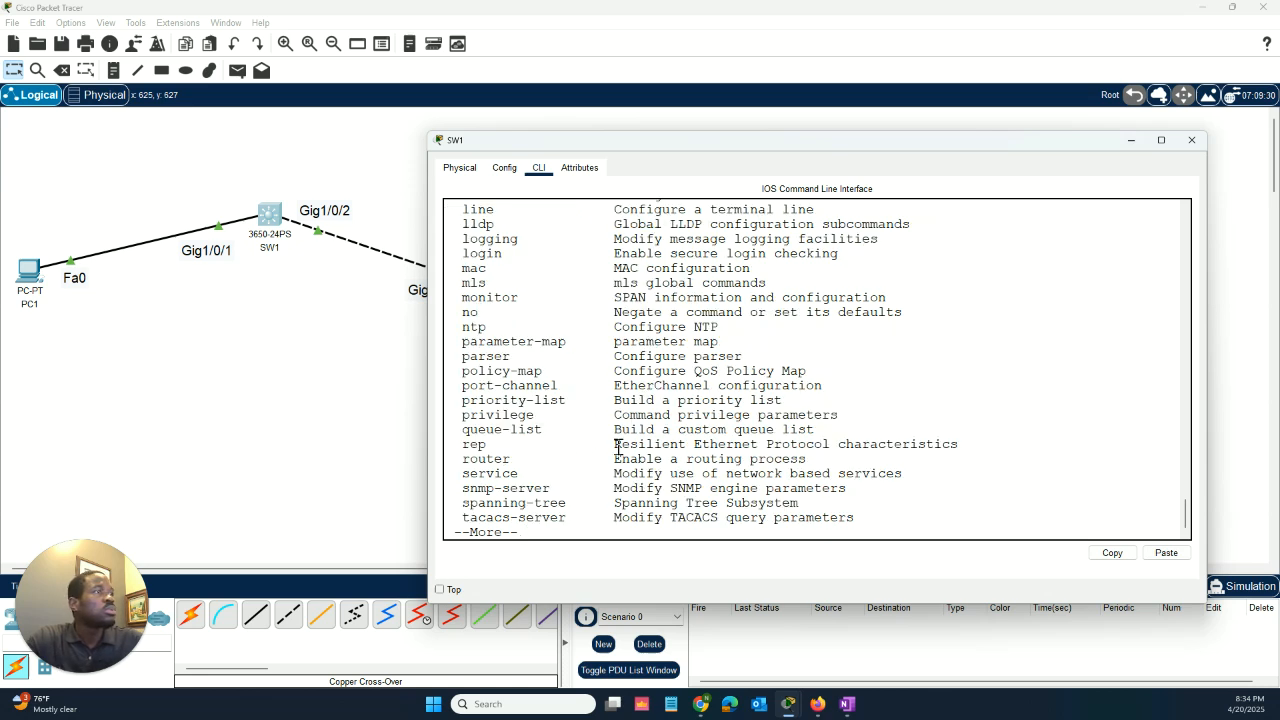
pyautogui.press('space')
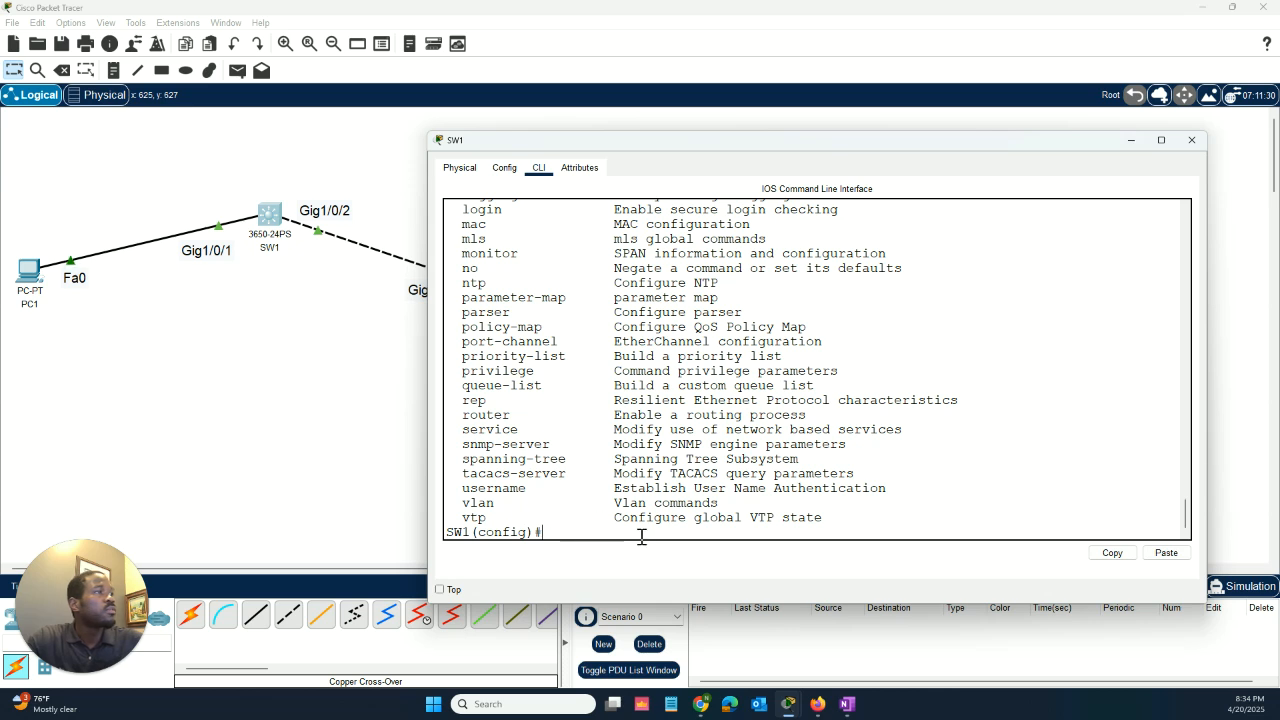
# Check the vlan command's arguments with vlan ?, review the Vlan1 entry in the interface summary and try the command vlan1.
pyautogui.write('vlan')
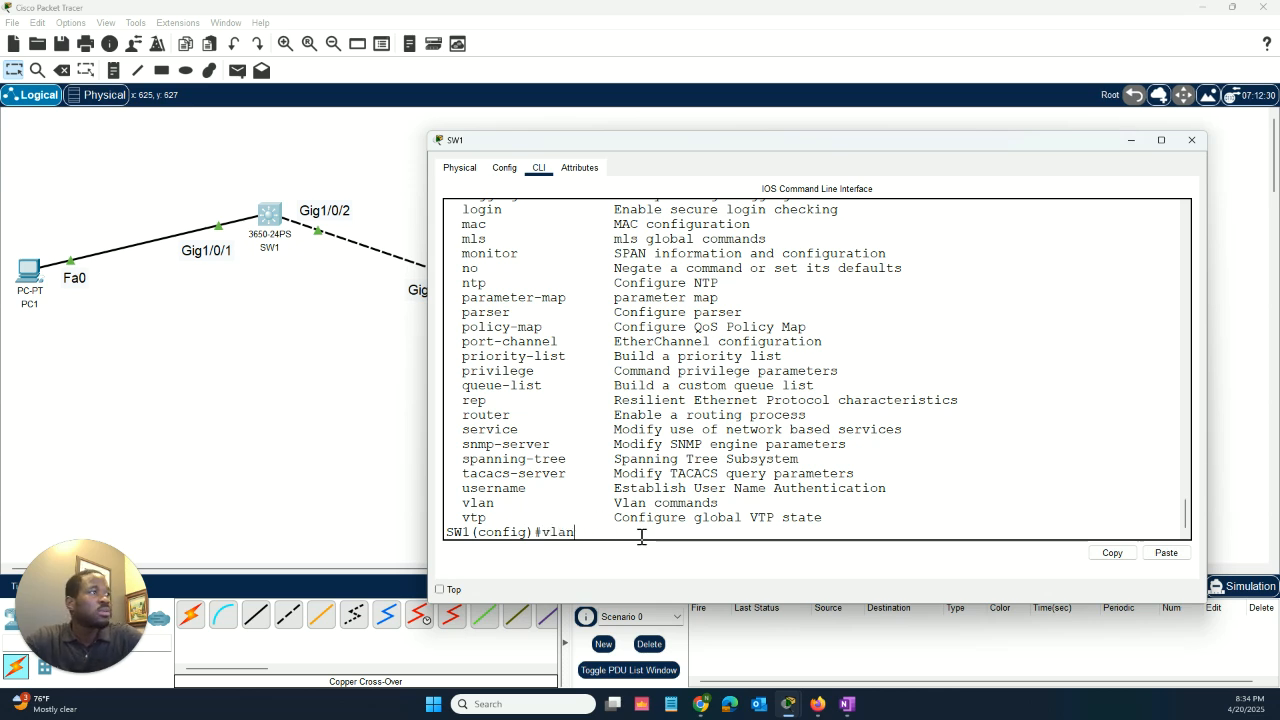
pyautogui.write(' ?')
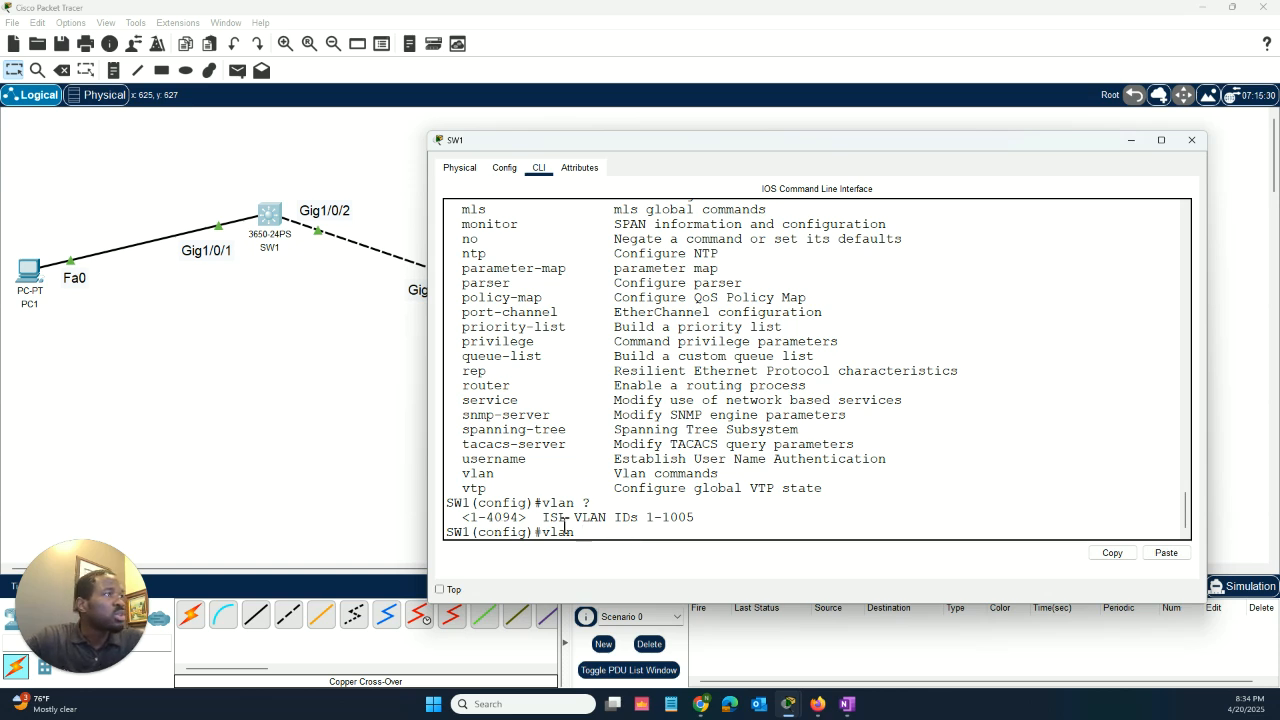
pyautogui.scroll(10, 586, 410)
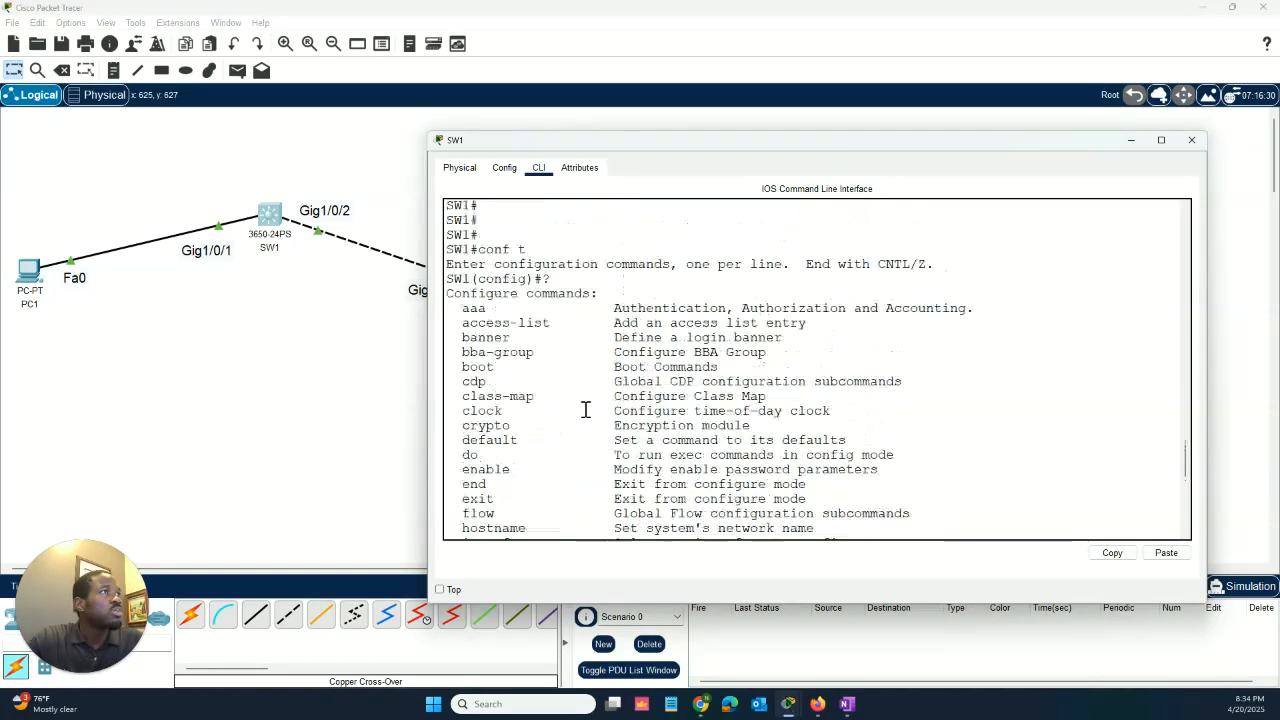
pyautogui.scroll(3, 586, 410)
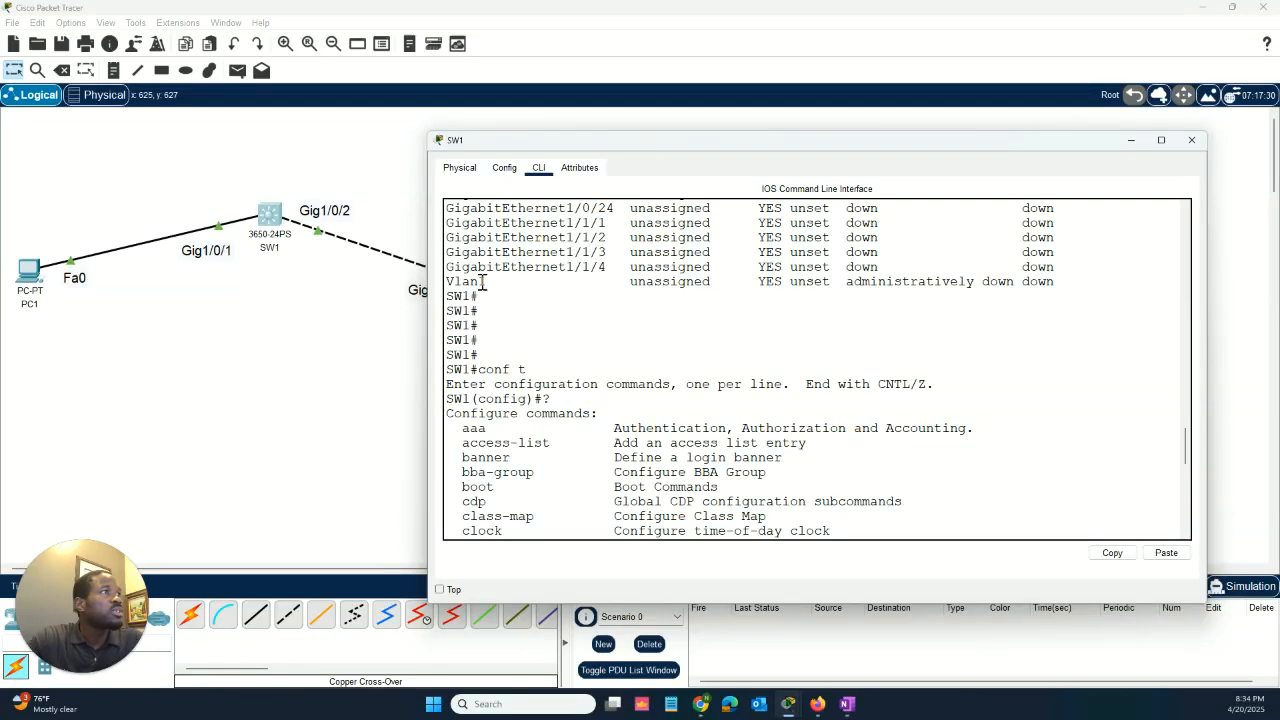
pyautogui.scroll(-13, 674, 460)
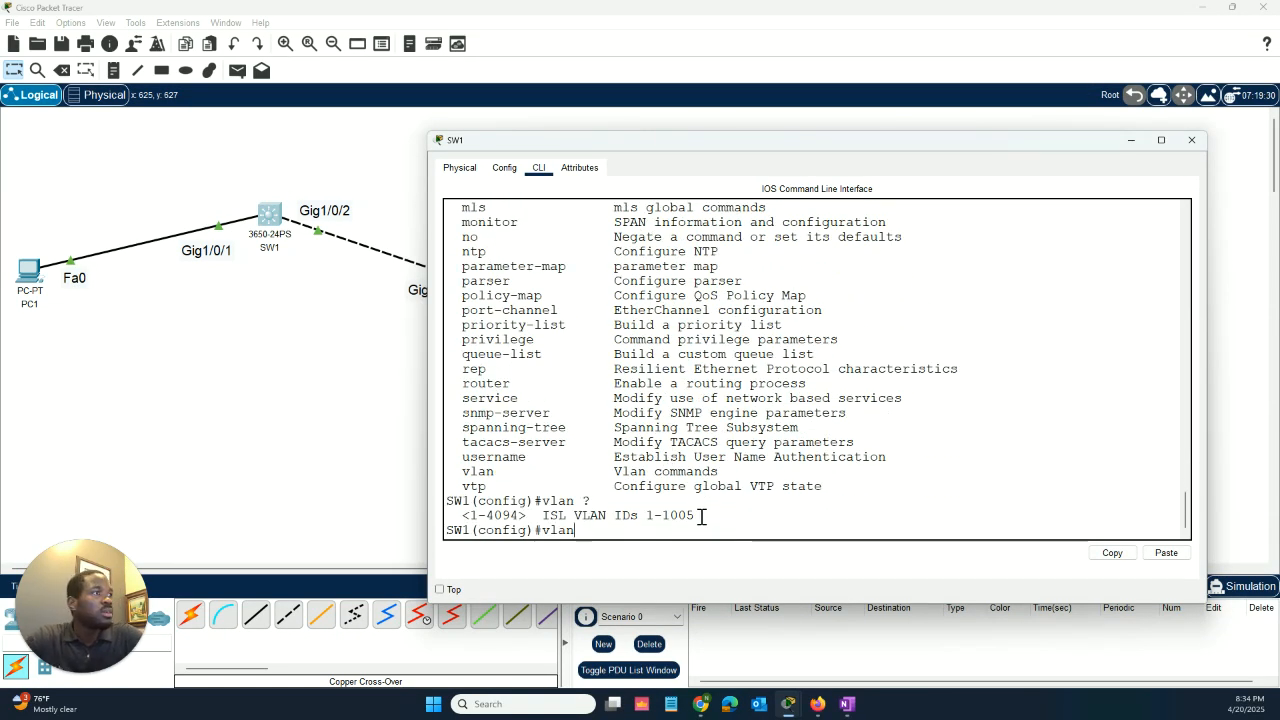
pyautogui.write('1')
pyautogui.press('Return')
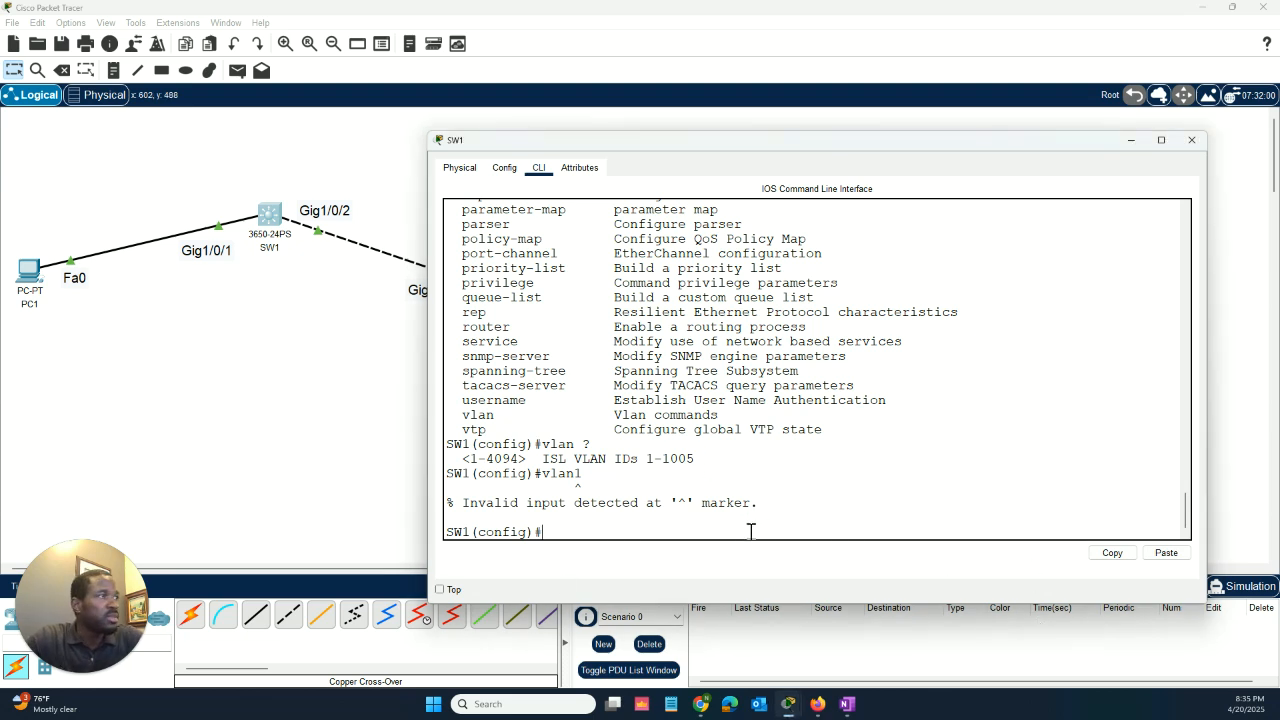
# Enter interface configuration mode for VLAN 1 on SW1 with int vlan1.
pyautogui.write('int')
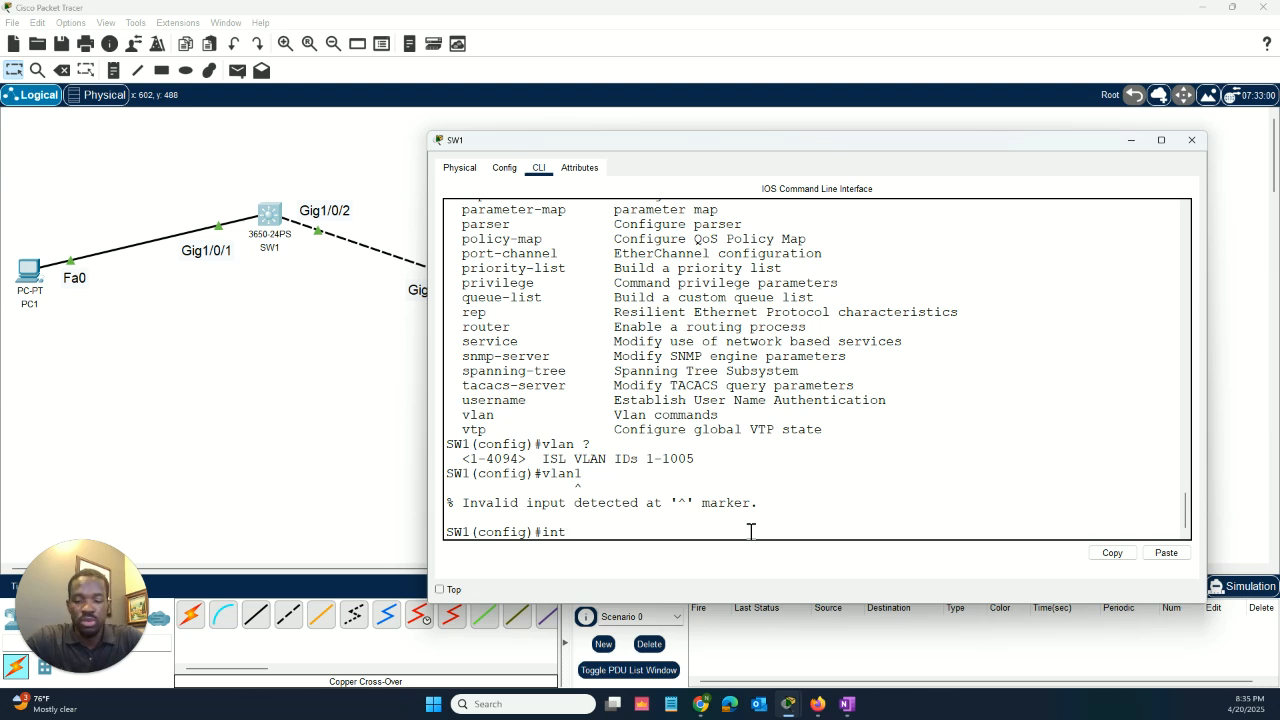
pyautogui.write(' vlan')
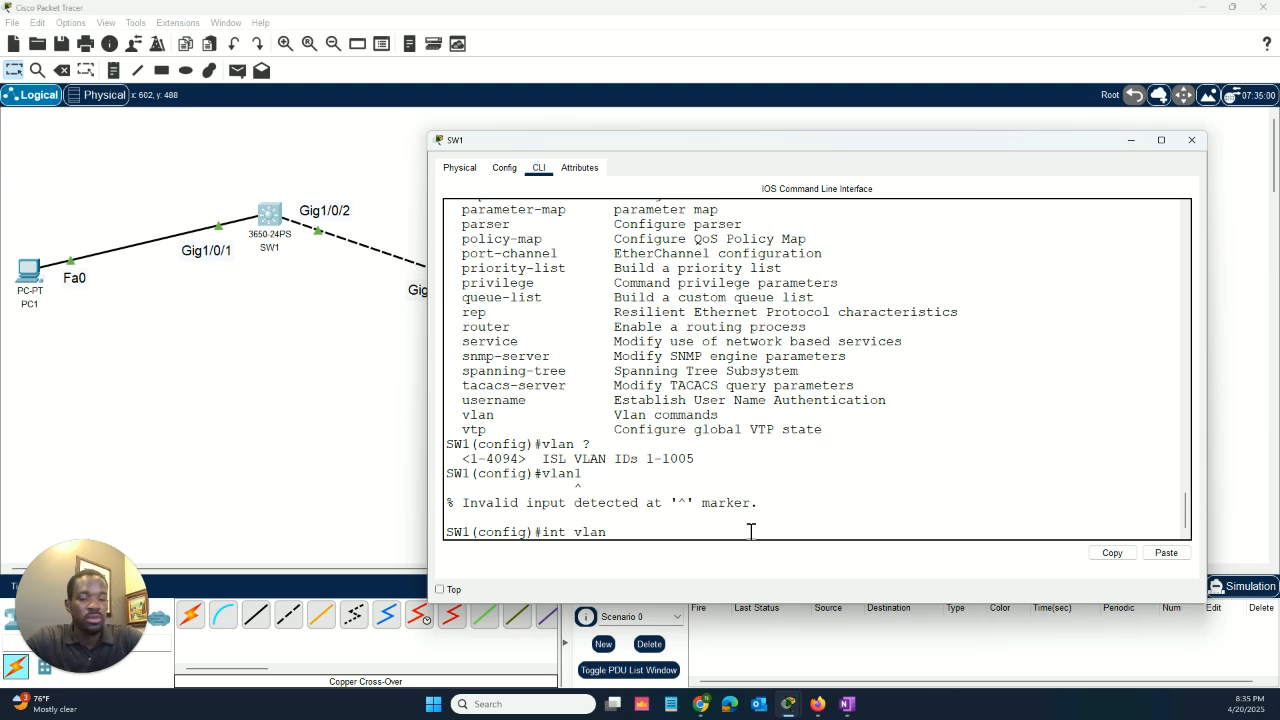
pyautogui.write('1')
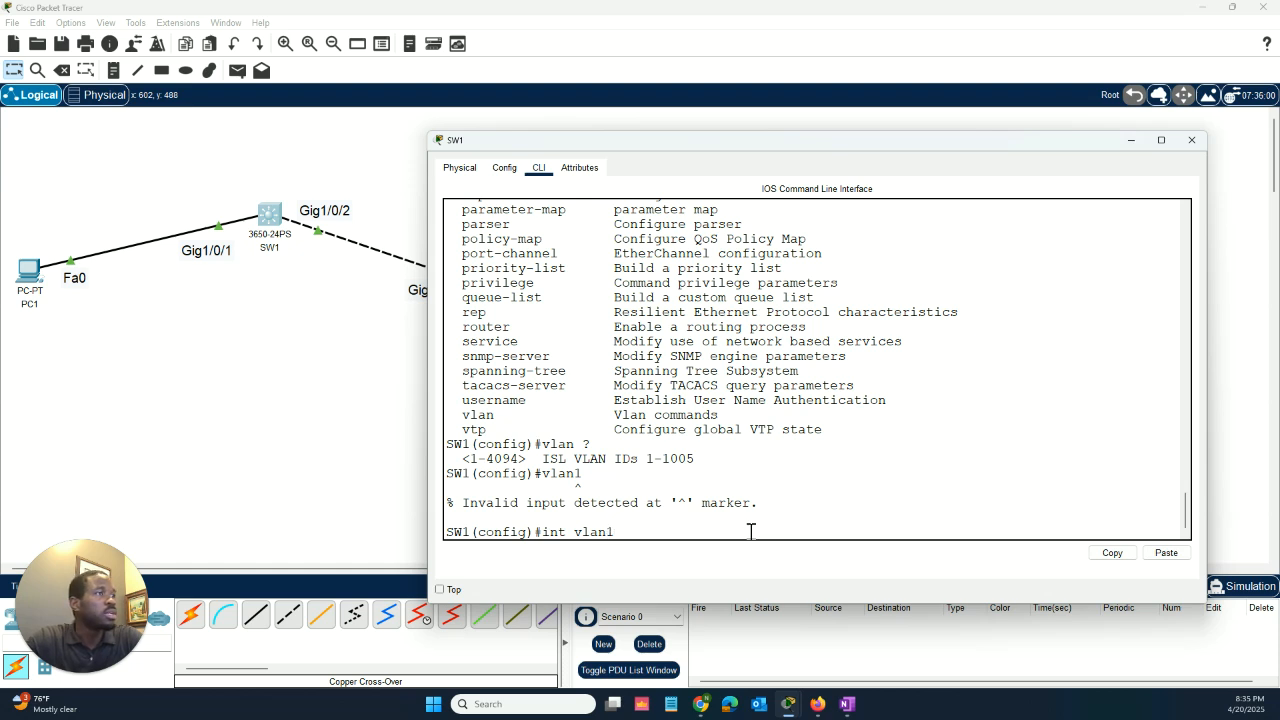
pyautogui.press('Return')
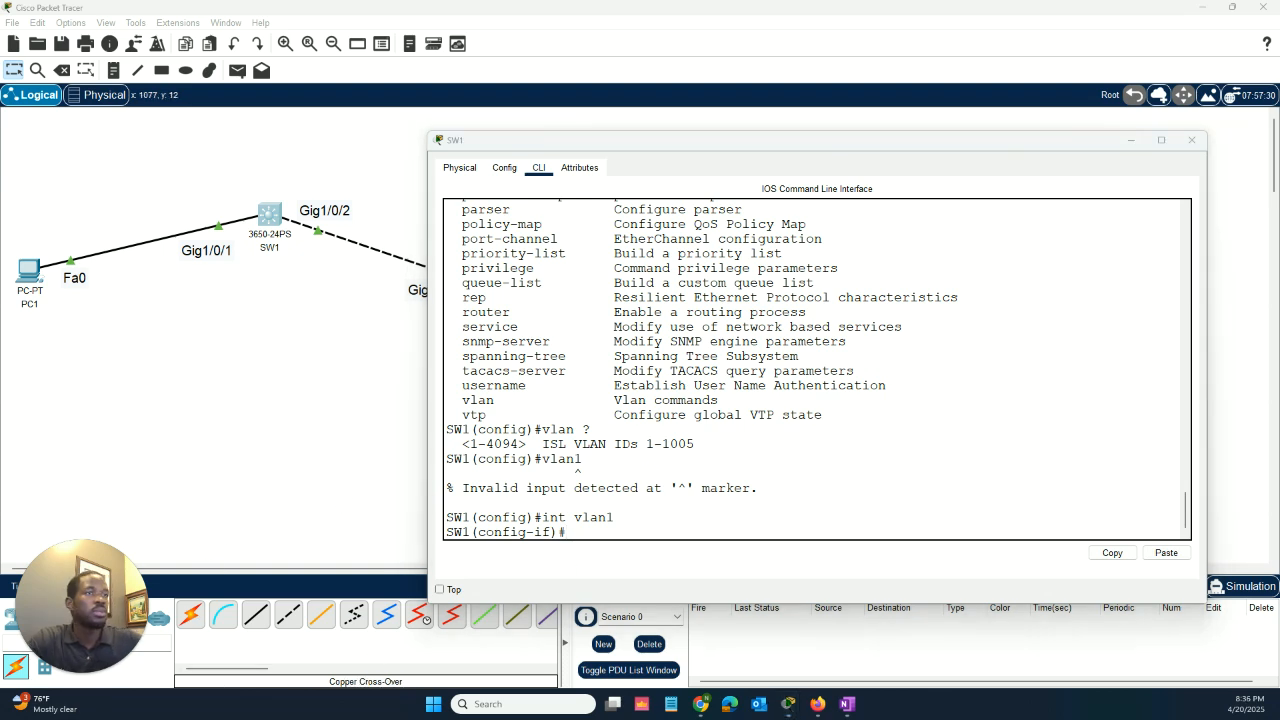
# Assign the IP address 192.168.1.10 with subnet mask 255.255.255.0 to SW1's Vlan1 interface.
pyautogui.click(610, 537)
pyautogui.write('ip')
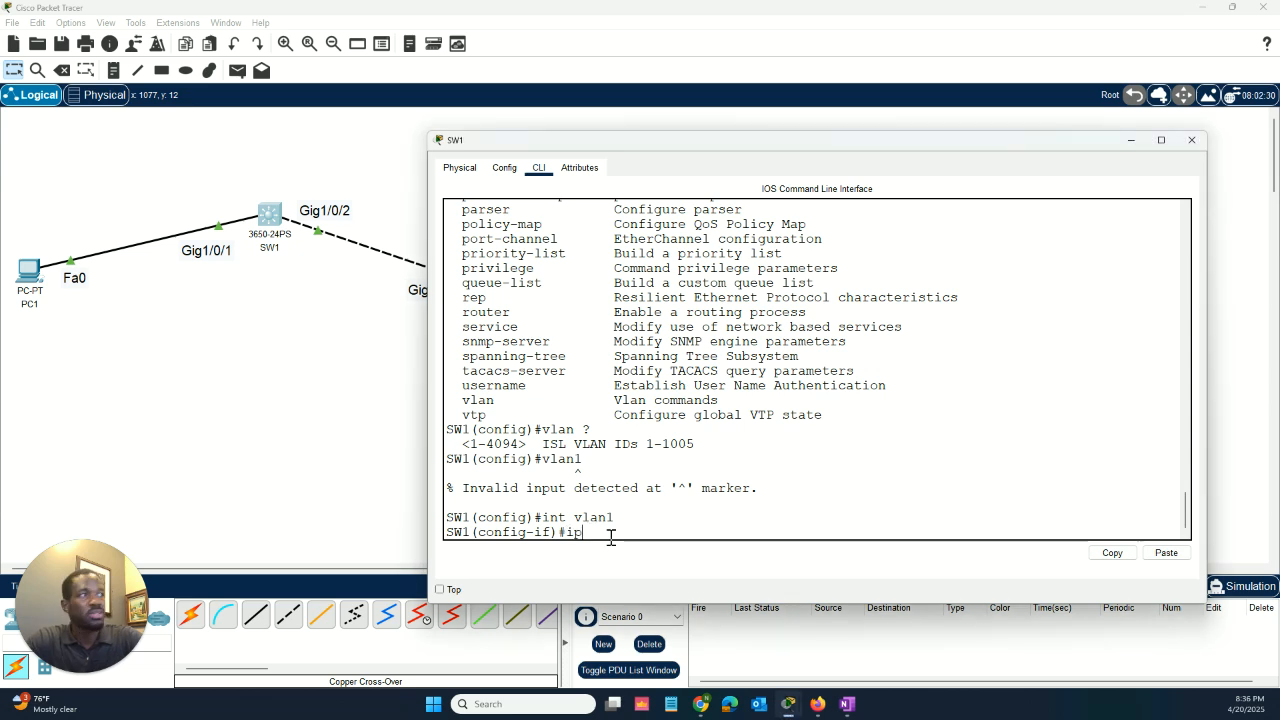
pyautogui.write(' add')
pyautogui.press('Tab')
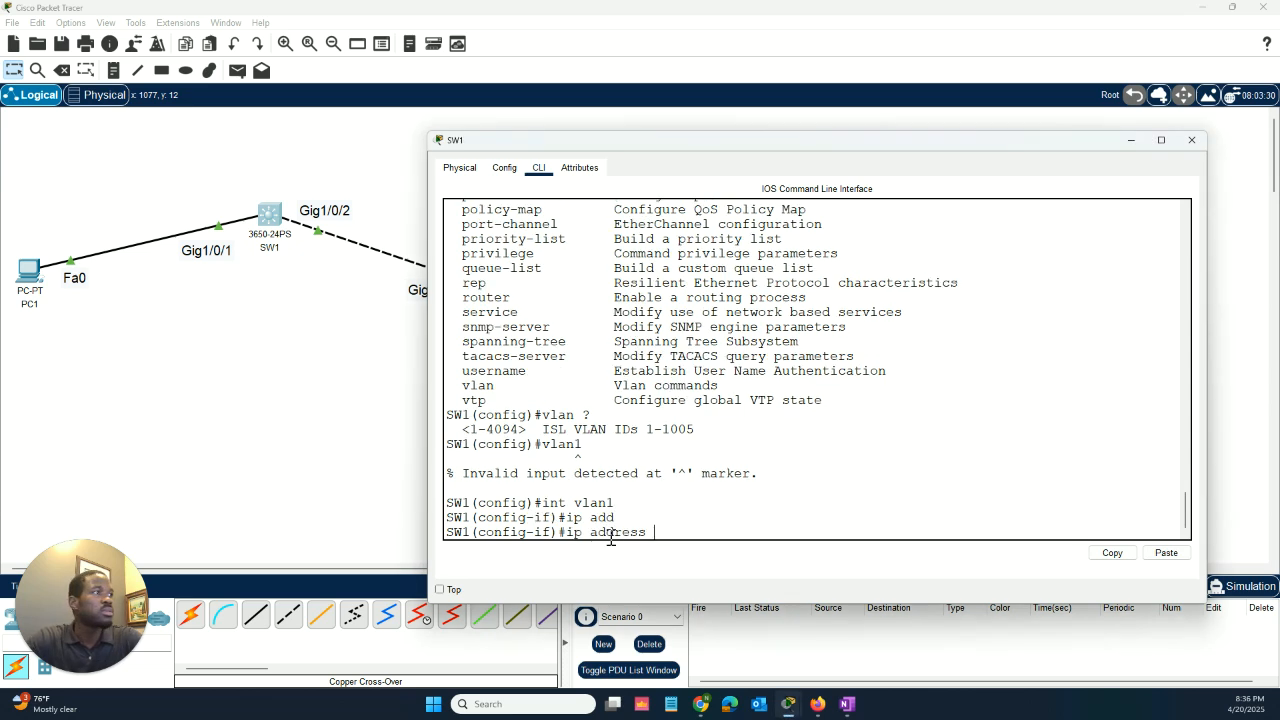
pyautogui.write('192.16')
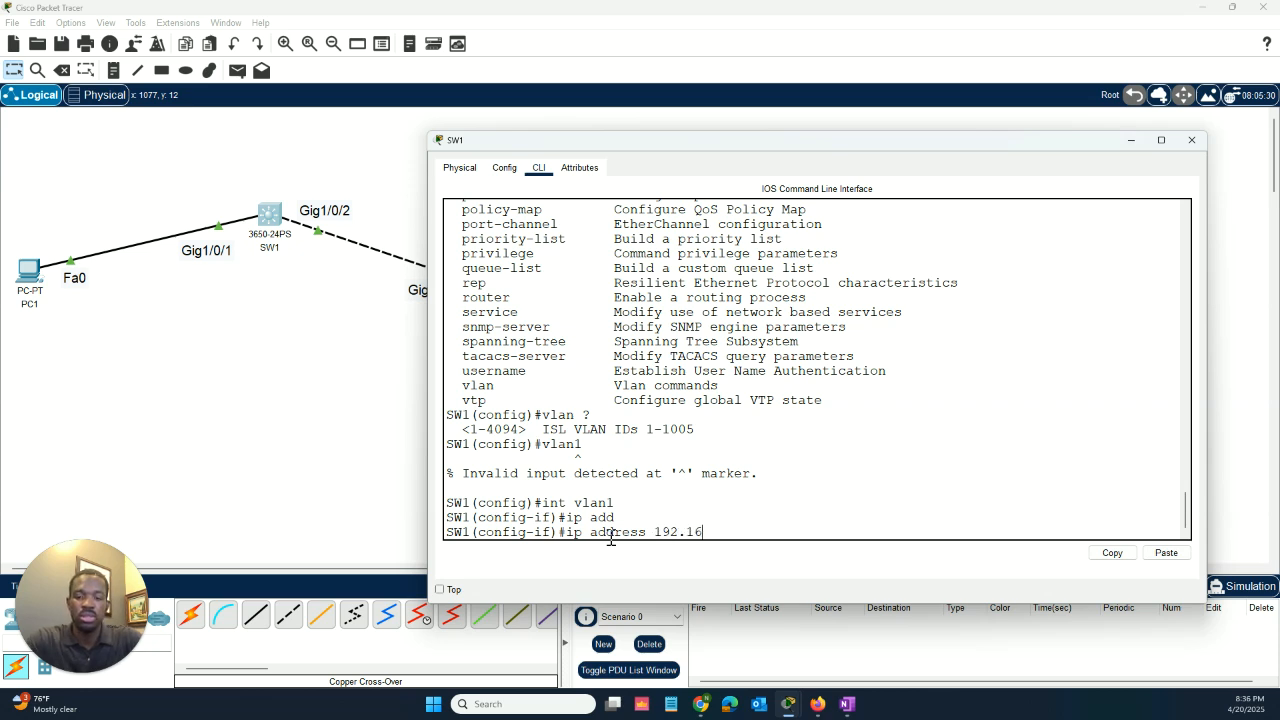
pyautogui.write('8.1.1')
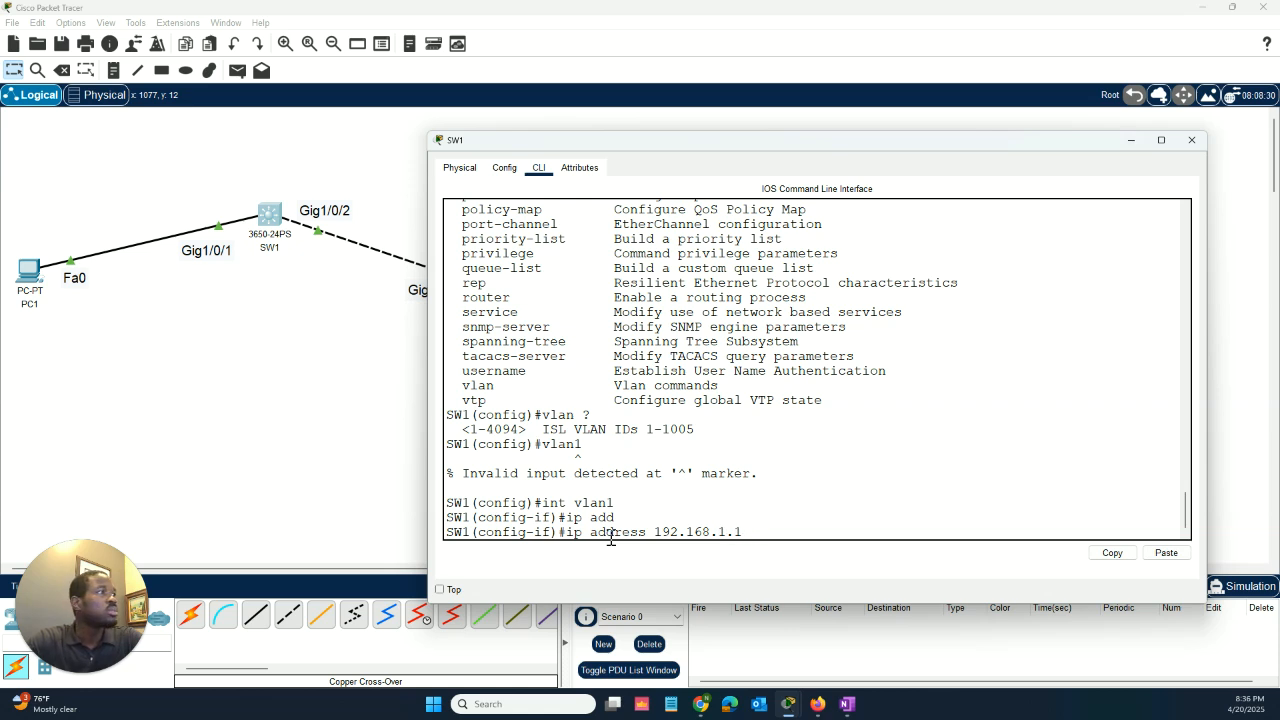
pyautogui.write('0 255.255.255.0')
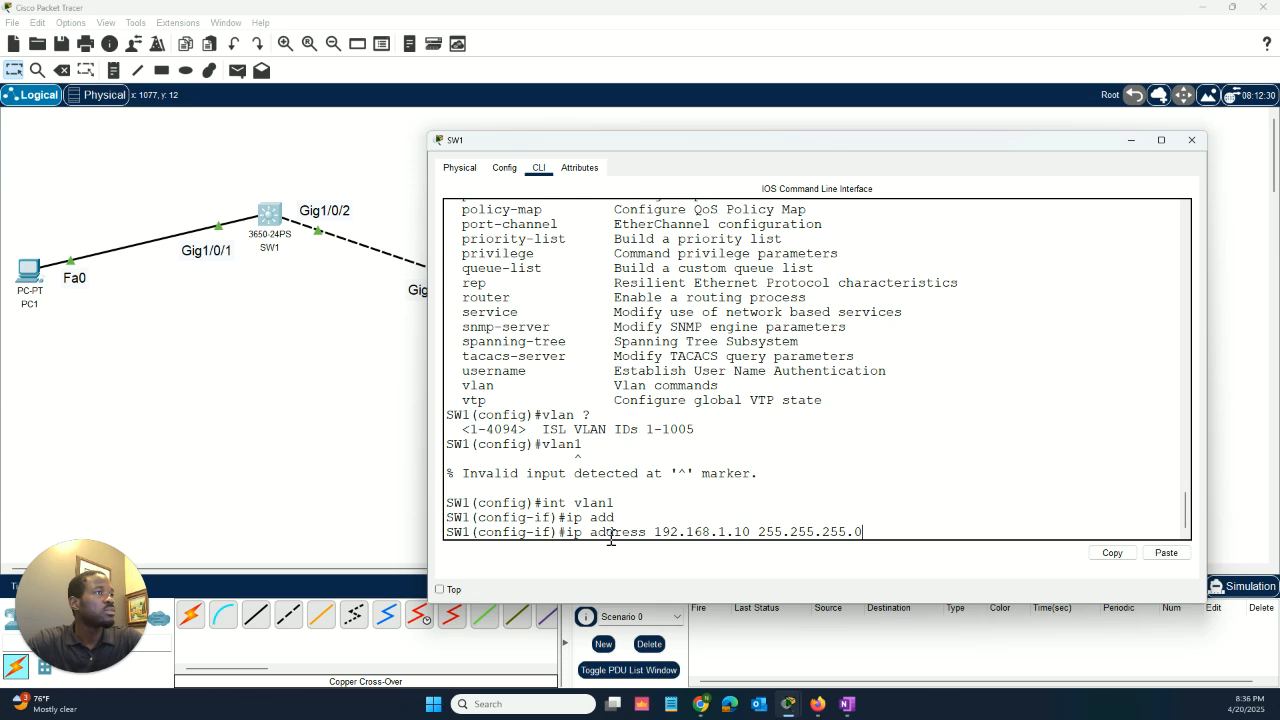
pyautogui.press('Return')
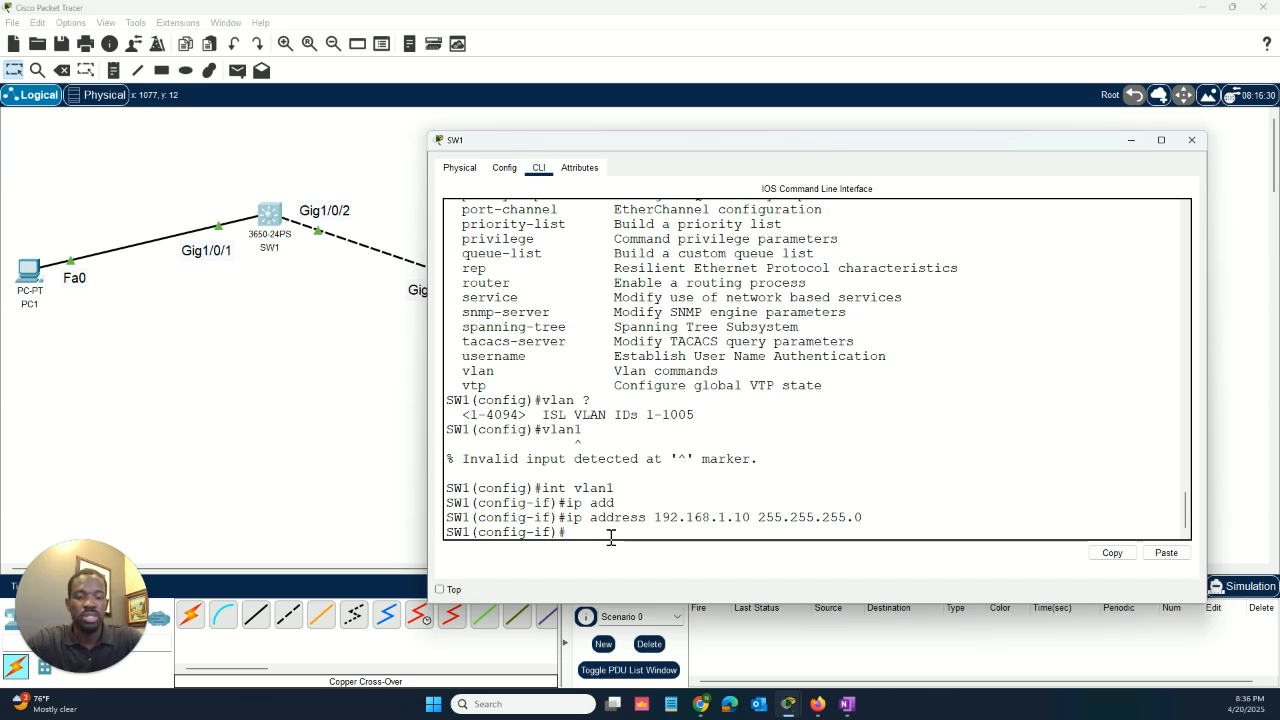
# Enable SW1's Vlan1 interface with no shutdown and return to the interface configuration prompt.
pyautogui.write('no sh')
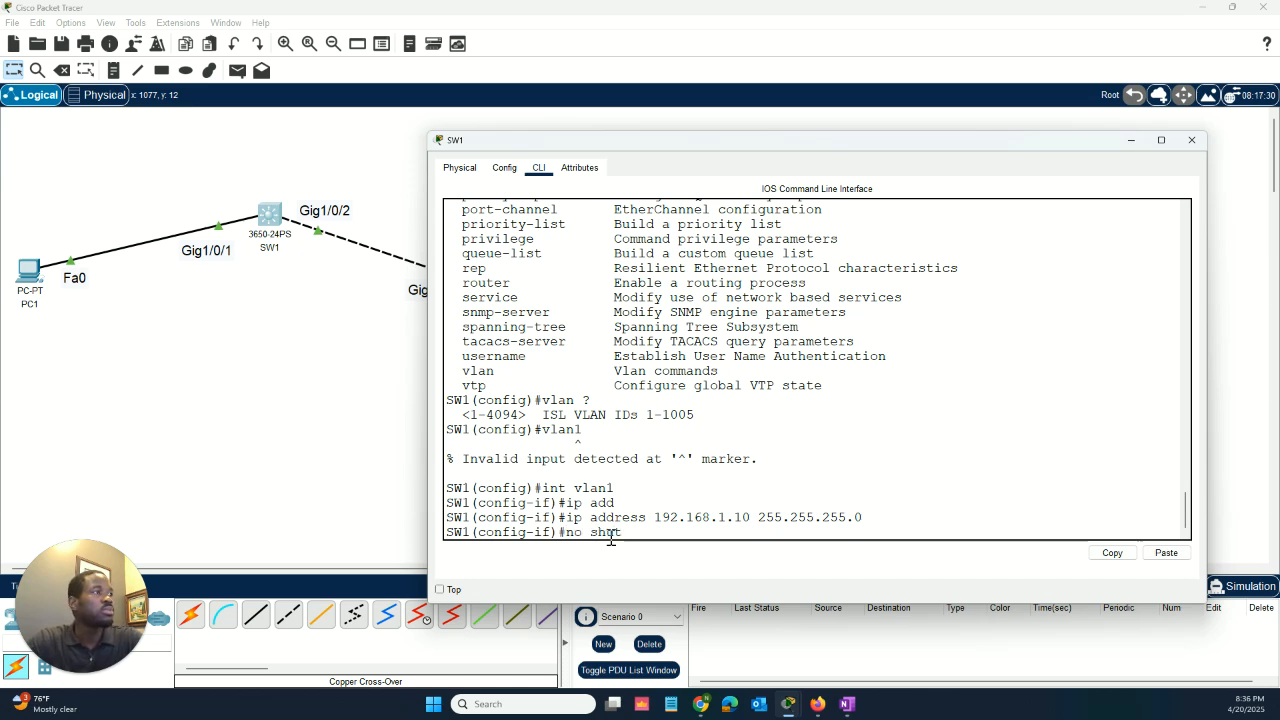
pyautogui.write('utdown')
pyautogui.press('Return')
pyautogui.press('Return')
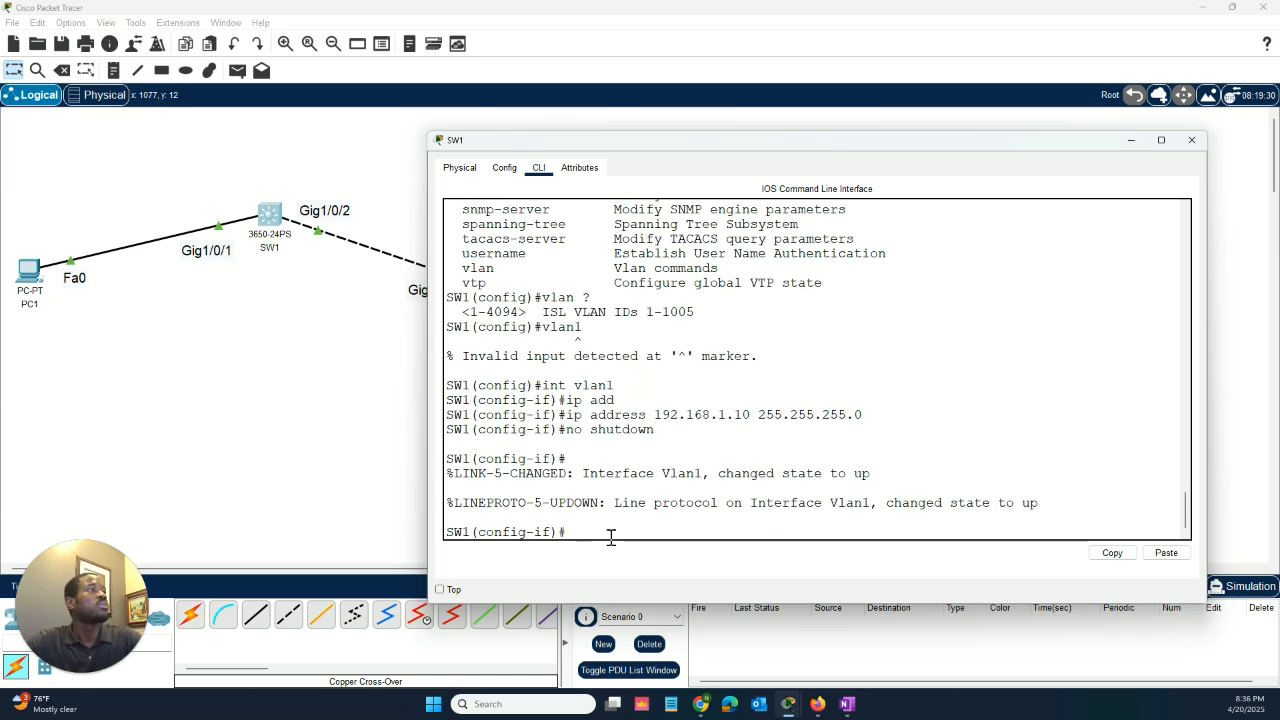
# Leave configuration mode on SW1 and list the full interface summary with sh ip int br.
pyautogui.write('end')
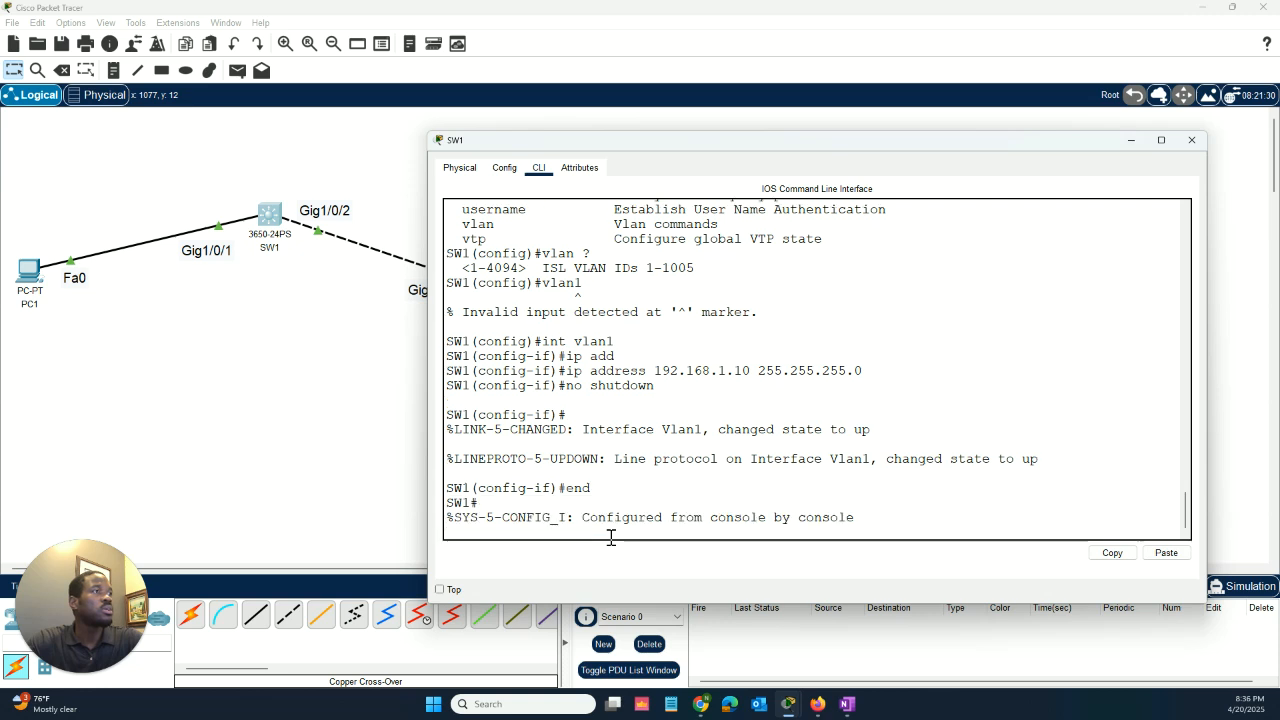
pyautogui.press('Return')
pyautogui.write('sh ip int br')
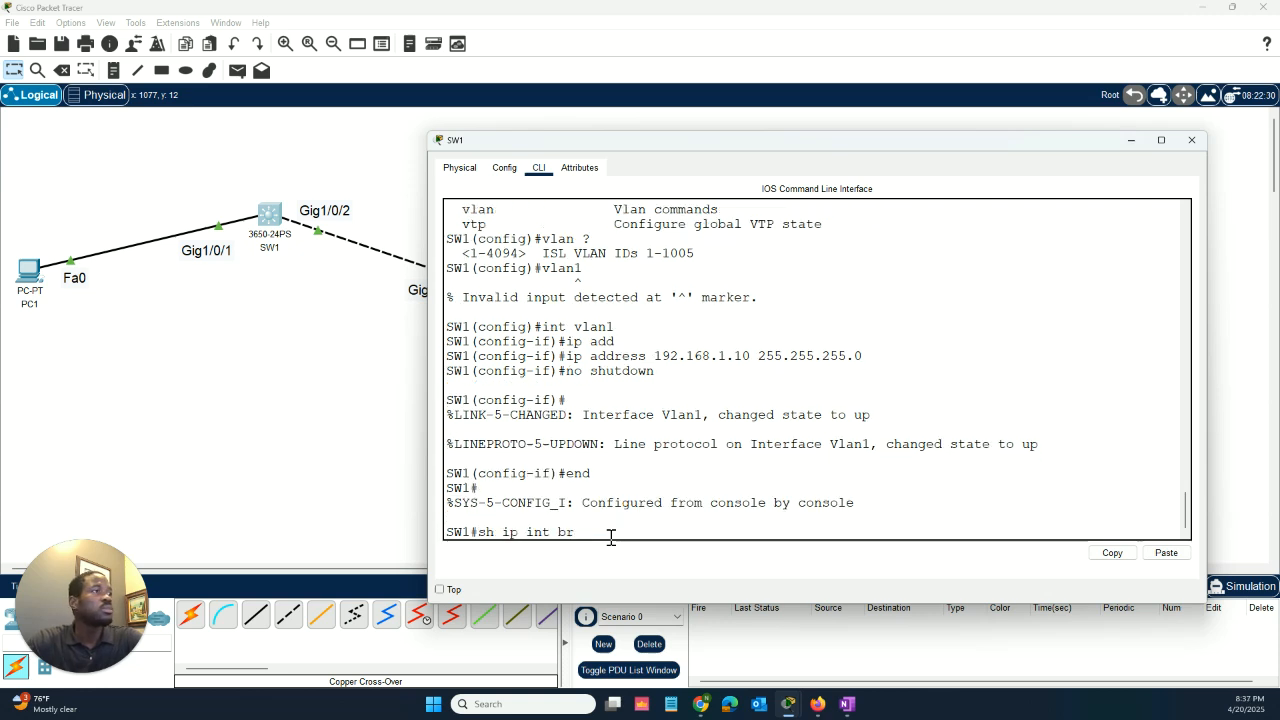
pyautogui.press('Return')
pyautogui.press('space')
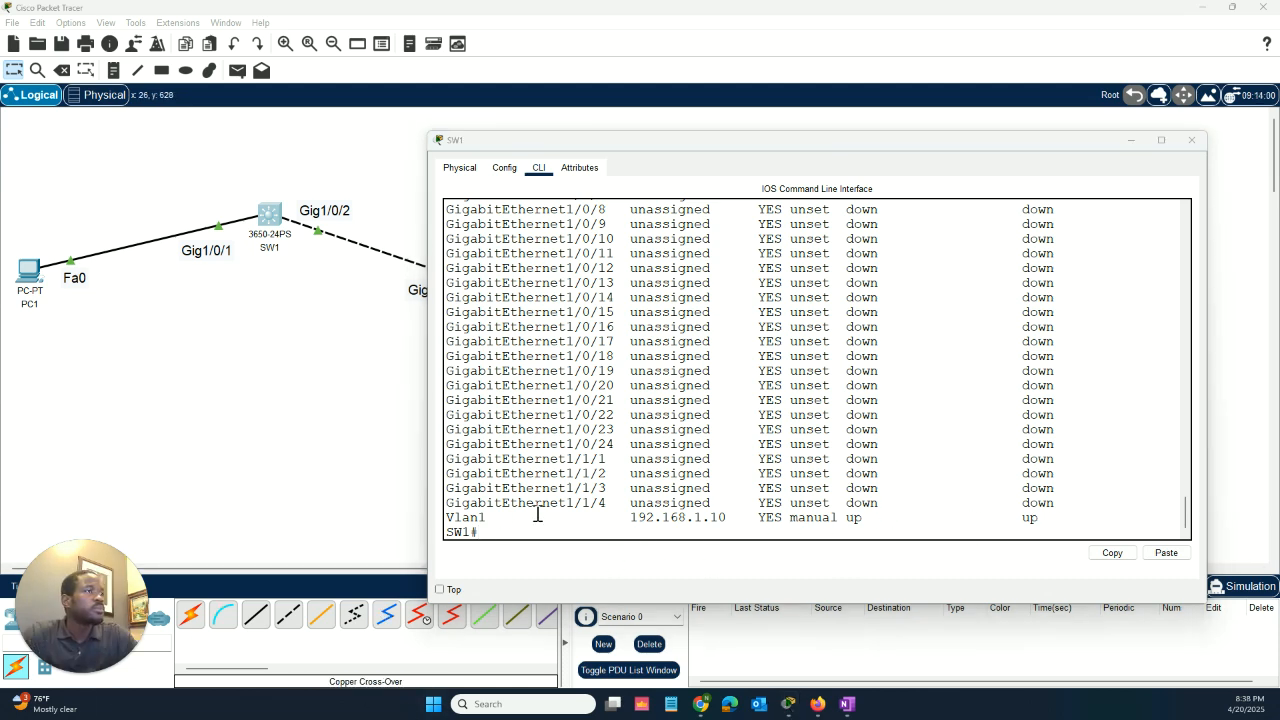
# Ping SW1's own VLAN 1 address 192.168.1.10 from its command line.
pyautogui.press('Return')
pyautogui.press('Return')
pyautogui.press('Return')
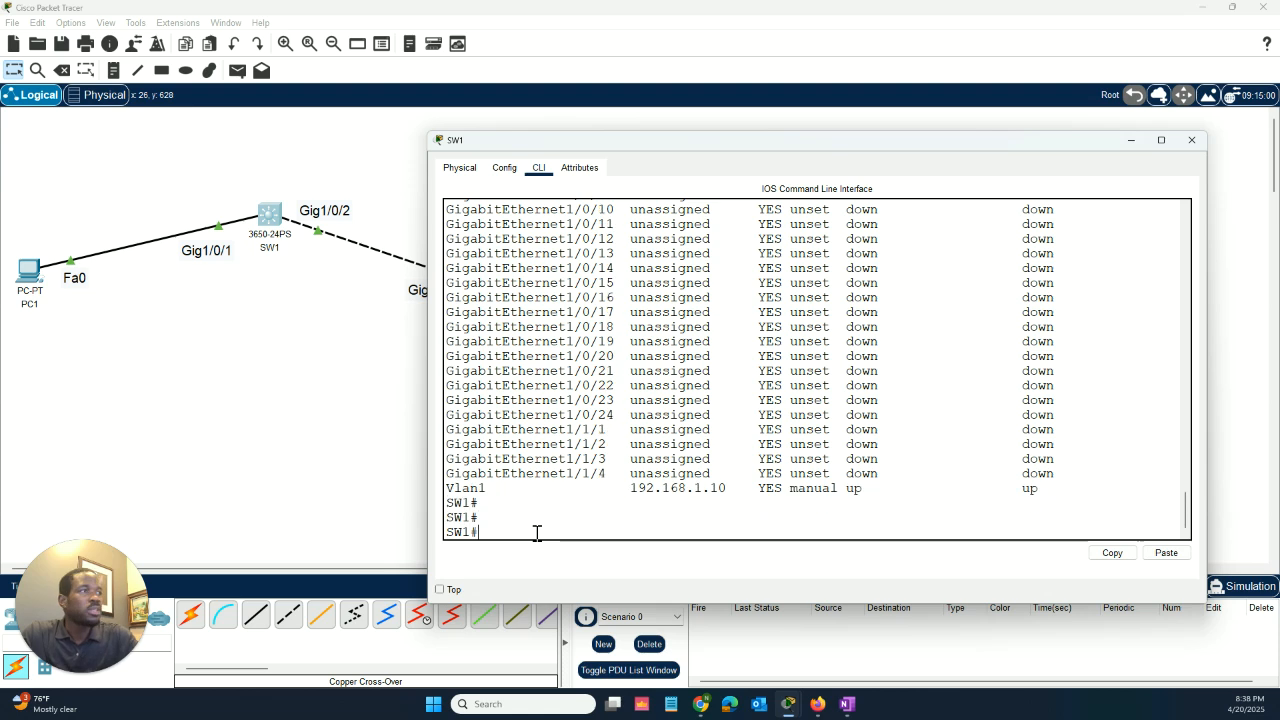
pyautogui.write('ping')
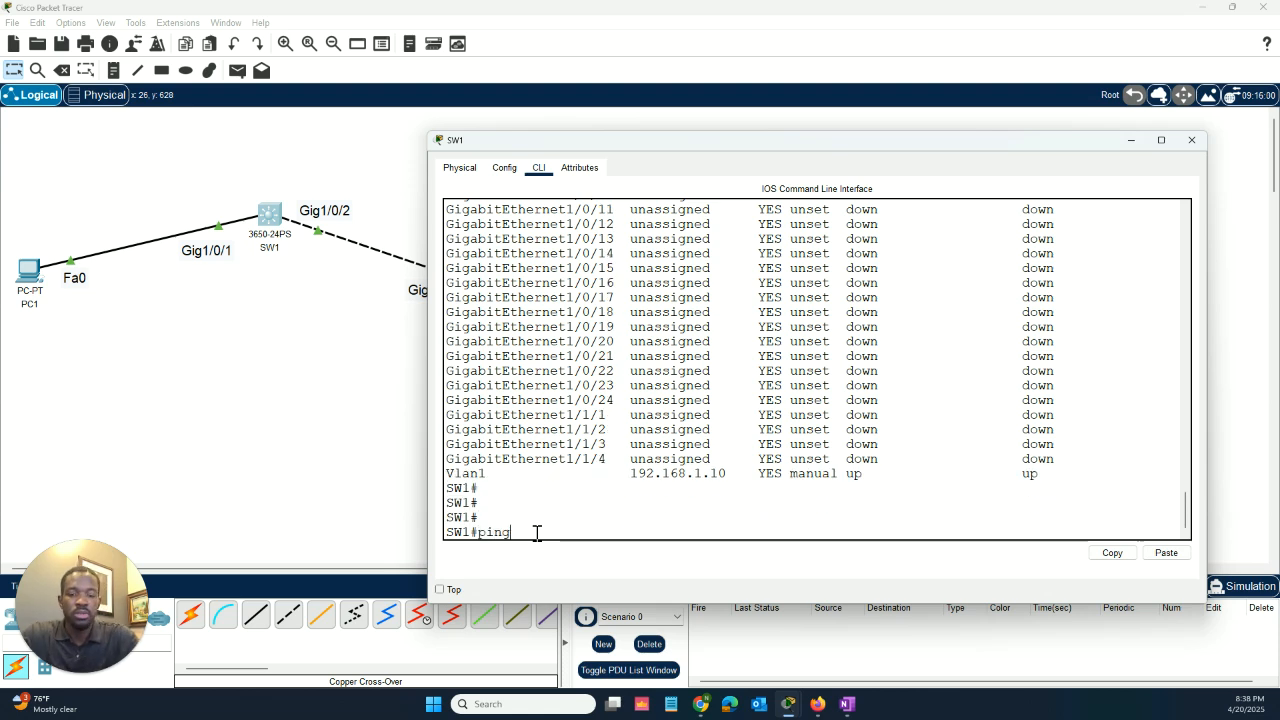
pyautogui.write(' 192.168')
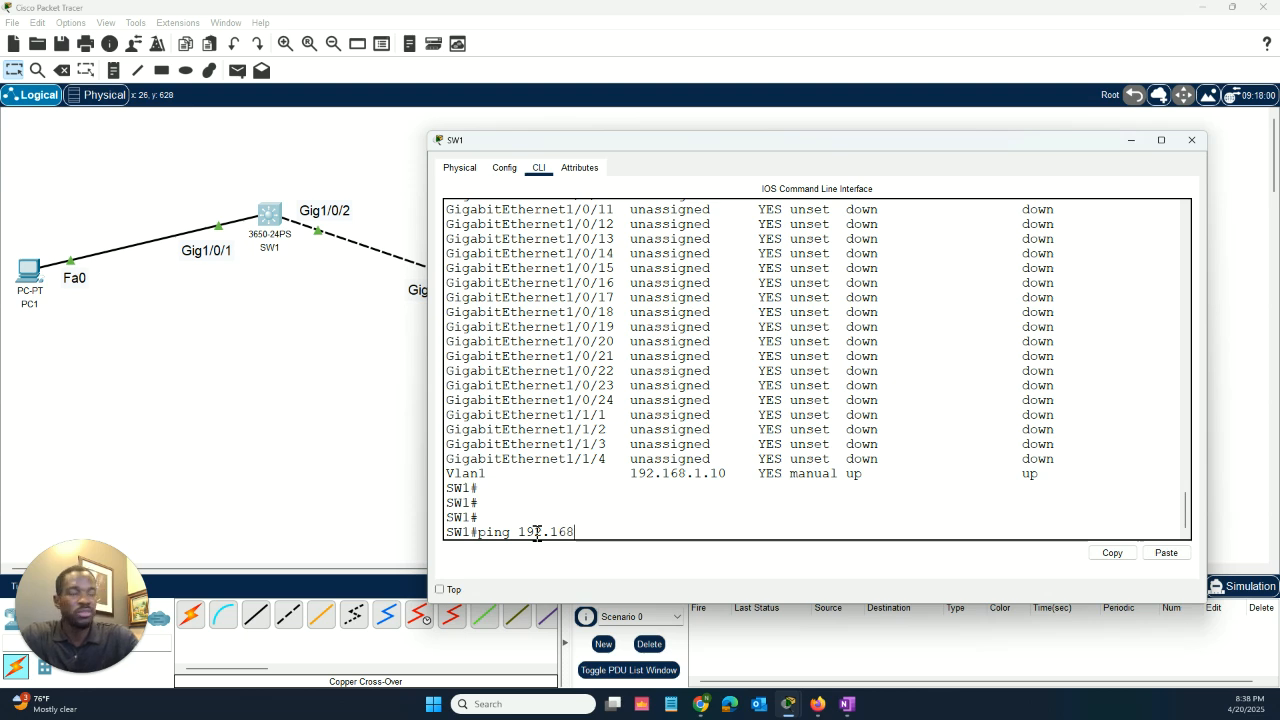
pyautogui.write('.1.10')
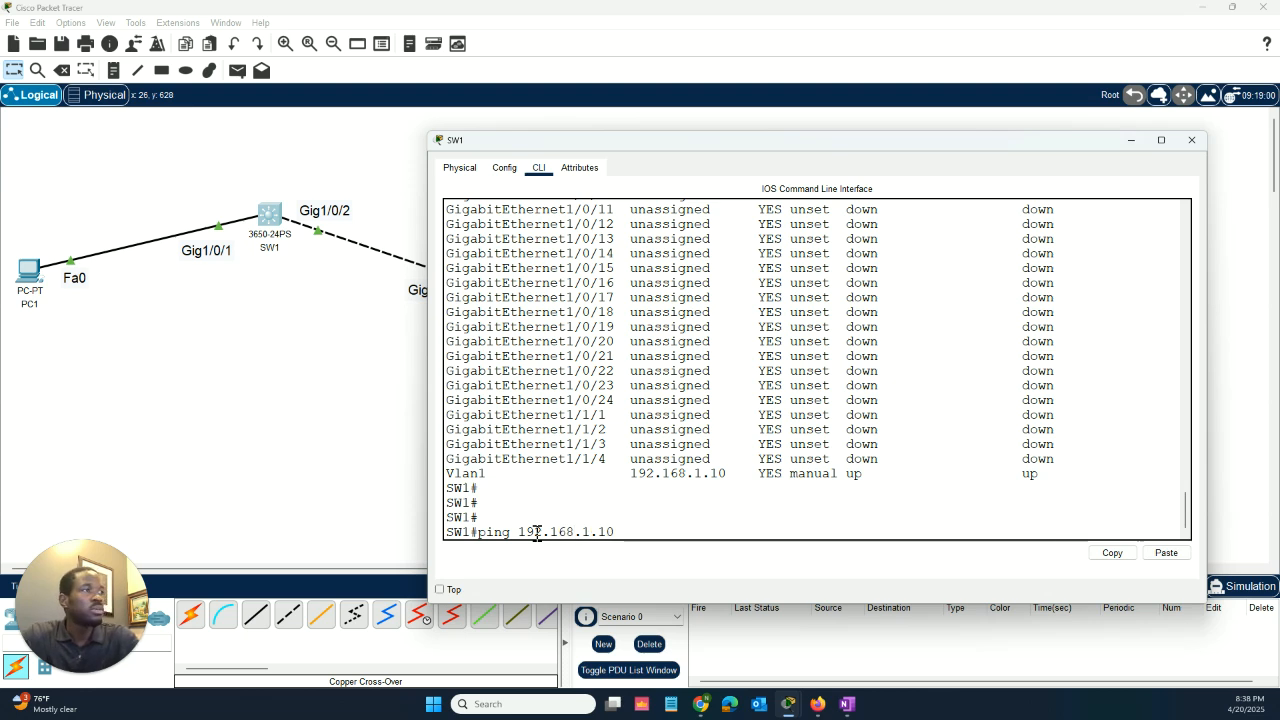
pyautogui.press('Return')
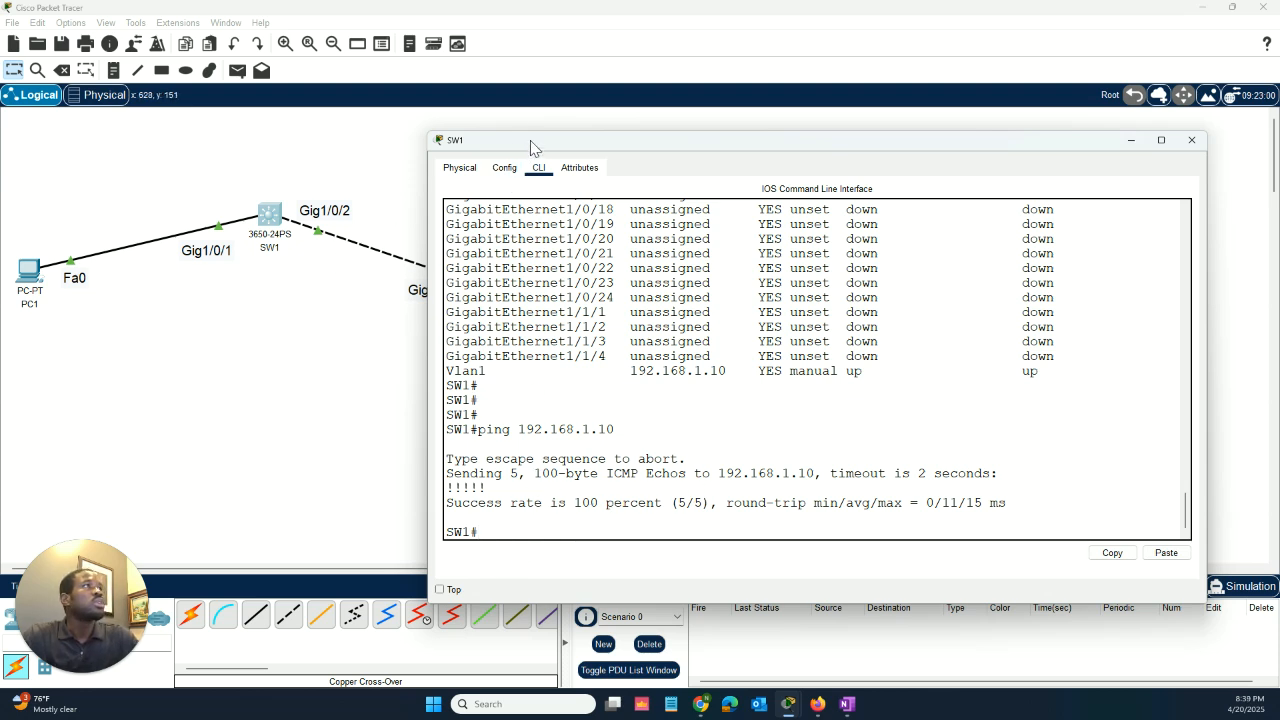
# Move SW1's window out of the way, open SW2's command line and enter privileged EXEC mode with en.
pyautogui.moveTo(429, 131); pyautogui.dragTo(677, 238)
pyautogui.click(496, 292)
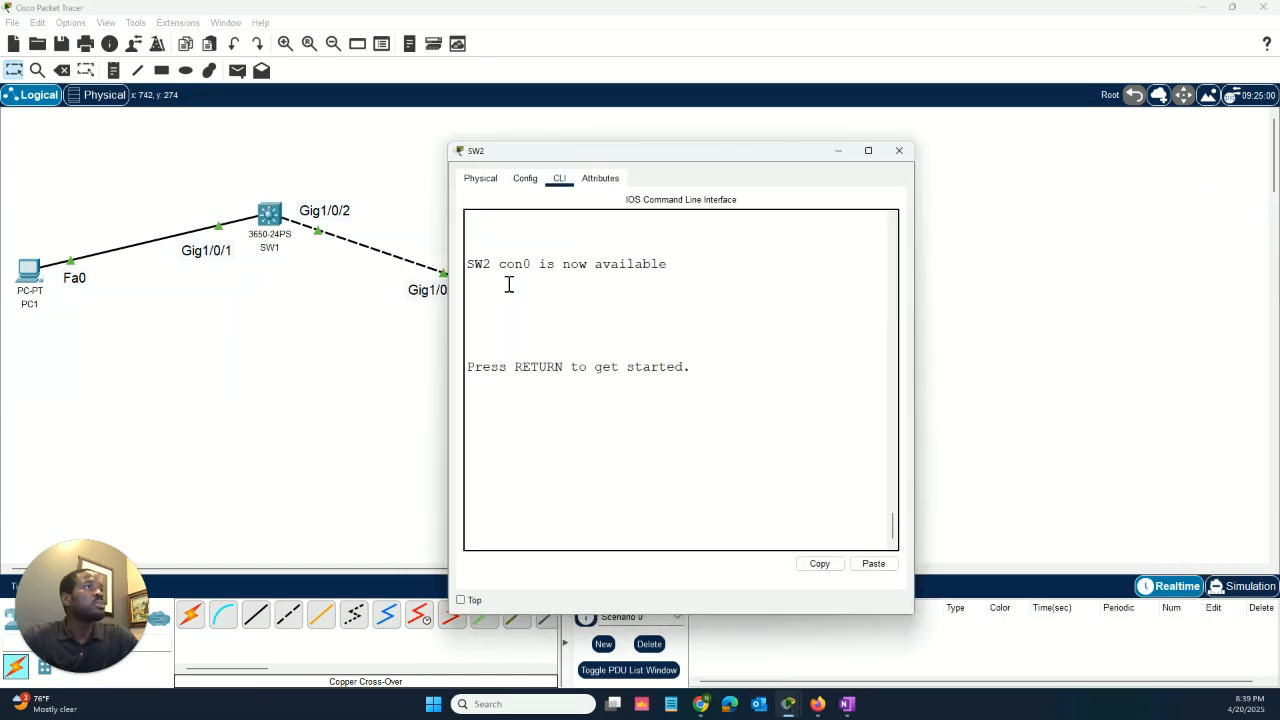
pyautogui.press('Return')
pyautogui.press('Return')
pyautogui.press('Return')
pyautogui.press('Return')
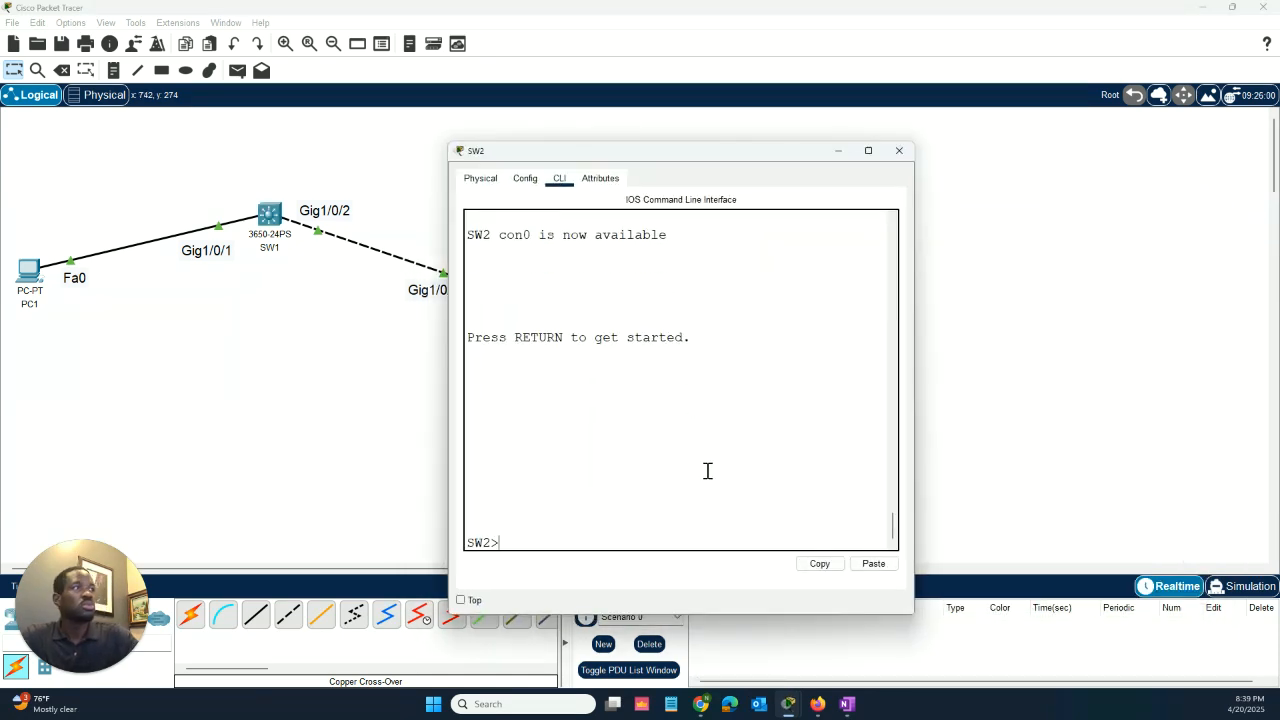
pyautogui.write('en')
pyautogui.press('Return')
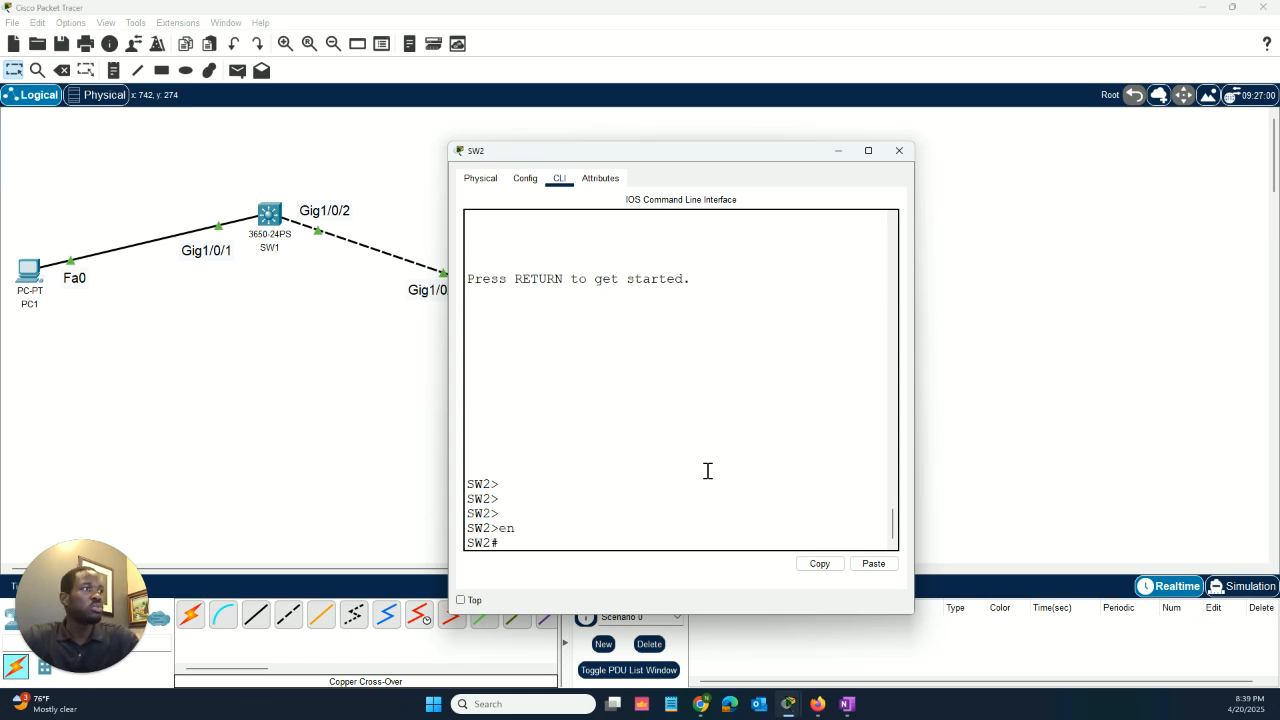
pyautogui.press('Return')
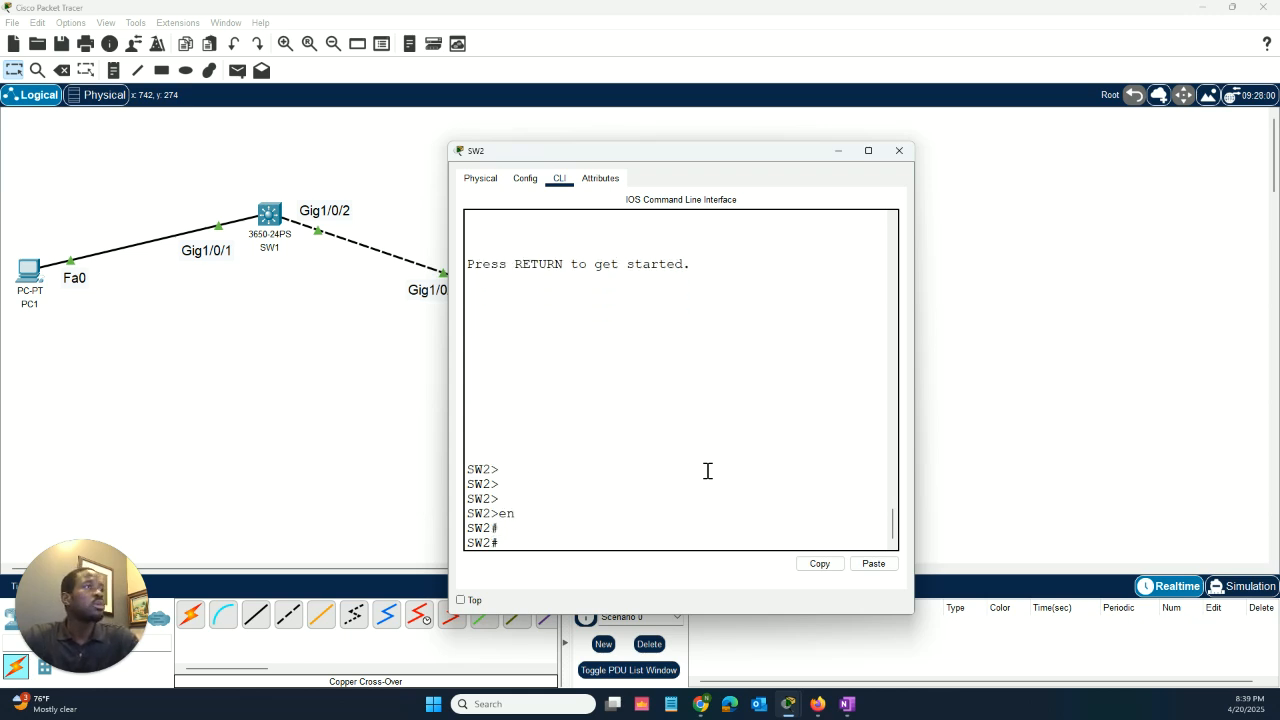
# List SW2's interface summary with sh ip int br through to the Vlan1 entry, widening the window to fit the columns.
pyautogui.write('sh ip')
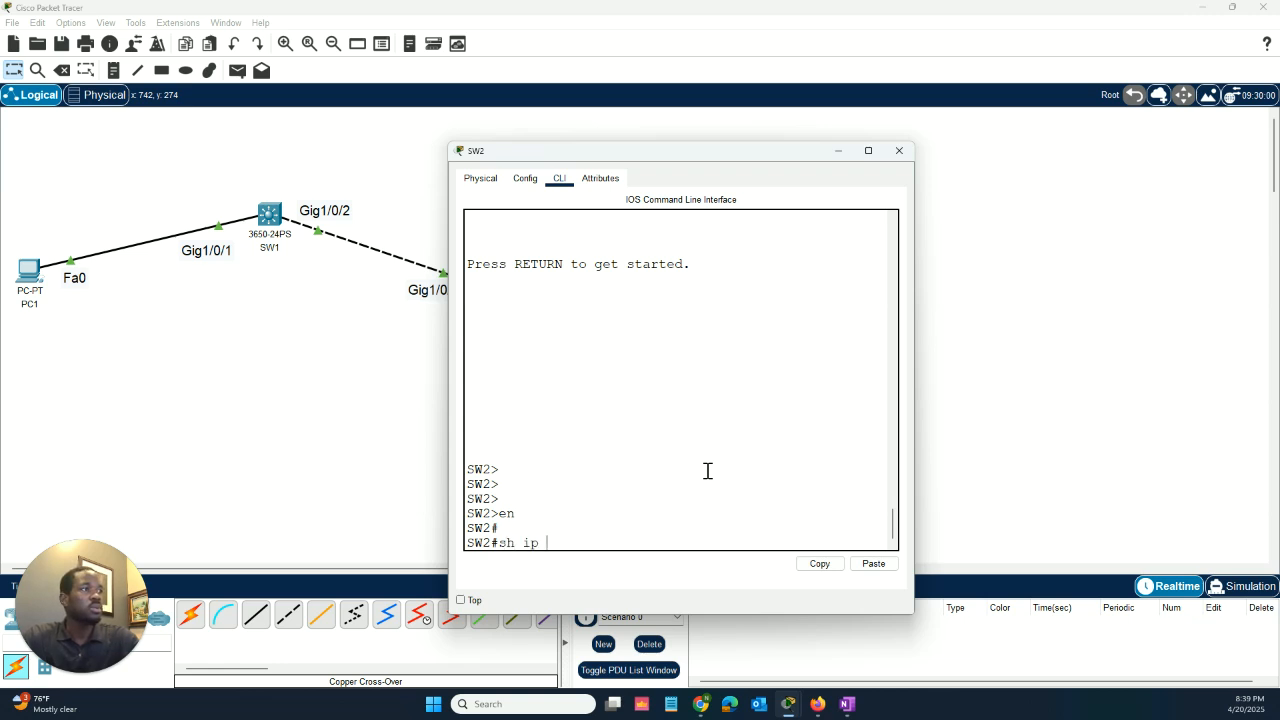
pyautogui.press('BackSpace')
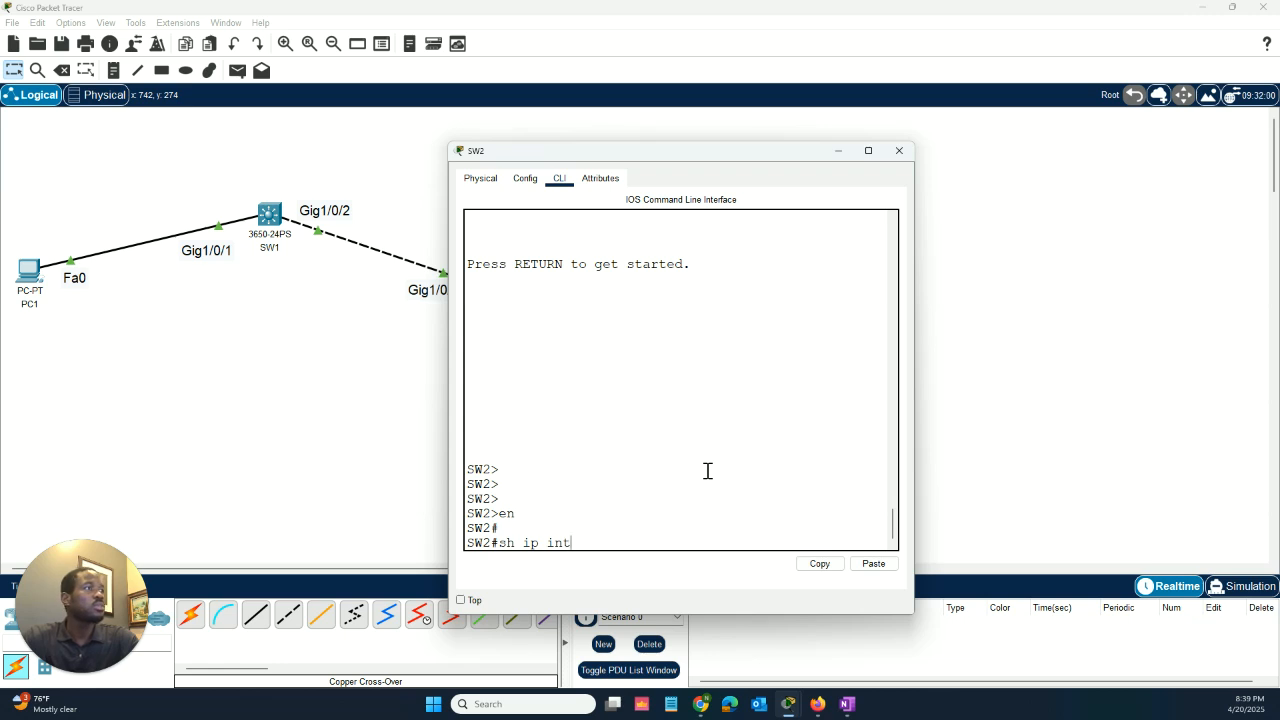
pyautogui.press('BackSpace')
pyautogui.press('BackSpace')
pyautogui.write('br')
pyautogui.press('Return')
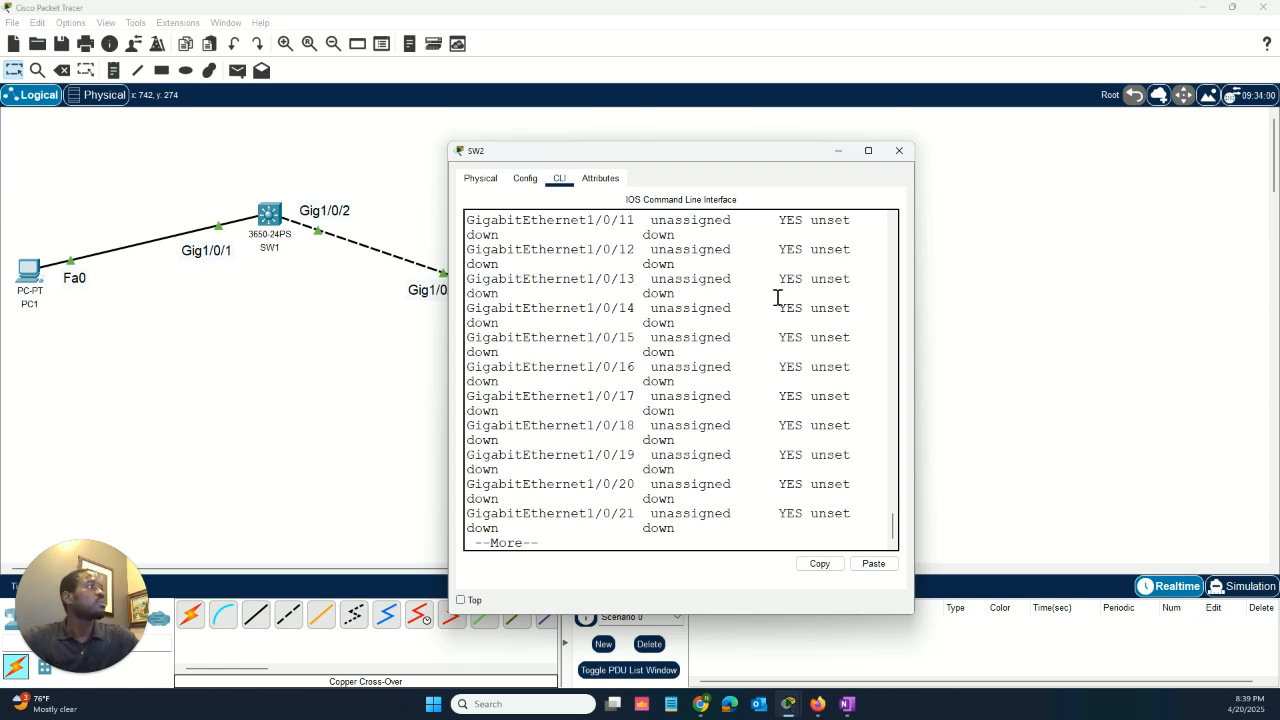
pyautogui.moveTo(917, 290); pyautogui.dragTo(1254, 290)
pyautogui.press('space')
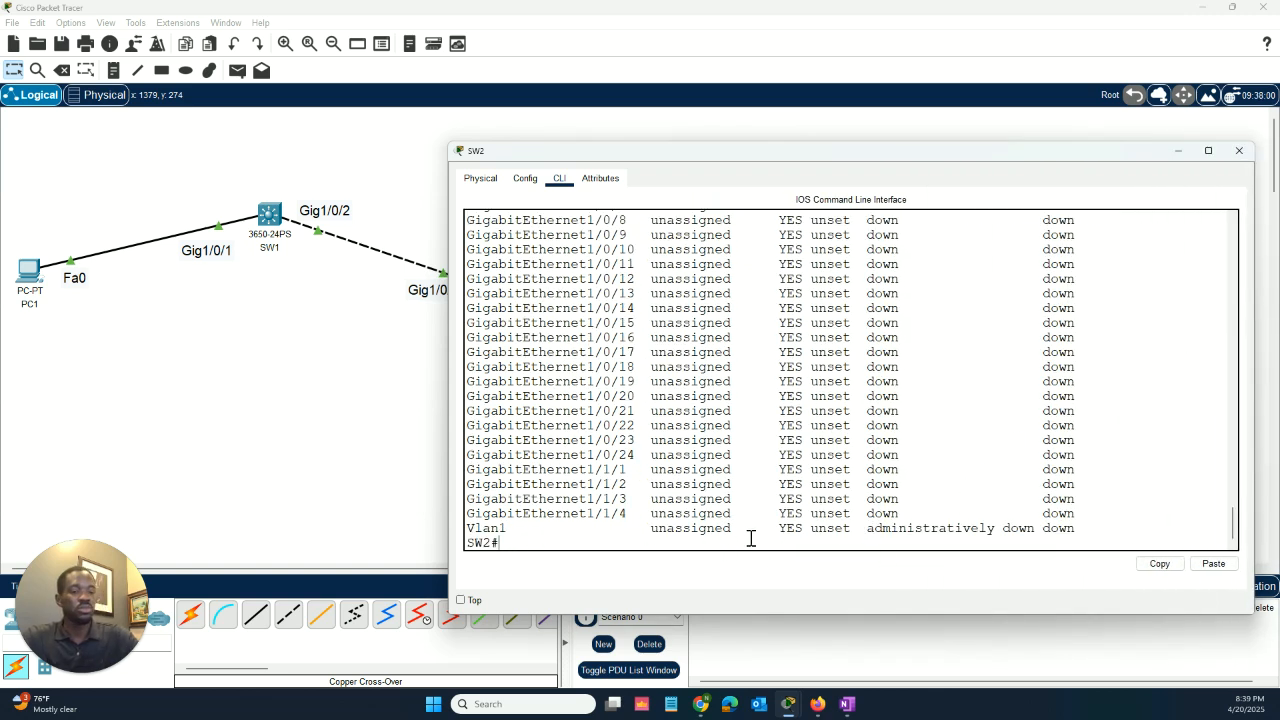
pyautogui.press('Return')
pyautogui.press('Return')
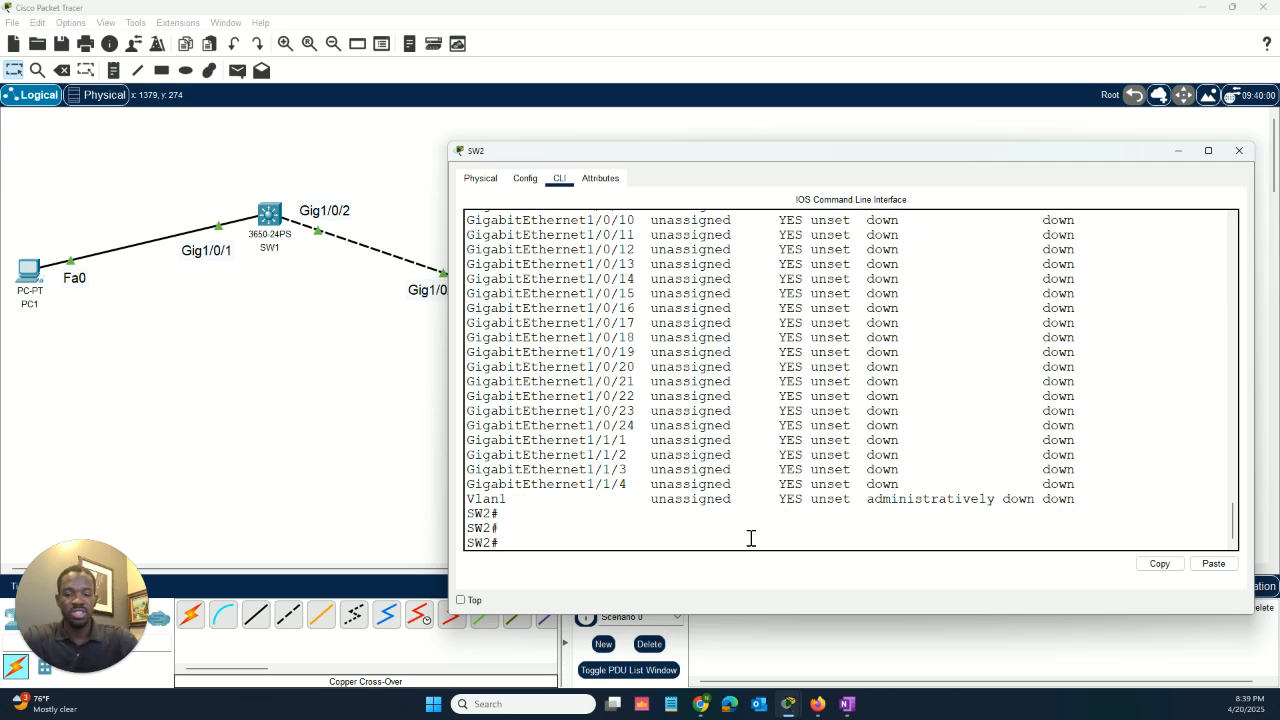
# Enter global configuration on SW2 with conf t and open the VLAN 1 interface with int vlan1.
pyautogui.write('conf t')
pyautogui.press('Return')
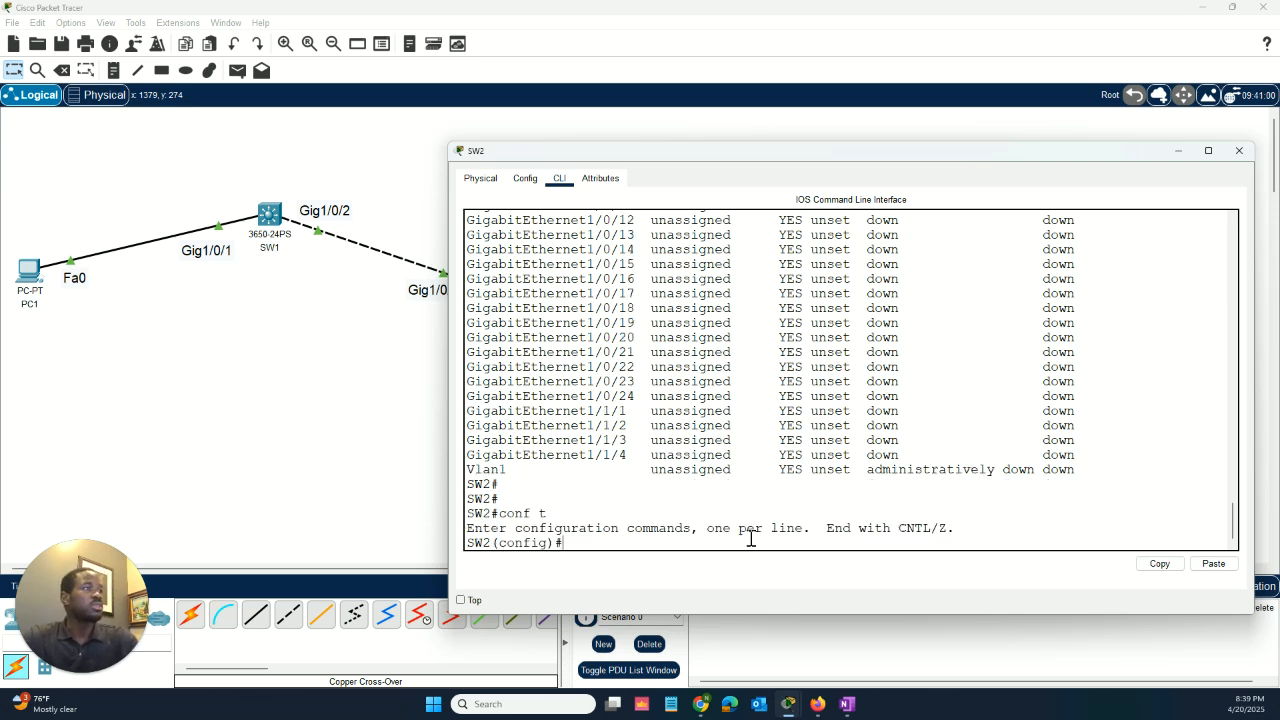
pyautogui.write('int vlan')
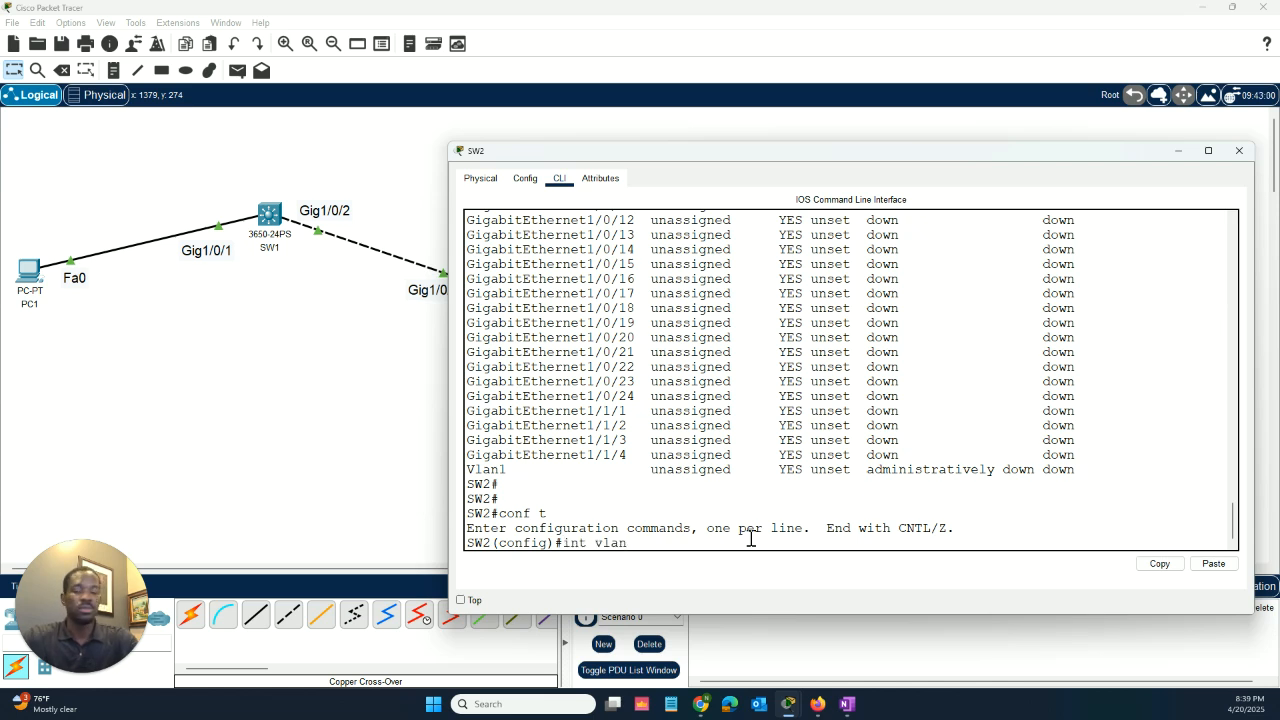
pyautogui.write('1')
pyautogui.press('Return')
pyautogui.press('Return')
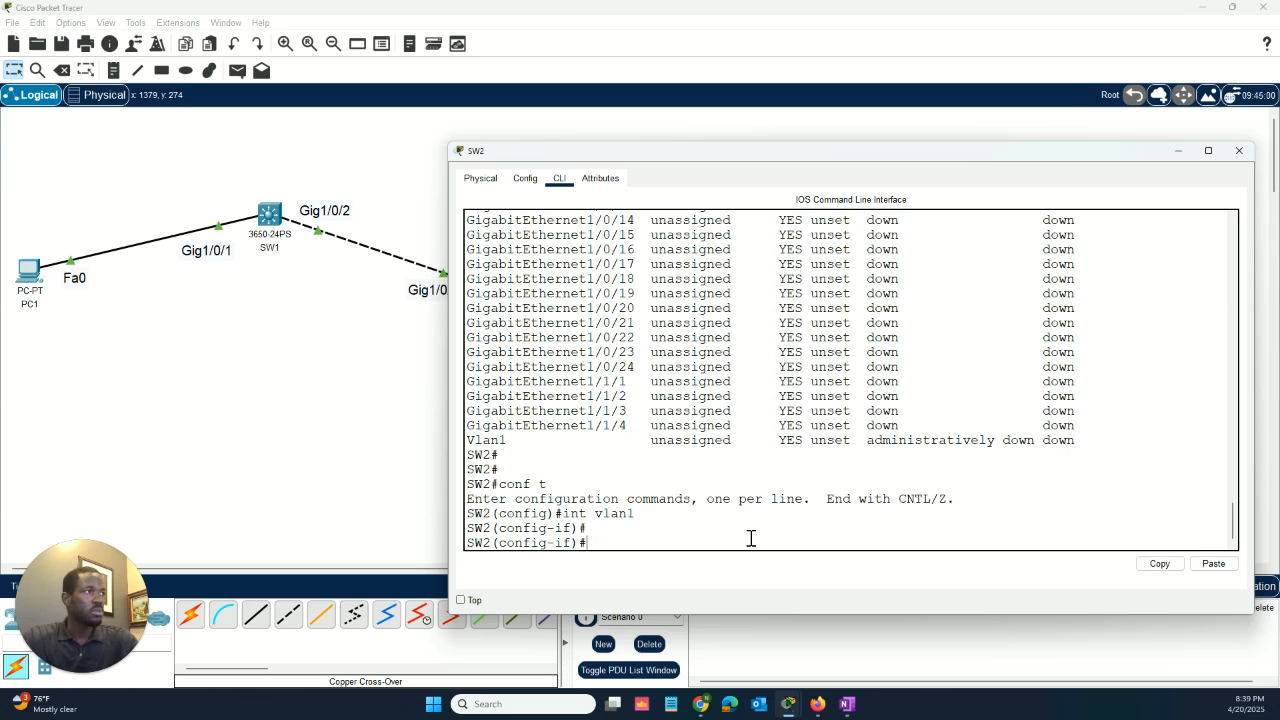
# Assign the IP address 192.168.1.20 with subnet mask 255.255.255.0 to SW2's Vlan1 interface.
pyautogui.write('ip a')
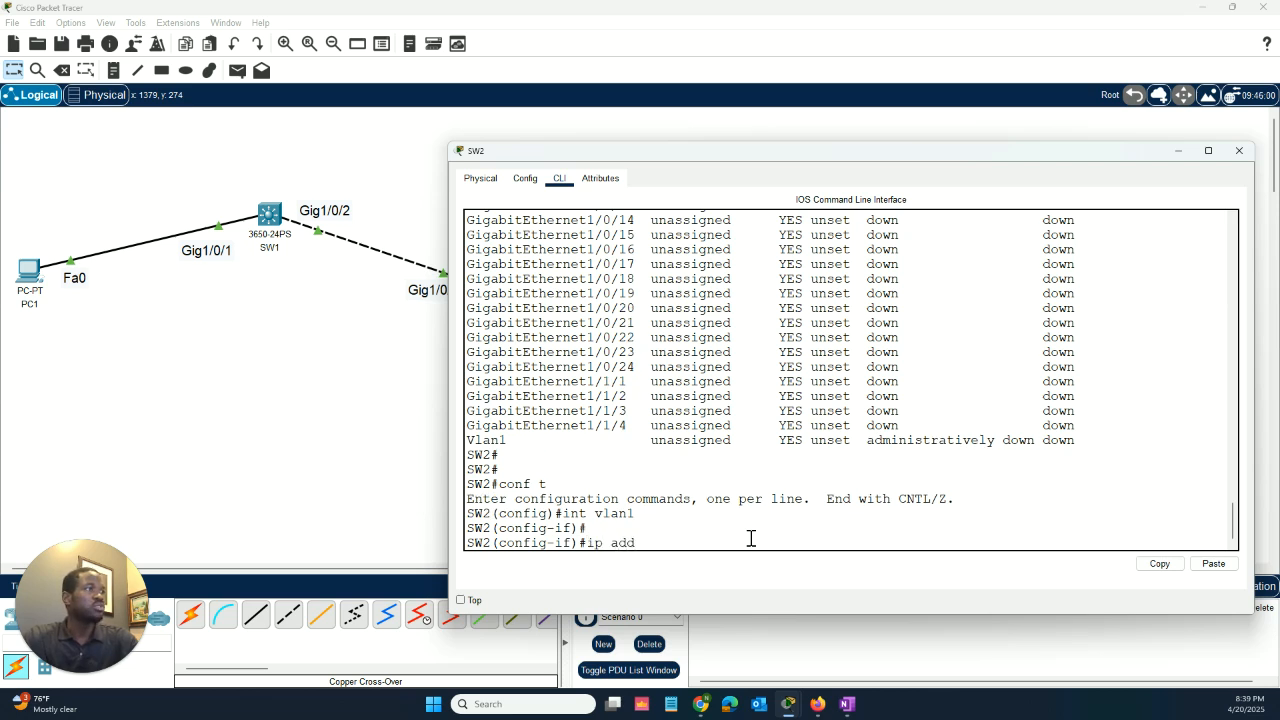
pyautogui.write('dd')
pyautogui.press('Tab')
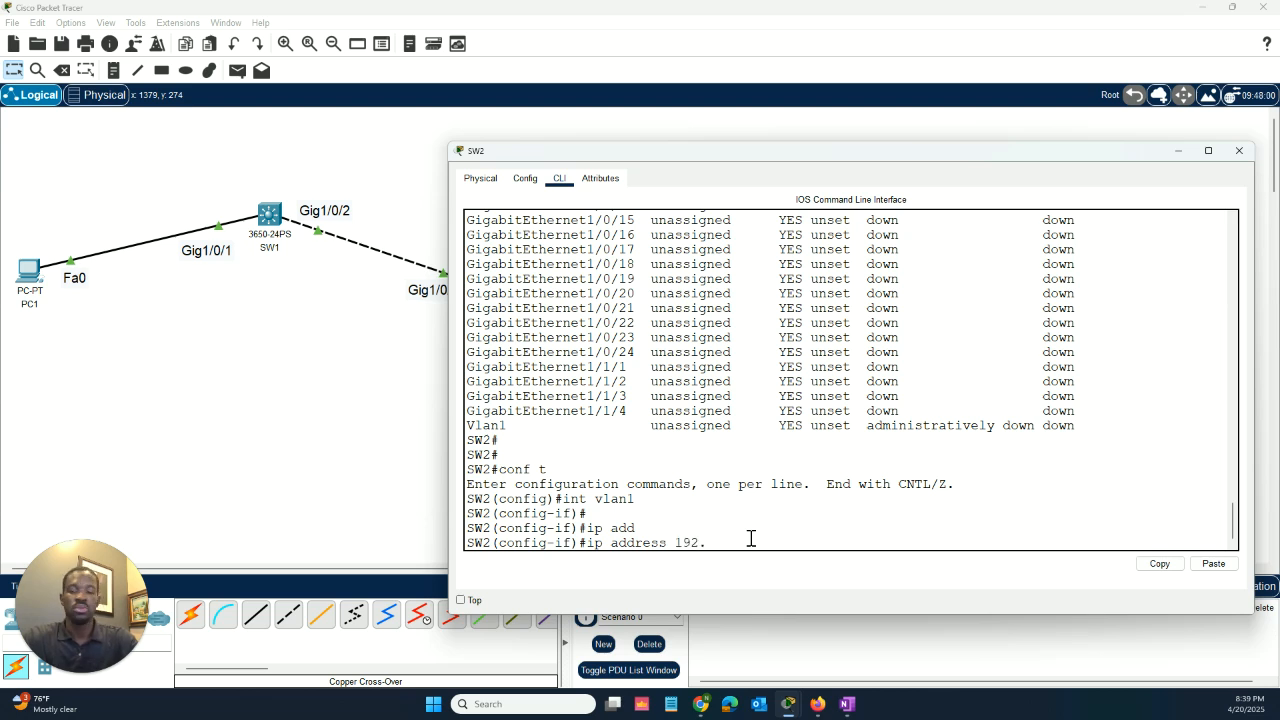
pyautogui.write('192.1')
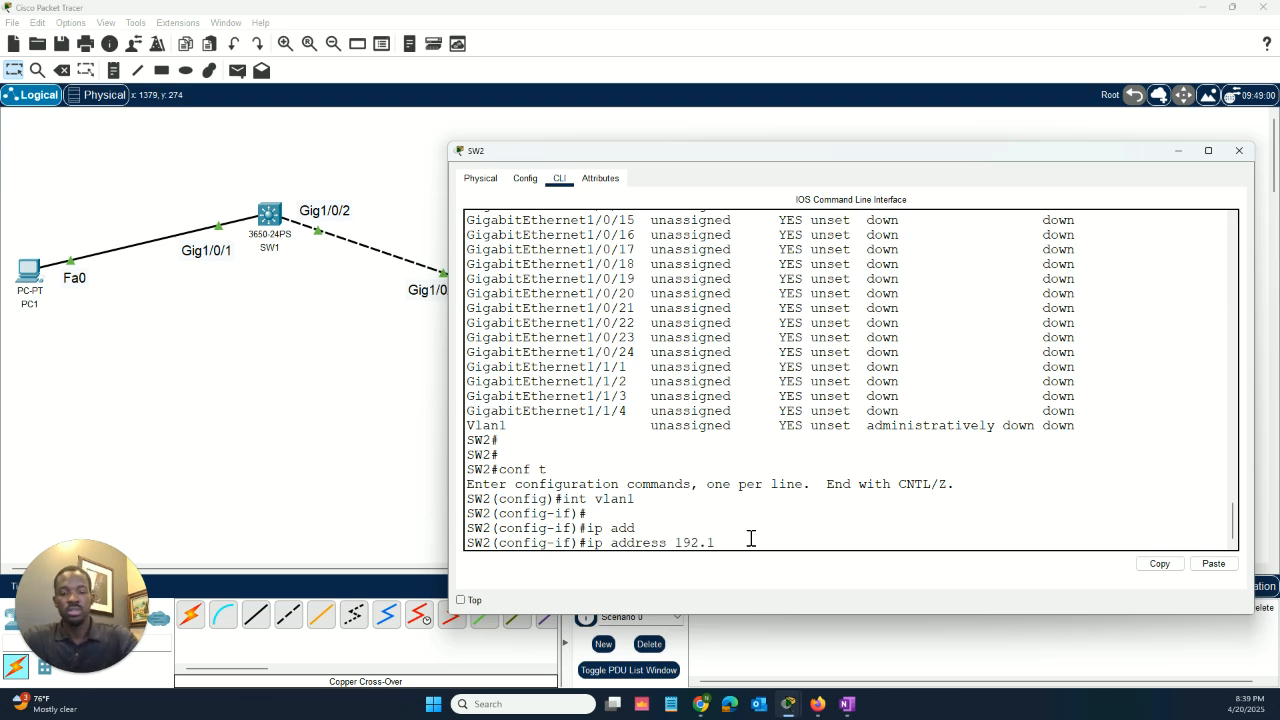
pyautogui.write('68.1.')
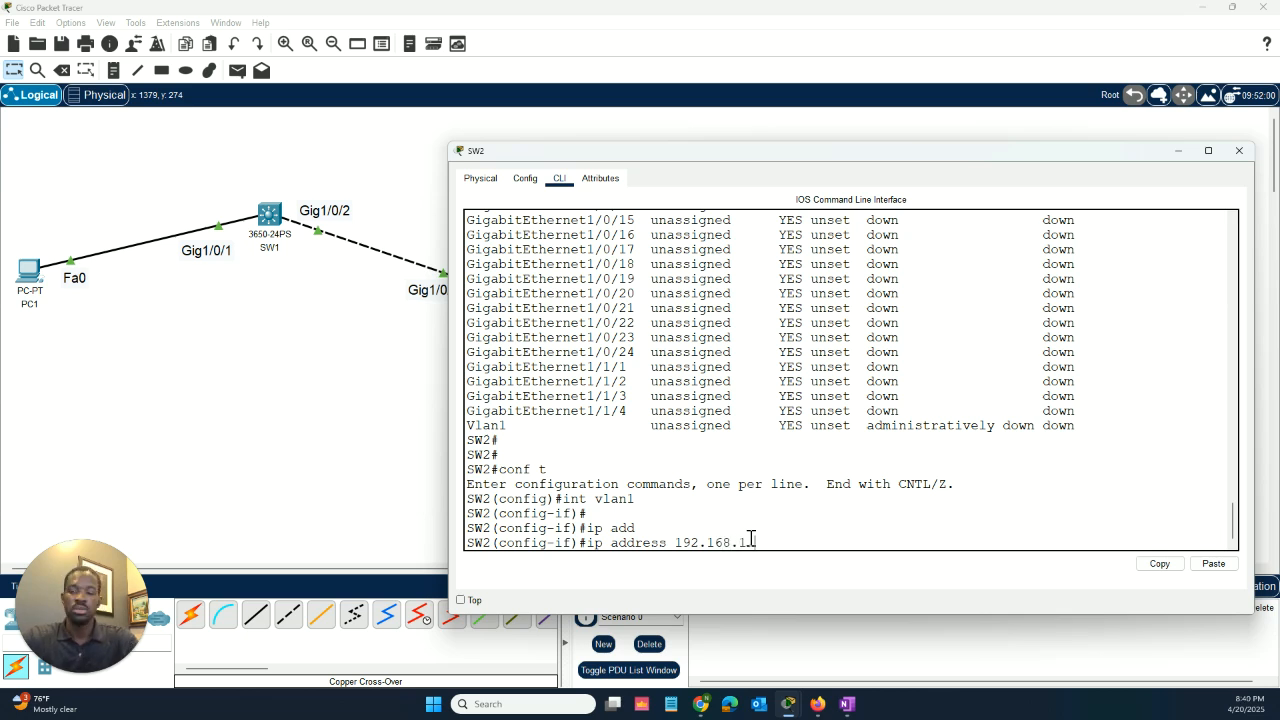
pyautogui.write('290 255.255.255.0')
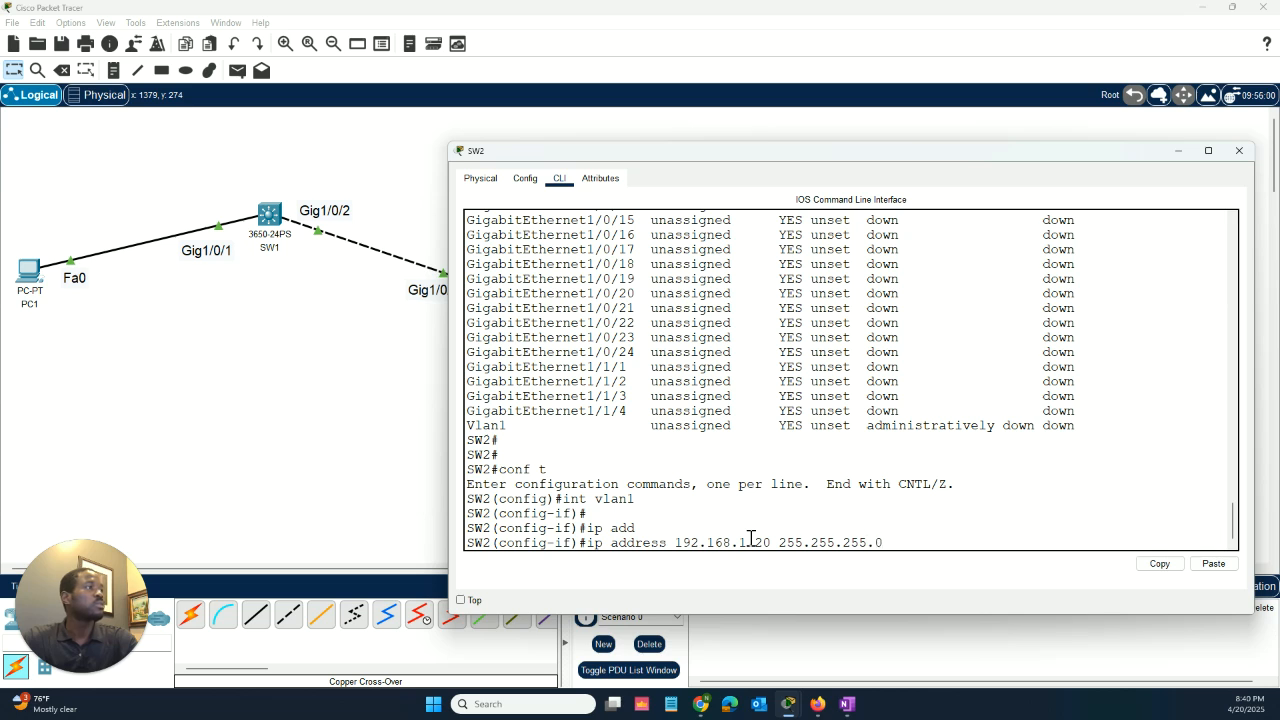
pyautogui.press('Return')
pyautogui.press('Return')
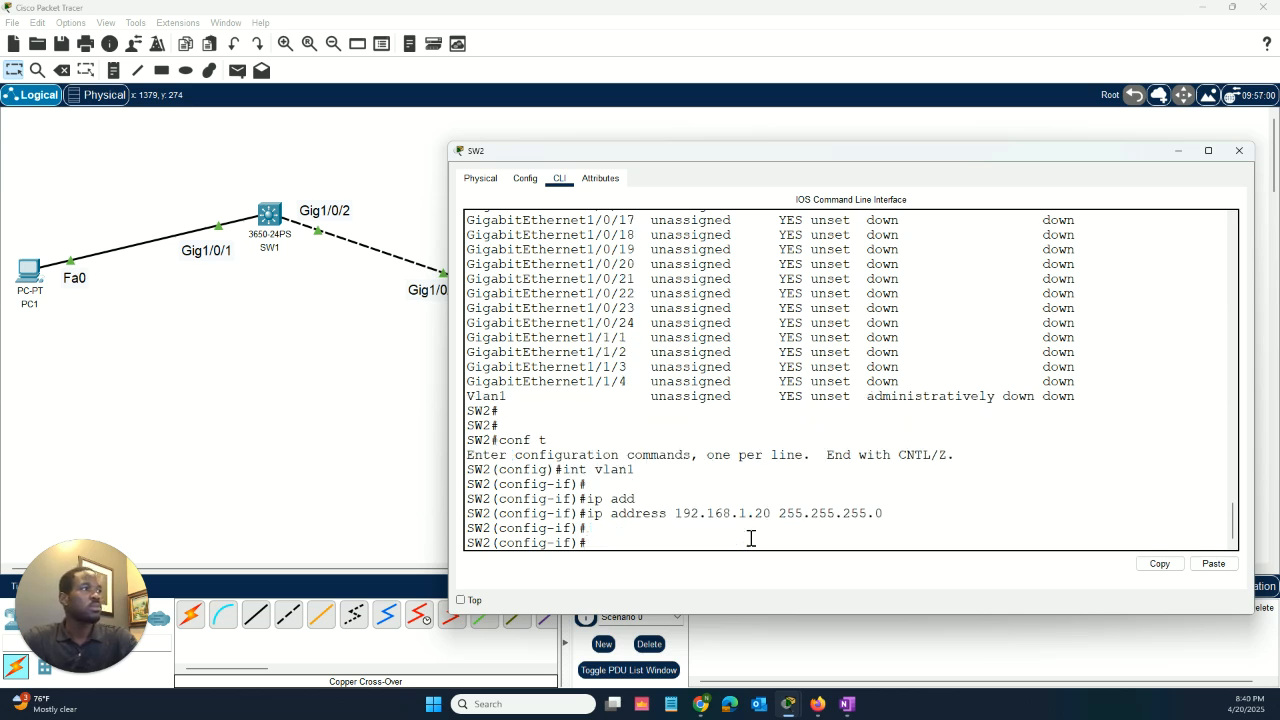
# Enable SW2's Vlan1 interface with no shut and return to privileged EXEC mode with end.
pyautogui.write('no shut')
pyautogui.press('Return')
pyautogui.press('Return')
pyautogui.press('Return')
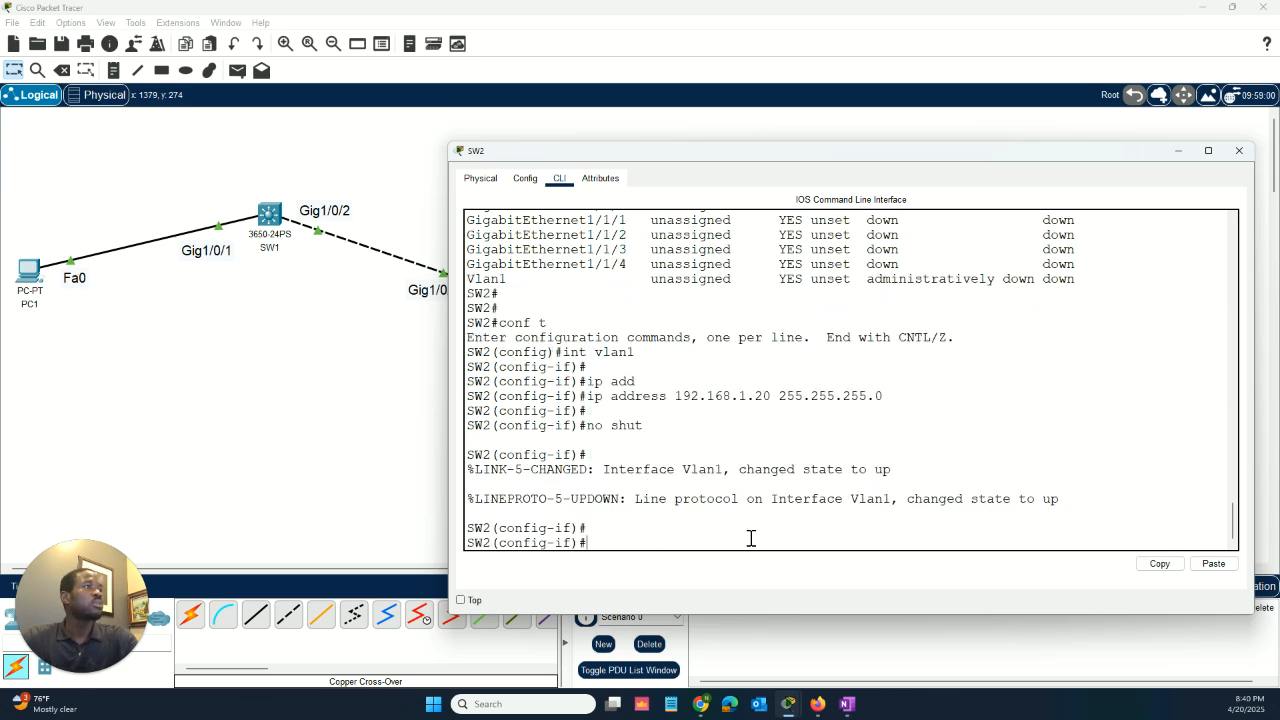
pyautogui.write('end')
pyautogui.press('Return')
pyautogui.press('Return')
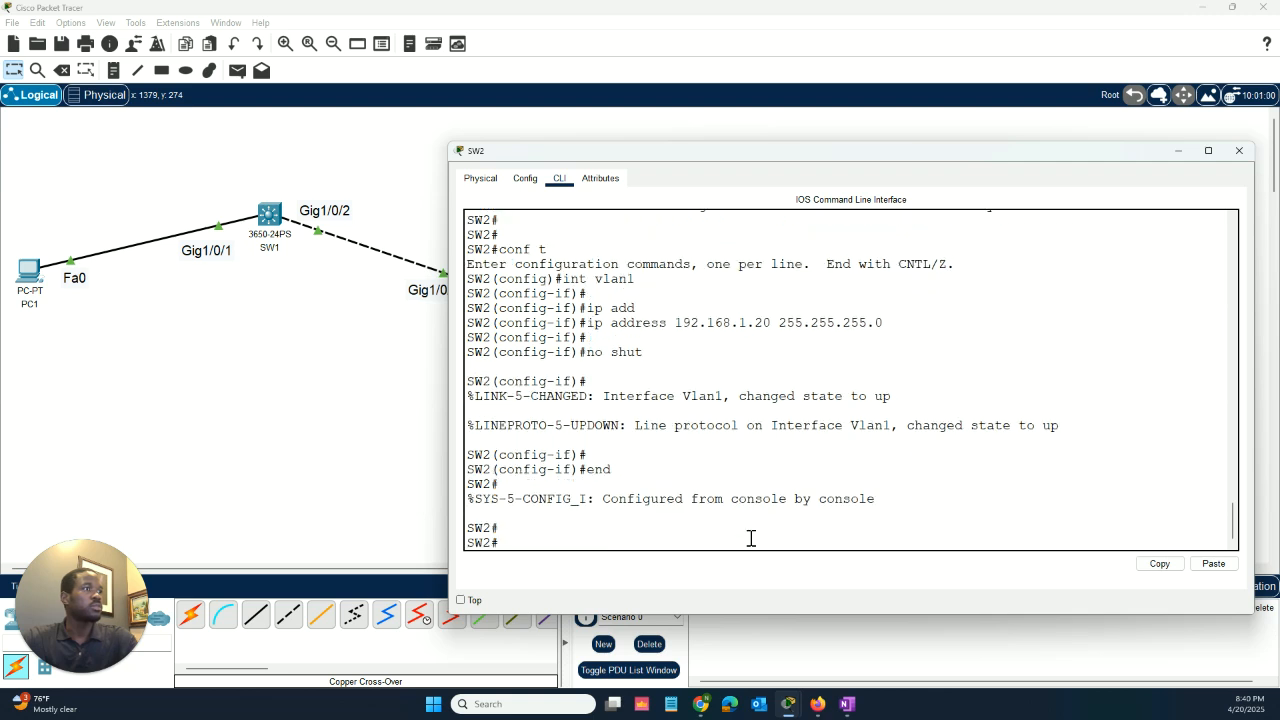
# Check the Vlan1 address and status on SW2 by listing the full sh ip int br summary.
pyautogui.write('sh ip int br')
pyautogui.press('Return')
pyautogui.press('space')
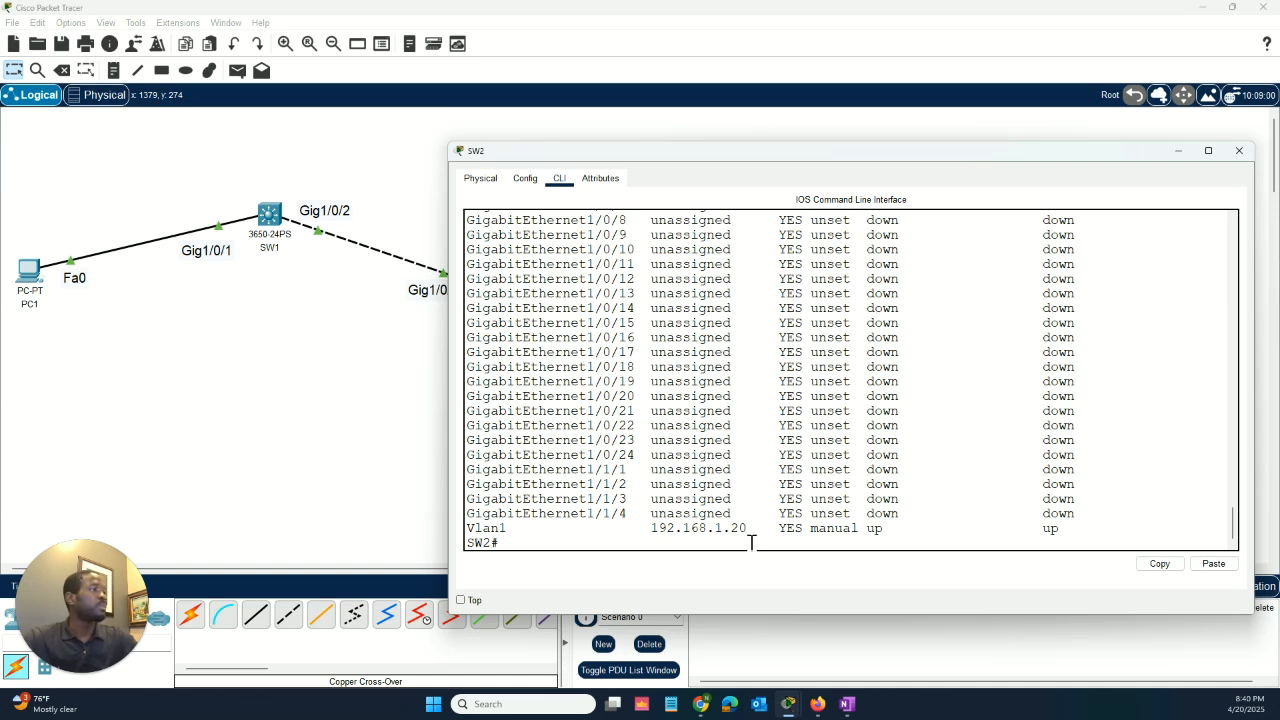
pyautogui.press('Return')
pyautogui.press('Return')
pyautogui.press('Return')
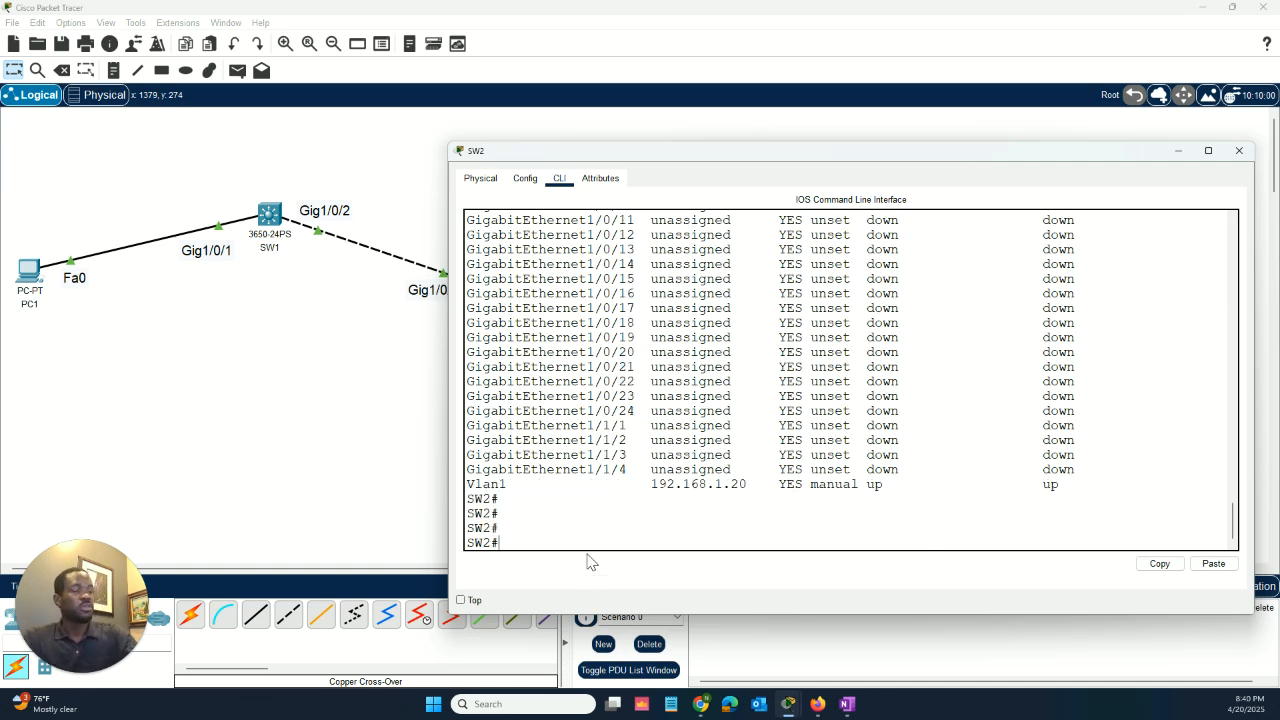
# Ping SW2's own VLAN 1 address 192.168.1.20 from its command line.
pyautogui.write('ping ')
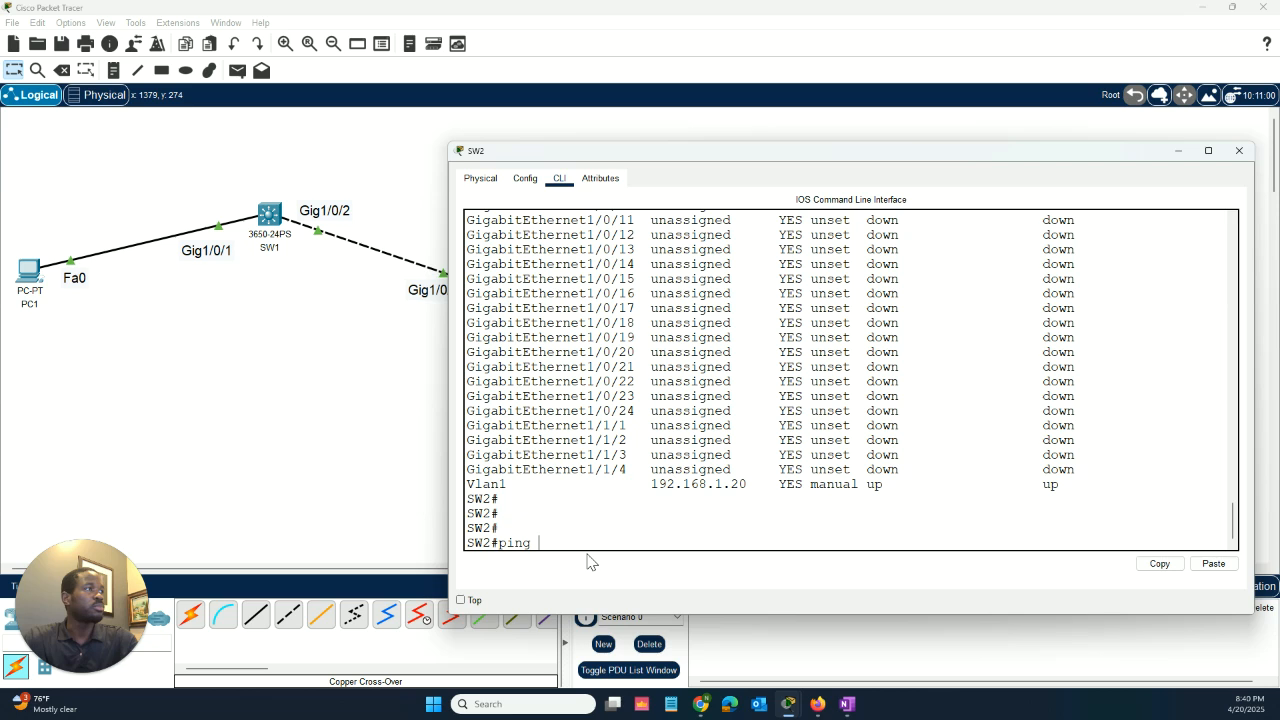
pyautogui.write('192.1')
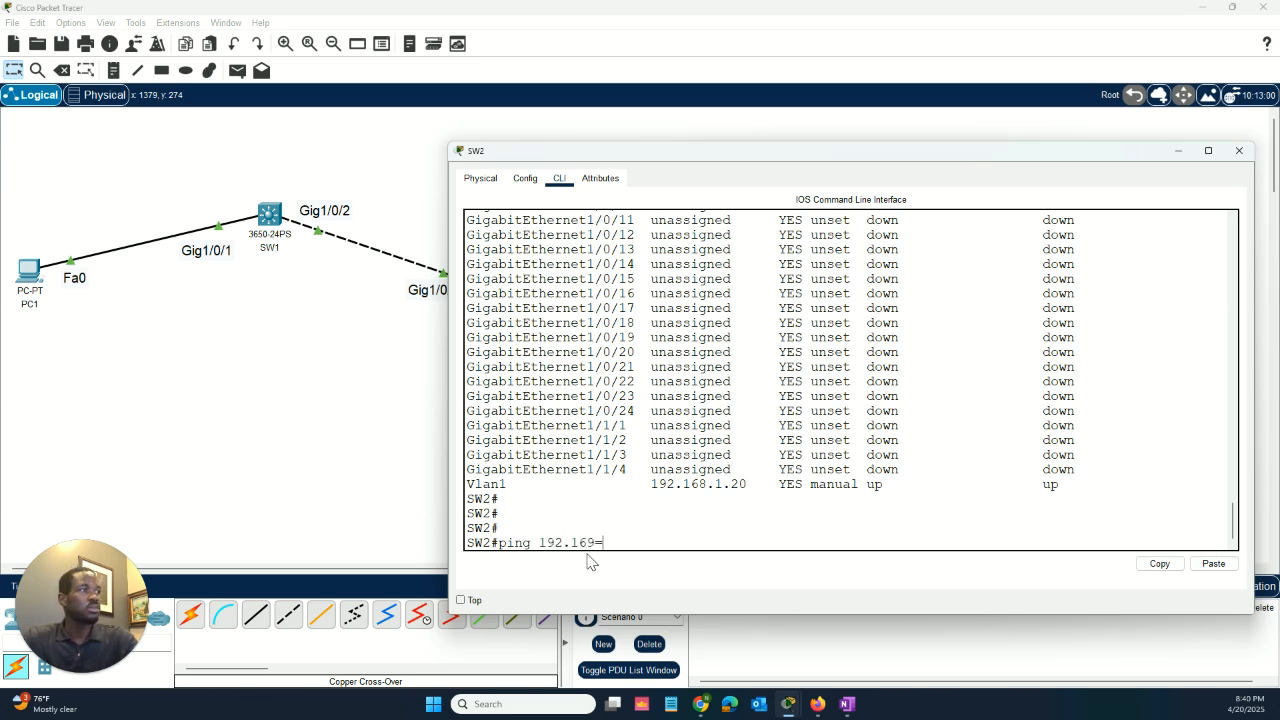
pyautogui.write('68.1.20')
pyautogui.press('Return')
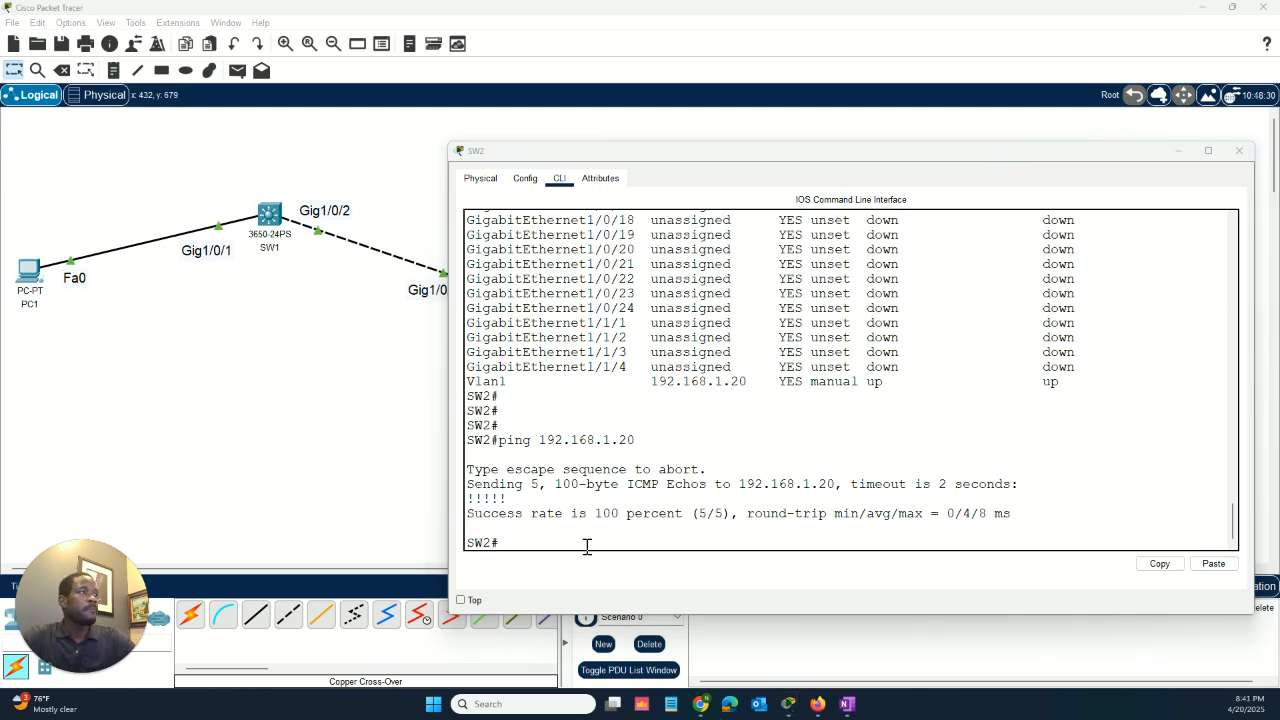
pyautogui.press('Return')
pyautogui.press('Return')
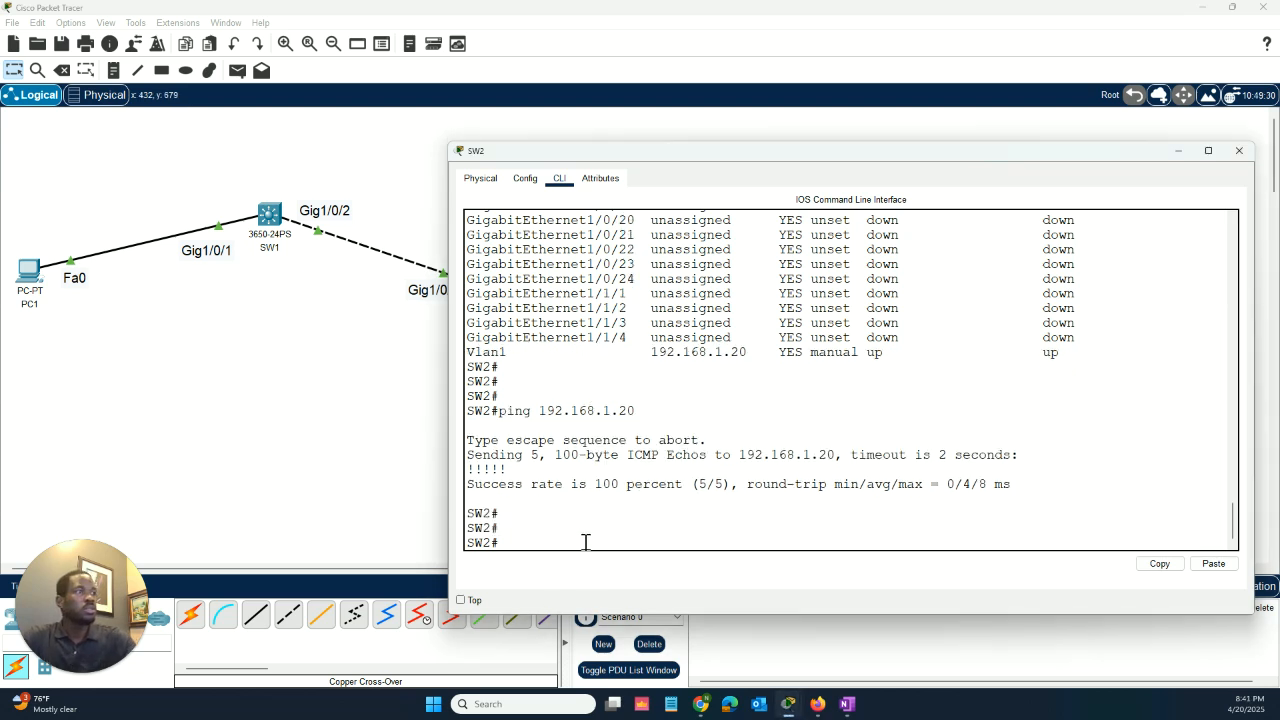
# List the VLANs on SW2 with show vlan and examine the reserved VLANs 1002 to 1005 and VLAN 1's port assignments.
pyautogui.write('show ')
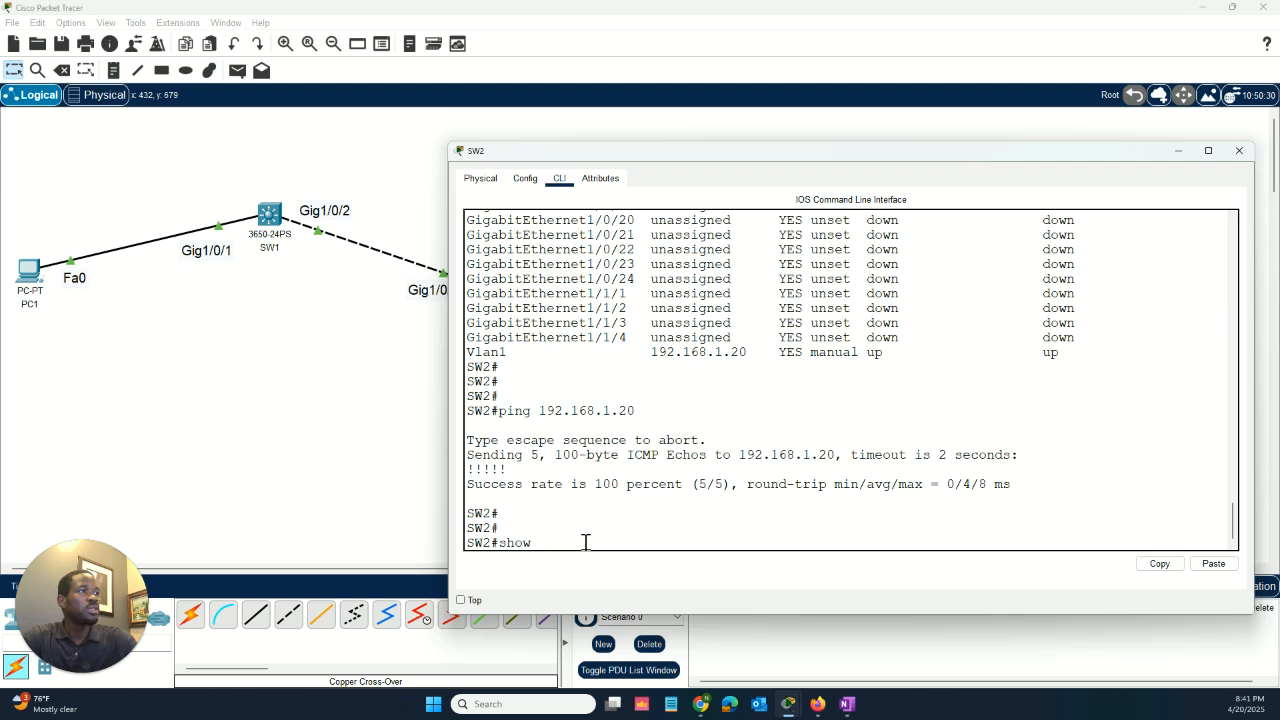
pyautogui.write('vlan')
pyautogui.press('Return')
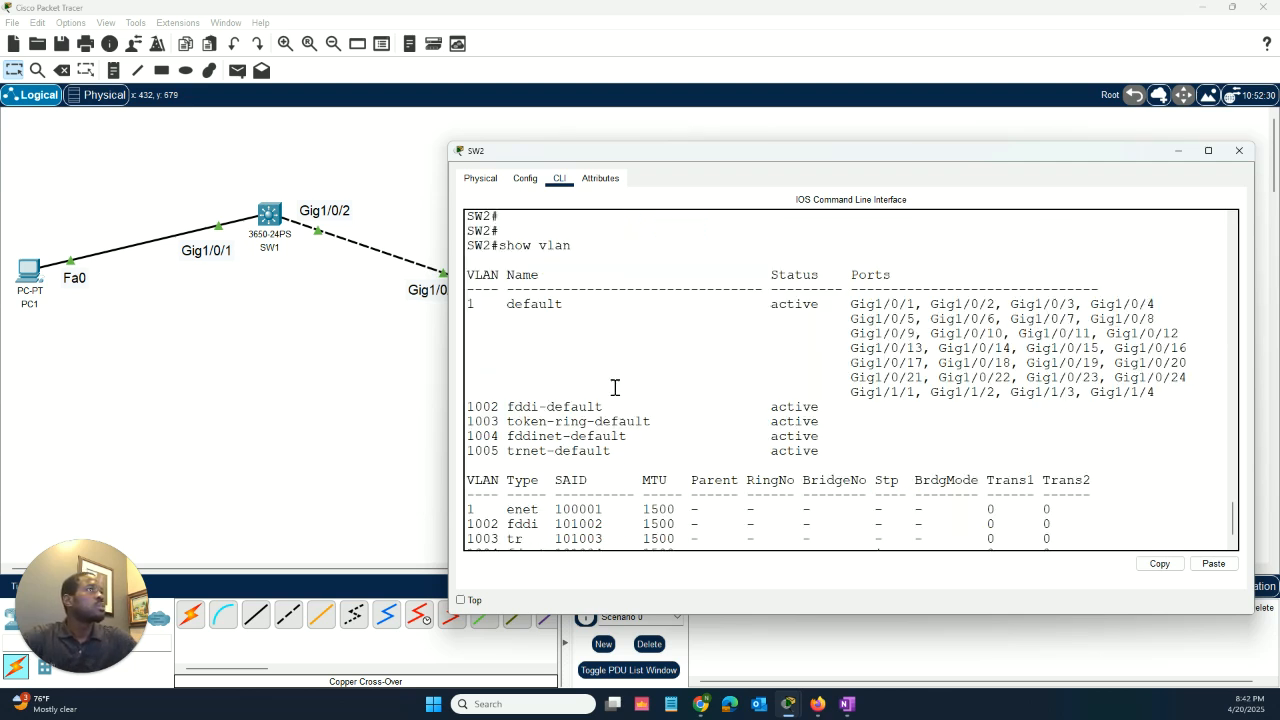
pyautogui.scroll(2, 614, 386)
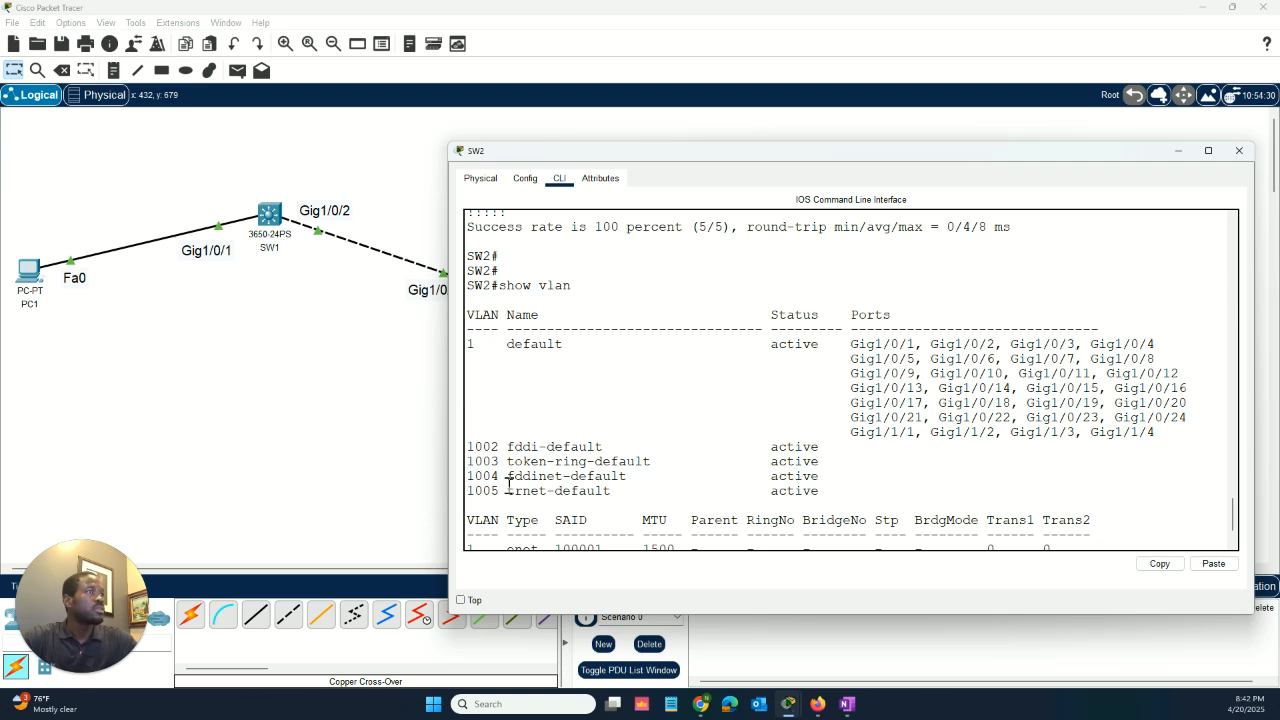
pyautogui.moveTo(469, 448); pyautogui.dragTo(623, 505)
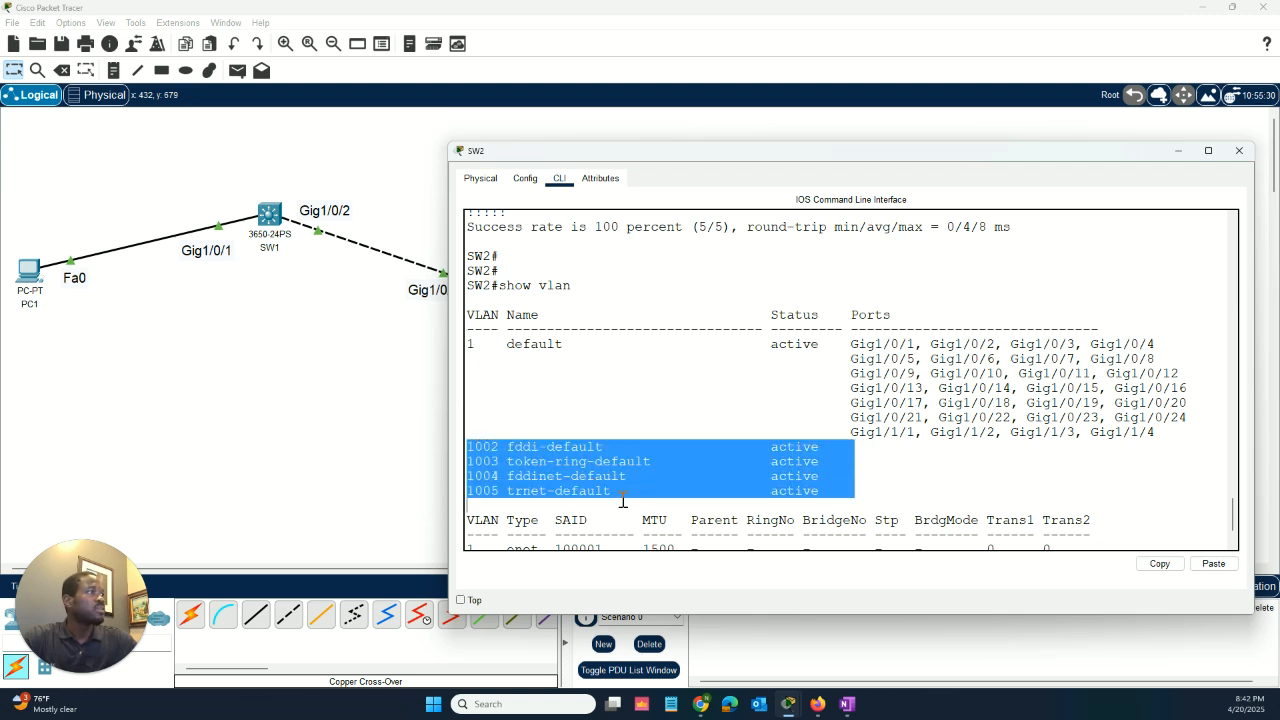
pyautogui.click(896, 453)
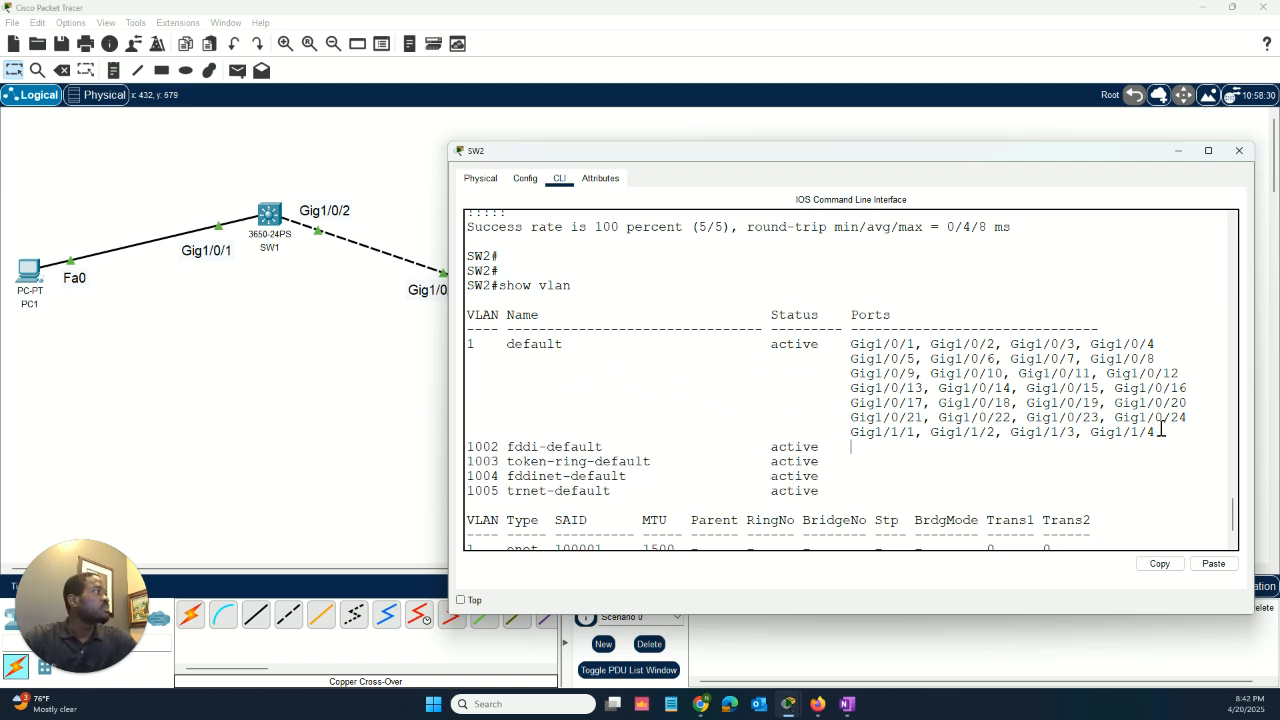
pyautogui.moveTo(1160, 432); pyautogui.dragTo(484, 345)
pyautogui.click(610, 329)
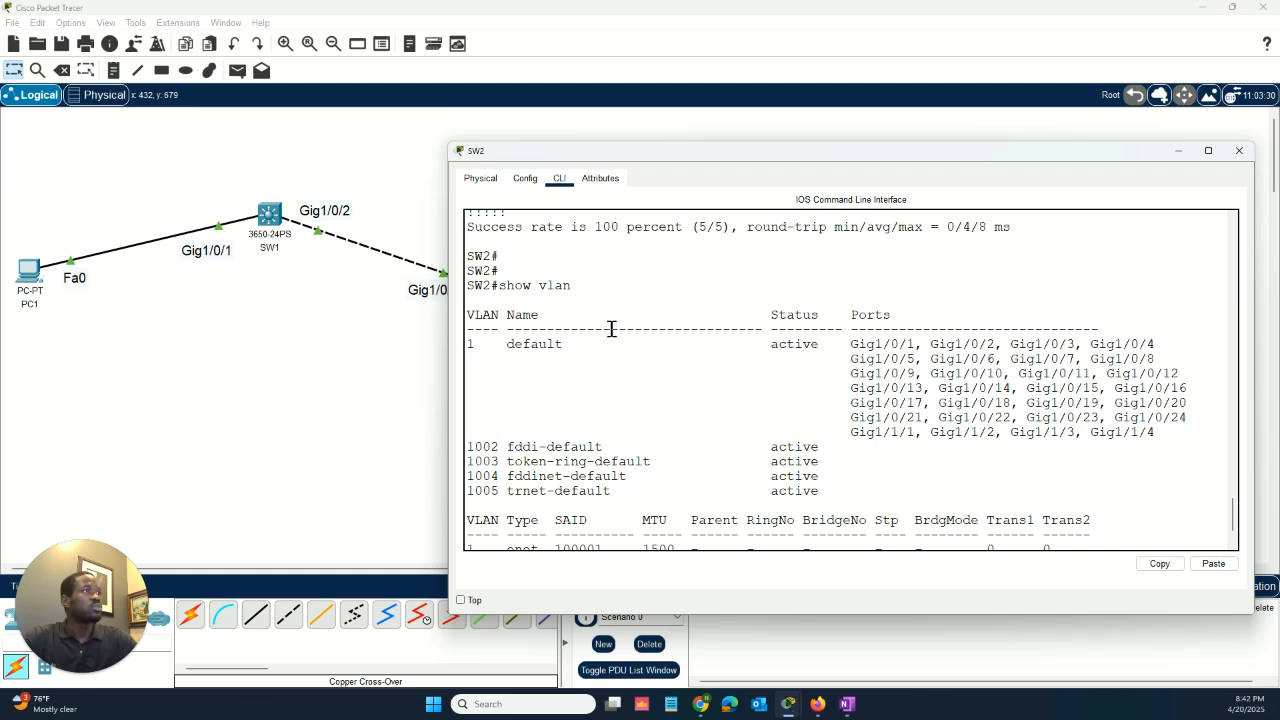
# Compare SW2's earlier Vlan1 interface entry with the VLAN table and display the remainder of the show vlan output.
pyautogui.scroll(5, 630, 378)
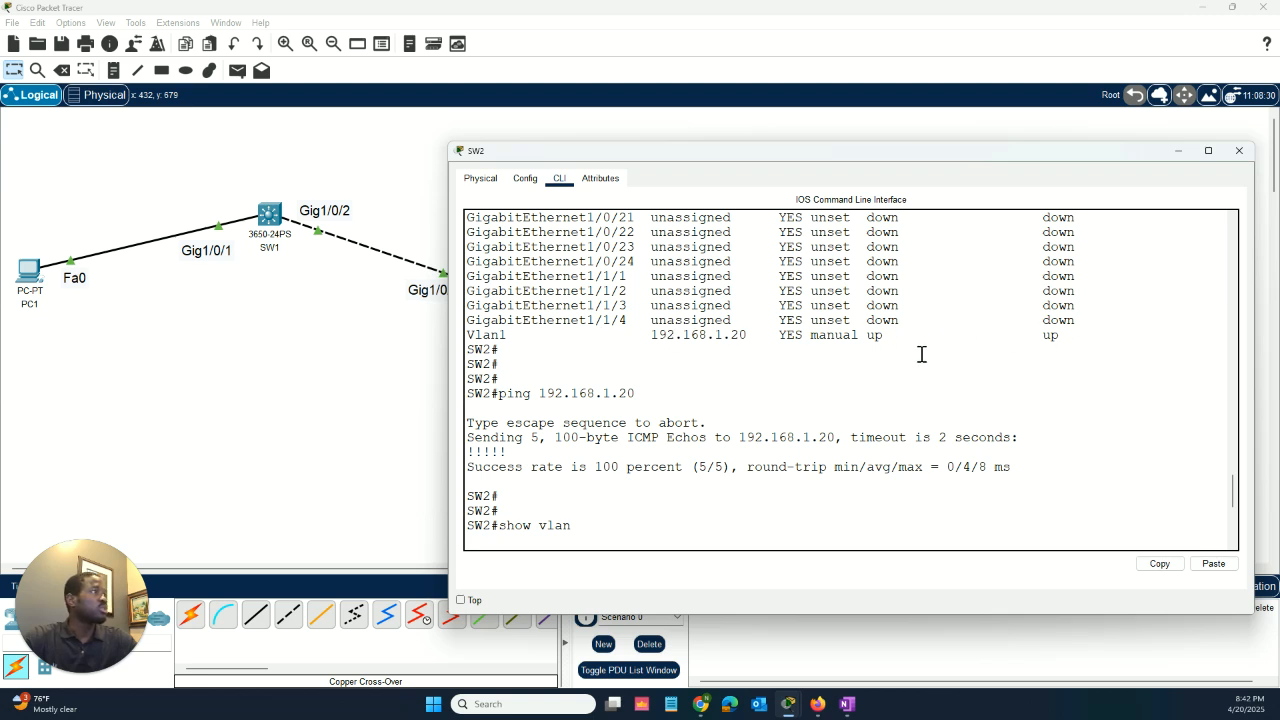
pyautogui.press('Return')
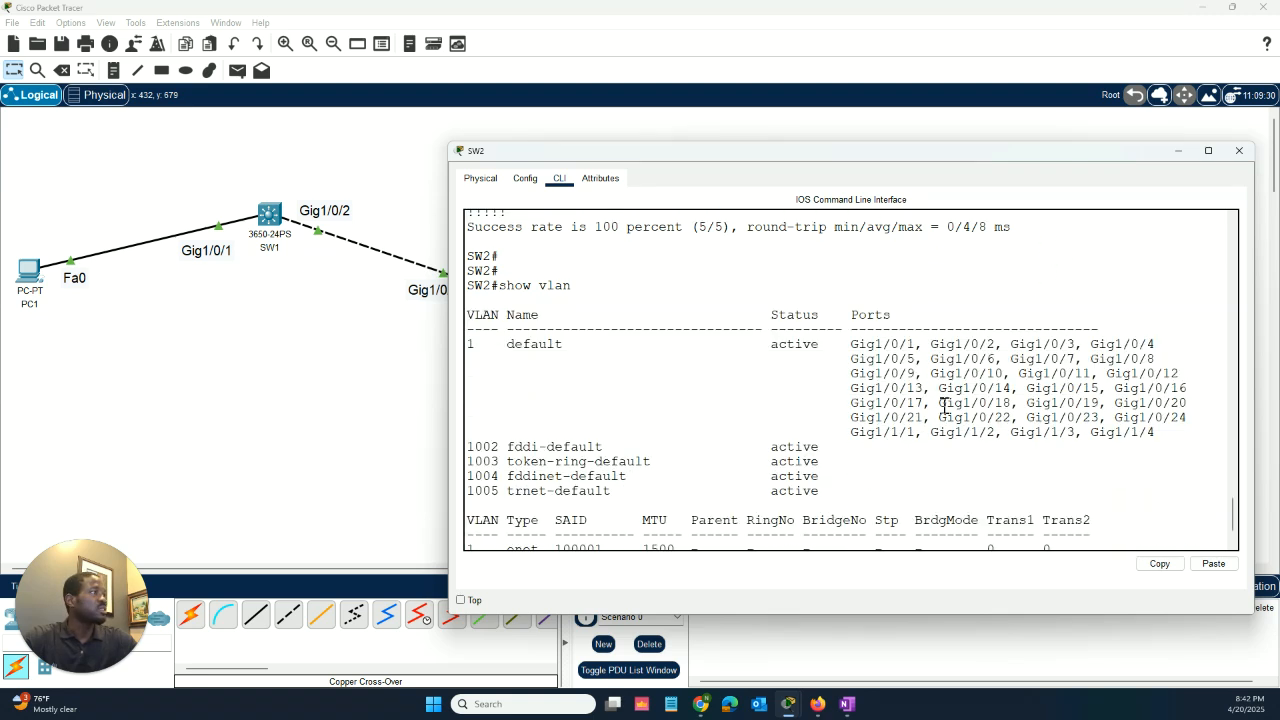
pyautogui.scroll(-1, 945, 404)
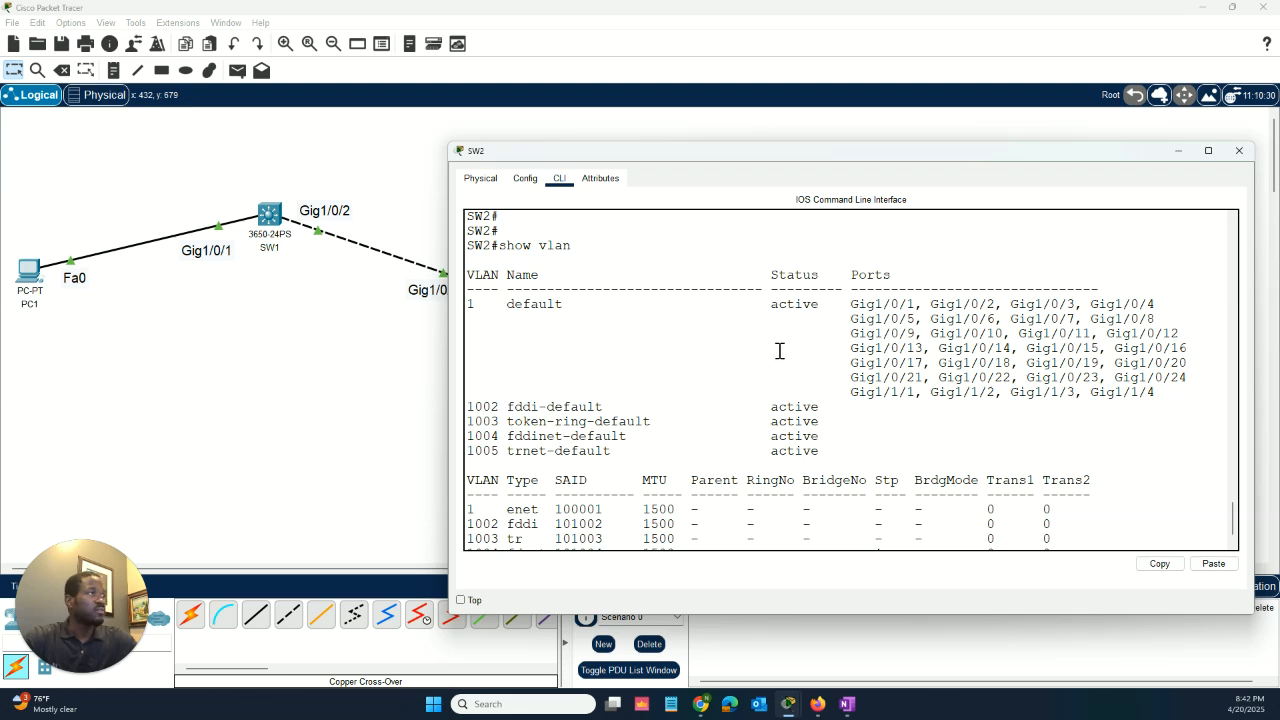
pyautogui.scroll(-1, 958, 390)
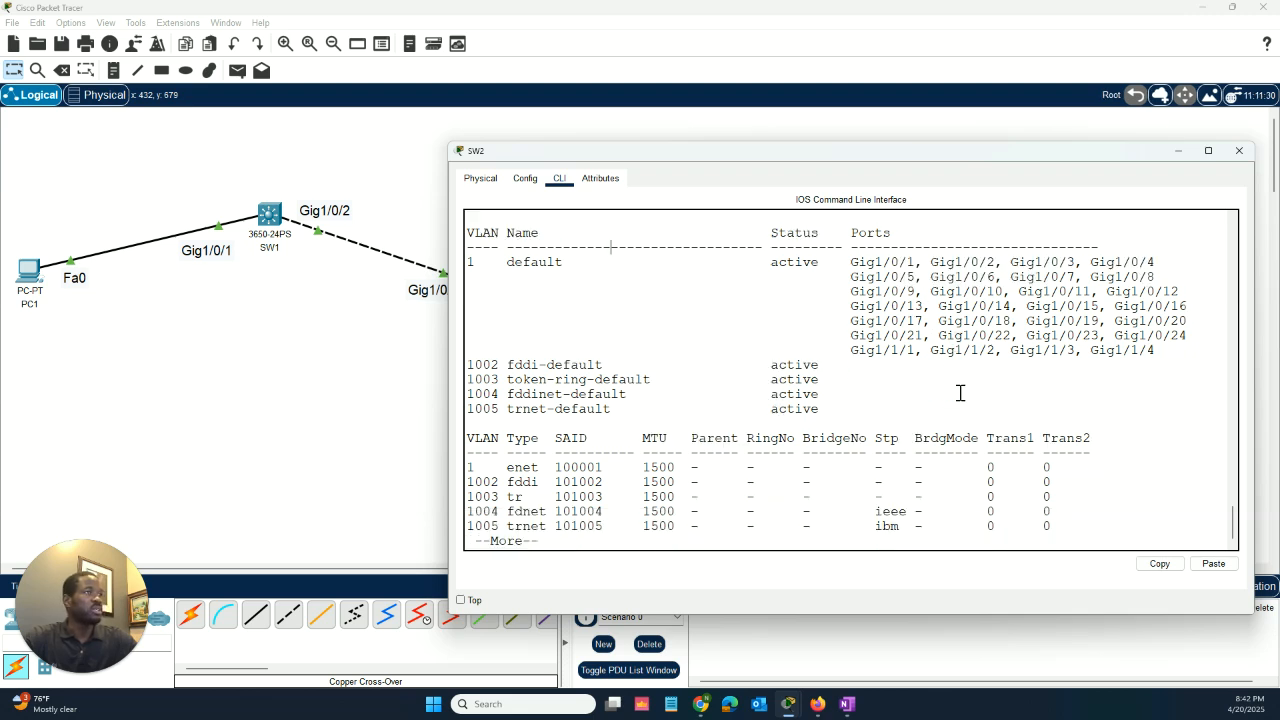
pyautogui.press('space')
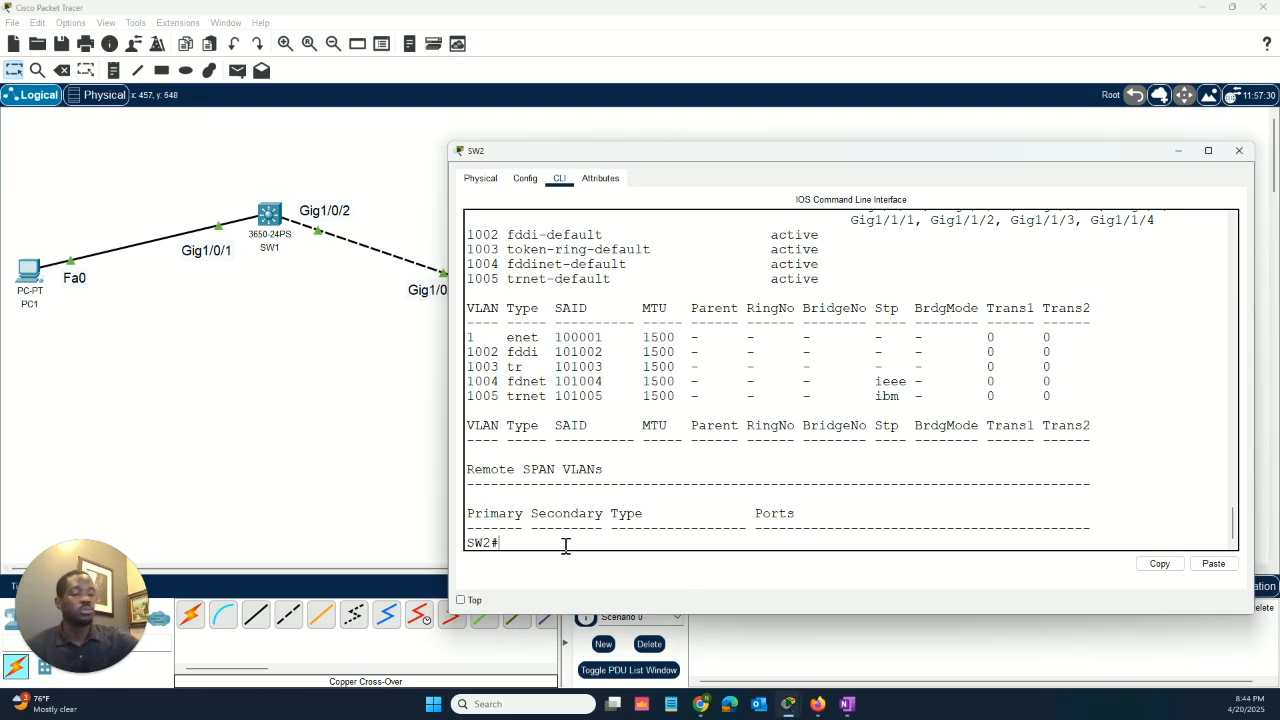
# Ping SW2's own VLAN 1 address 192.168.1.20 again from its privileged EXEC prompt.
pyautogui.press('Return')
pyautogui.press('Return')
pyautogui.press('Return')
pyautogui.write('ping')
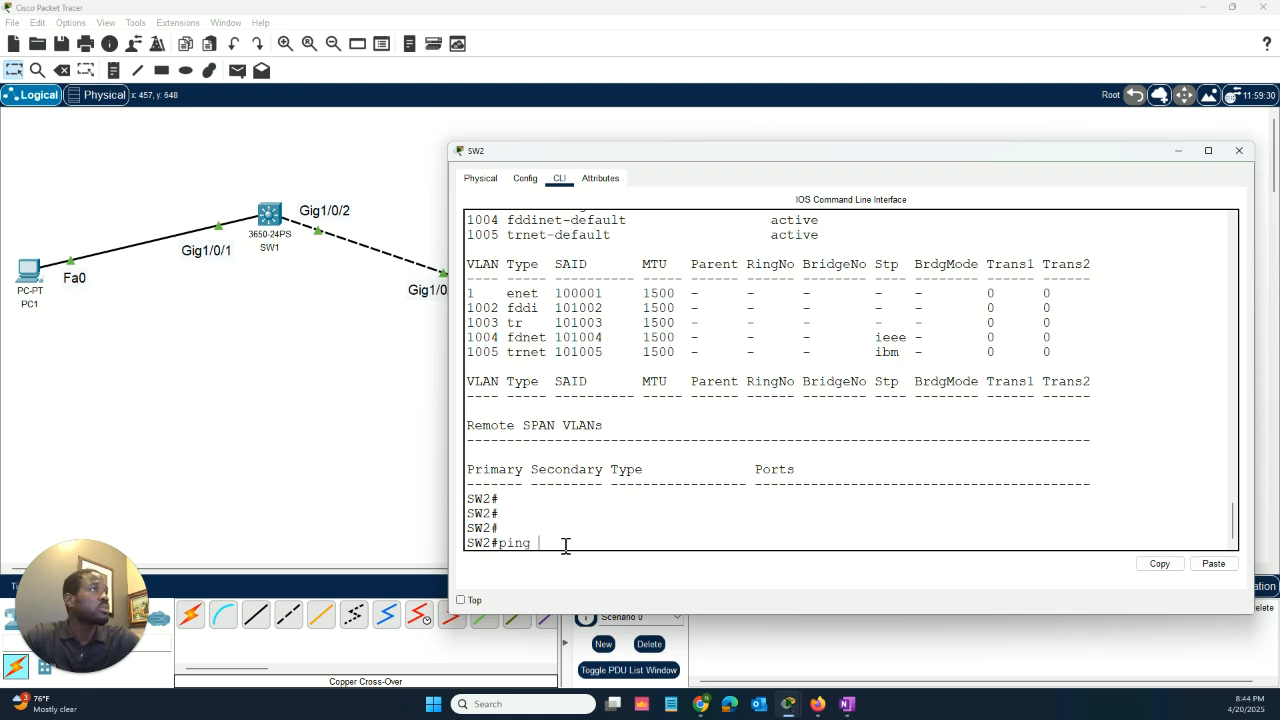
pyautogui.scroll(5, 688, 364)
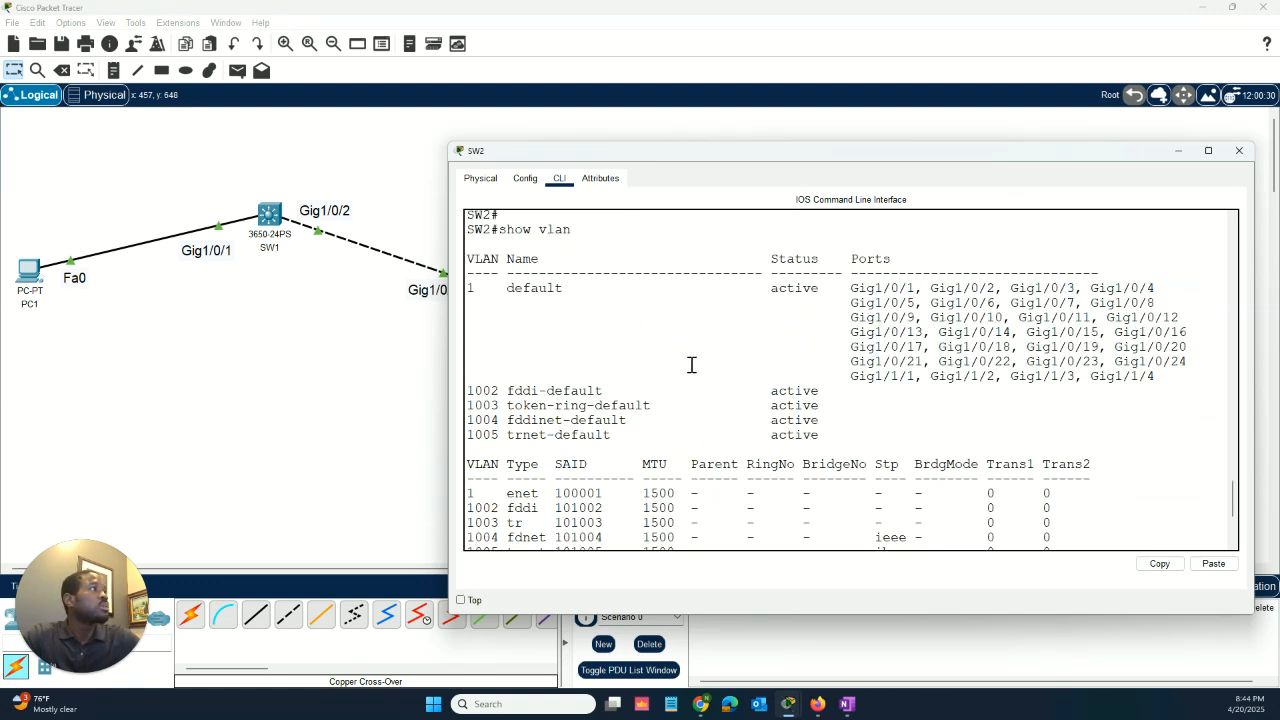
pyautogui.scroll(5, 691, 364)
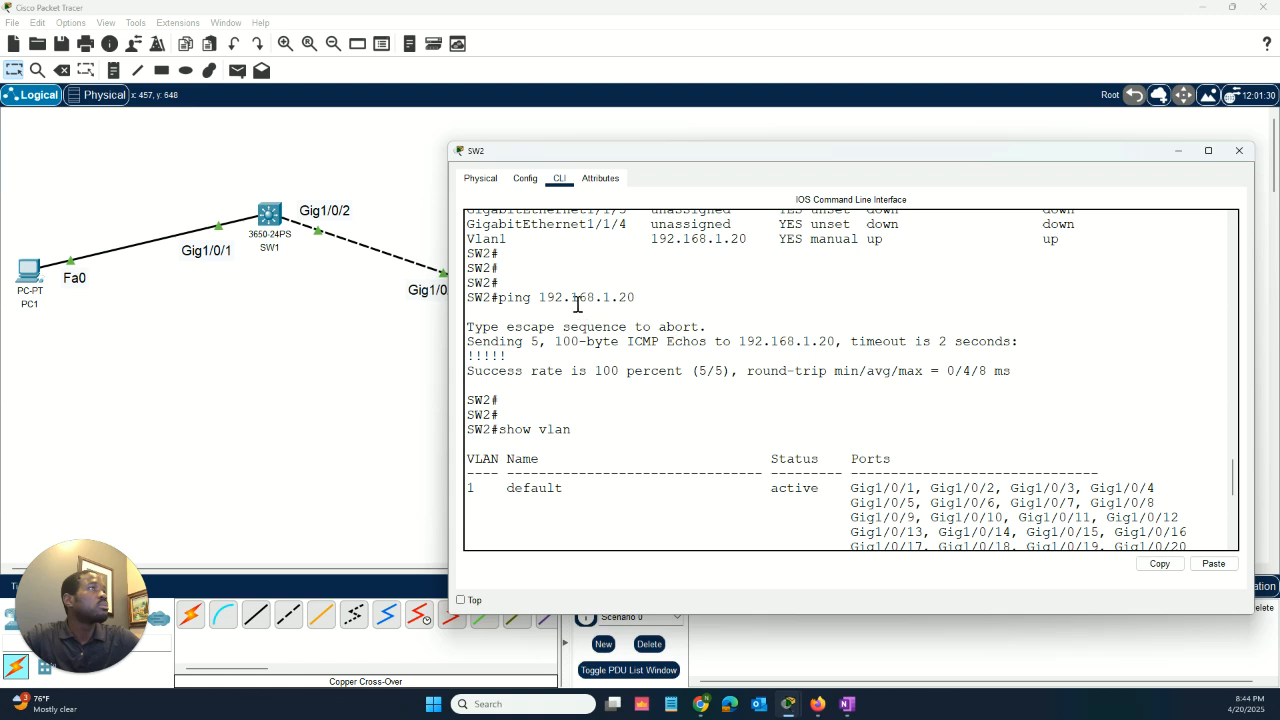
pyautogui.scroll(-5, 718, 361)
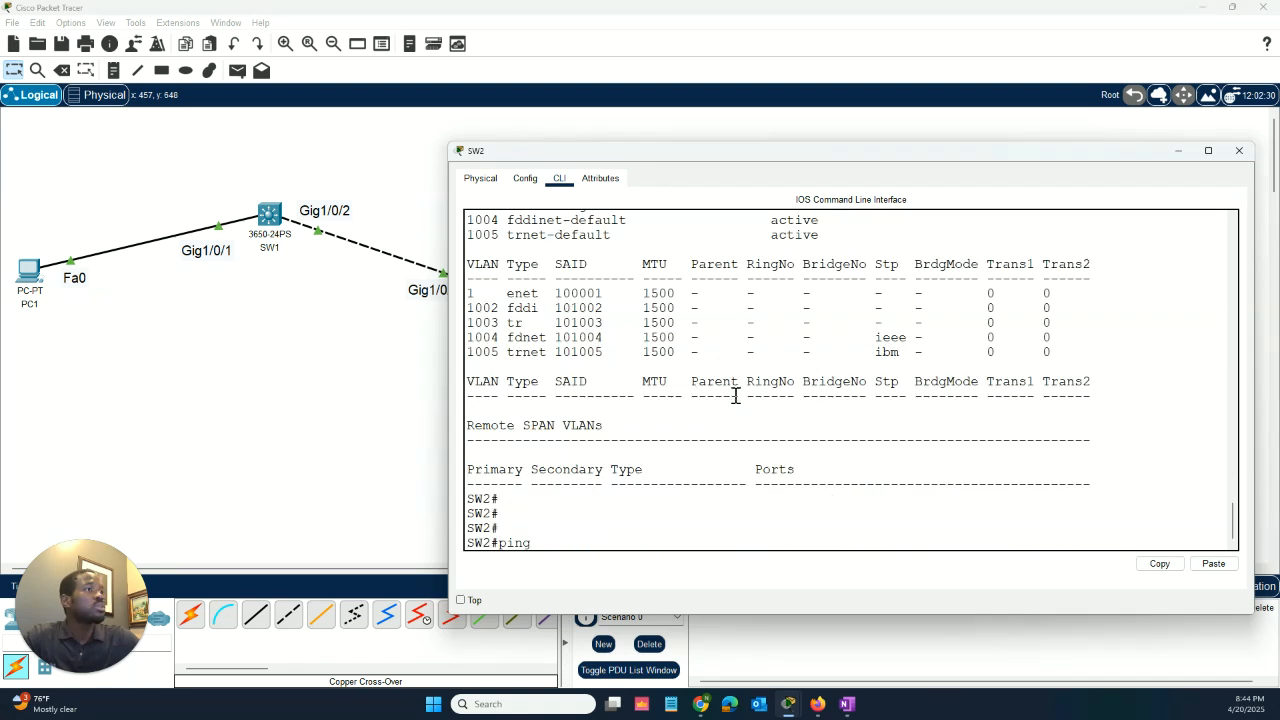
pyautogui.write('1')
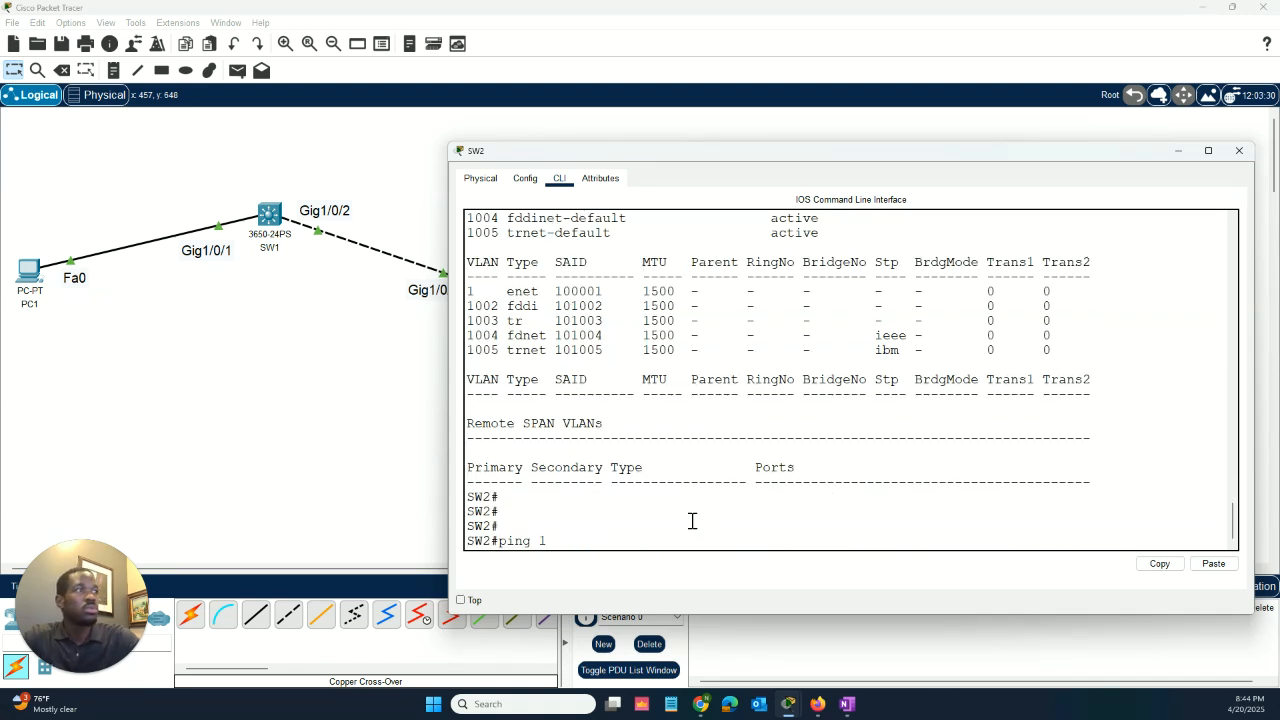
pyautogui.write('02.168')
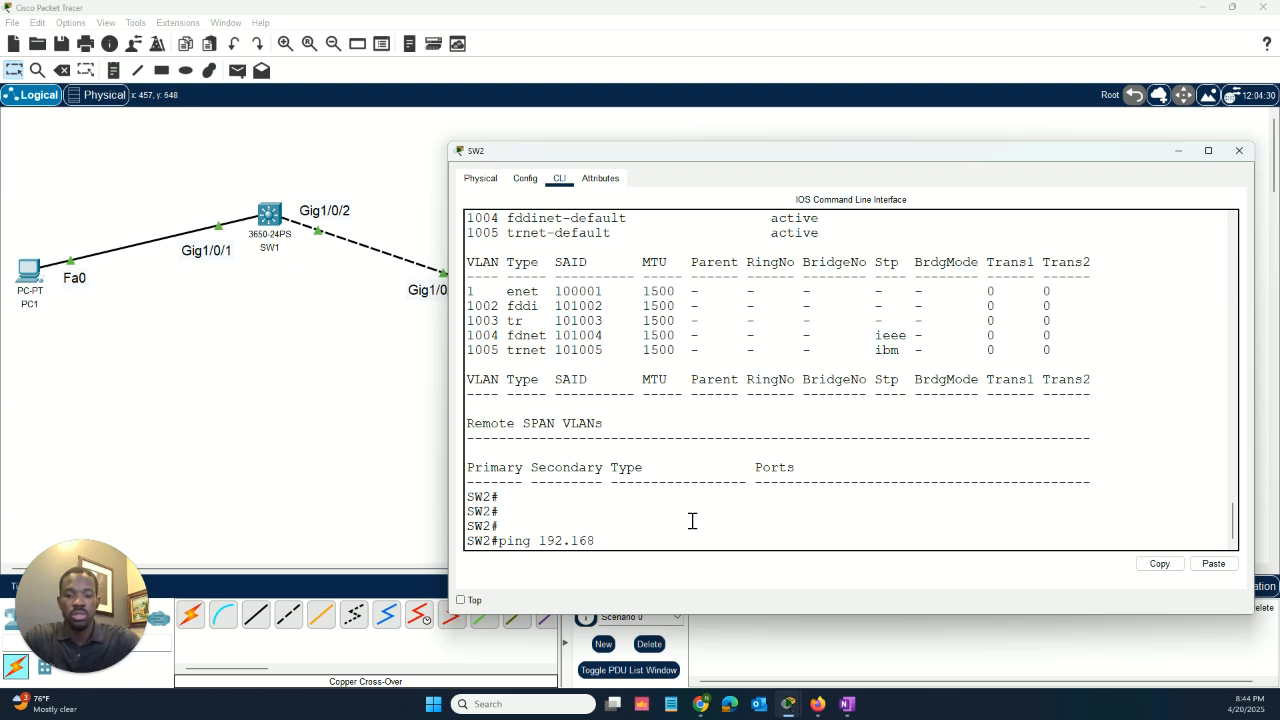
pyautogui.write('.1.20')
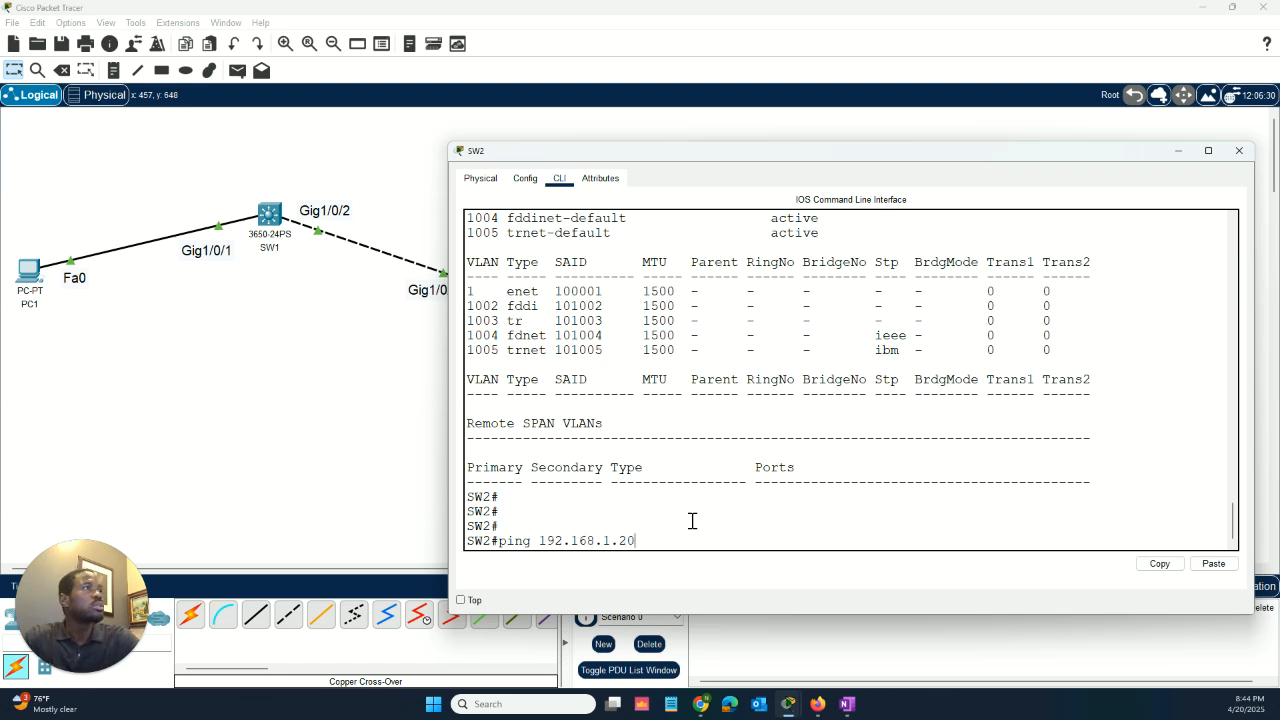
pyautogui.press('Return')
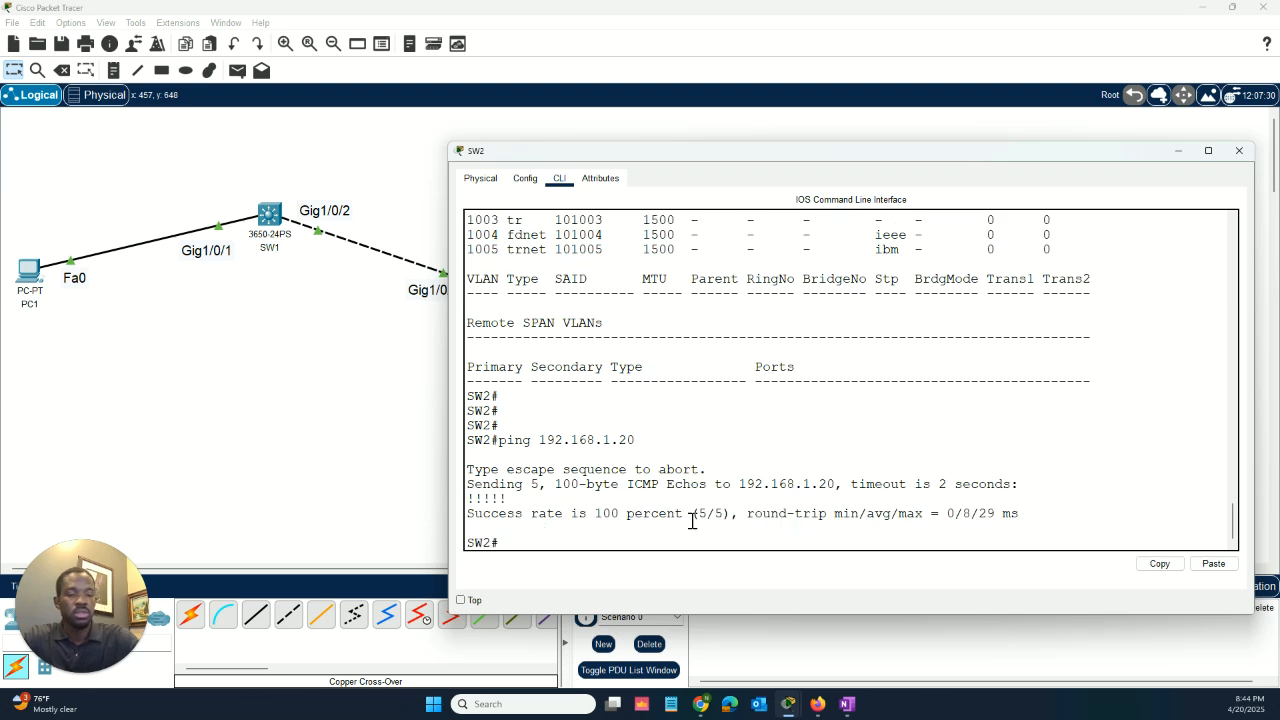
# Ping SW1's VLAN 1 address 192.168.1.10 from SW2 twice in a row.
pyautogui.press('Return')
pyautogui.press('Return')
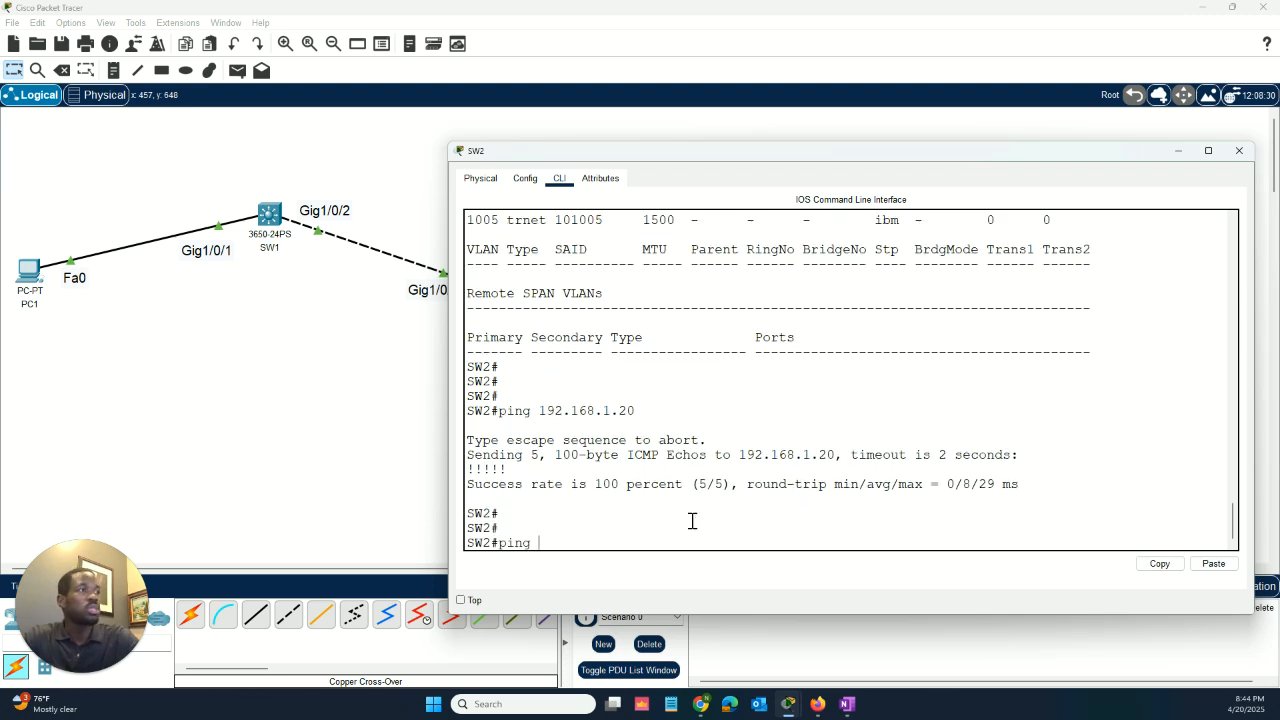
pyautogui.write('ping')
pyautogui.press('Up')
pyautogui.press('BackSpace')
pyautogui.press('BackSpace')
pyautogui.write('10')
pyautogui.press('Return')
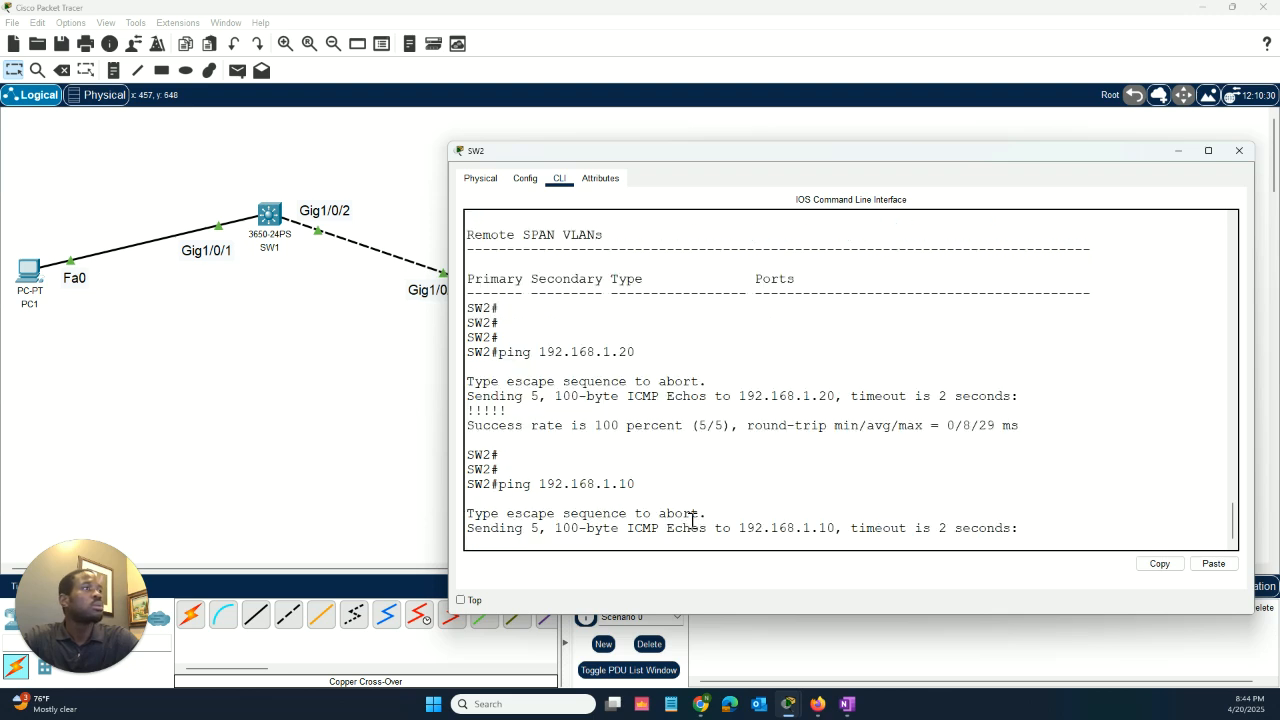
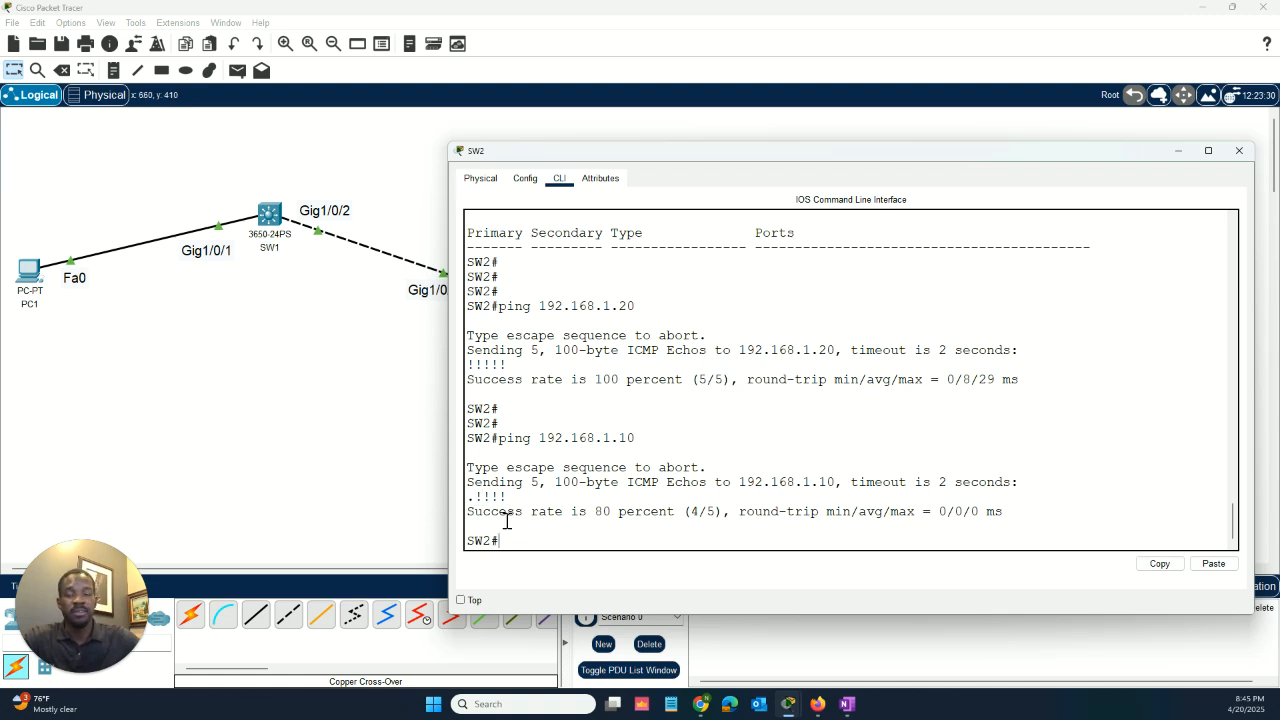
pyautogui.press('Up')
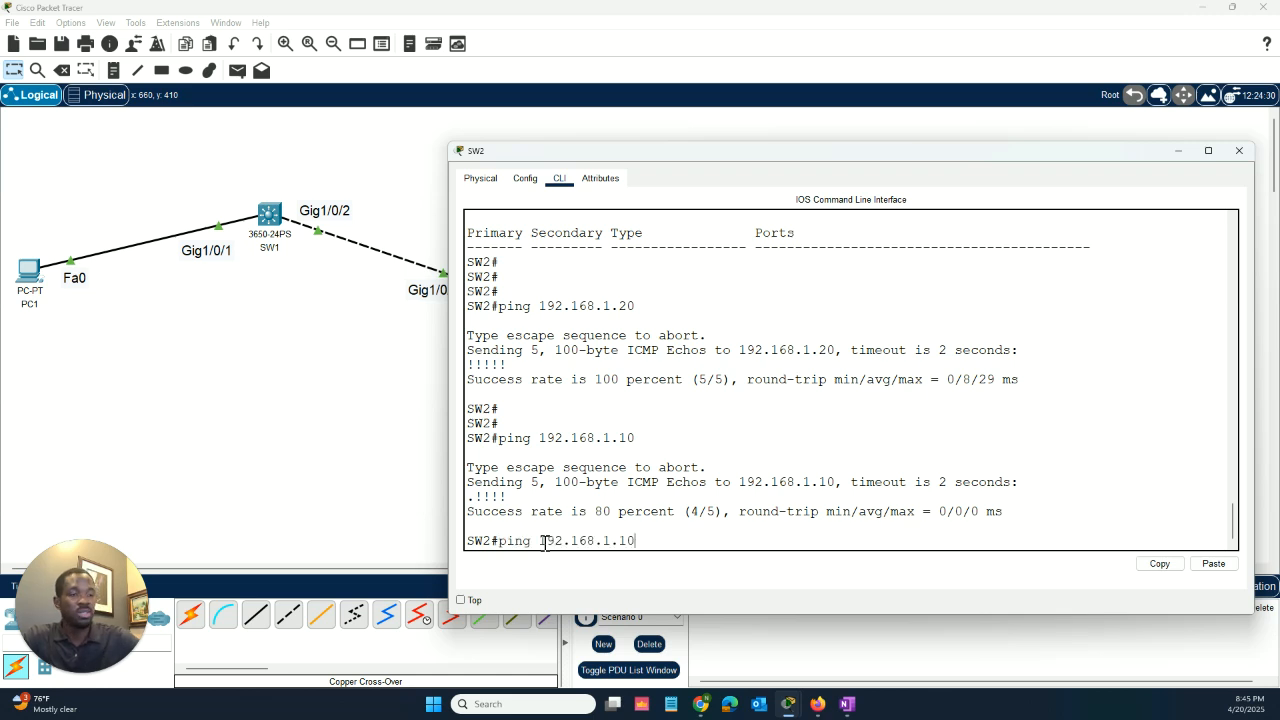
pyautogui.press('Return')
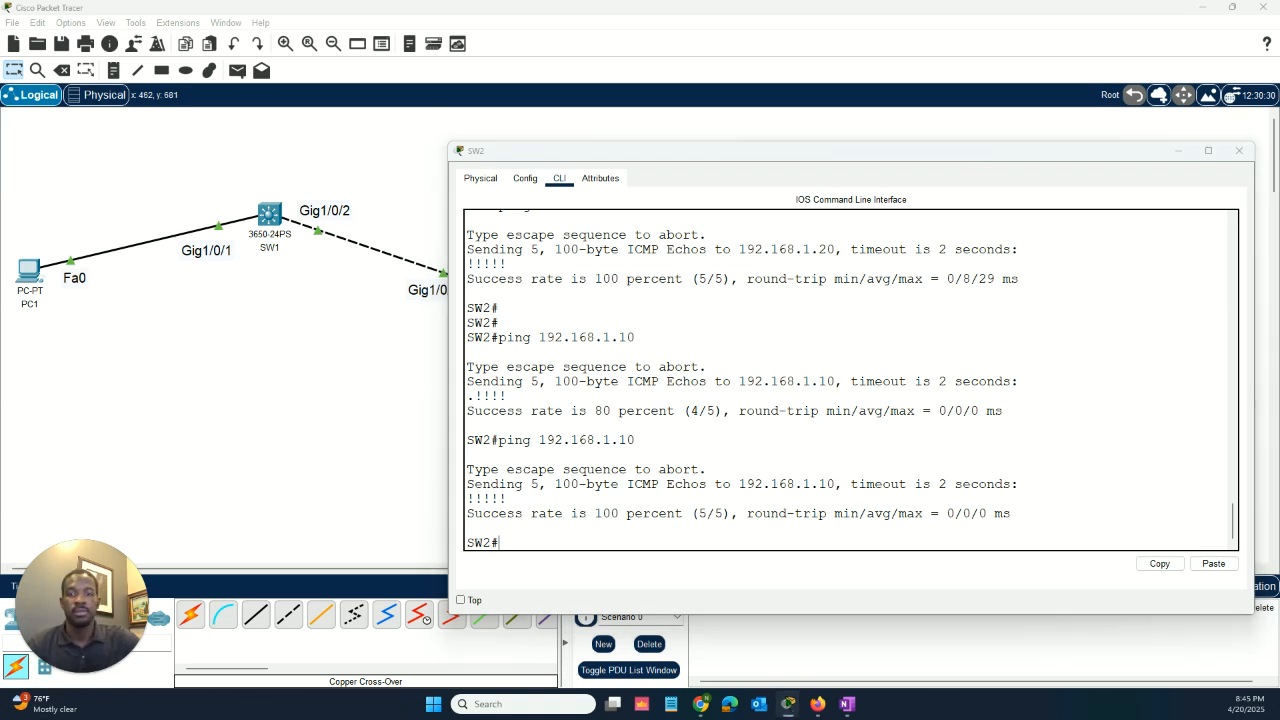
# Minimize SW2's window, open SW1's command line at its latest prompt and enlarge the SW1 window.
pyautogui.click(785, 542)
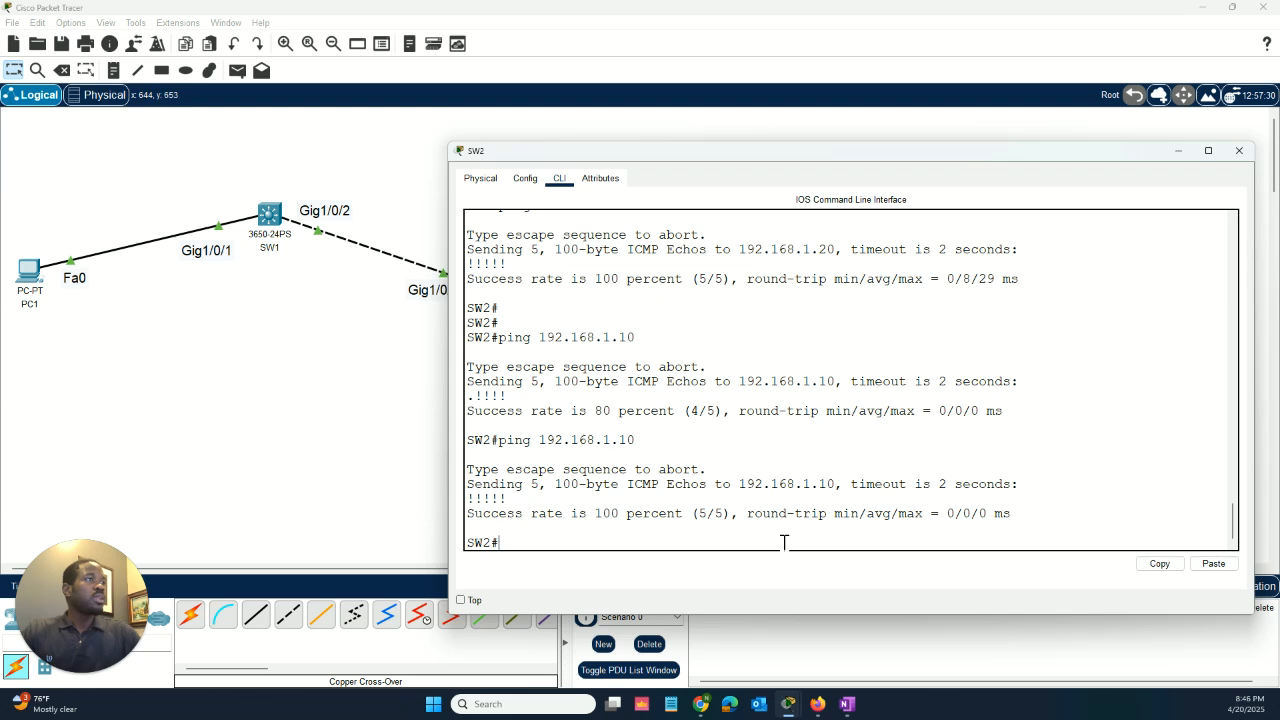
pyautogui.moveTo(707, 155); pyautogui.dragTo(735, 163)
pyautogui.moveTo(1174, 166); pyautogui.dragTo(1027, 145)
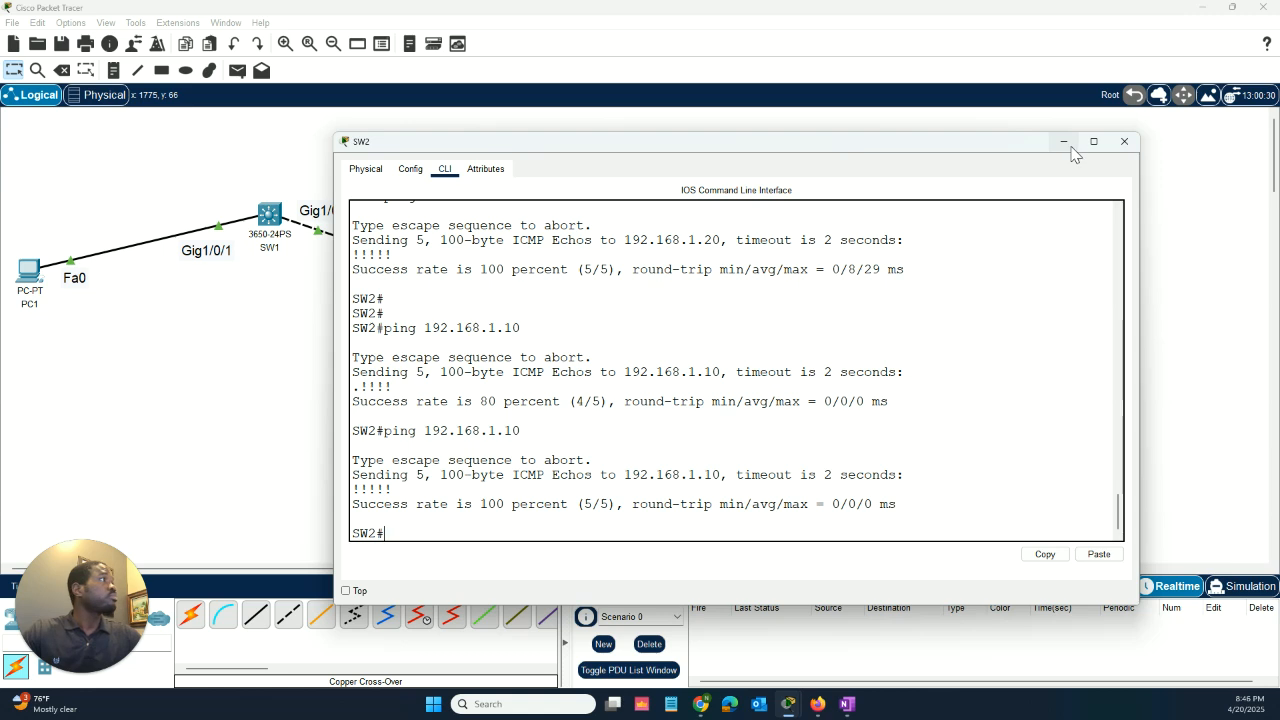
pyautogui.click(1068, 142)
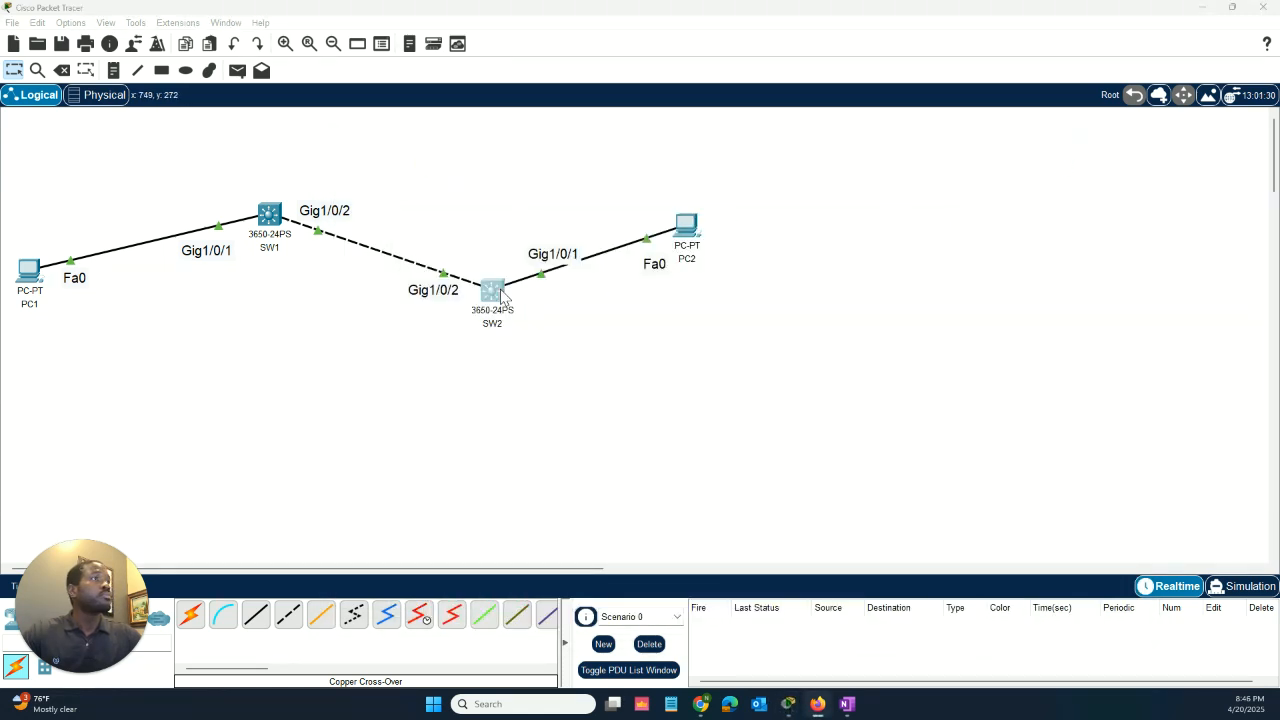
pyautogui.click(269, 218)
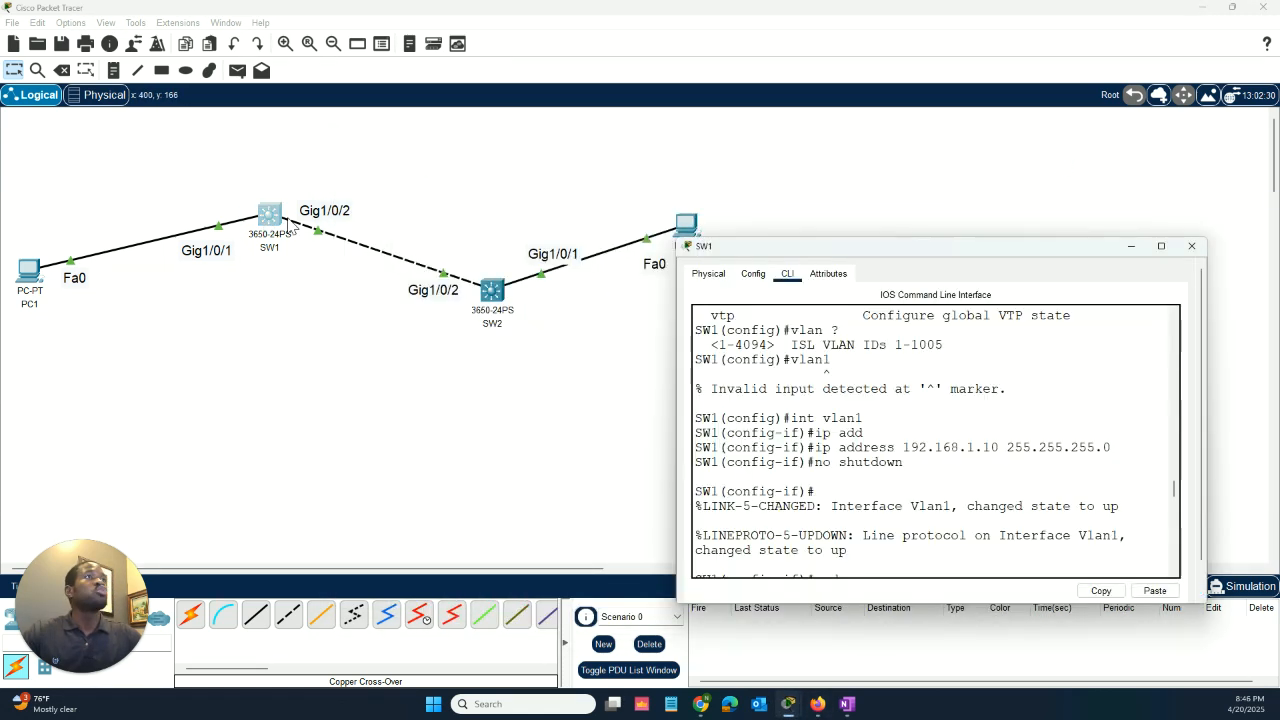
pyautogui.scroll(-10, 980, 520)
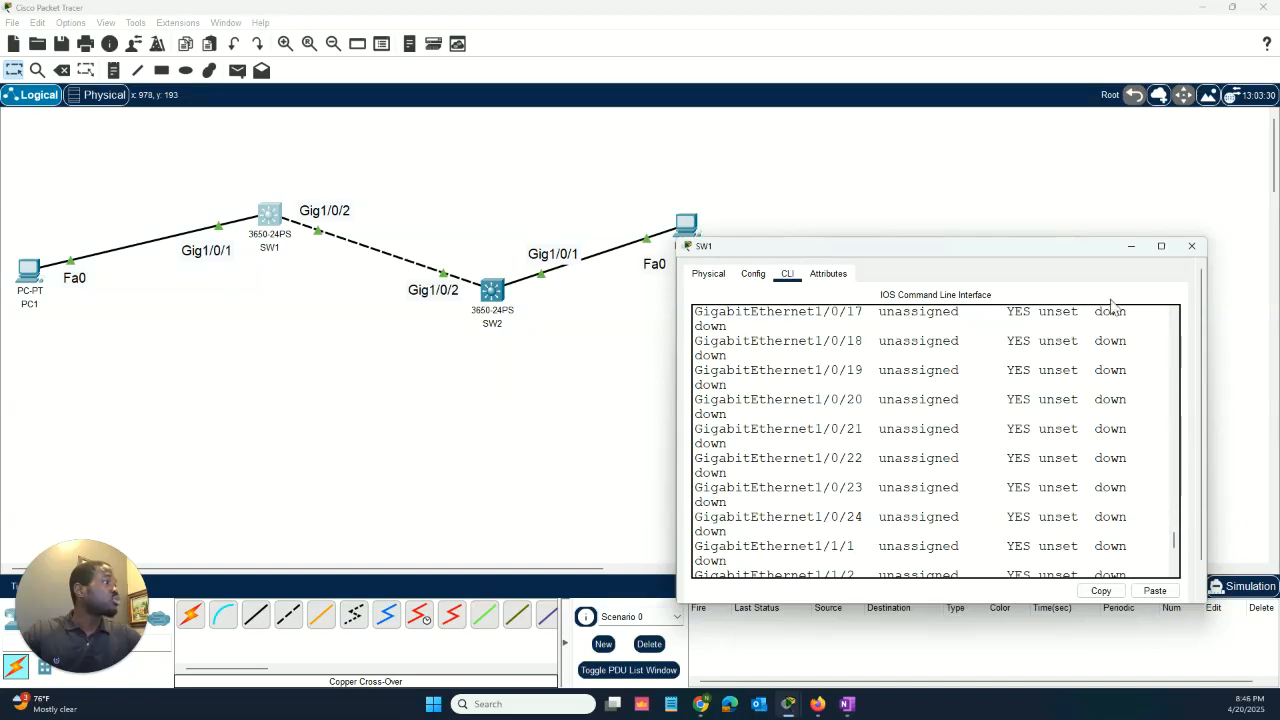
pyautogui.moveTo(678, 239); pyautogui.dragTo(459, 169)
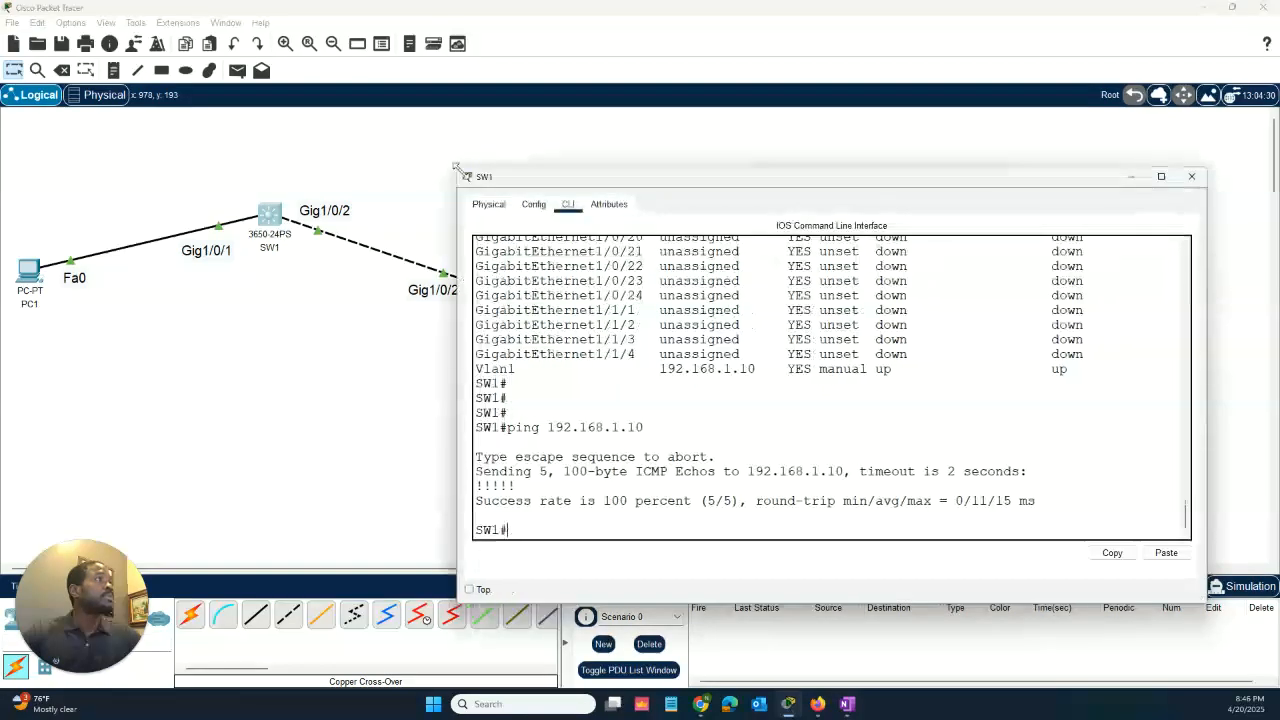
# Ping SW1's own VLAN 1 address 192.168.1.10 from its command line.
pyautogui.press('Return')
pyautogui.press('Return')
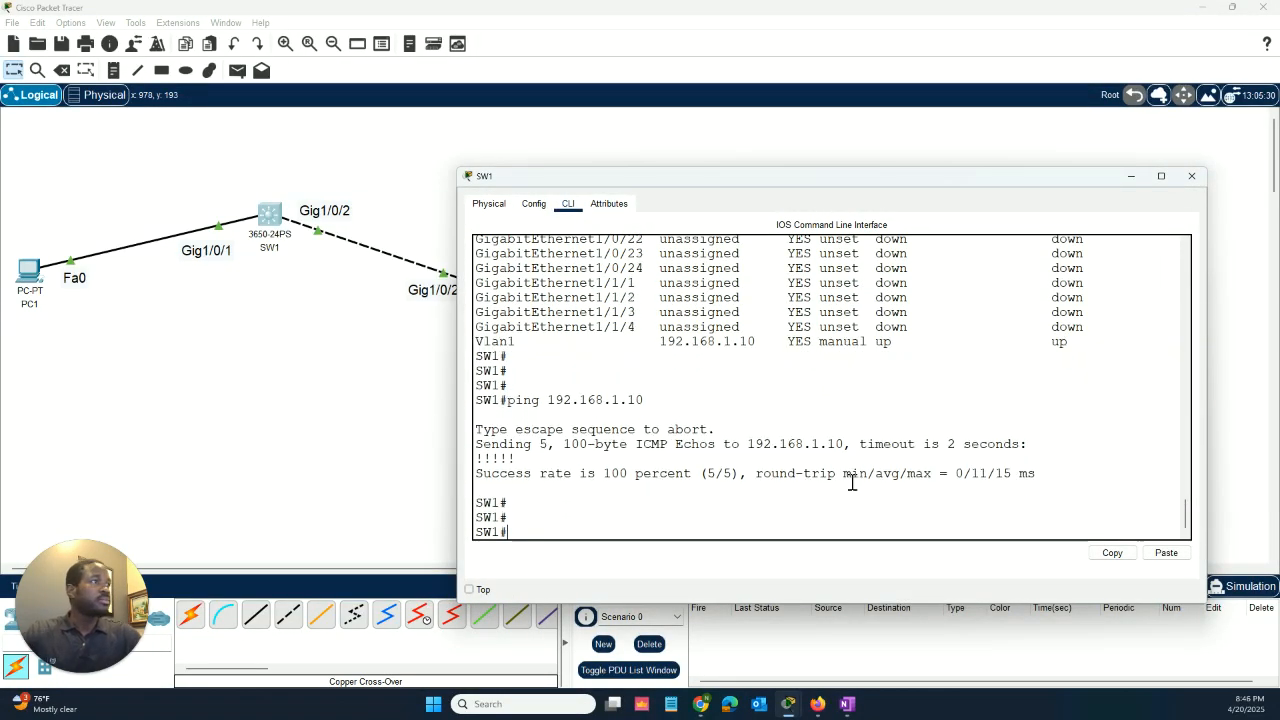
pyautogui.press('Up')
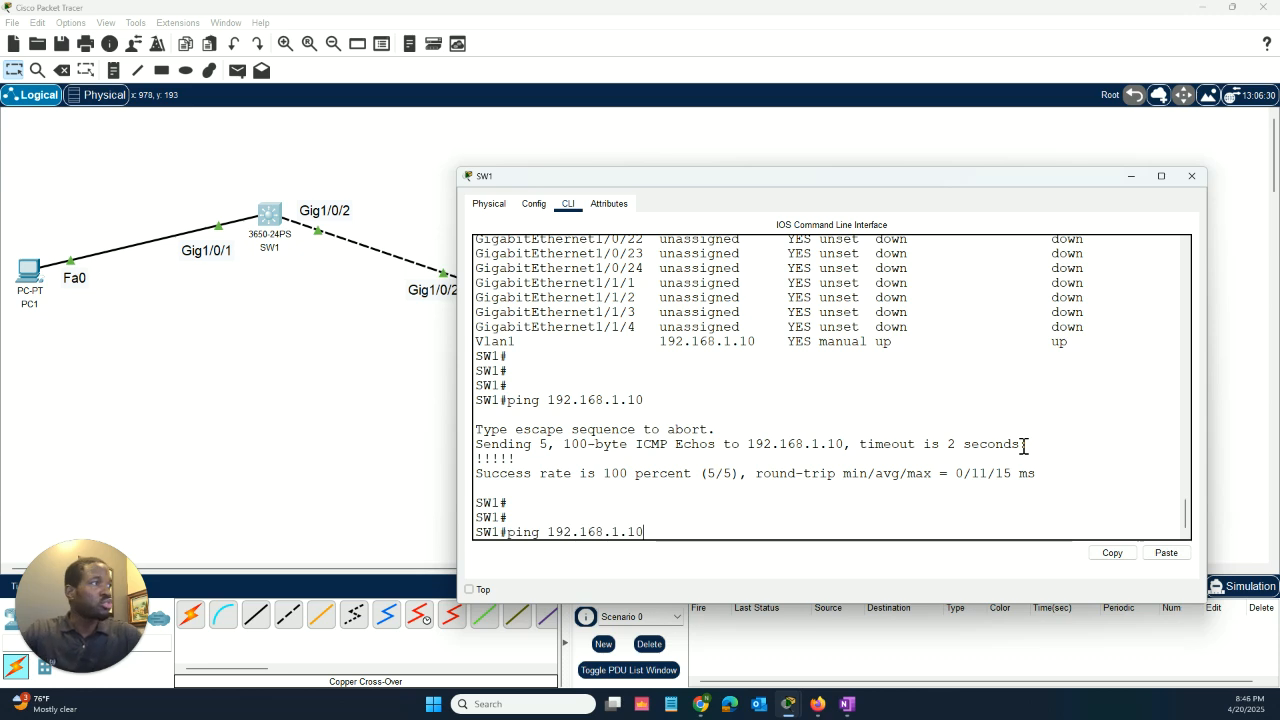
pyautogui.press('Return')
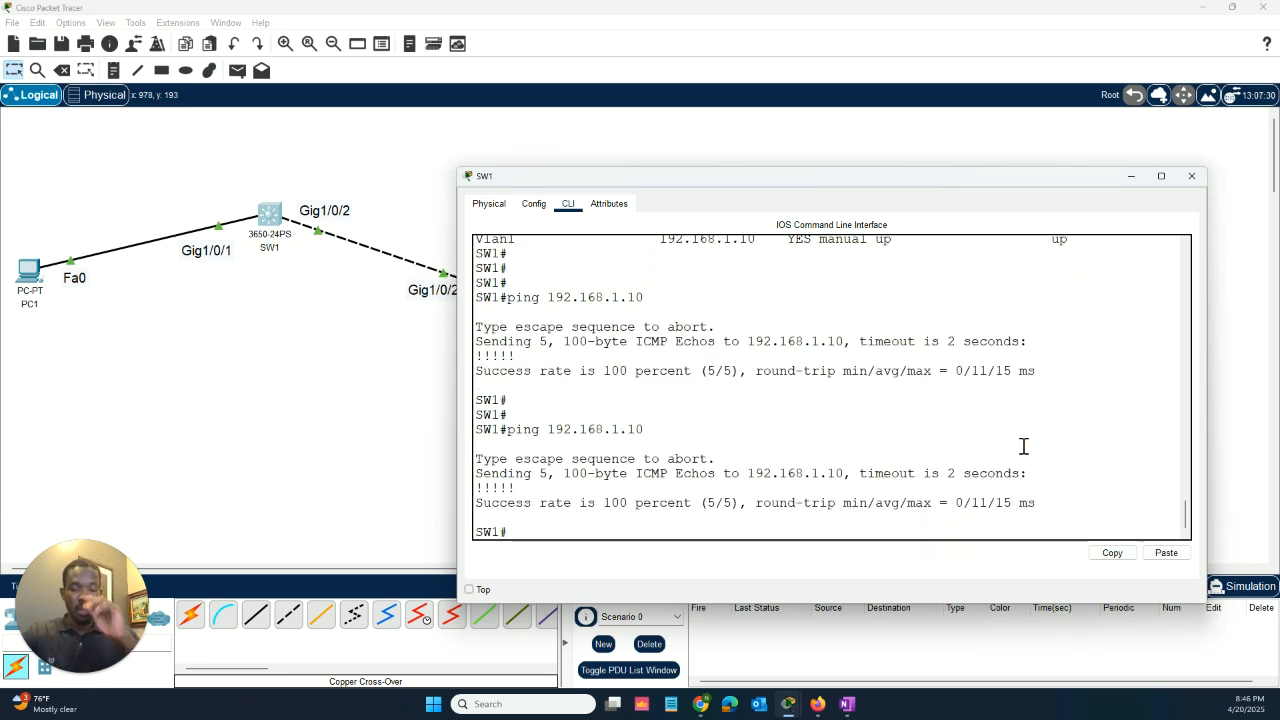
# Ping SW2's VLAN 1 address 192.168.1.20 from SW1.
pyautogui.press('Up')
pyautogui.press('BackSpace')
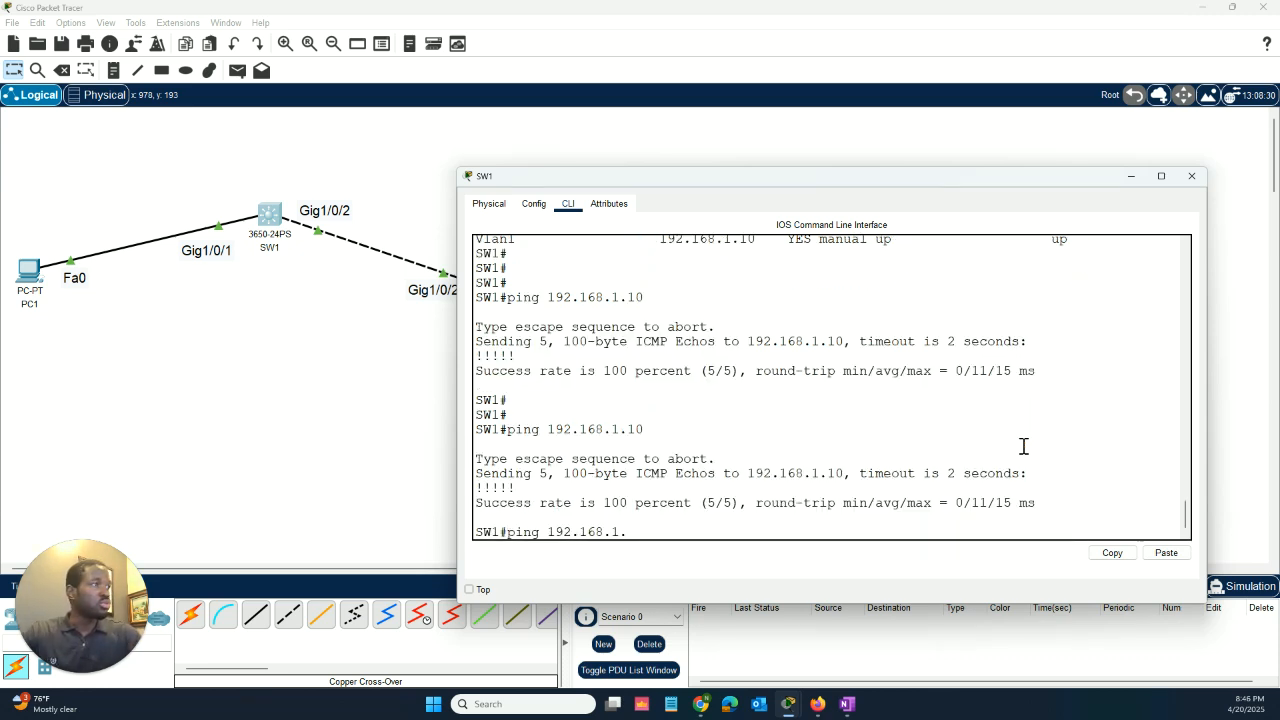
pyautogui.write('20')
pyautogui.press('Return')
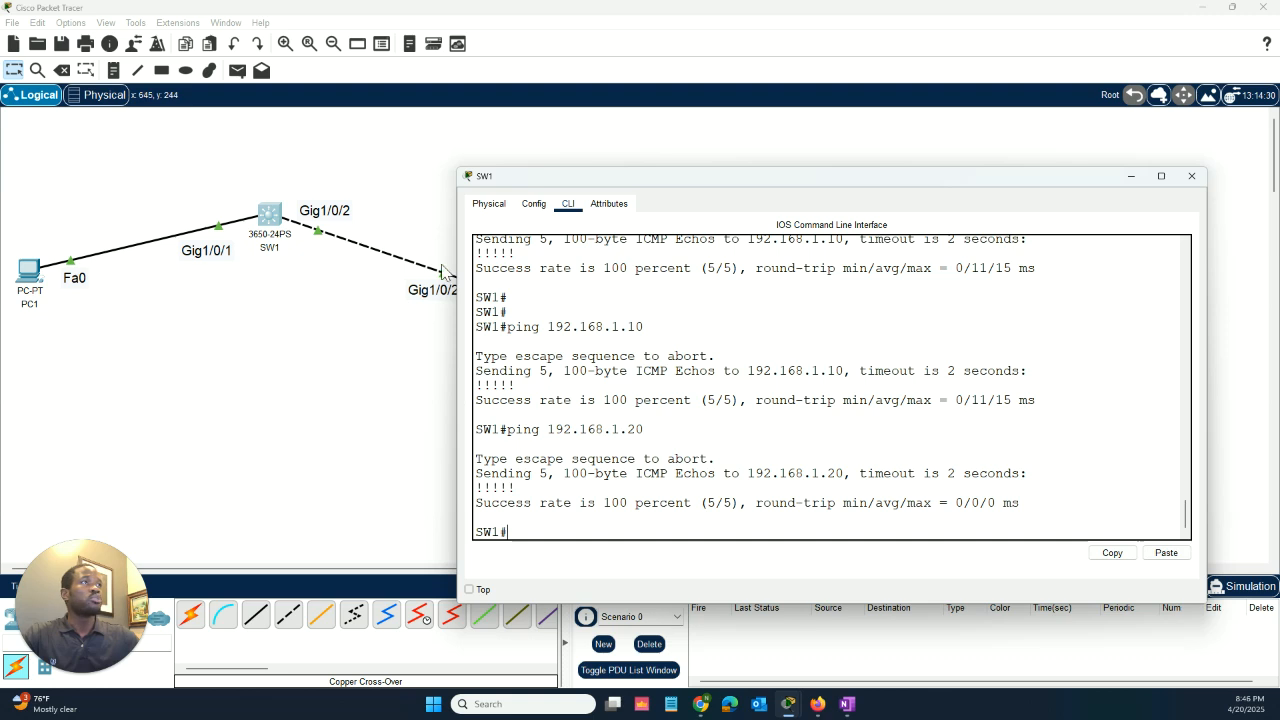
# Save SW1's running configuration to startup-config from its command line, accepting the default destination filename.
pyautogui.moveTo(536, 177); pyautogui.dragTo(538, 118)
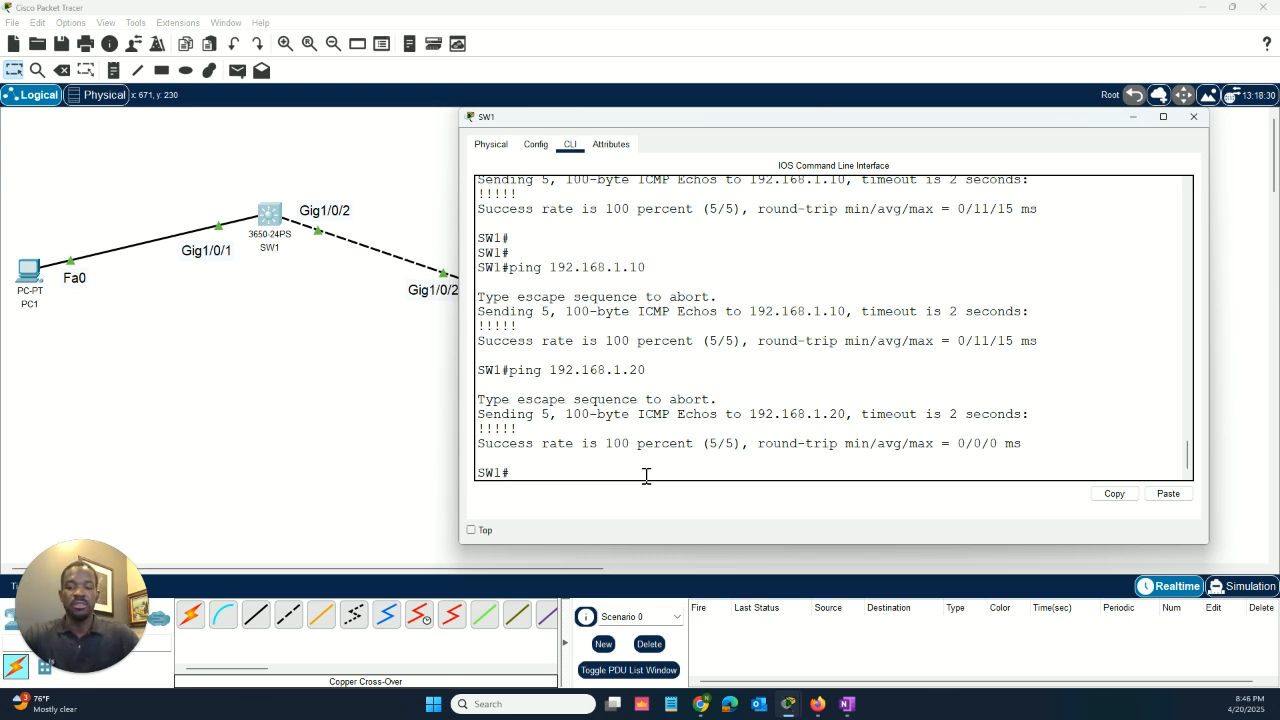
pyautogui.press('BackSpace')
pyautogui.write('y')
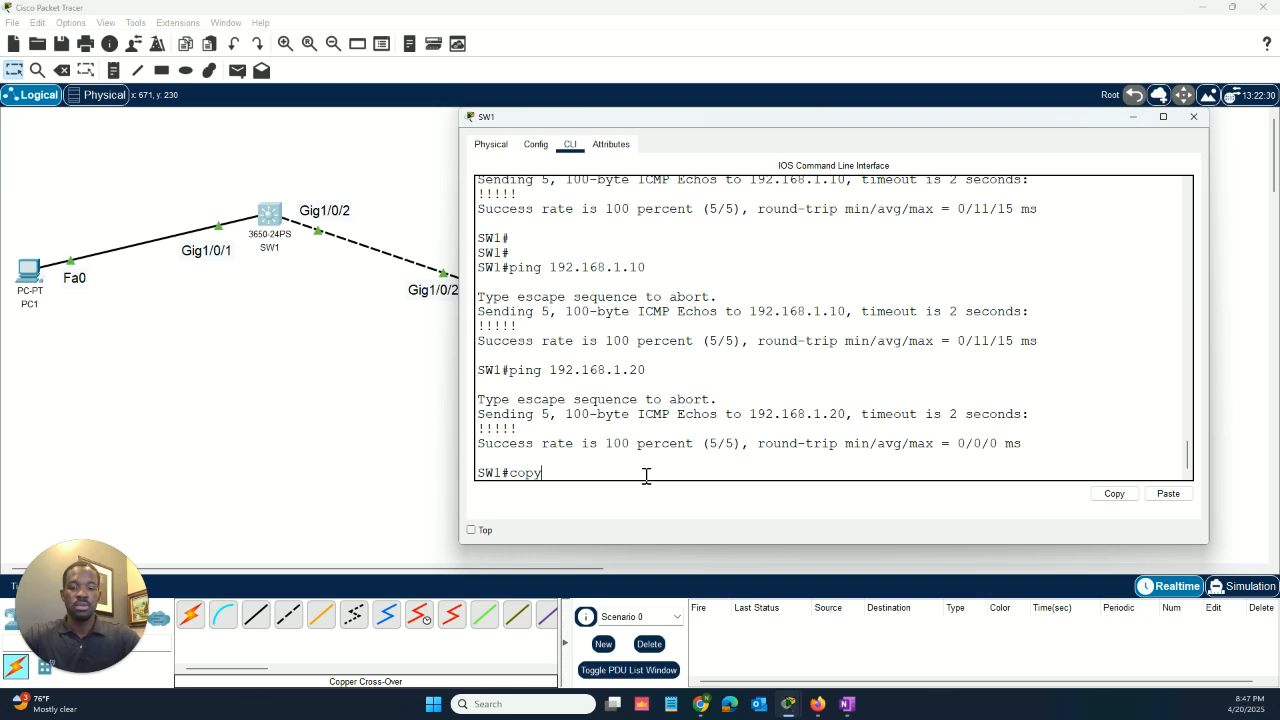
pyautogui.write('y')
pyautogui.press('Tab')
pyautogui.write('runn')
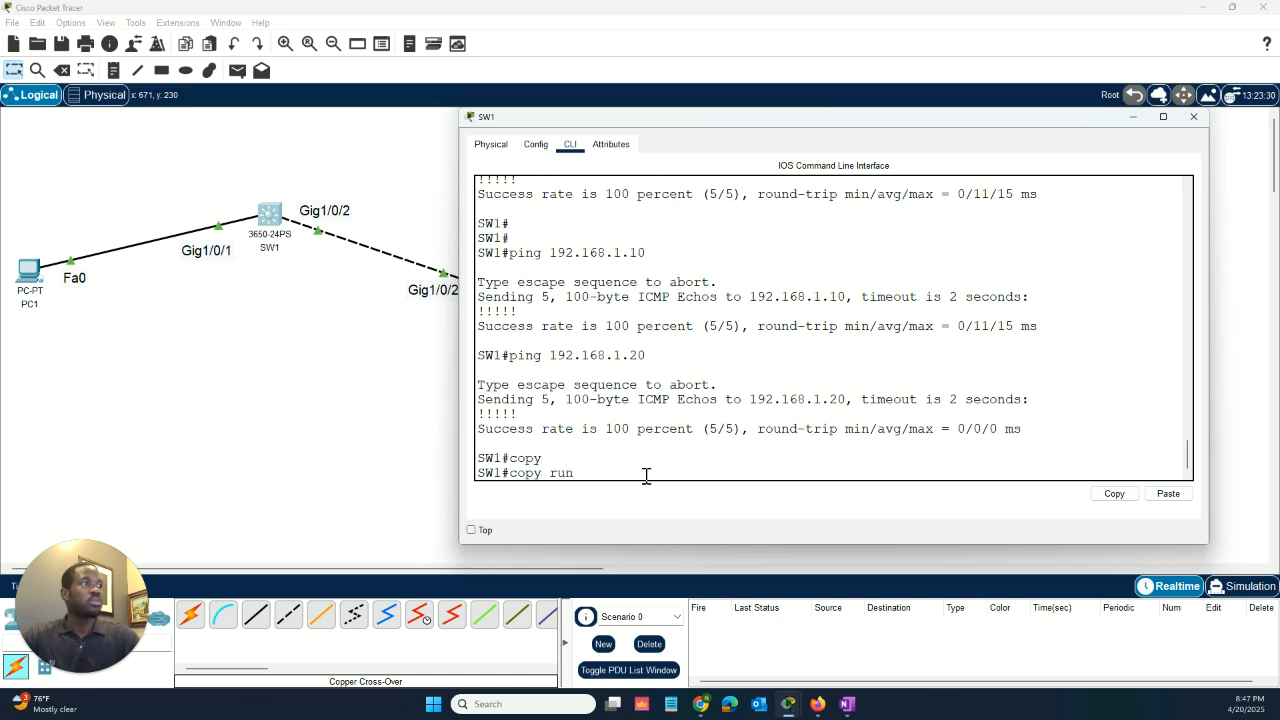
pyautogui.press('Tab')
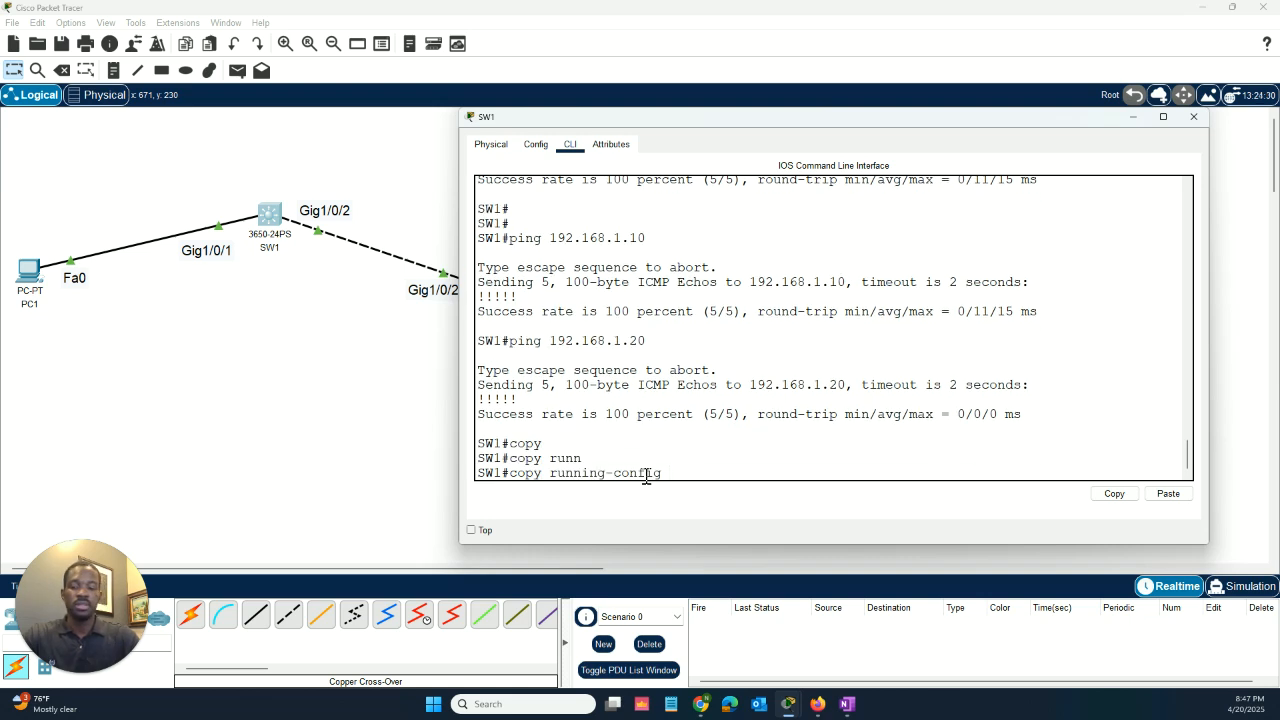
pyautogui.write('star')
pyautogui.press('Tab')
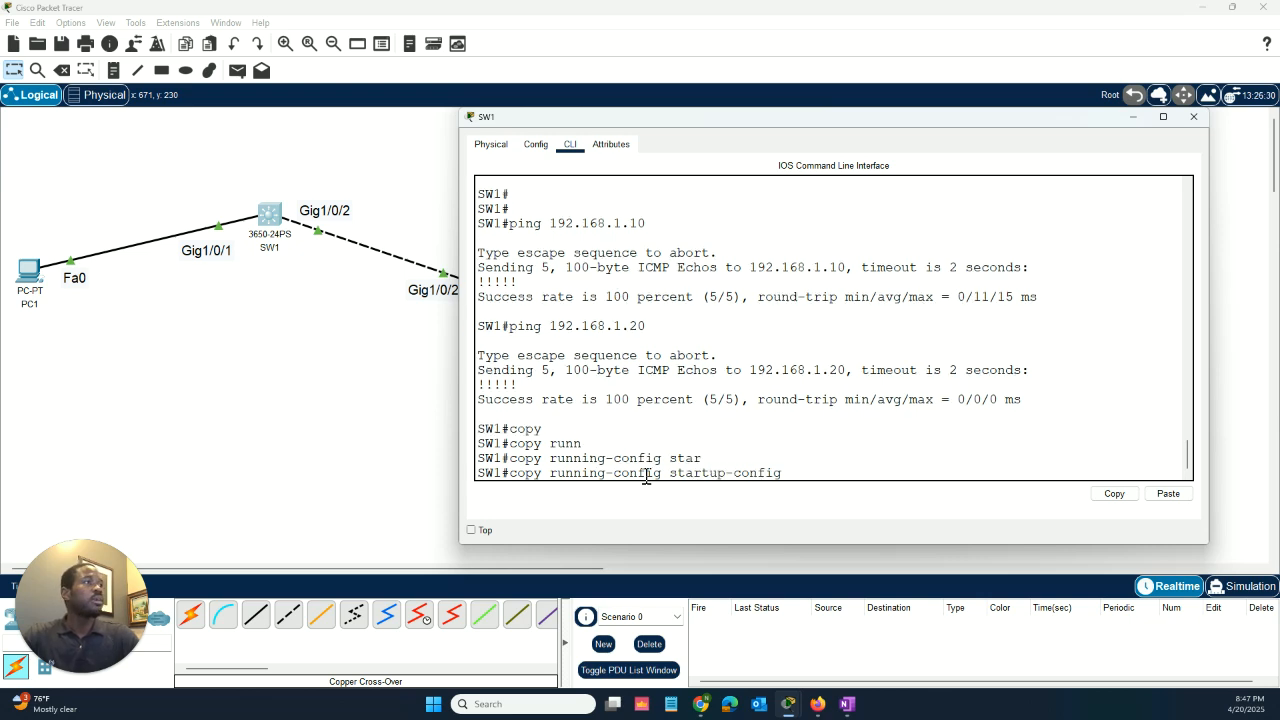
pyautogui.press('Return')
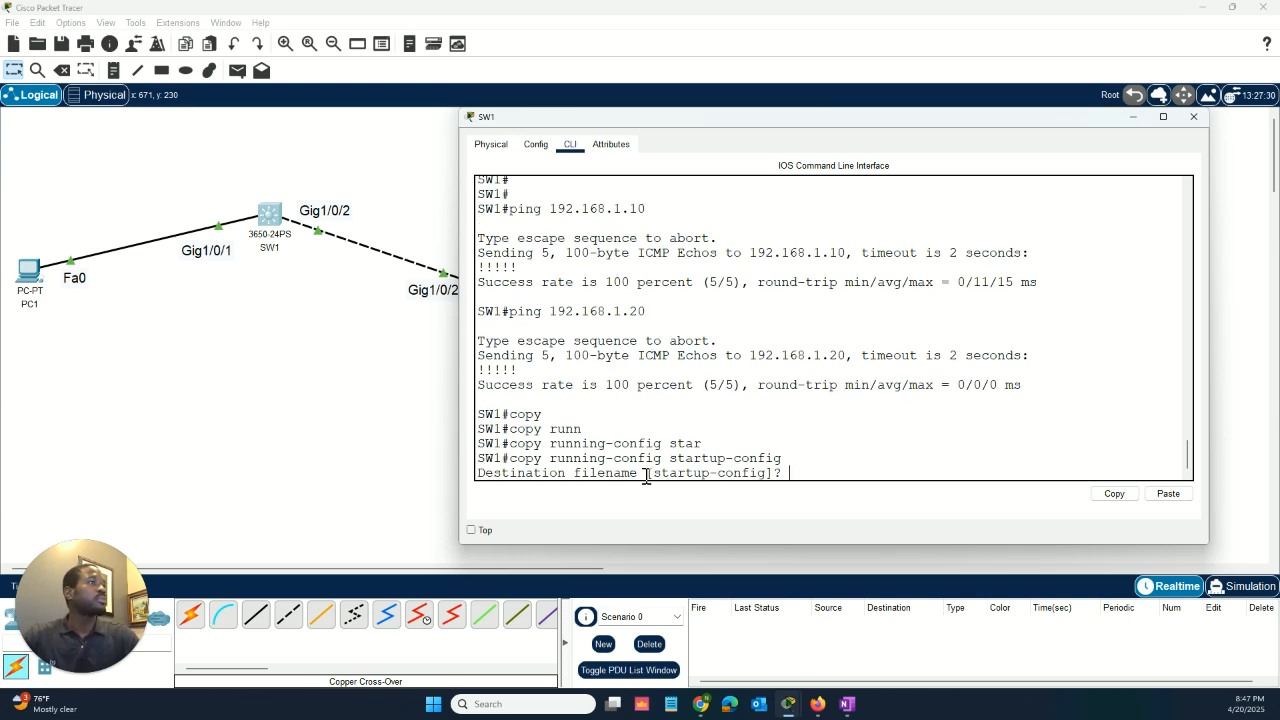
pyautogui.press('Return')
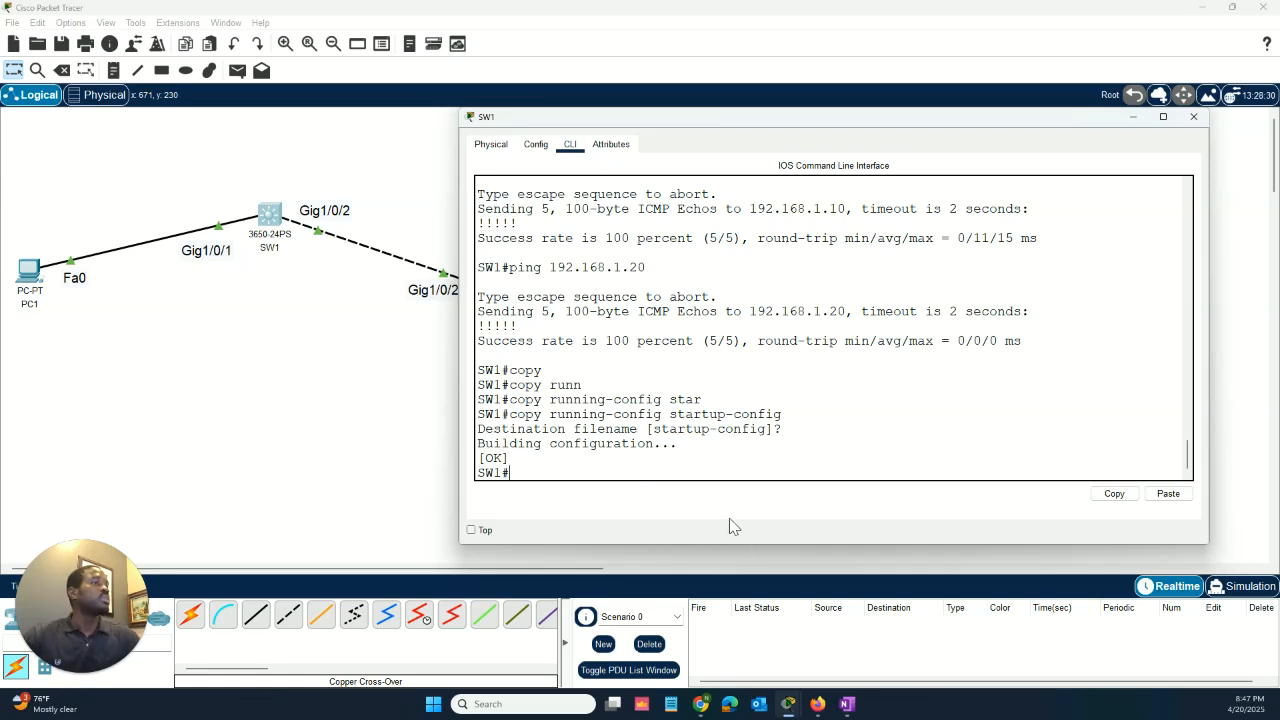
# Open SW2's command line, widen its window and copy running-config to startup-config with the default destination filename.
pyautogui.click(426, 152)
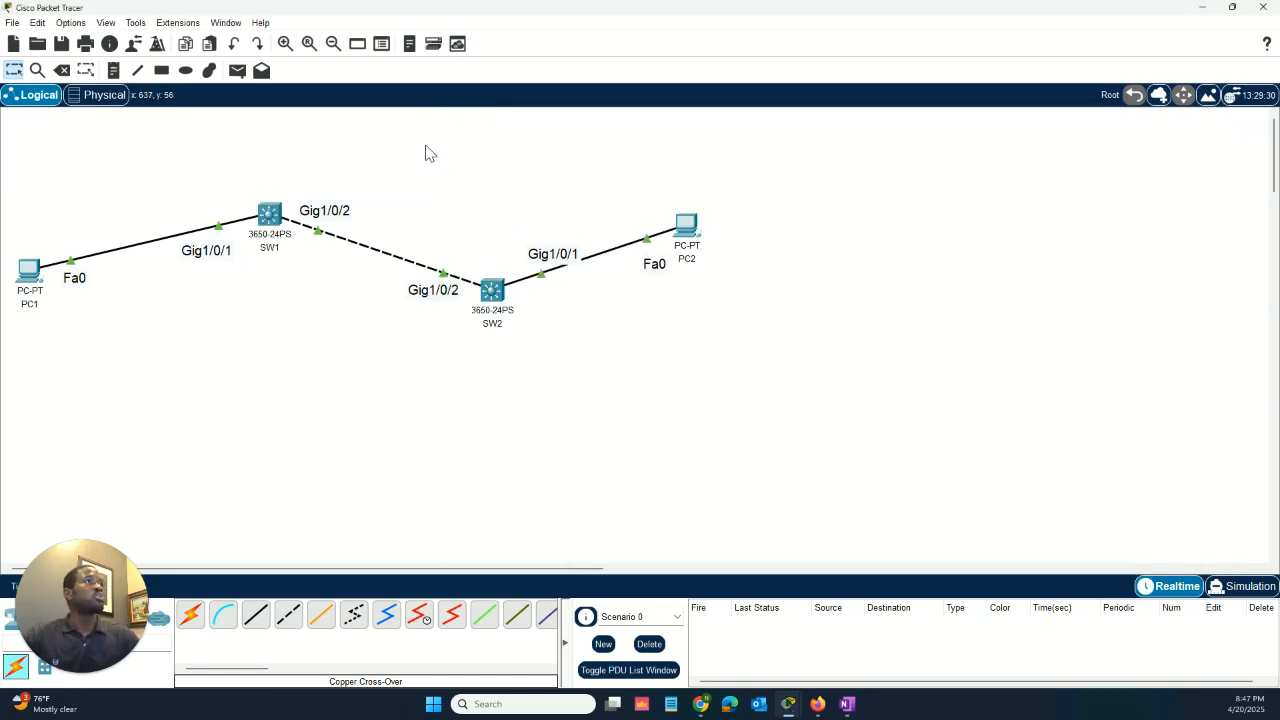
pyautogui.click(490, 288)
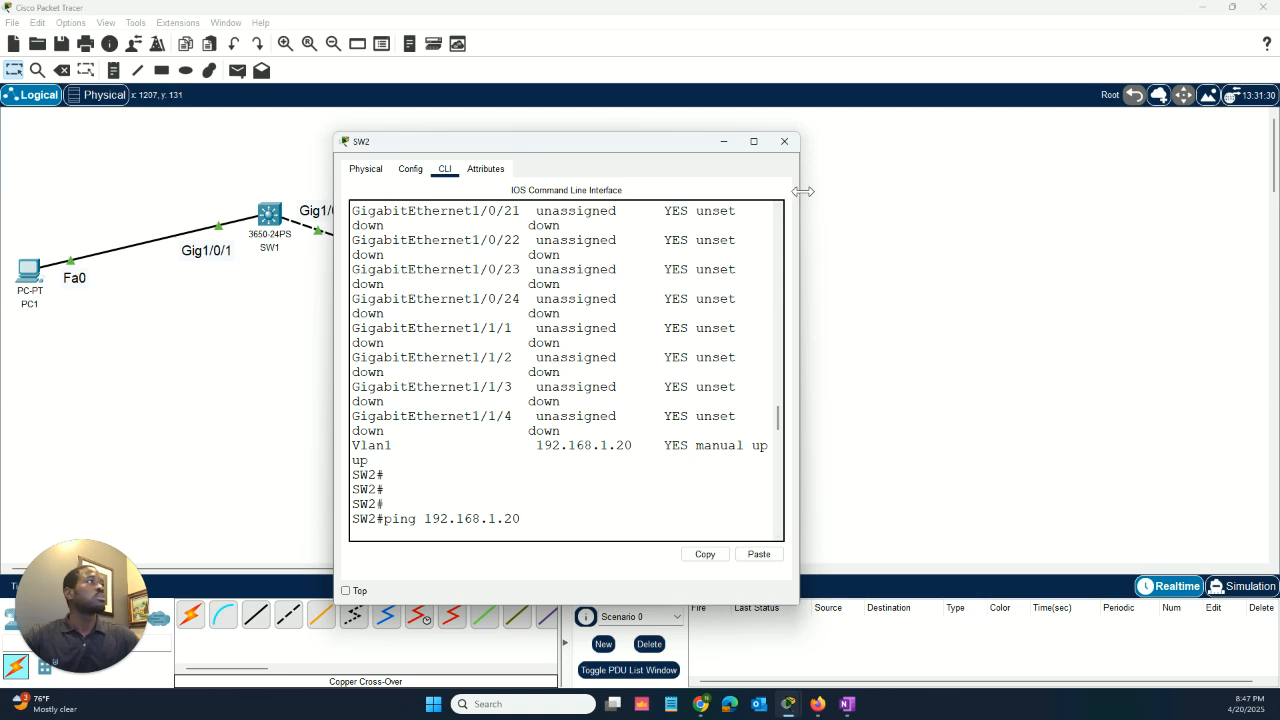
pyautogui.moveTo(803, 191); pyautogui.dragTo(1118, 231)
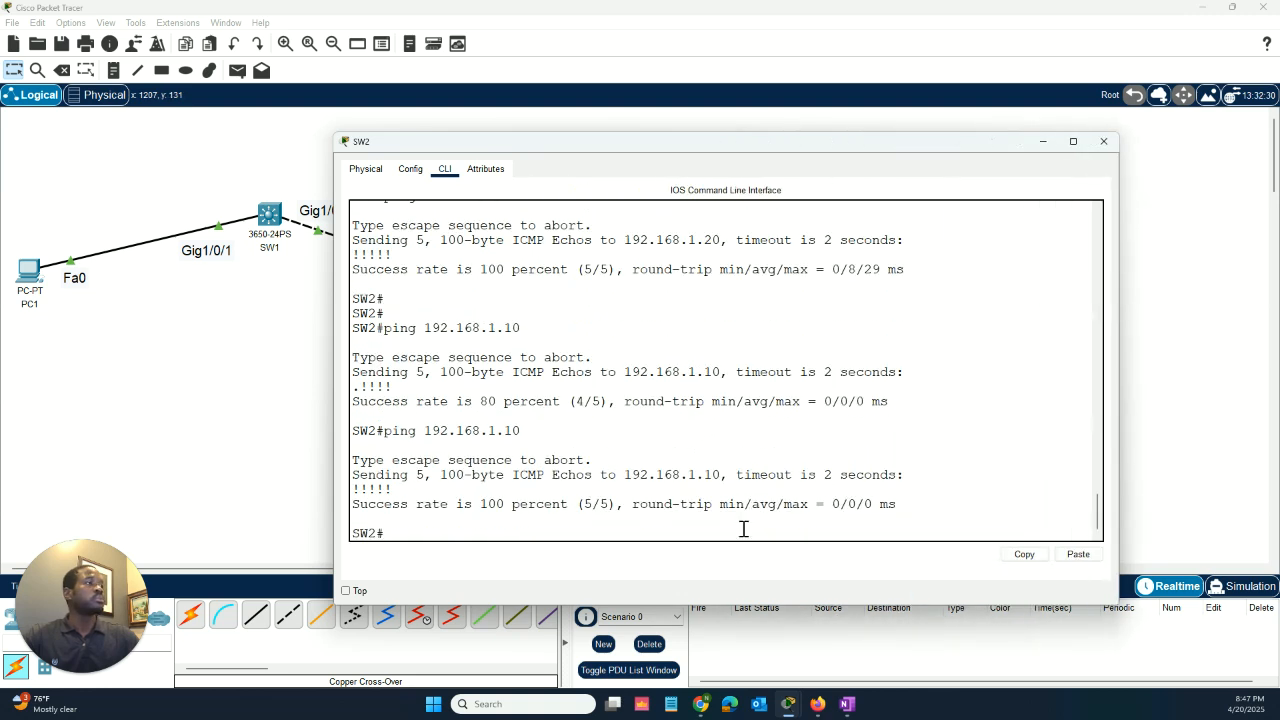
pyautogui.write('opy runni')
pyautogui.press('Tab')
pyautogui.write('star')
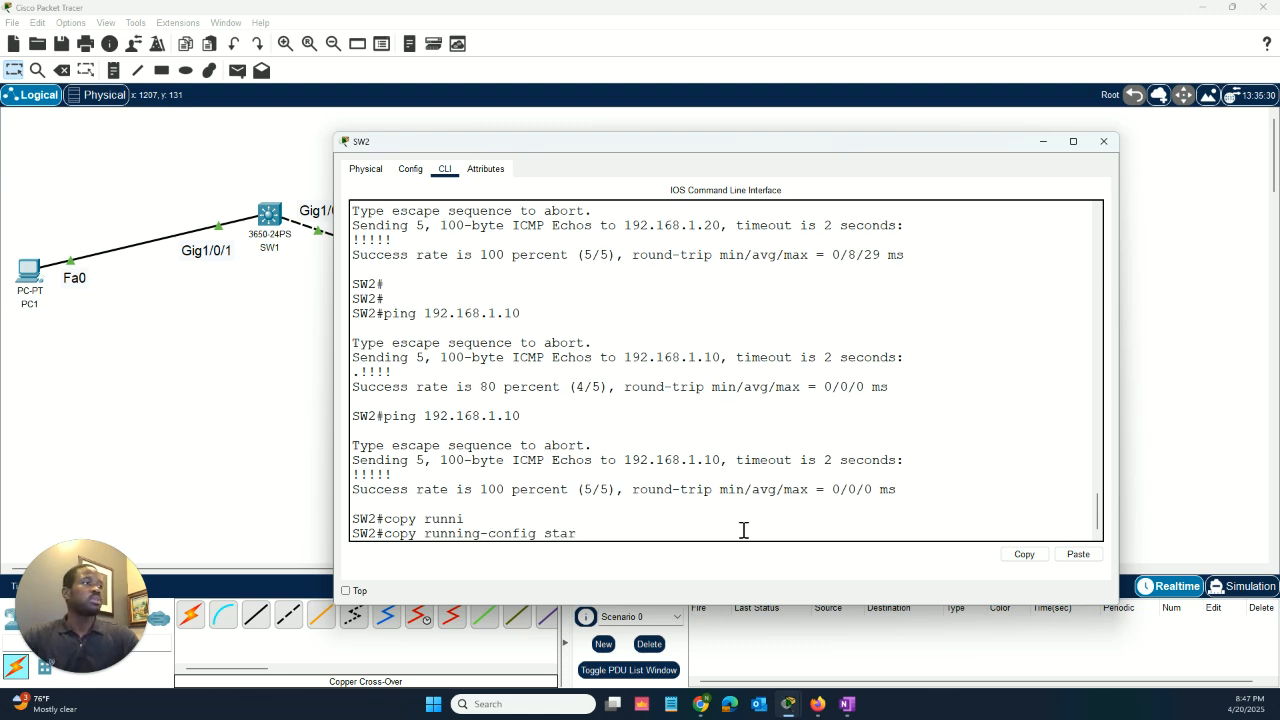
pyautogui.press('Tab')
pyautogui.press('Return')
pyautogui.press('Return')
pyautogui.press('Return')
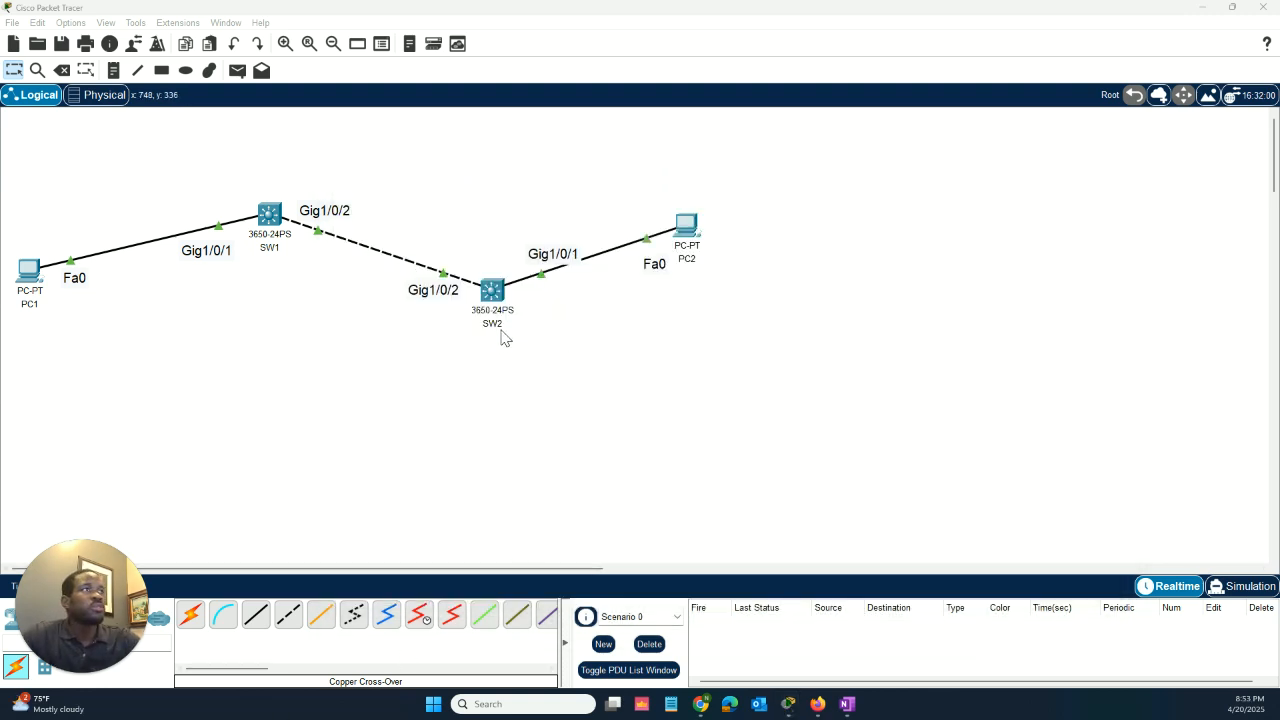
# Give PC1's FastEthernet0 interface the static IPv4 address 192.168.1.1 with subnet mask 255.255.255.0.
pyautogui.click(27, 272)
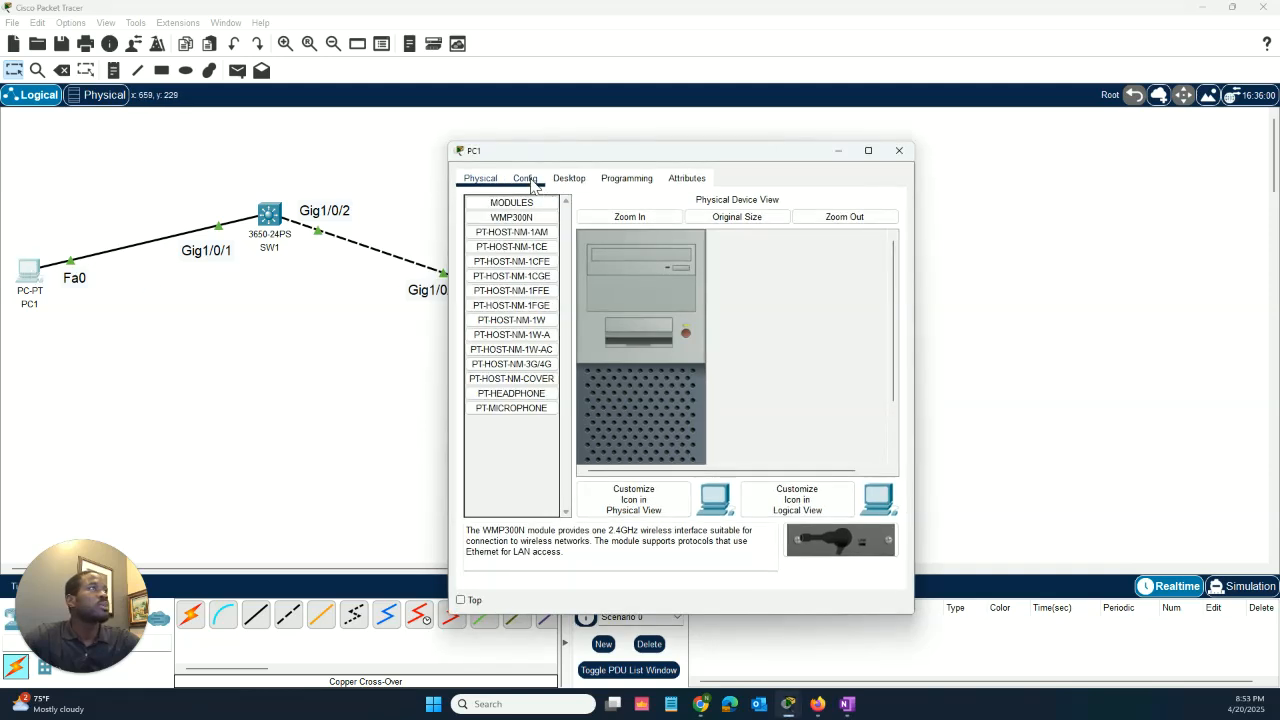
pyautogui.click(533, 181)
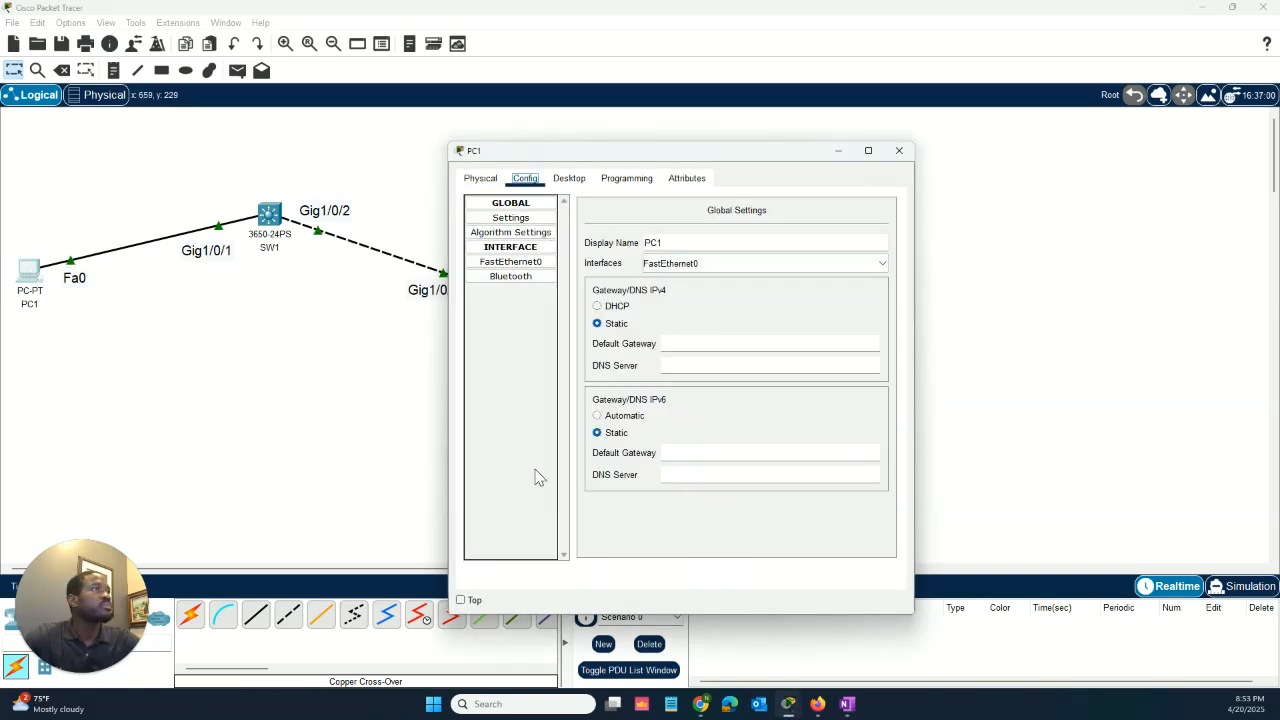
pyautogui.click(511, 264)
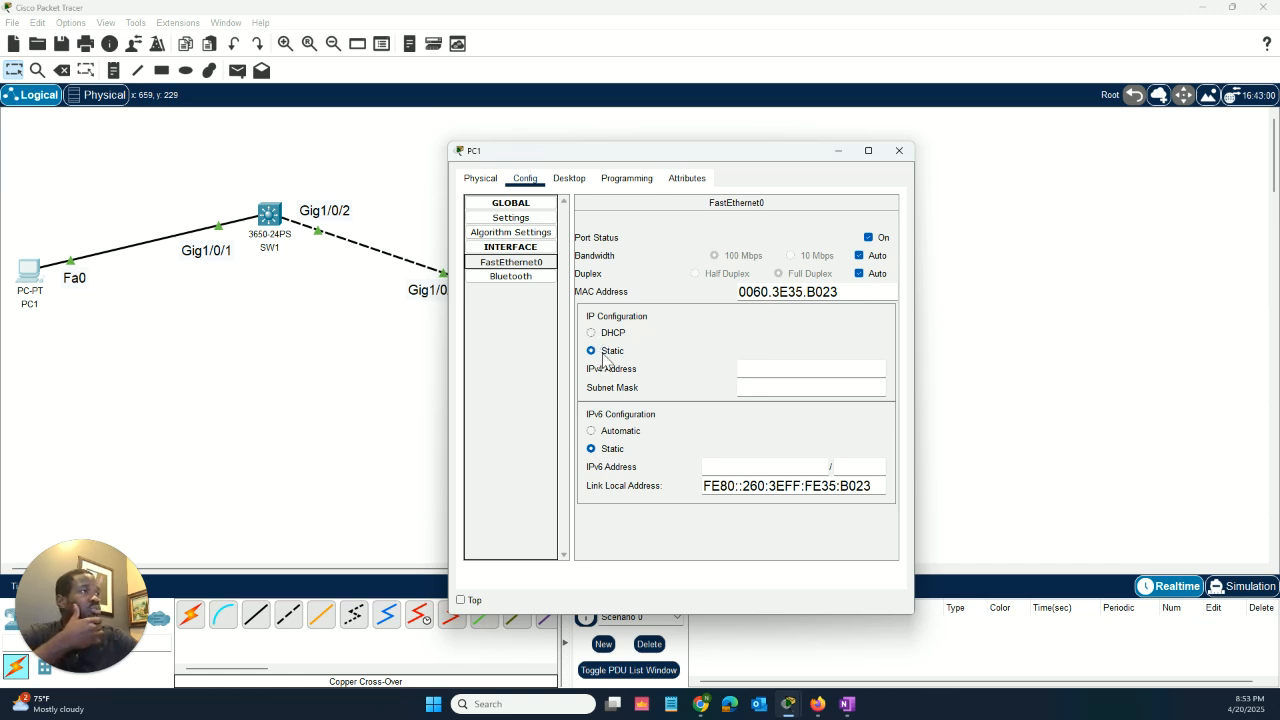
pyautogui.click(762, 373)
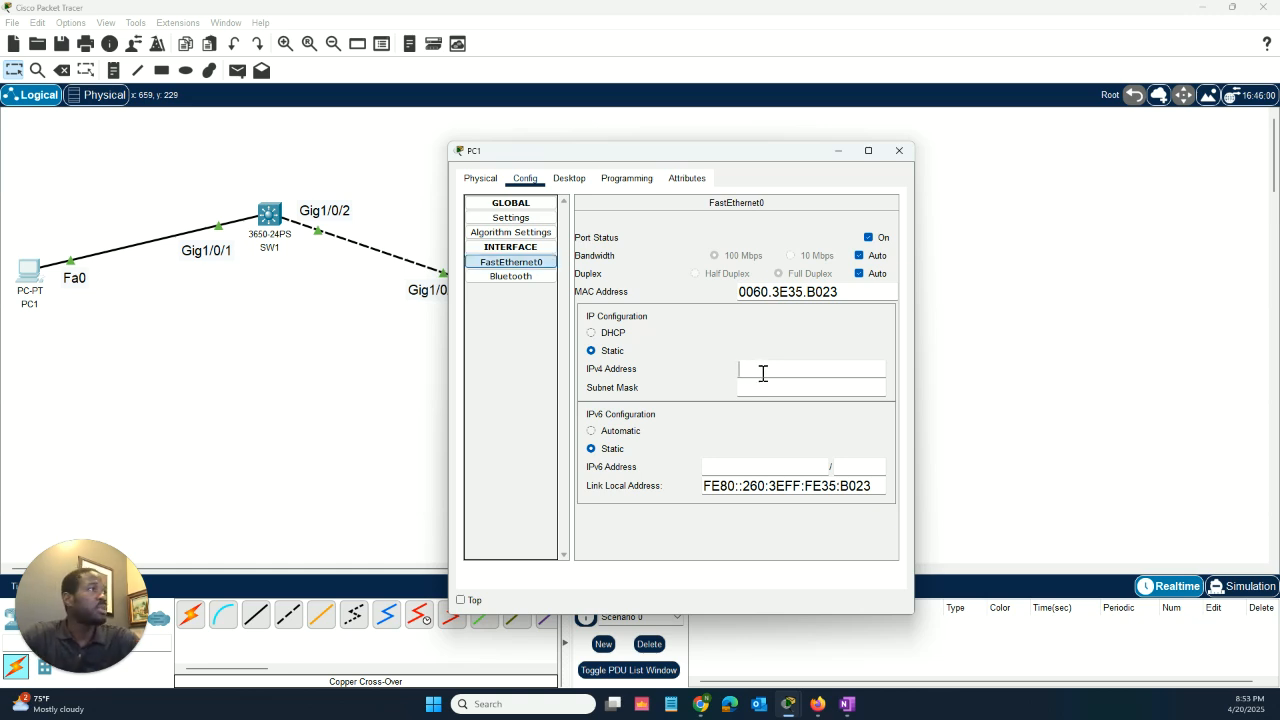
pyautogui.write('192.168')
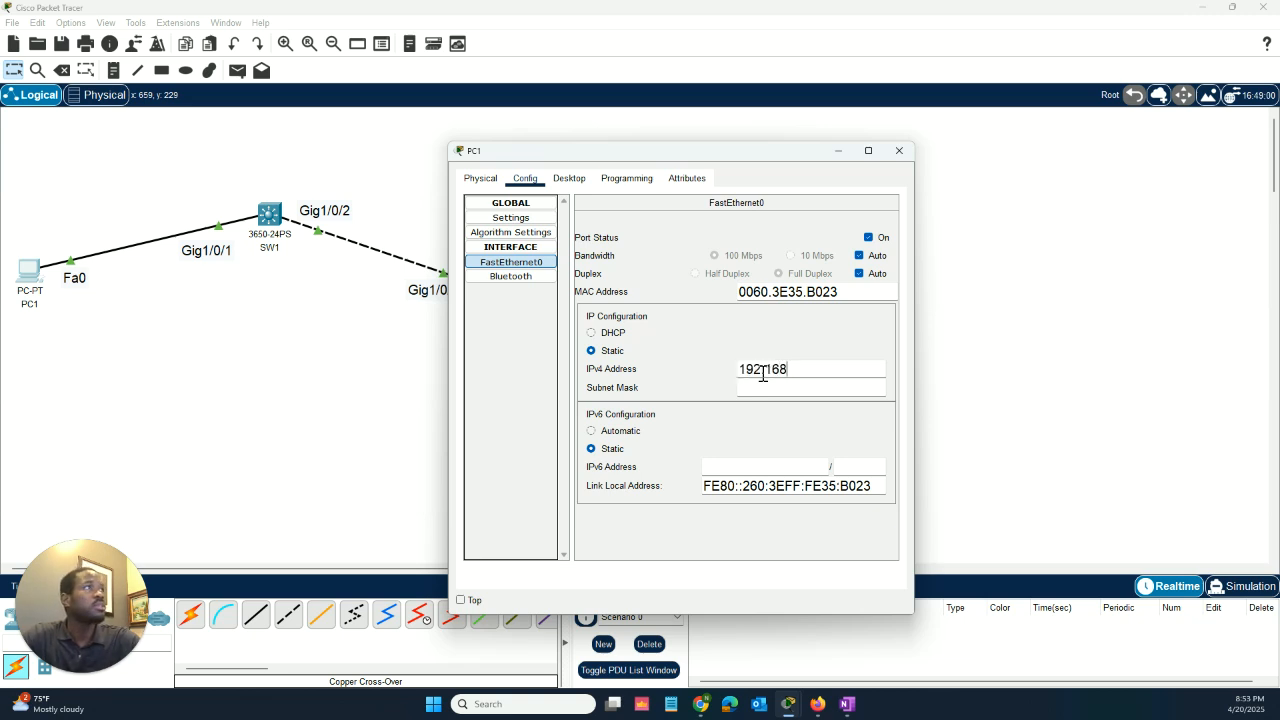
pyautogui.write('.1.1')
pyautogui.press('Return')
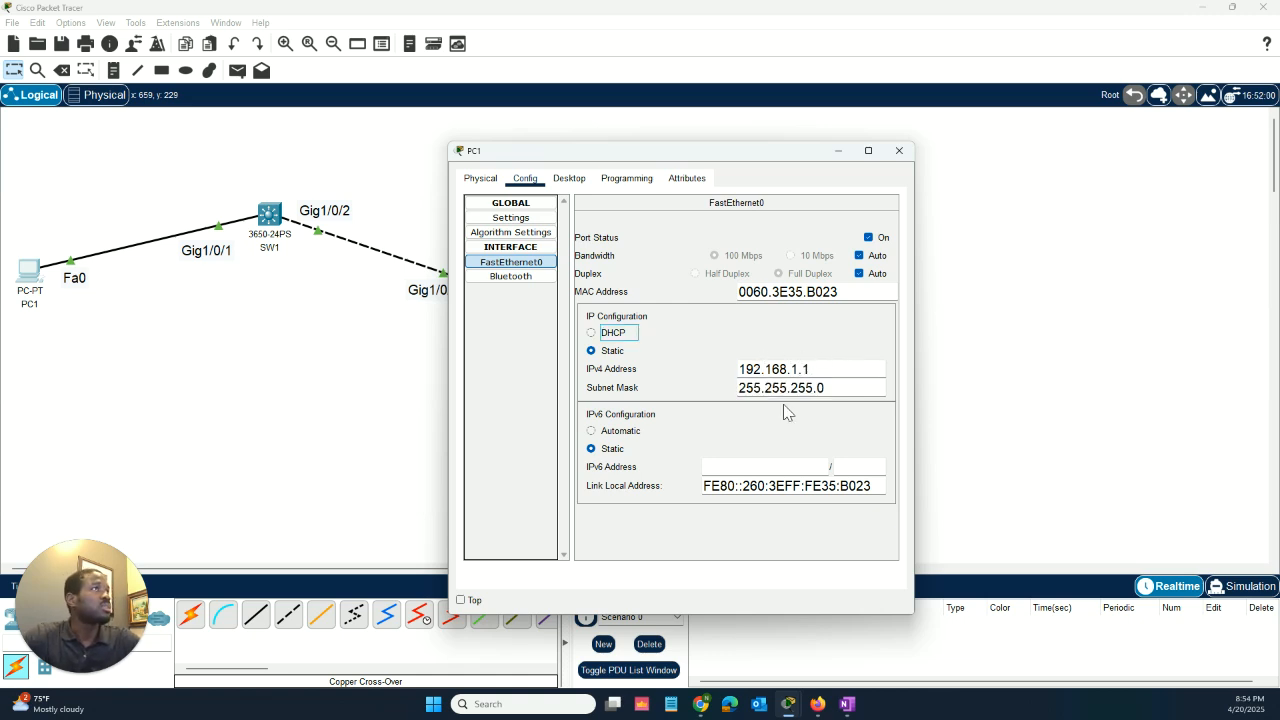
# Open PC1's Command Prompt and run ipconfig to check its IP settings.
pyautogui.click(570, 180)
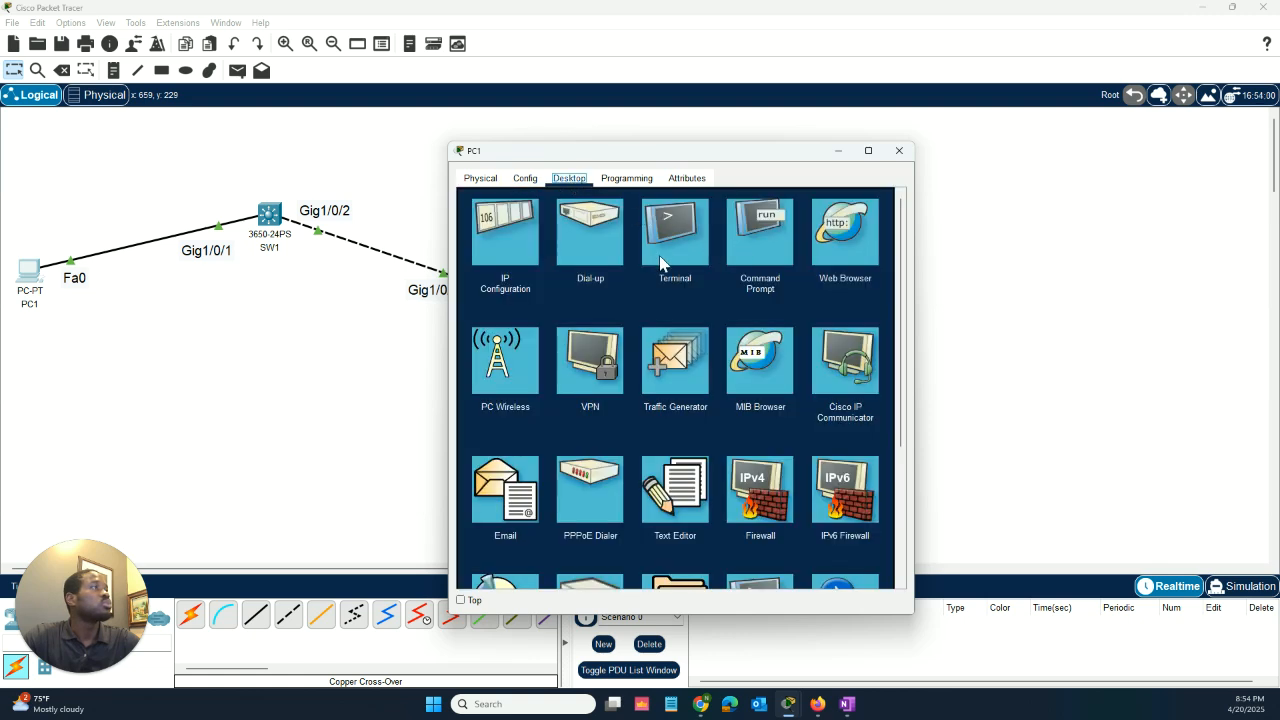
pyautogui.click(767, 233)
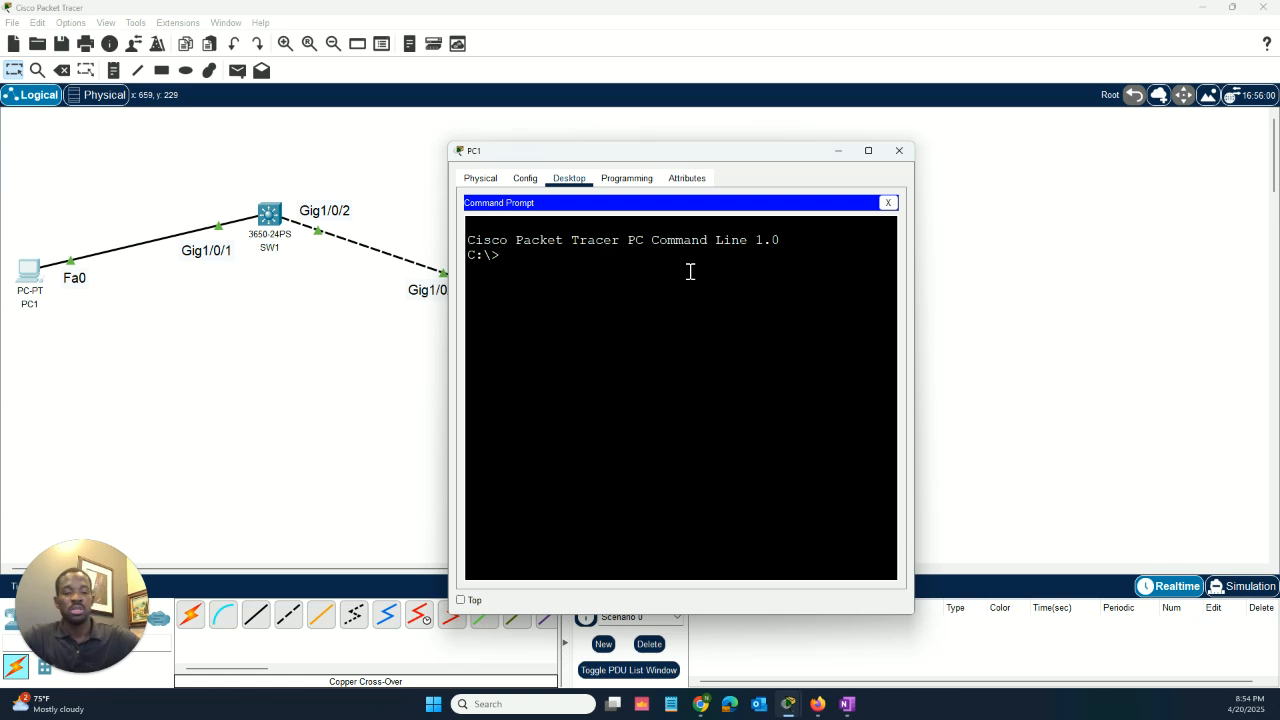
pyautogui.write('ipconf')
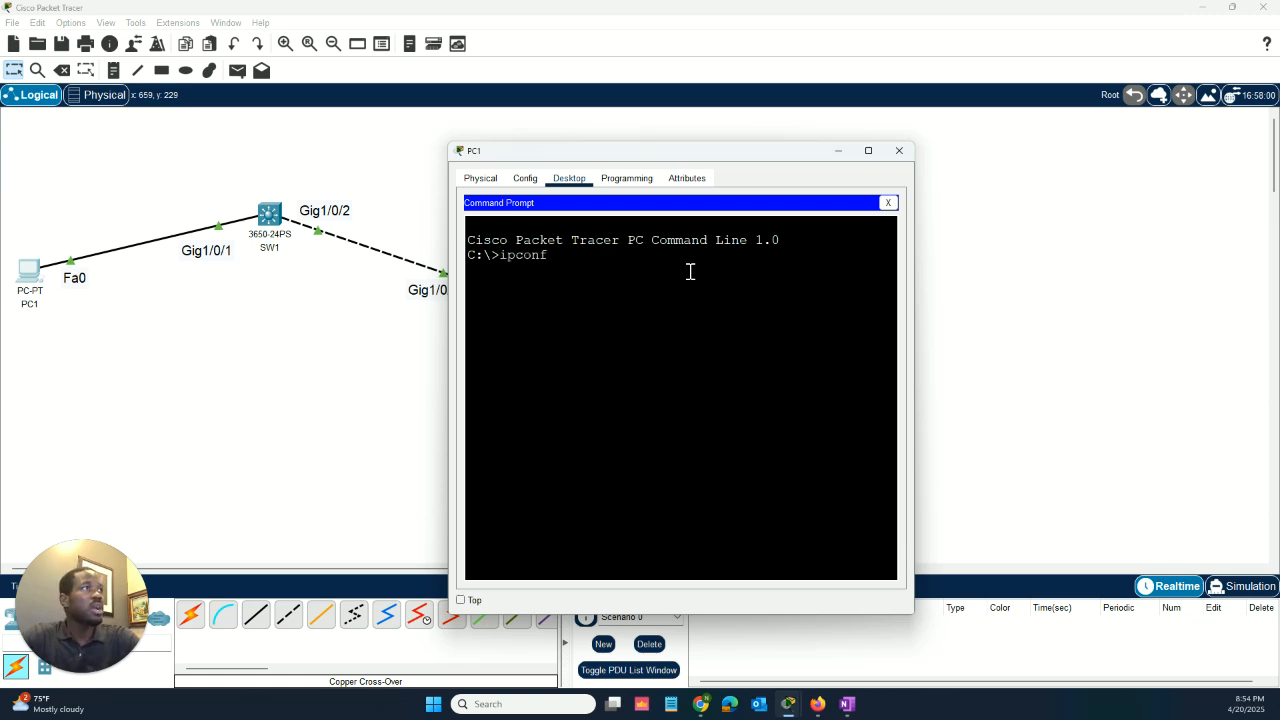
pyautogui.write('ig')
pyautogui.press('Return')
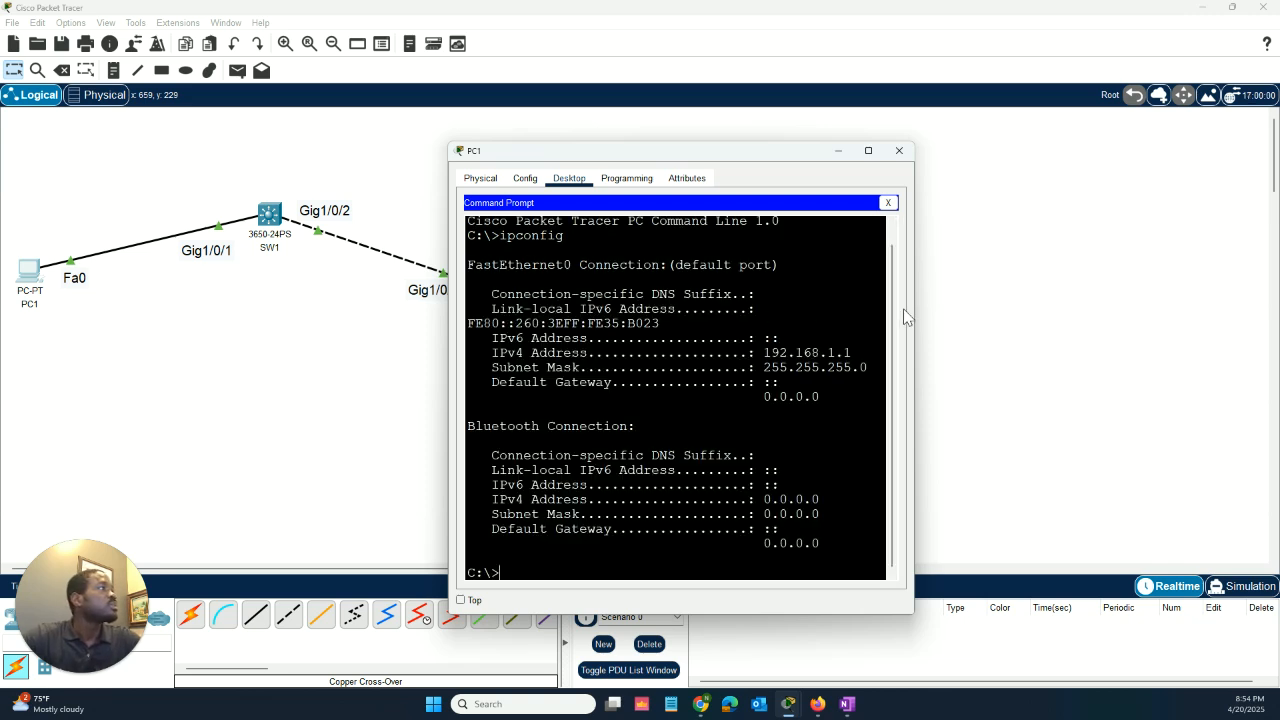
# Widen PC1's window and ping its own address 192.168.1.1 from the Command Prompt.
pyautogui.moveTo(915, 306); pyautogui.dragTo(1035, 320)
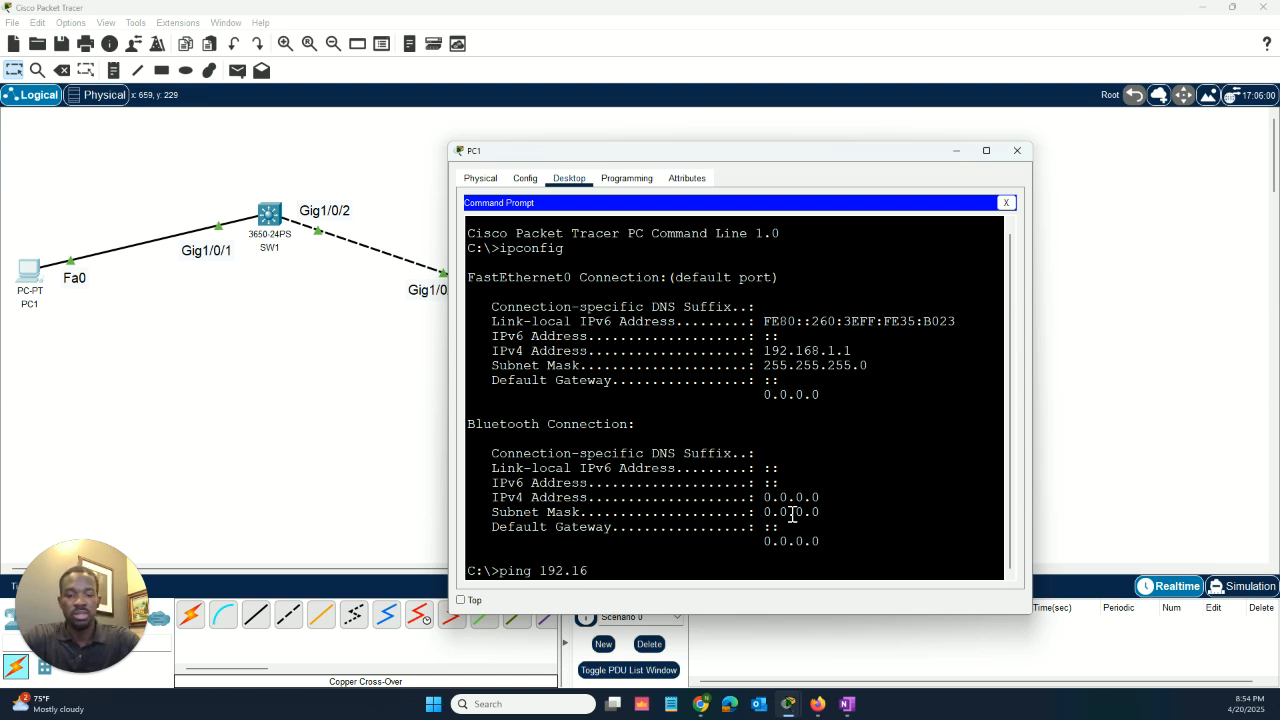
pyautogui.write('1.')
pyautogui.press('Return')
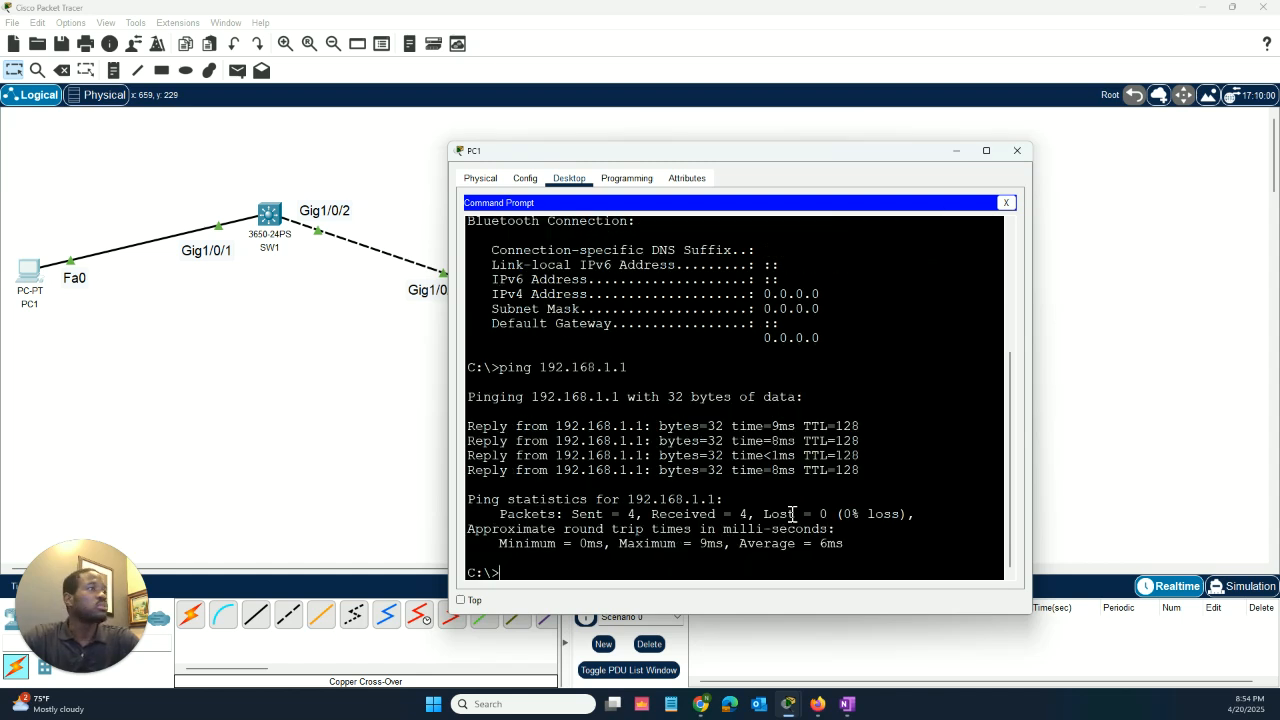
# Ping SW1's VLAN 1 address 192.168.1.10 from PC1 and close PC1's window.
pyautogui.write('ng ')
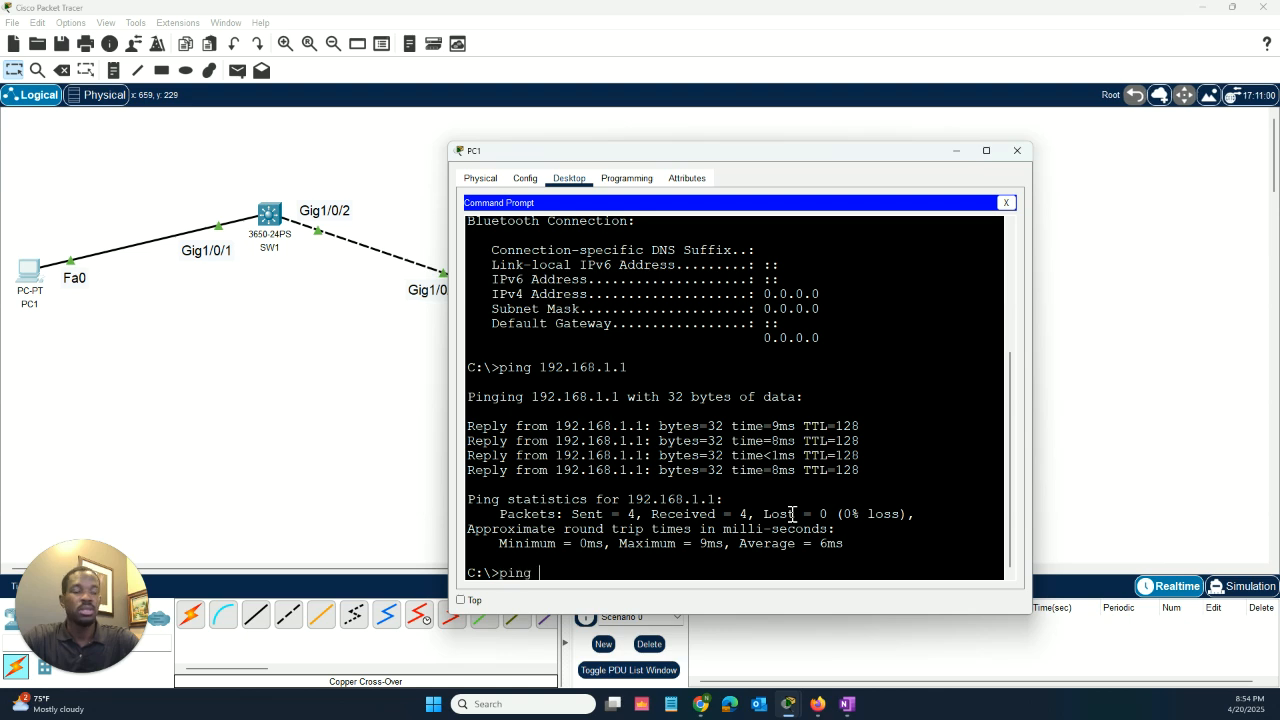
pyautogui.write('192.168.1.1')
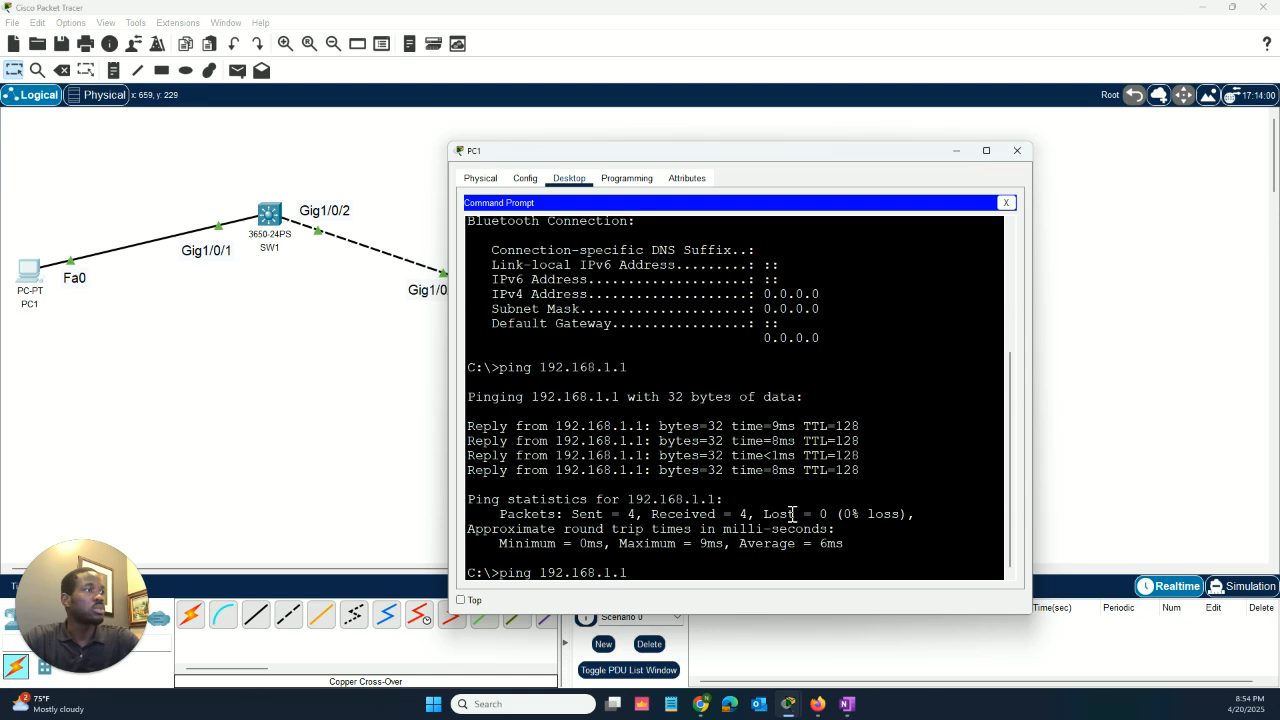
pyautogui.write('0')
pyautogui.press('Return')
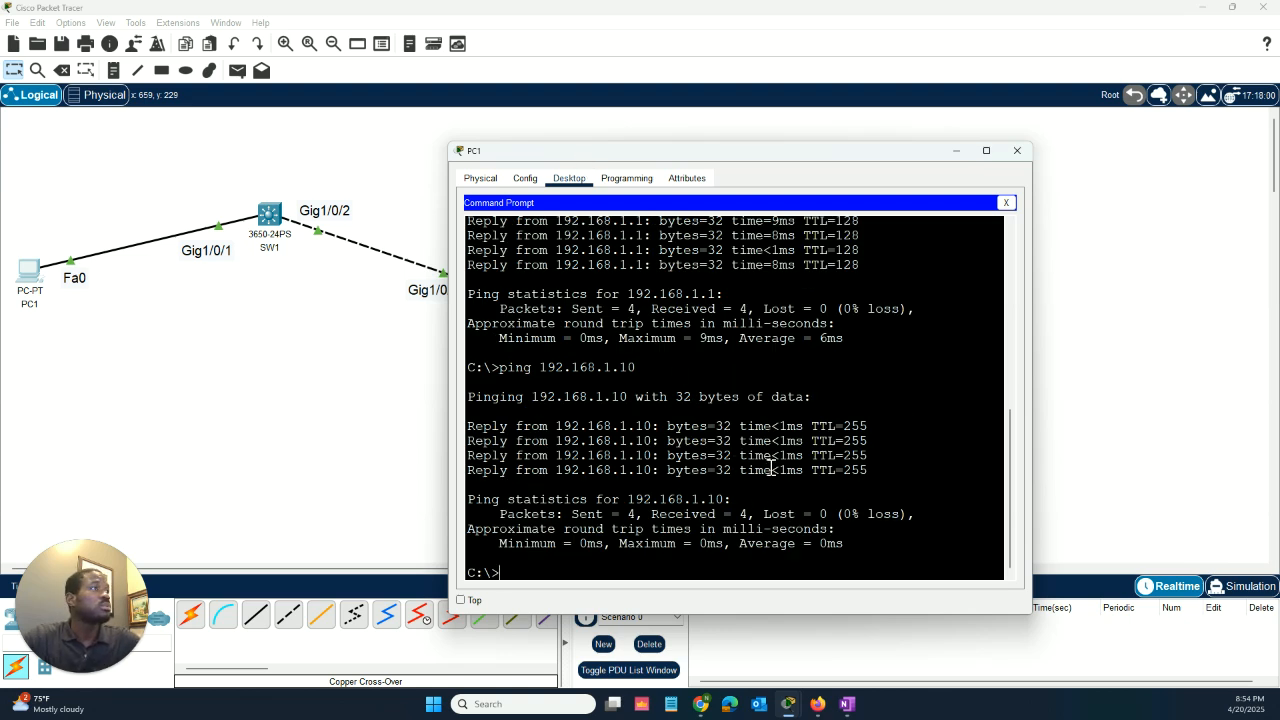
pyautogui.moveTo(543, 157); pyautogui.dragTo(178, 170)
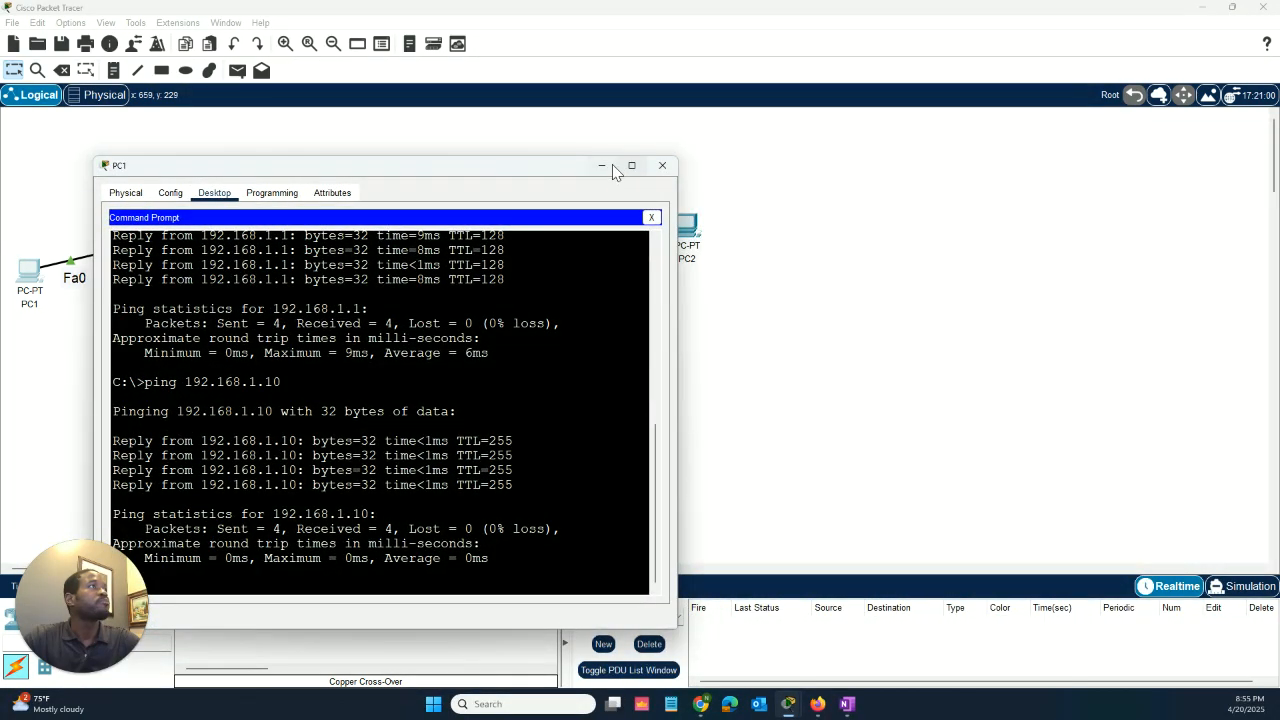
pyautogui.click(662, 165)
# Give PC2's FastEthernet0 interface the static IPv4 address 192.168.1.2 with subnet mask 255.255.255.0.
pyautogui.click(702, 233)
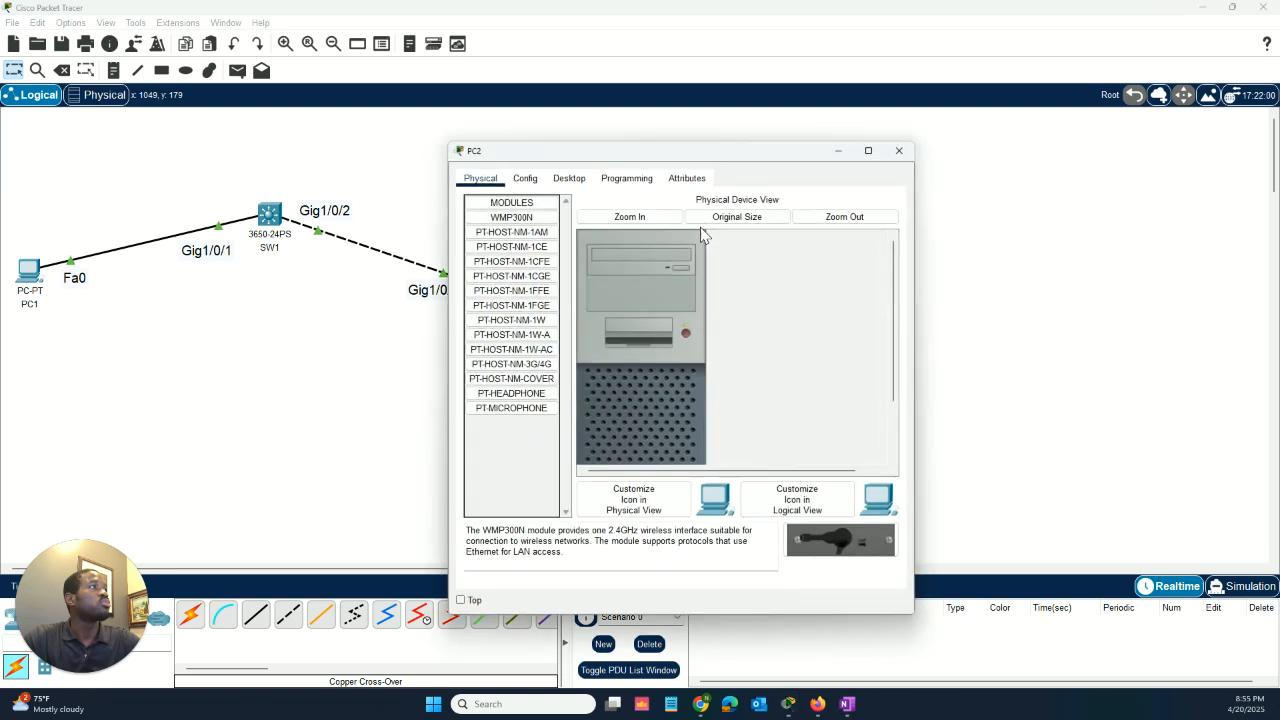
pyautogui.click(532, 178)
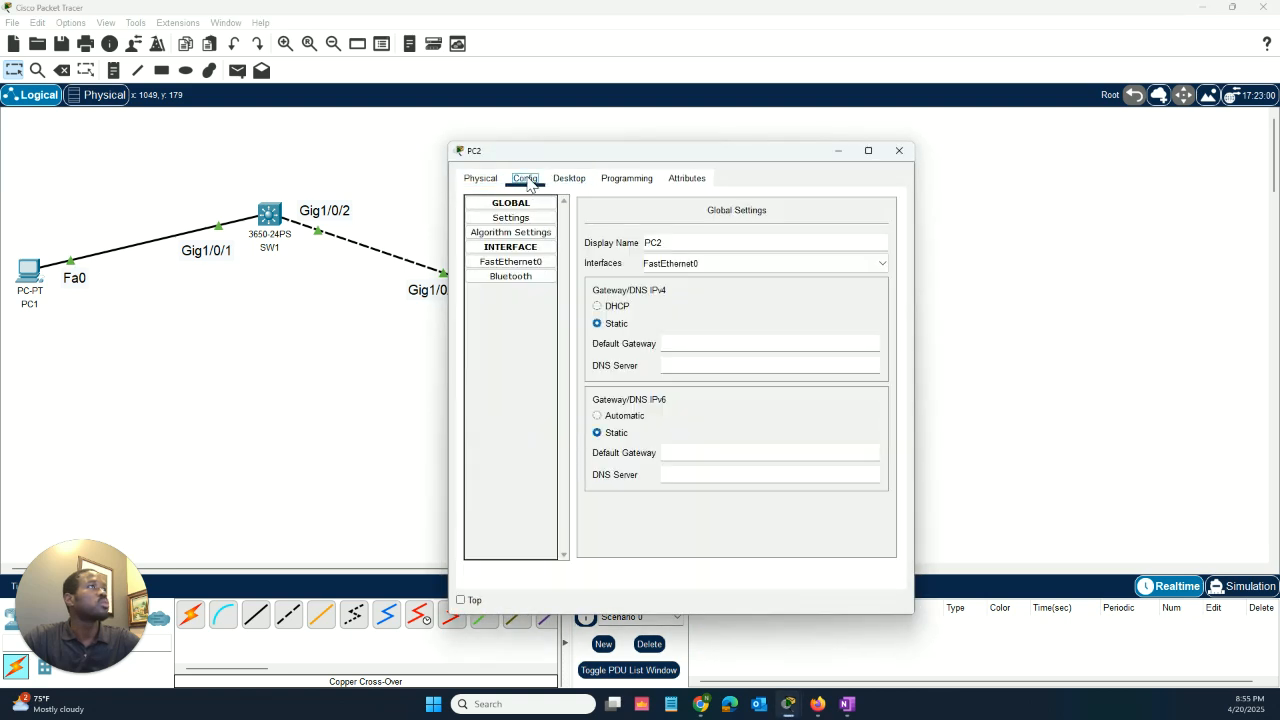
pyautogui.click(538, 263)
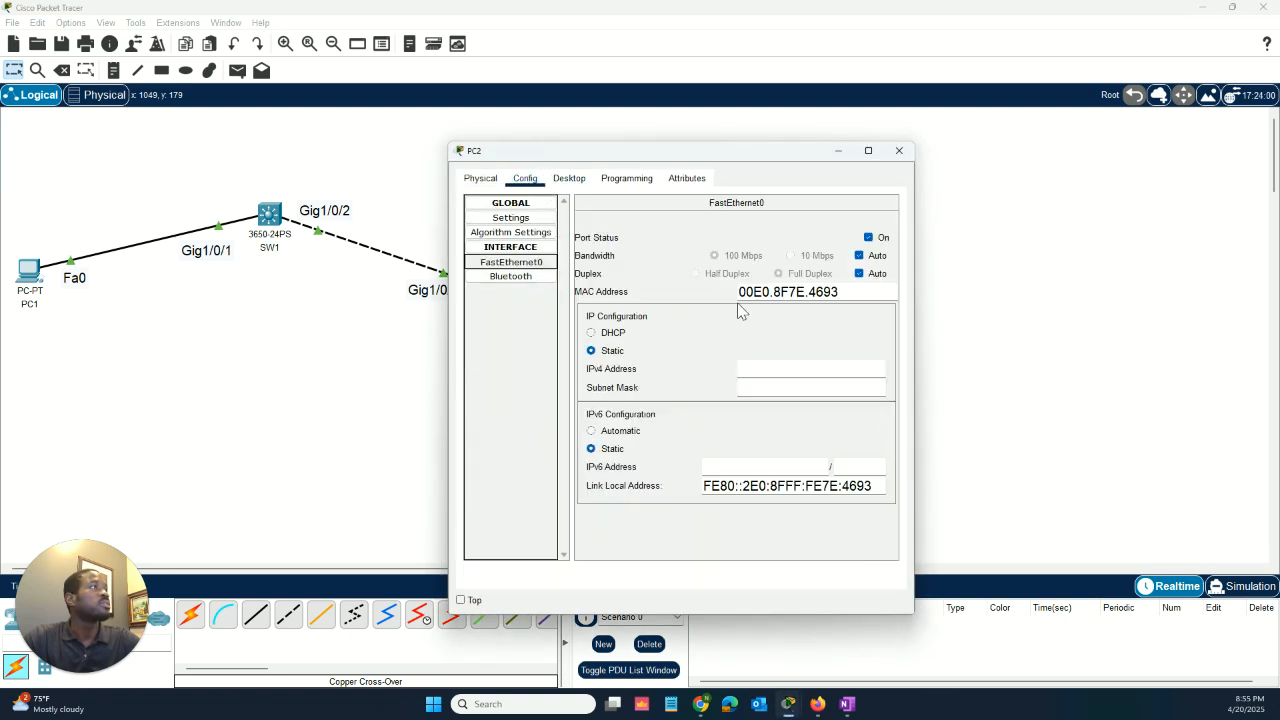
pyautogui.click(803, 371)
pyautogui.write('1')
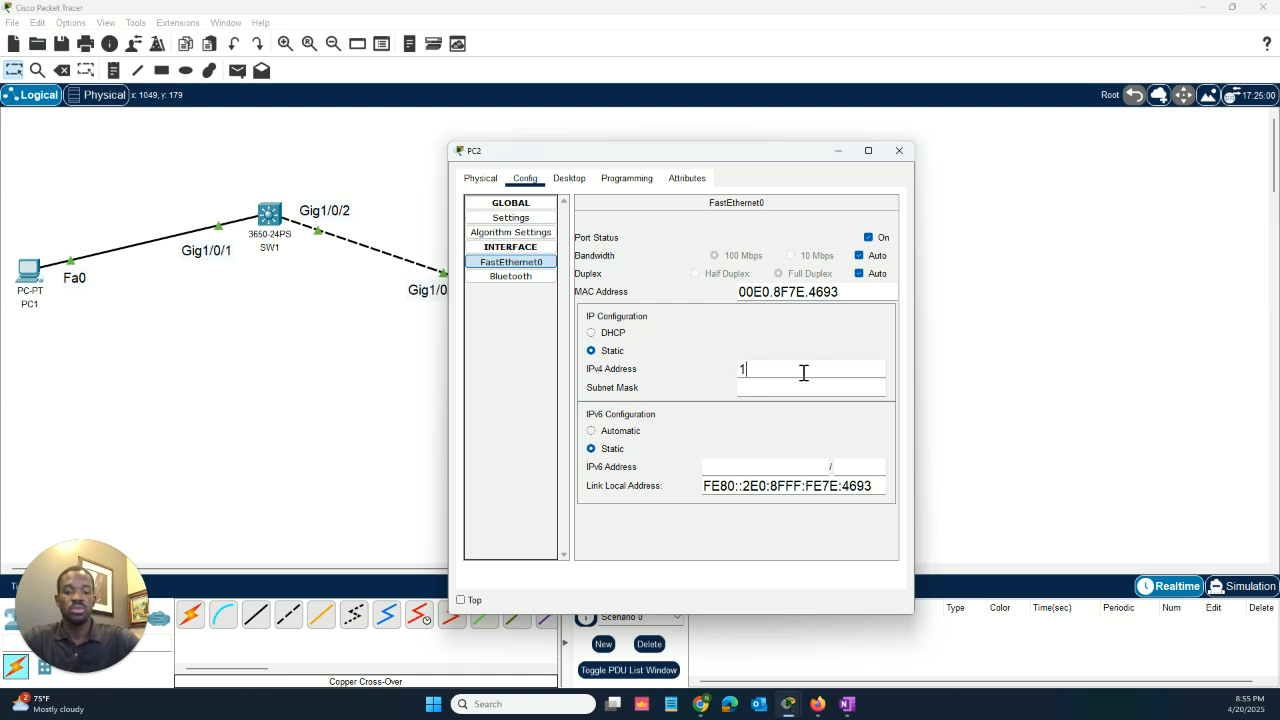
pyautogui.write('92.1')
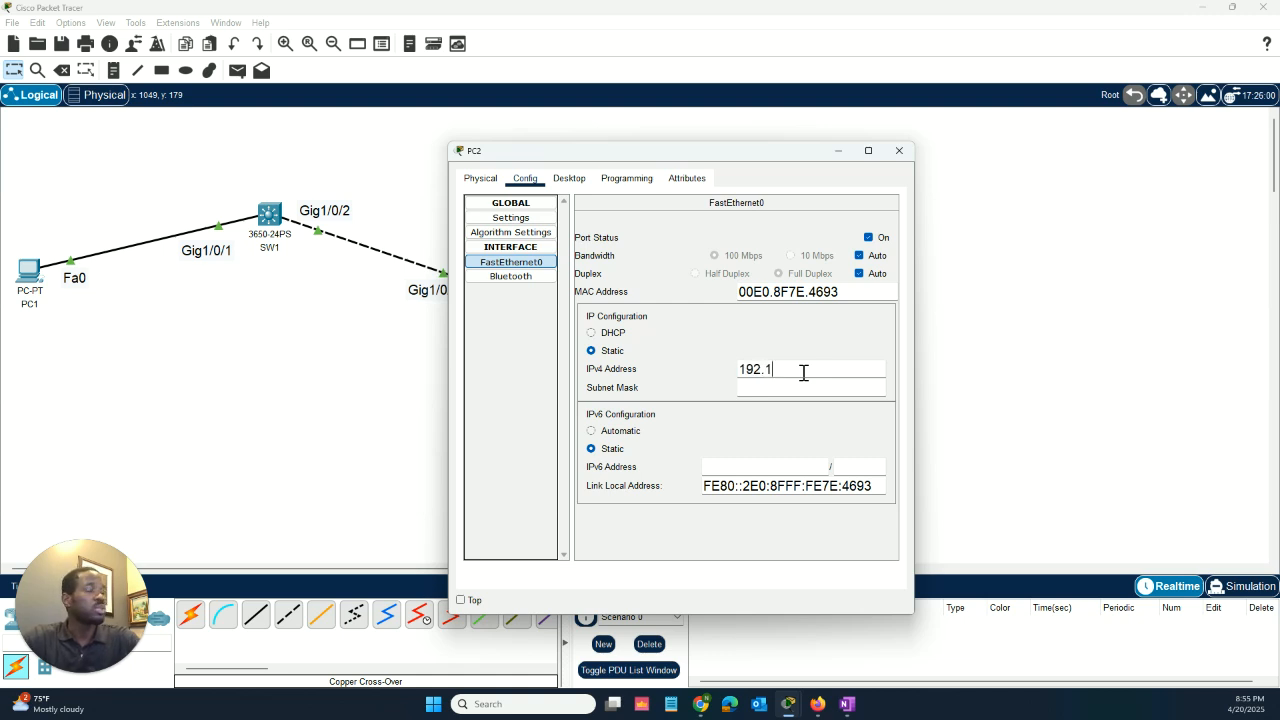
pyautogui.write('68.1.2')
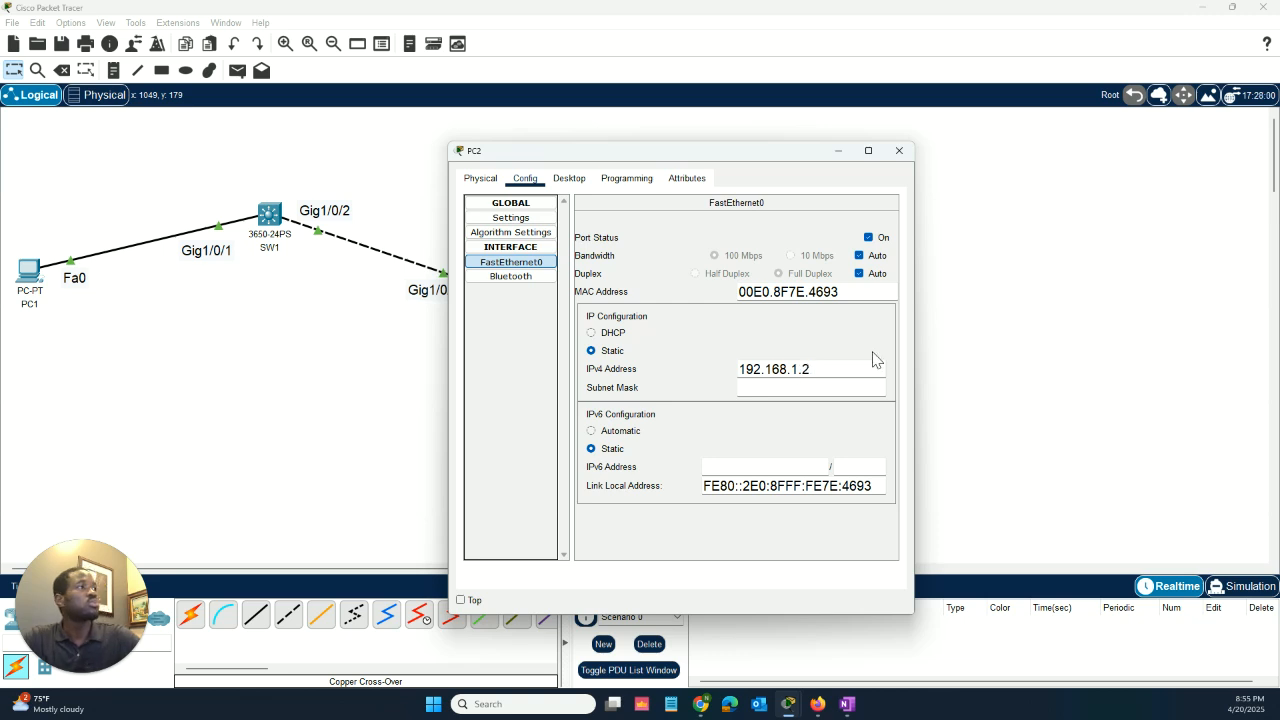
pyautogui.click(866, 350)
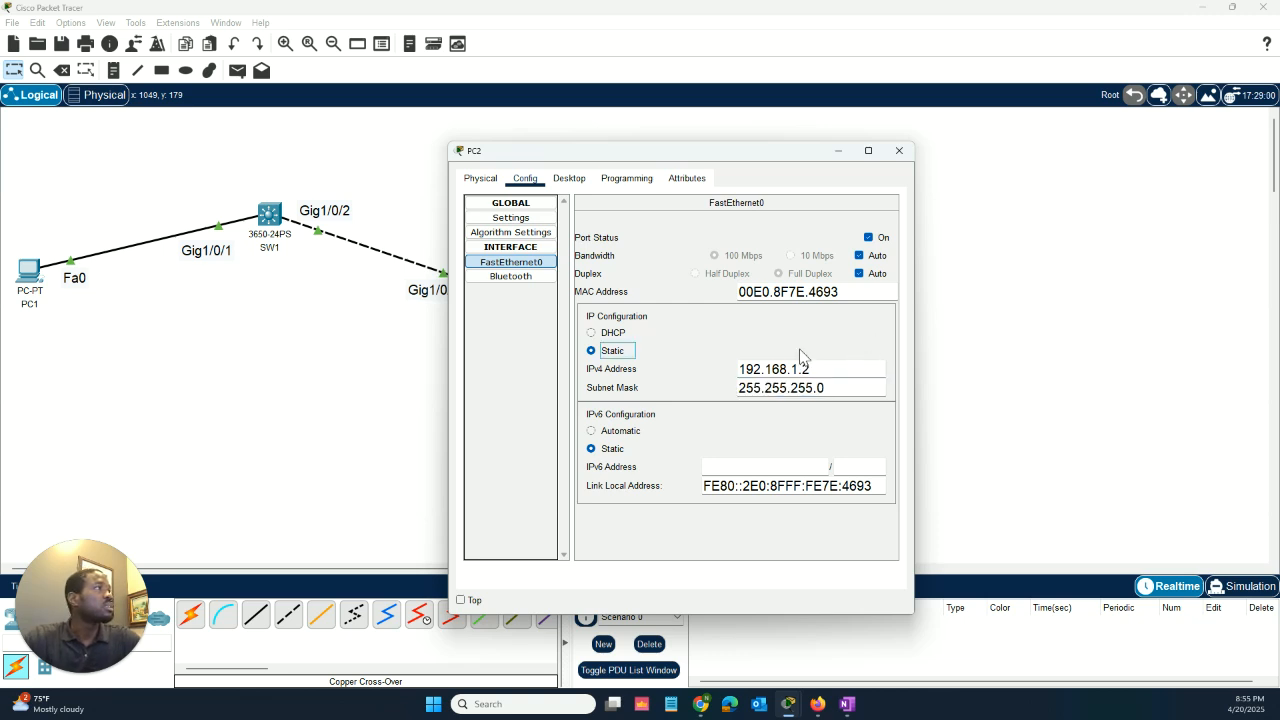
# Open PC2's Command Prompt and run ipconfig to check its IPv4 address.
pyautogui.click(571, 183)
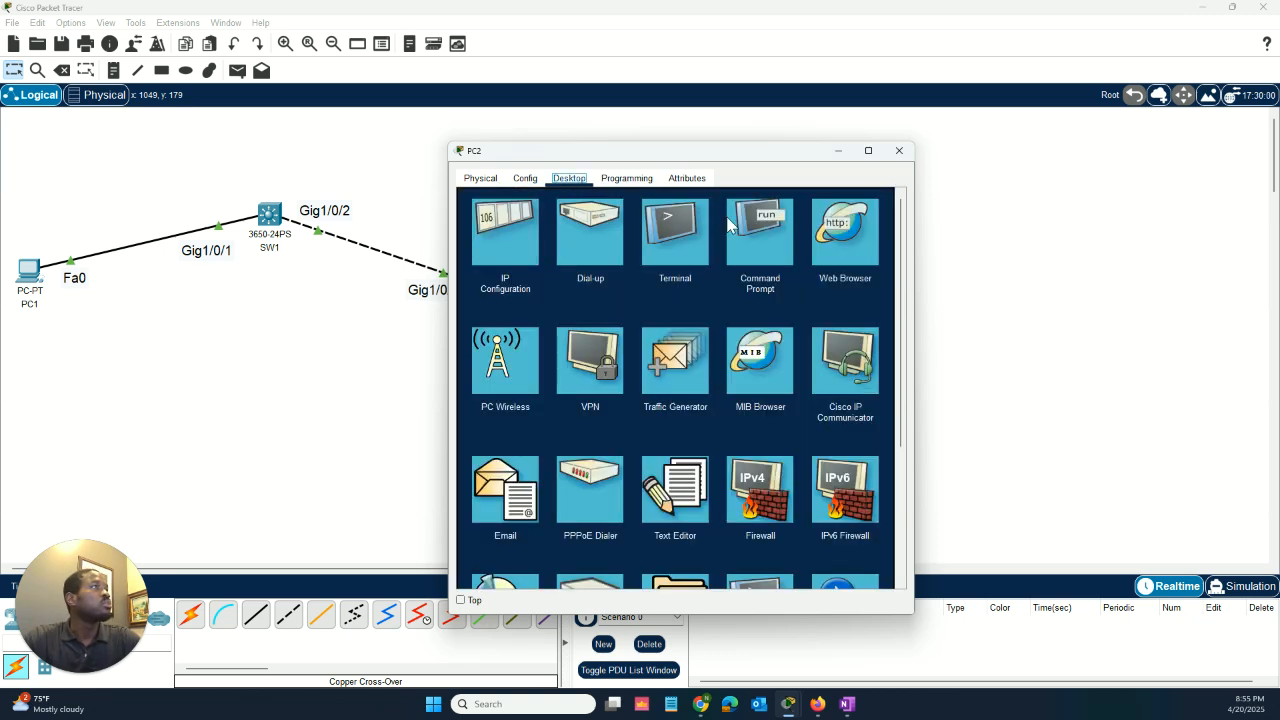
pyautogui.click(762, 240)
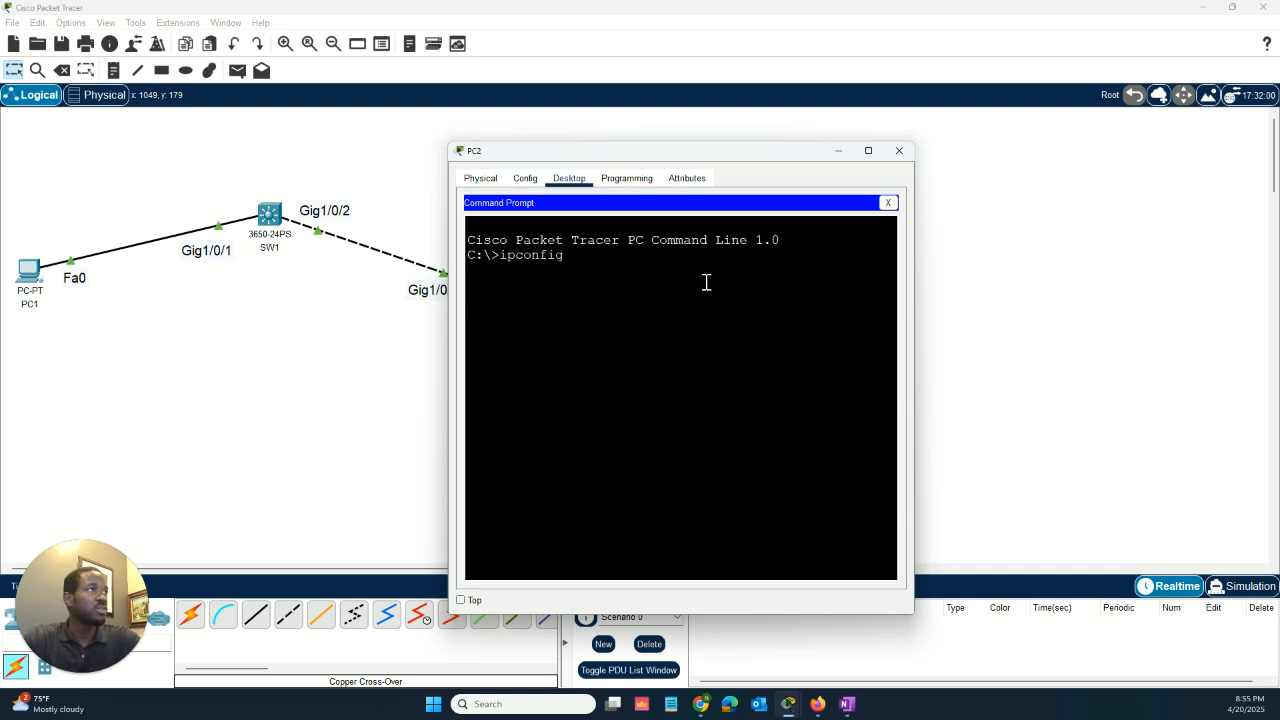
pyautogui.press('Return')
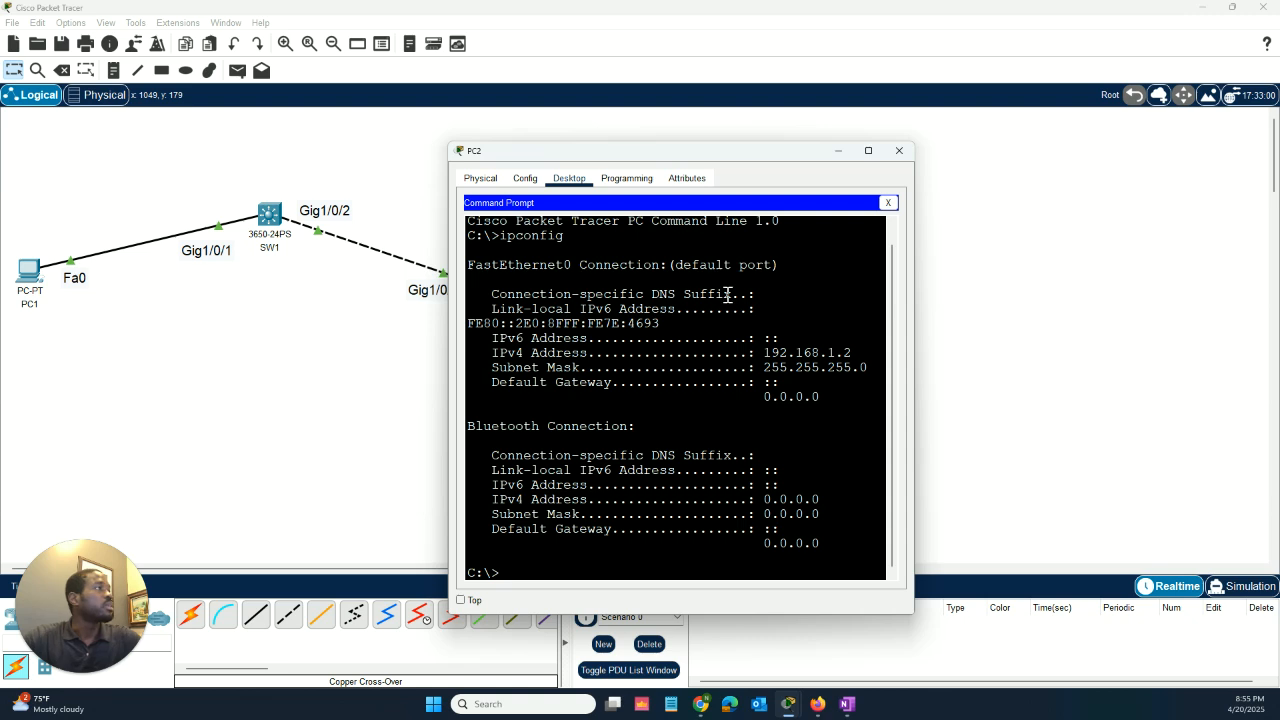
pyautogui.moveTo(767, 351); pyautogui.dragTo(853, 355)
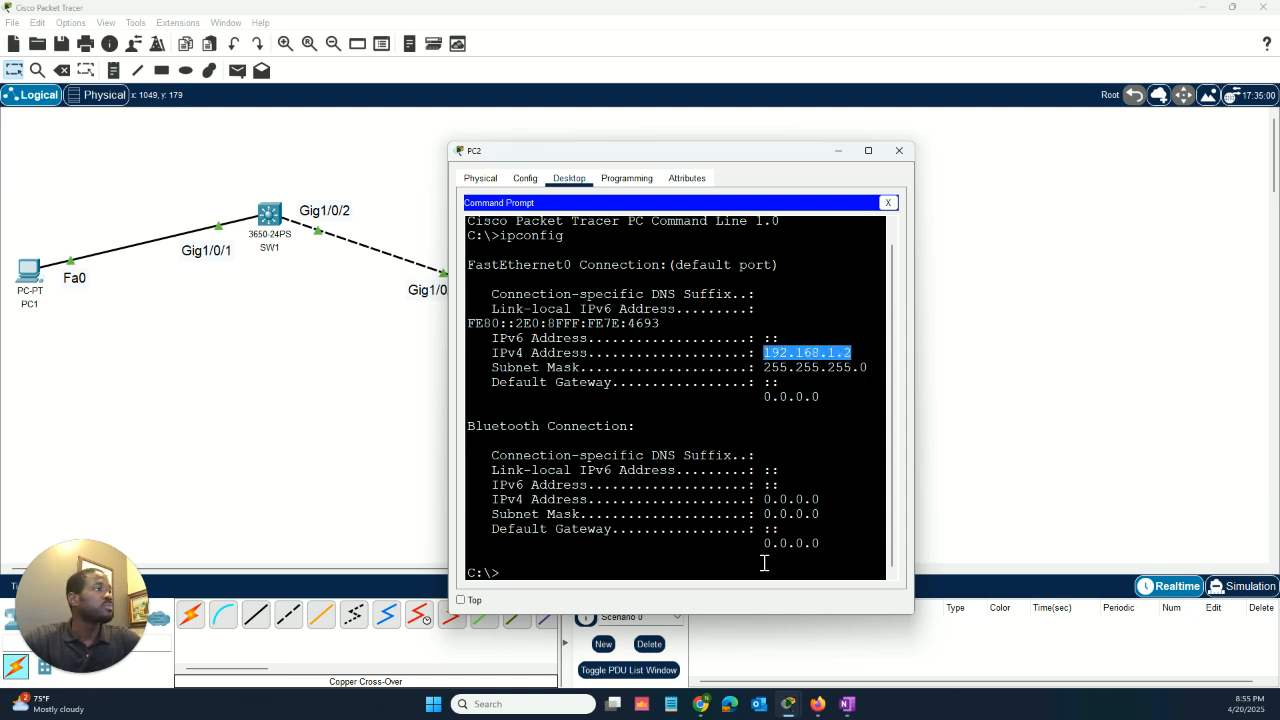
# Ping PC2's own address 192.168.1.2 from its Command Prompt.
pyautogui.click(671, 578)
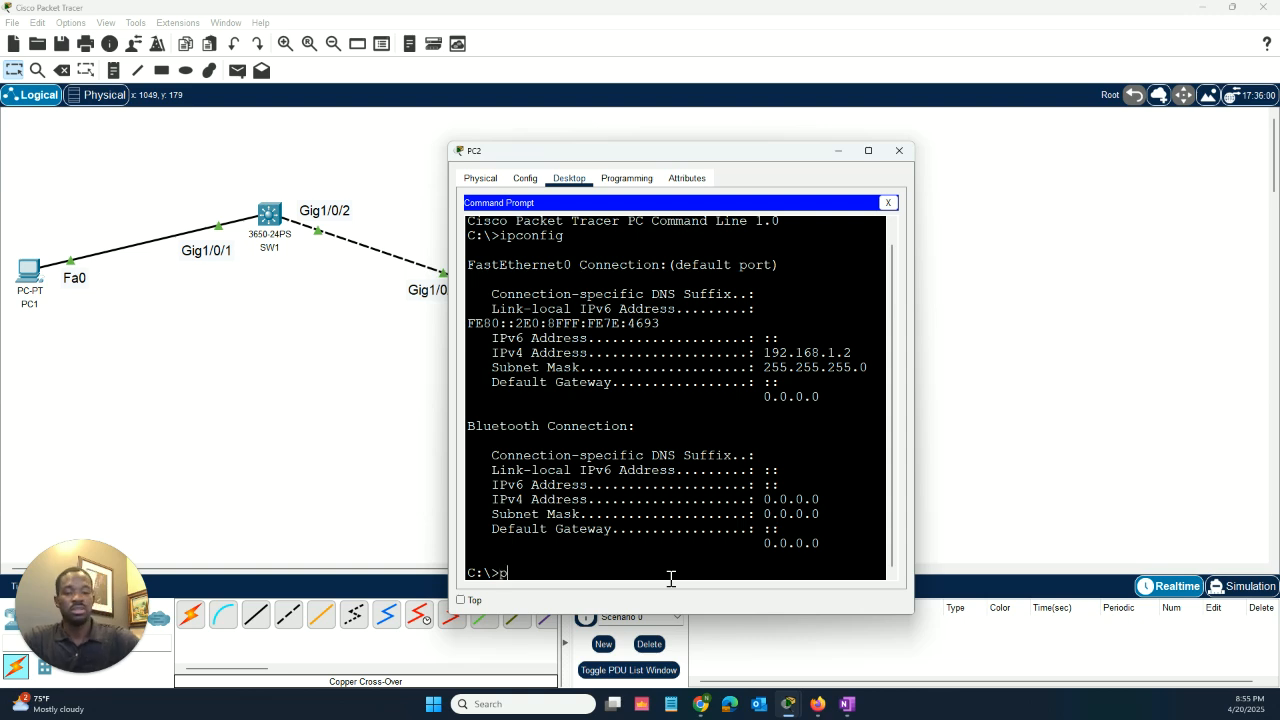
pyautogui.write('ping 192.')
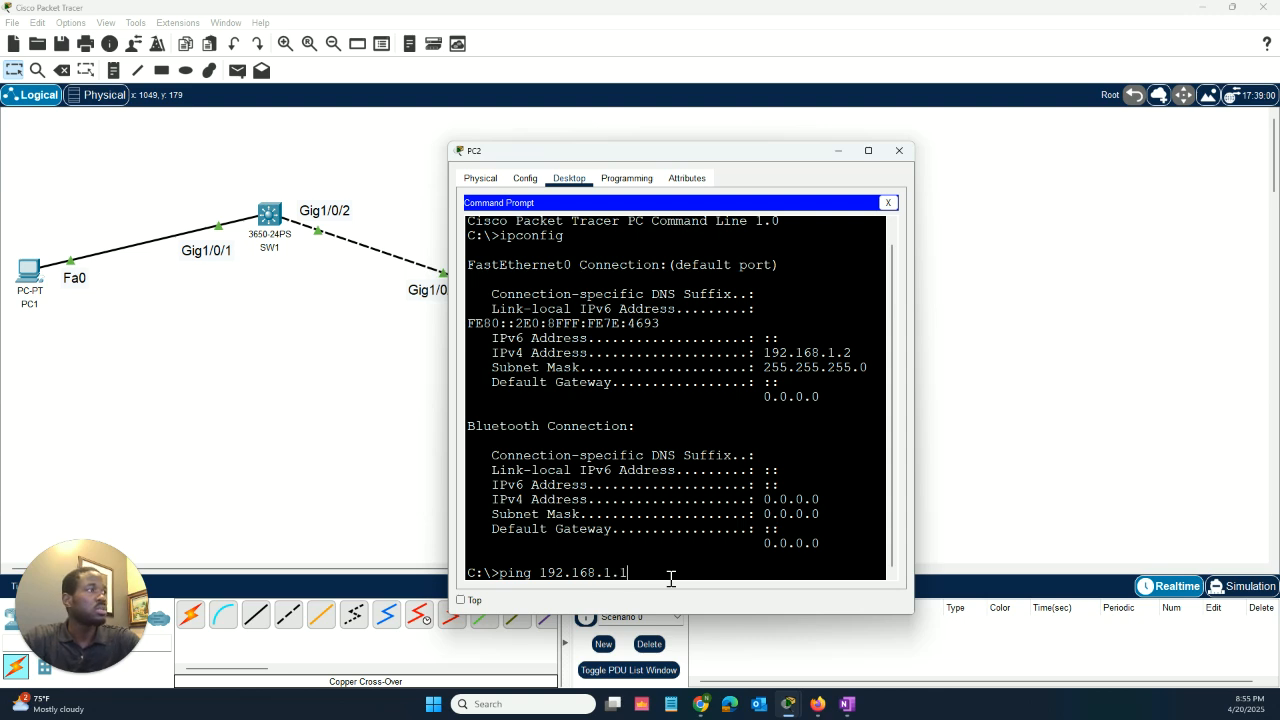
pyautogui.write('168.1.2')
pyautogui.press('Return')
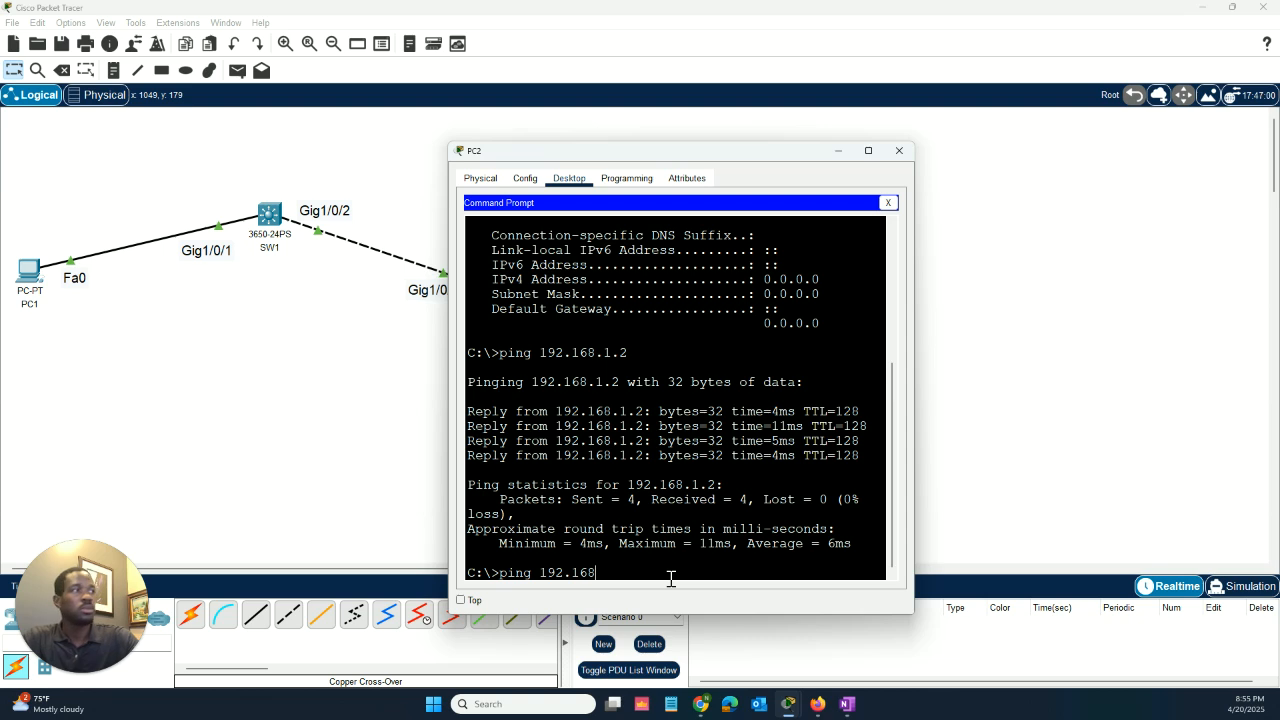
# Ping PC1 at 192.168.1.1 from PC2, then widen PC2's window and minimize it.
pyautogui.write('1.')
pyautogui.press('Return')
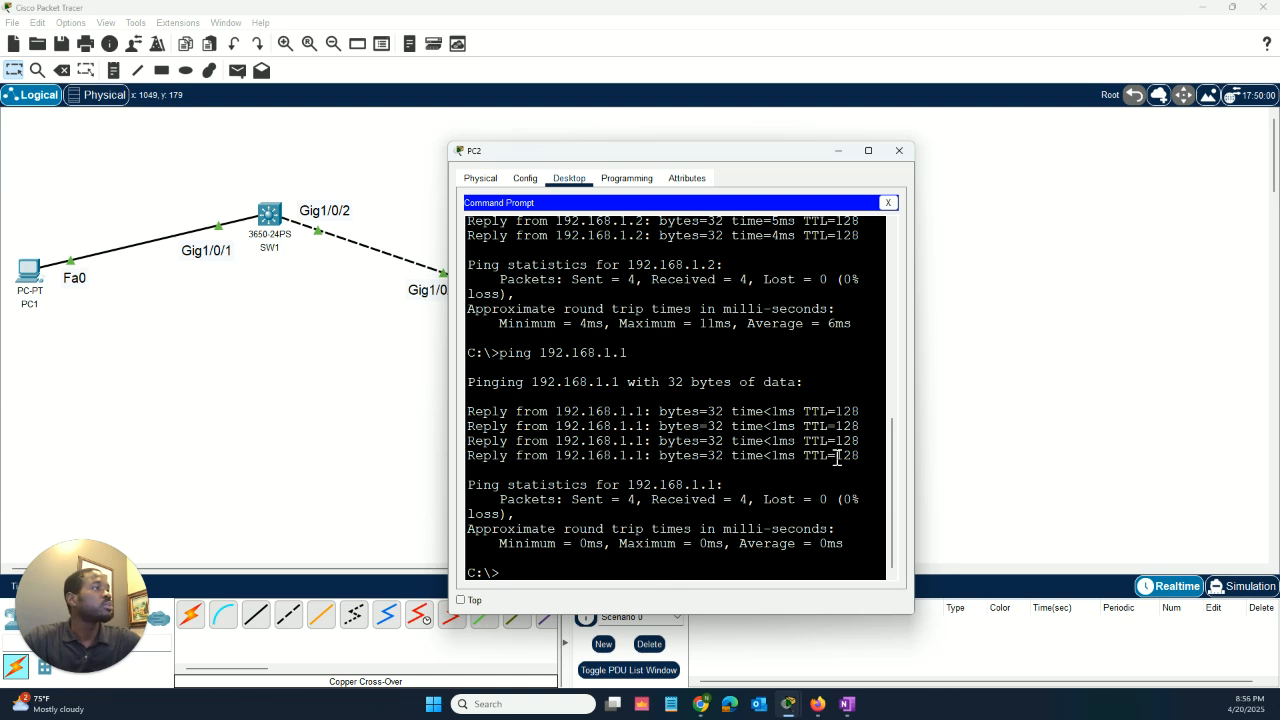
pyautogui.moveTo(916, 385); pyautogui.dragTo(1046, 385)
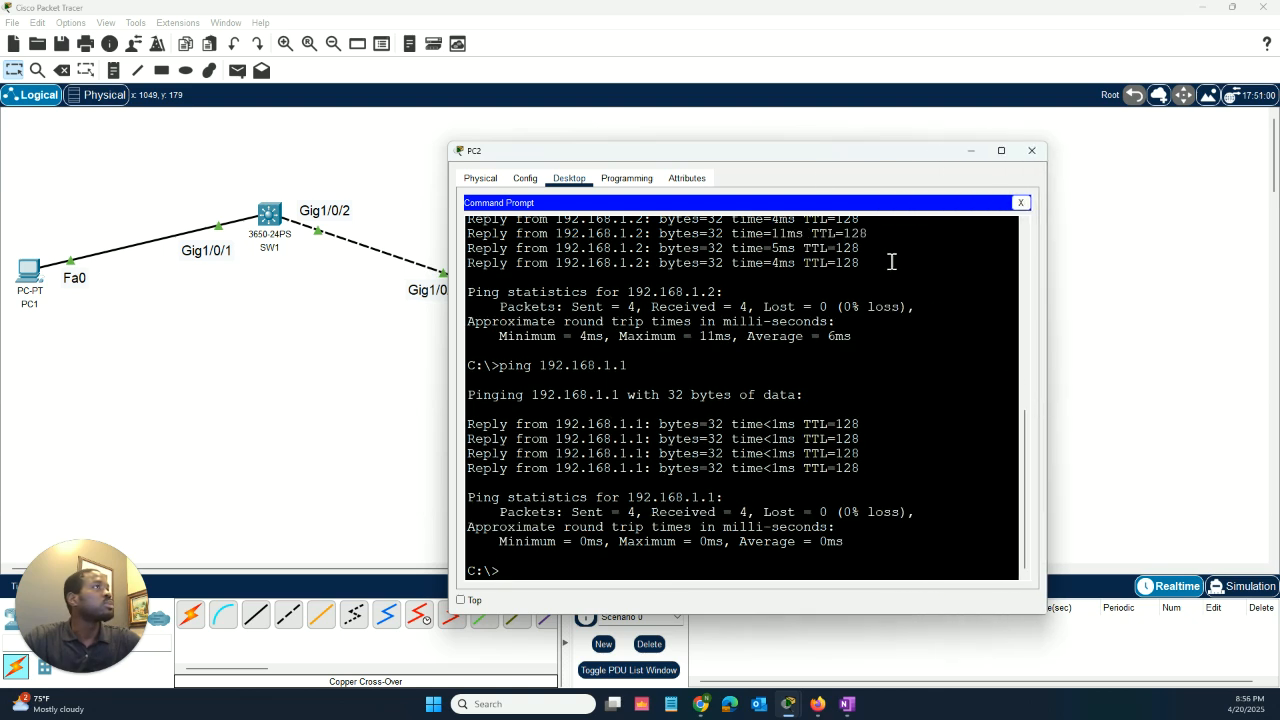
pyautogui.moveTo(777, 157); pyautogui.dragTo(971, 289)
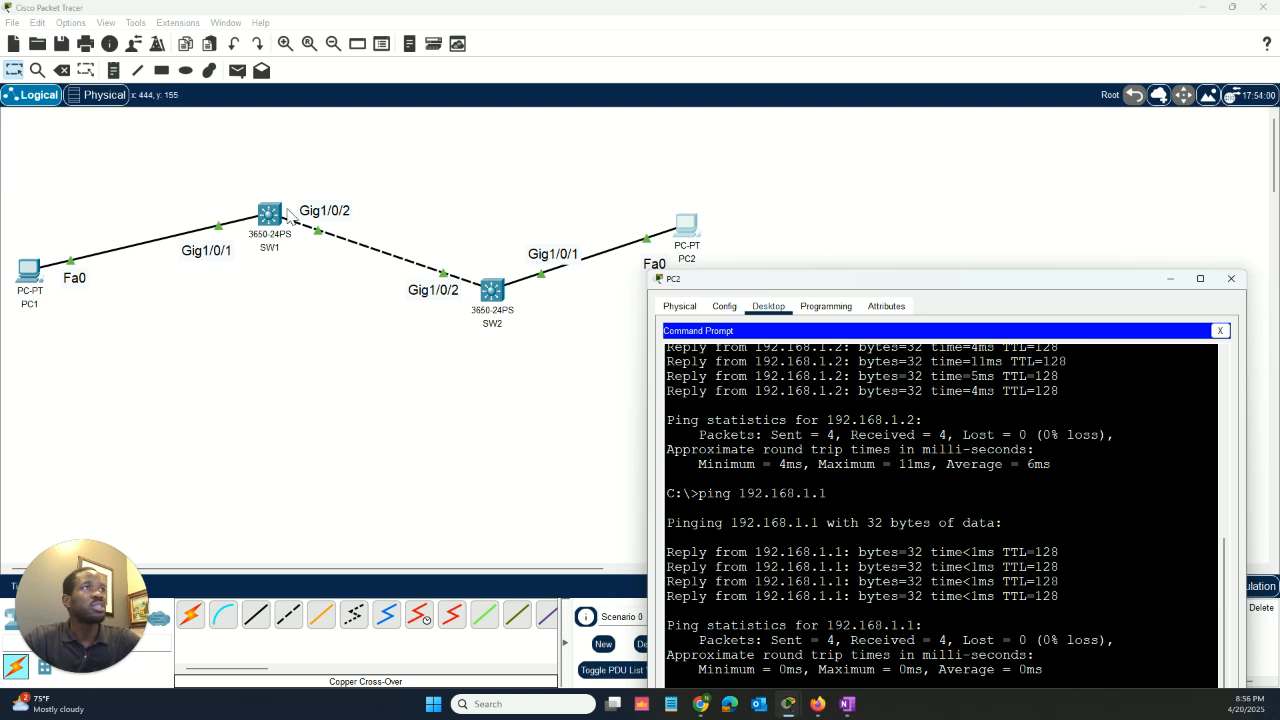
pyautogui.moveTo(900, 281); pyautogui.dragTo(631, 84)
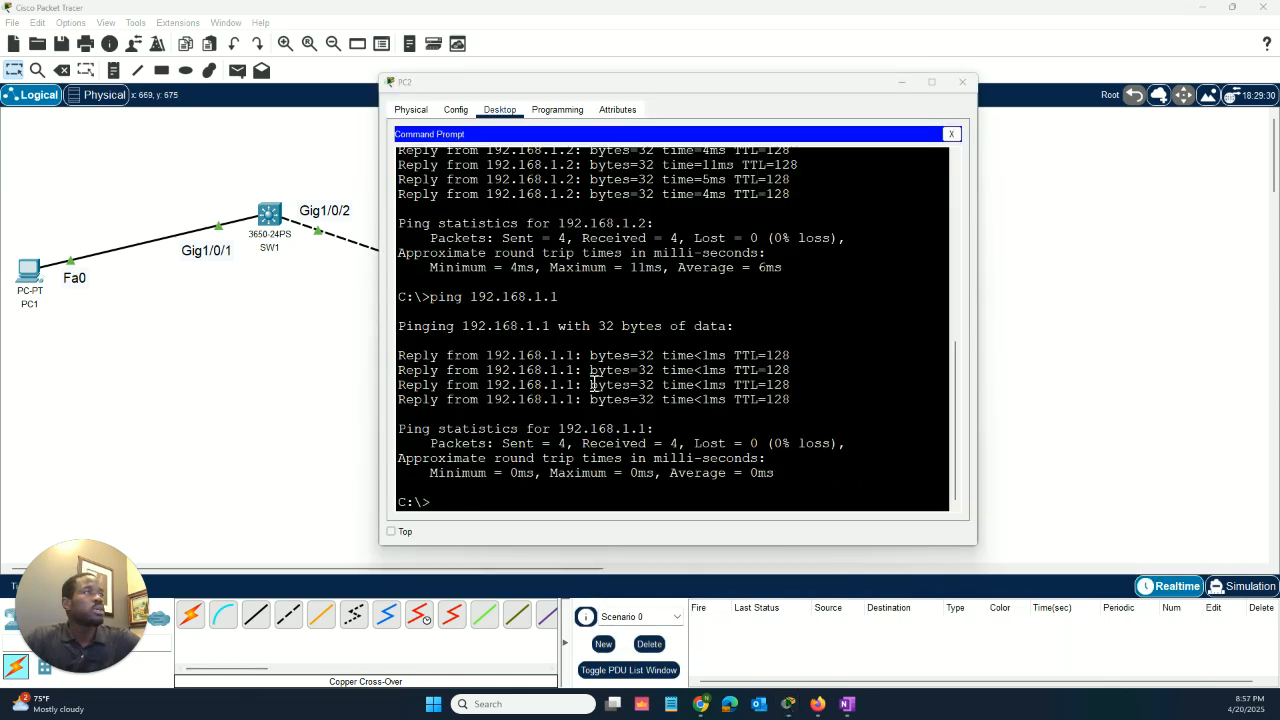
pyautogui.moveTo(555, 85); pyautogui.dragTo(417, 72)
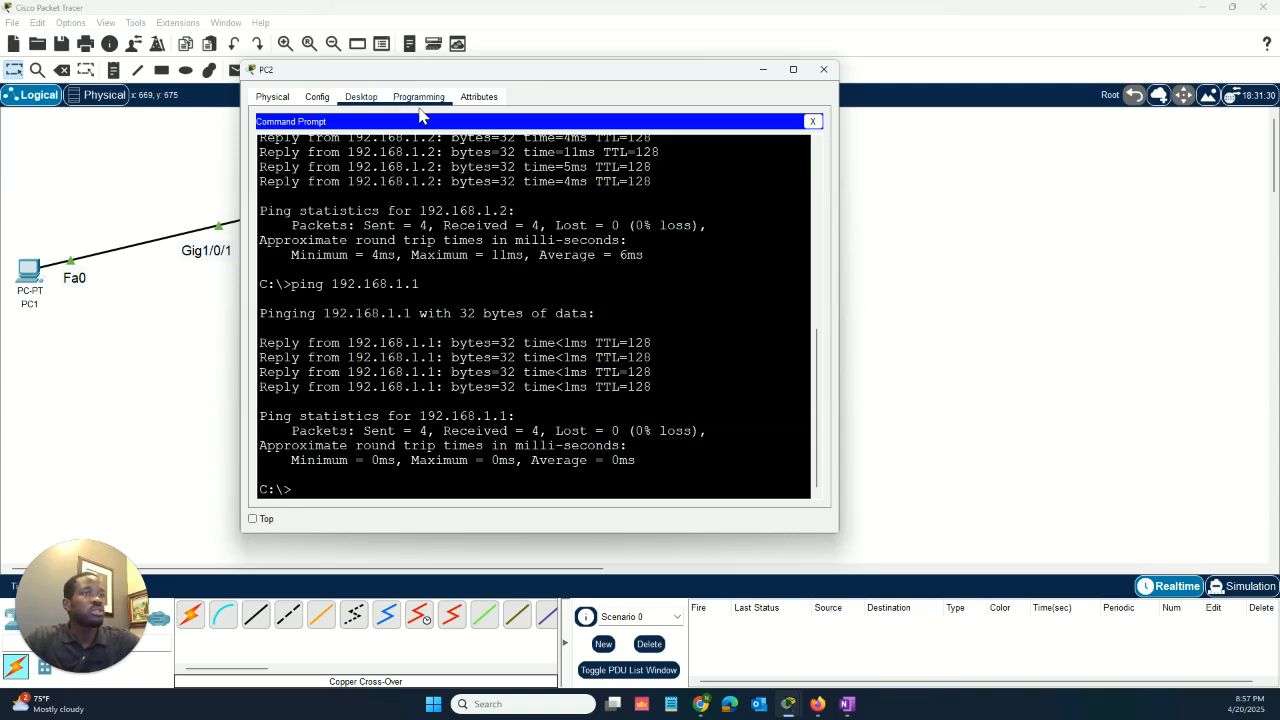
pyautogui.moveTo(594, 72); pyautogui.dragTo(549, 73)
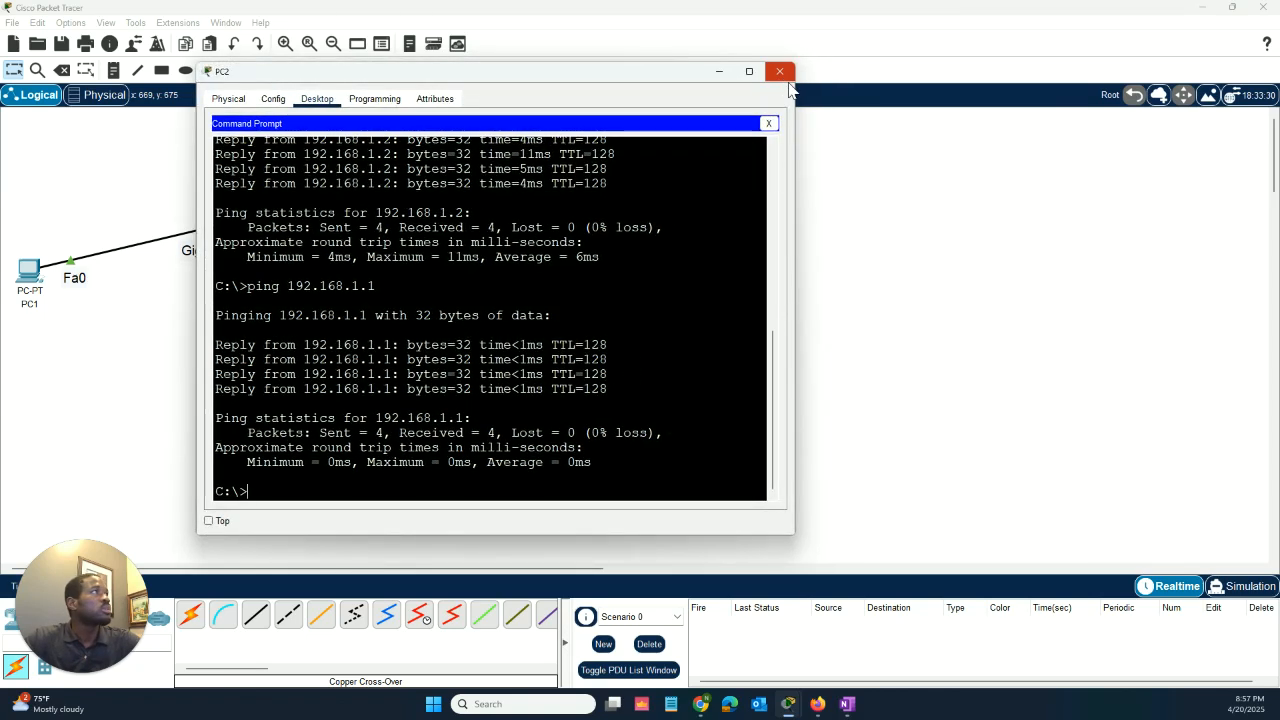
pyautogui.click(719, 72)
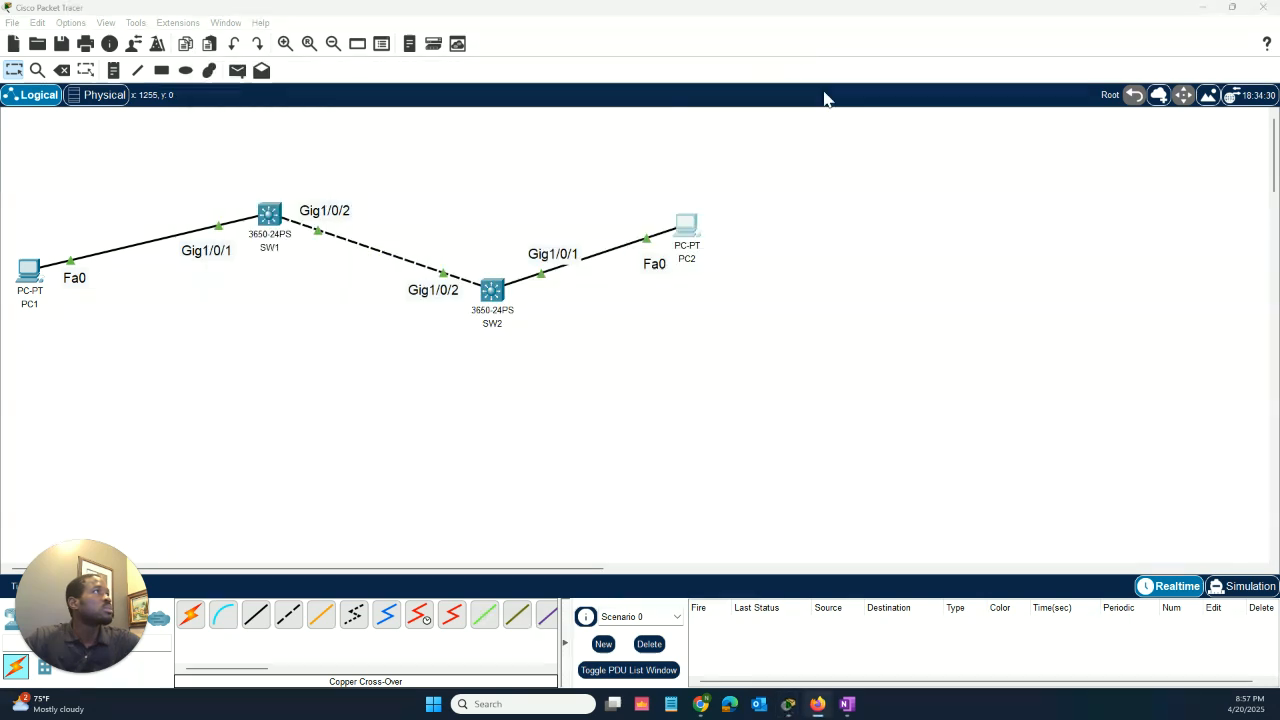
# Switch to Simulation mode and limit the visible event filters to ARP and ICMP.
pyautogui.click(1248, 588)
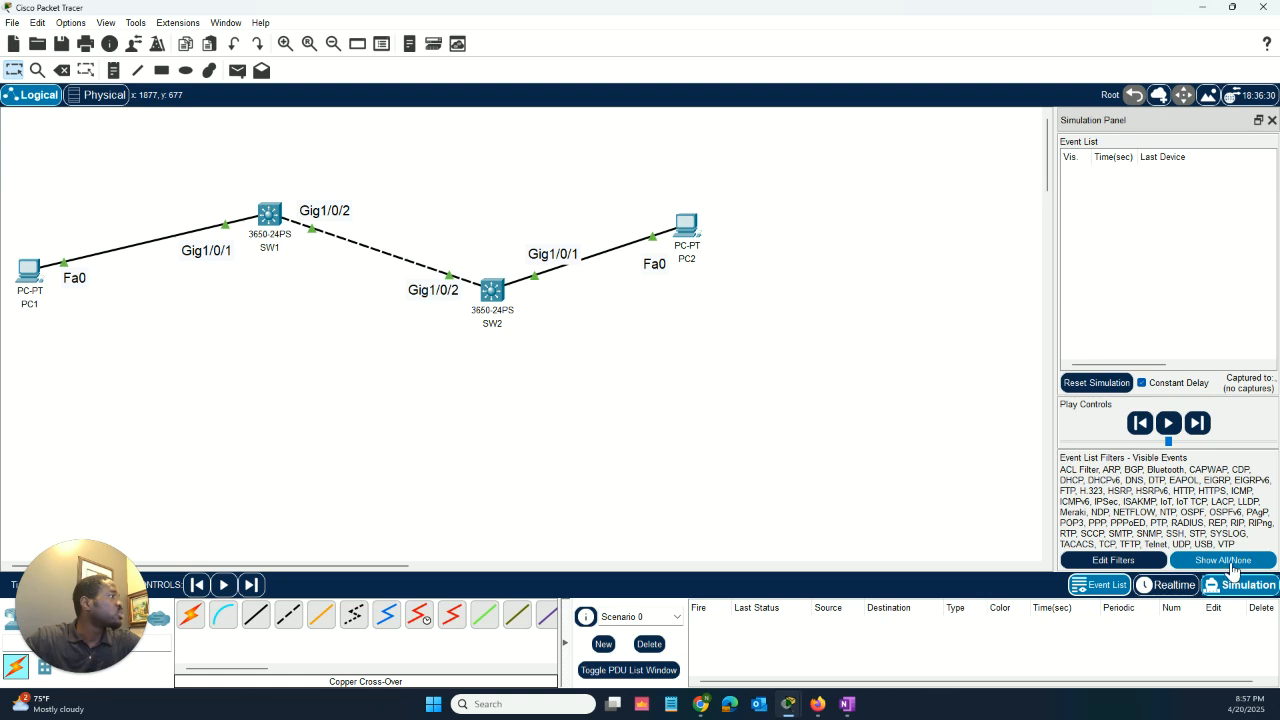
pyautogui.click(1228, 561)
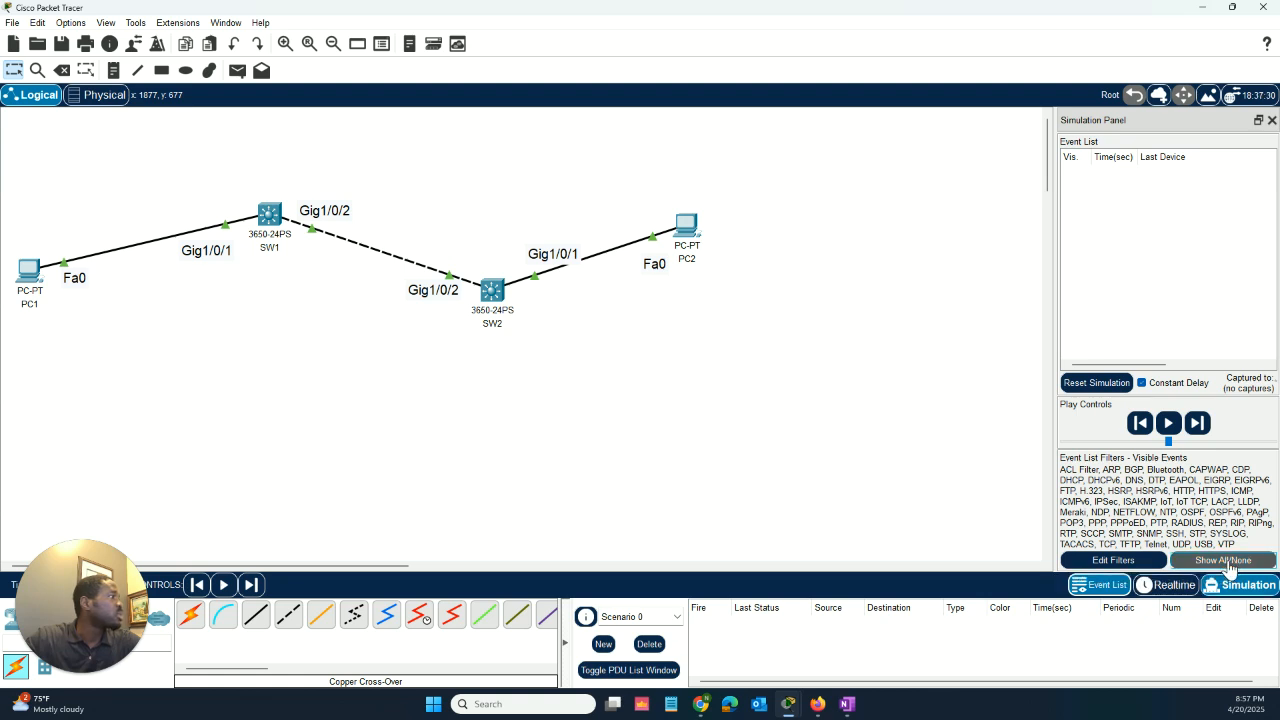
pyautogui.click(1100, 562)
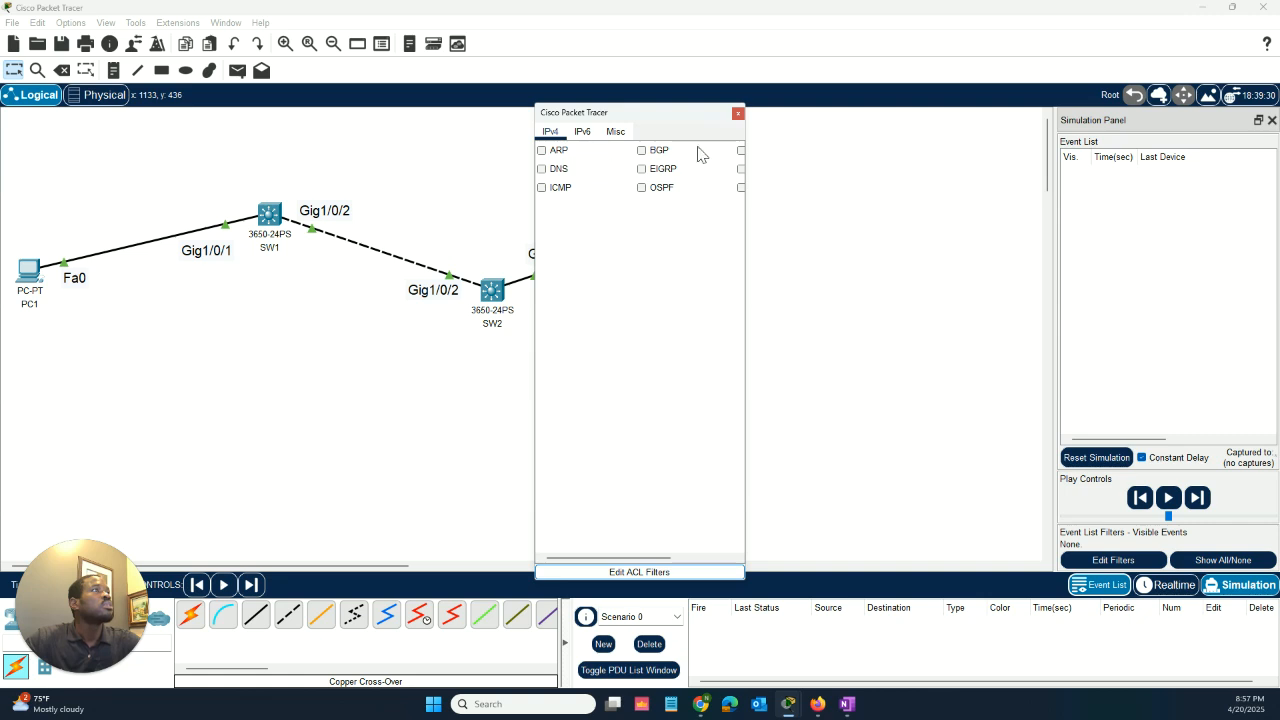
pyautogui.moveTo(745, 146); pyautogui.dragTo(866, 160)
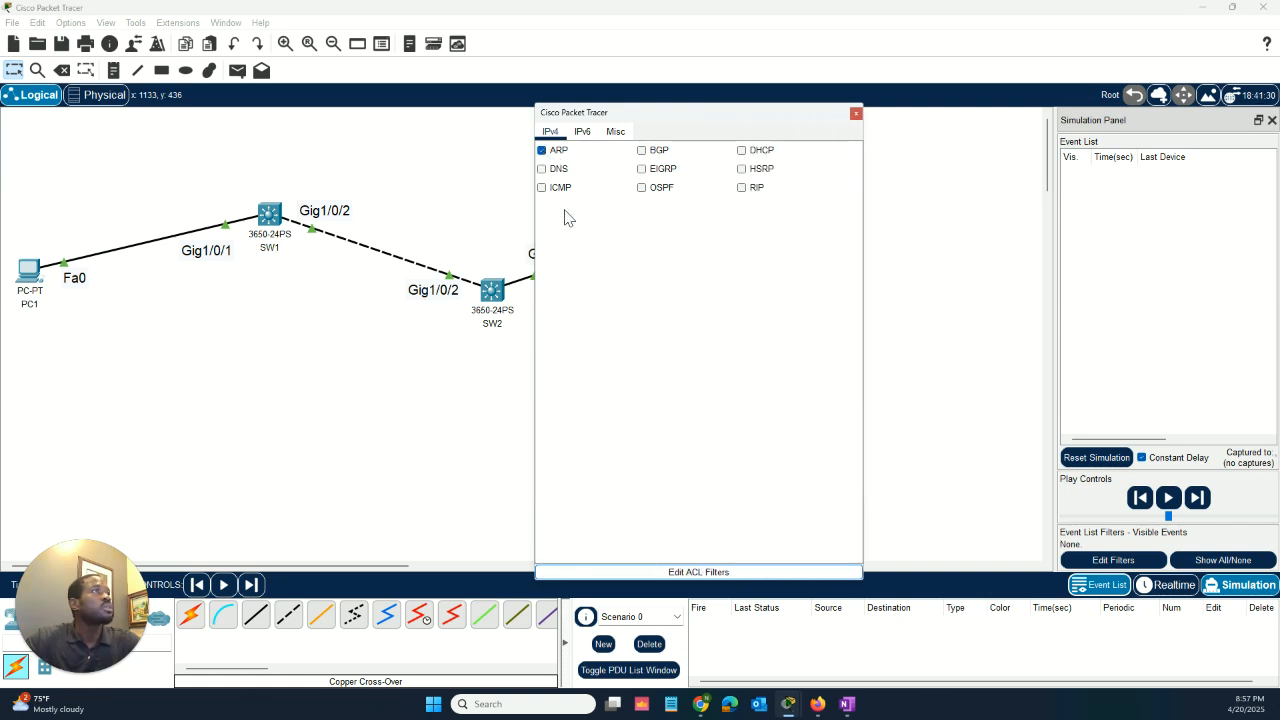
pyautogui.click(542, 188)
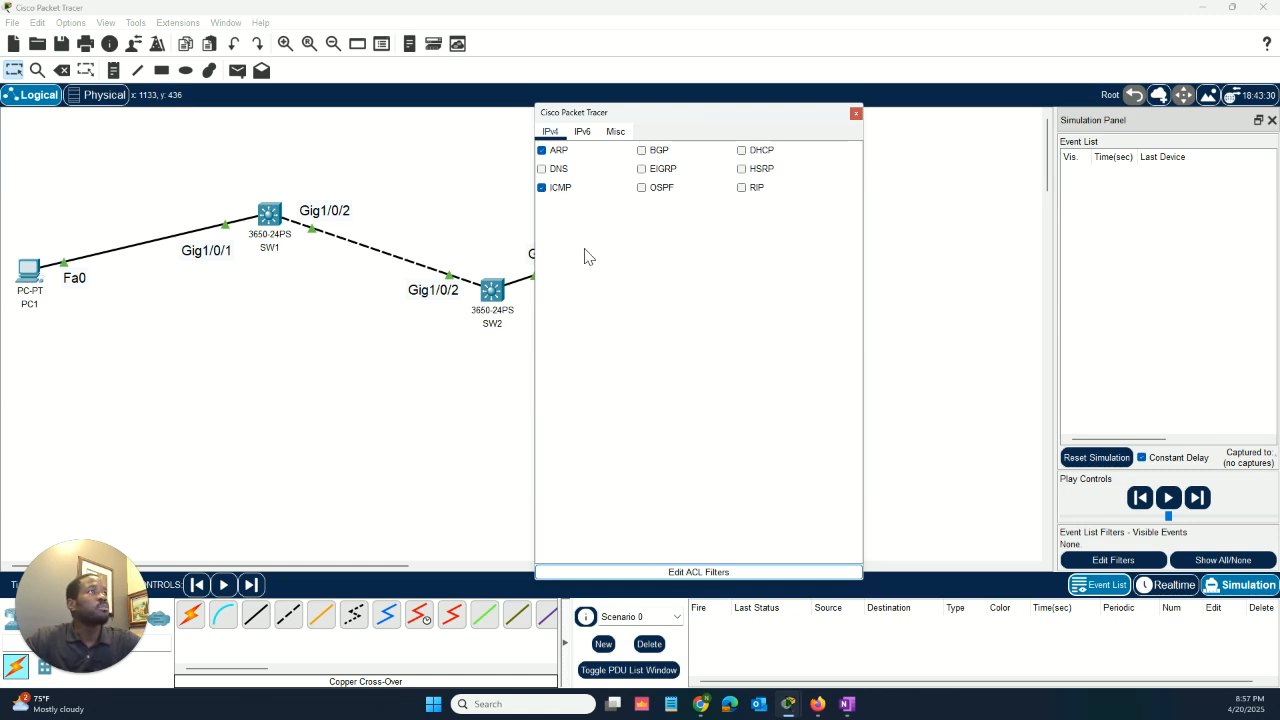
pyautogui.click(856, 114)
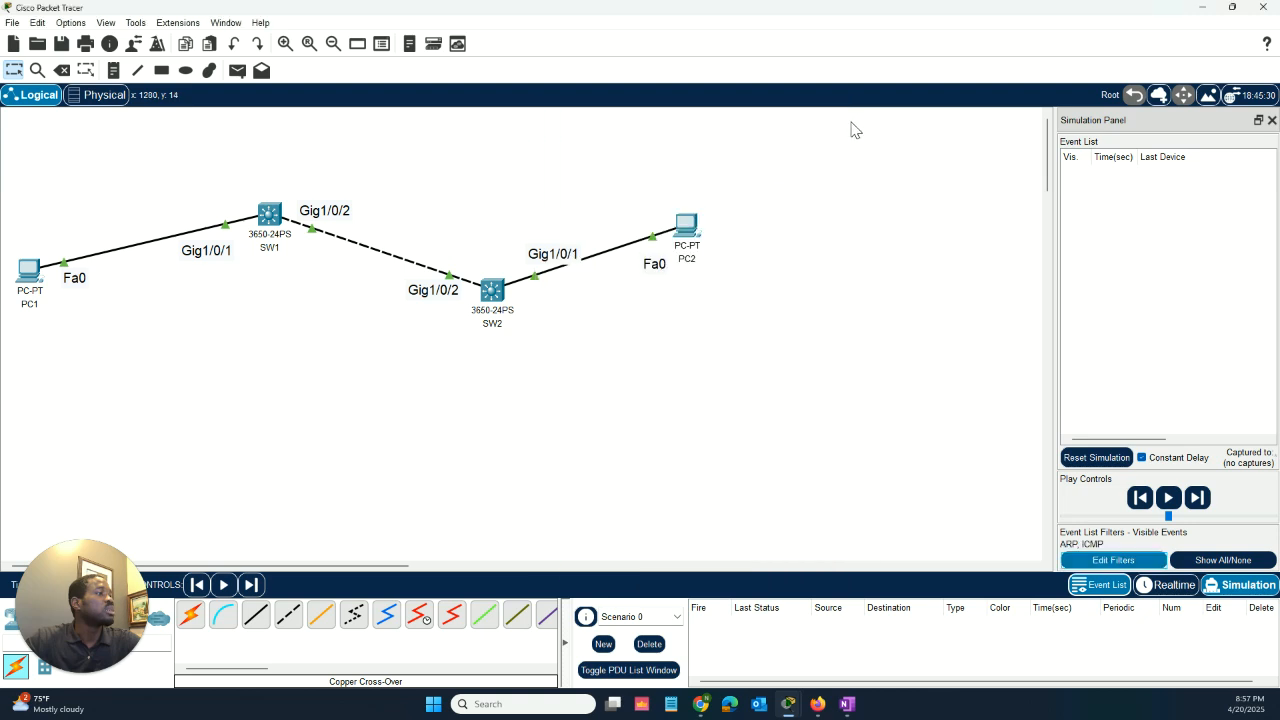
# Start the simulation playback and enter the command ping 192.168.1.1 in PC2's Command Prompt without running it.
pyautogui.click(688, 228)
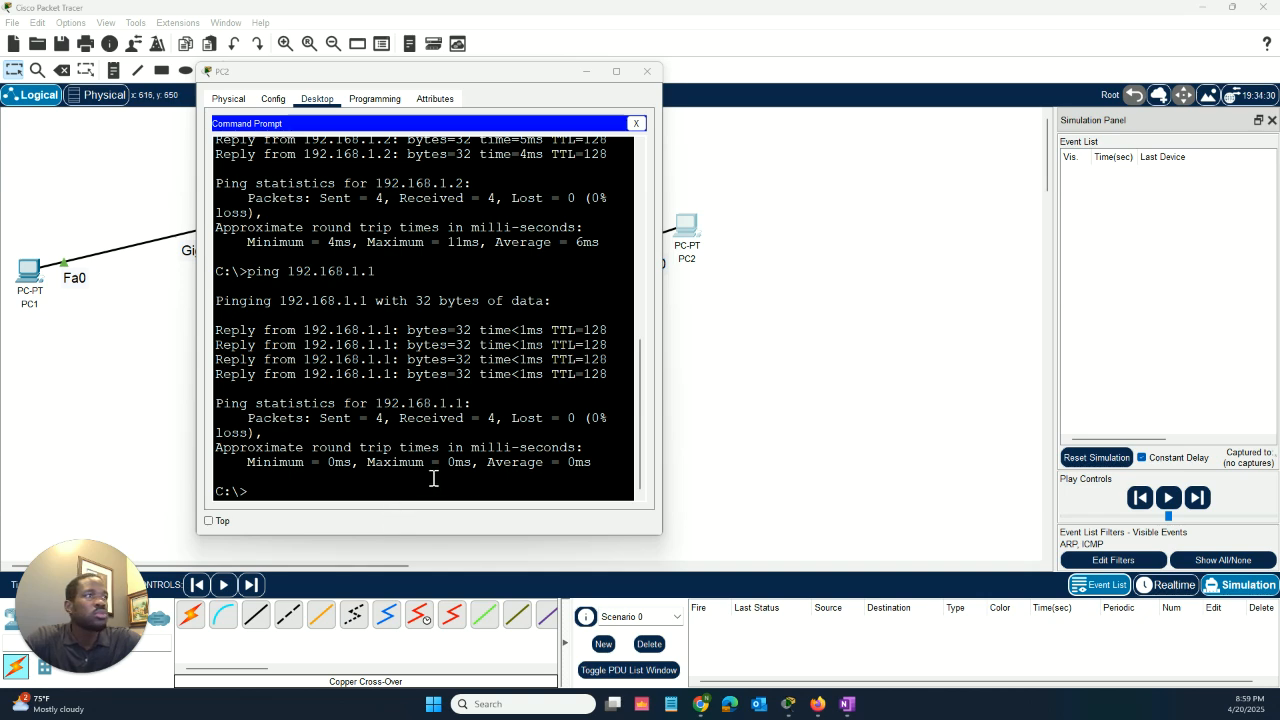
pyautogui.moveTo(662, 443); pyautogui.dragTo(706, 444)
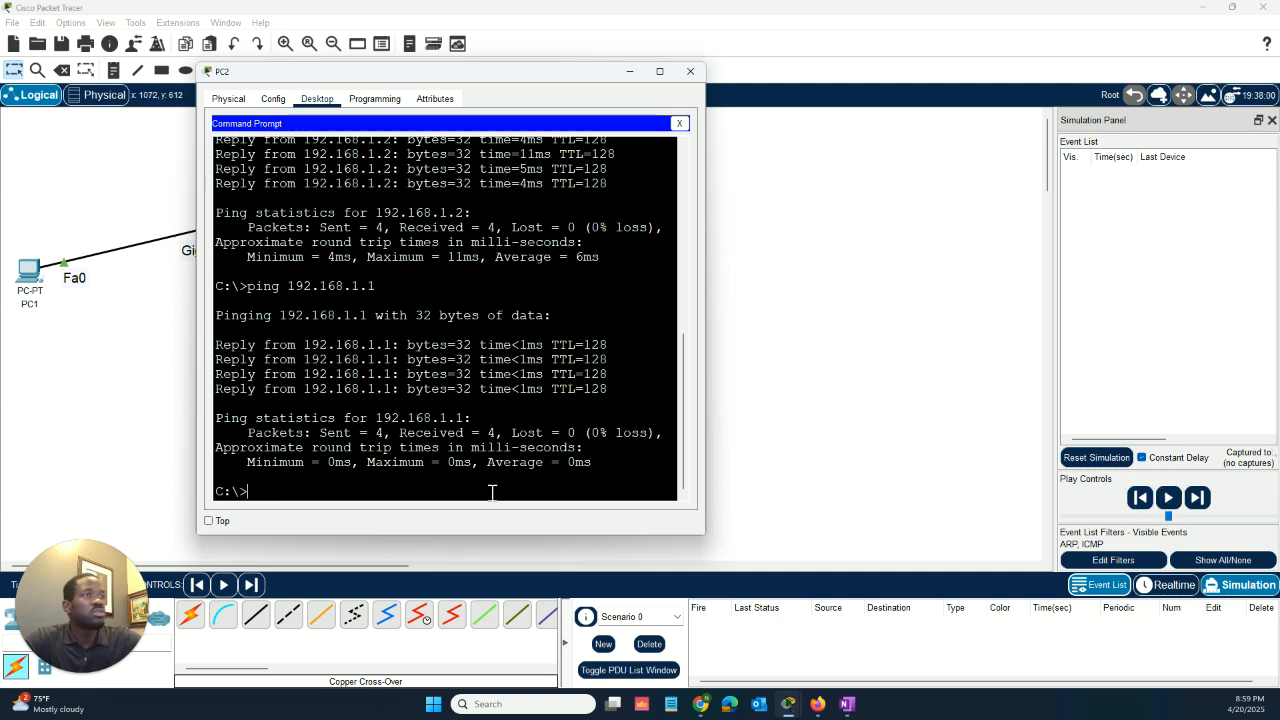
pyautogui.write('ping')
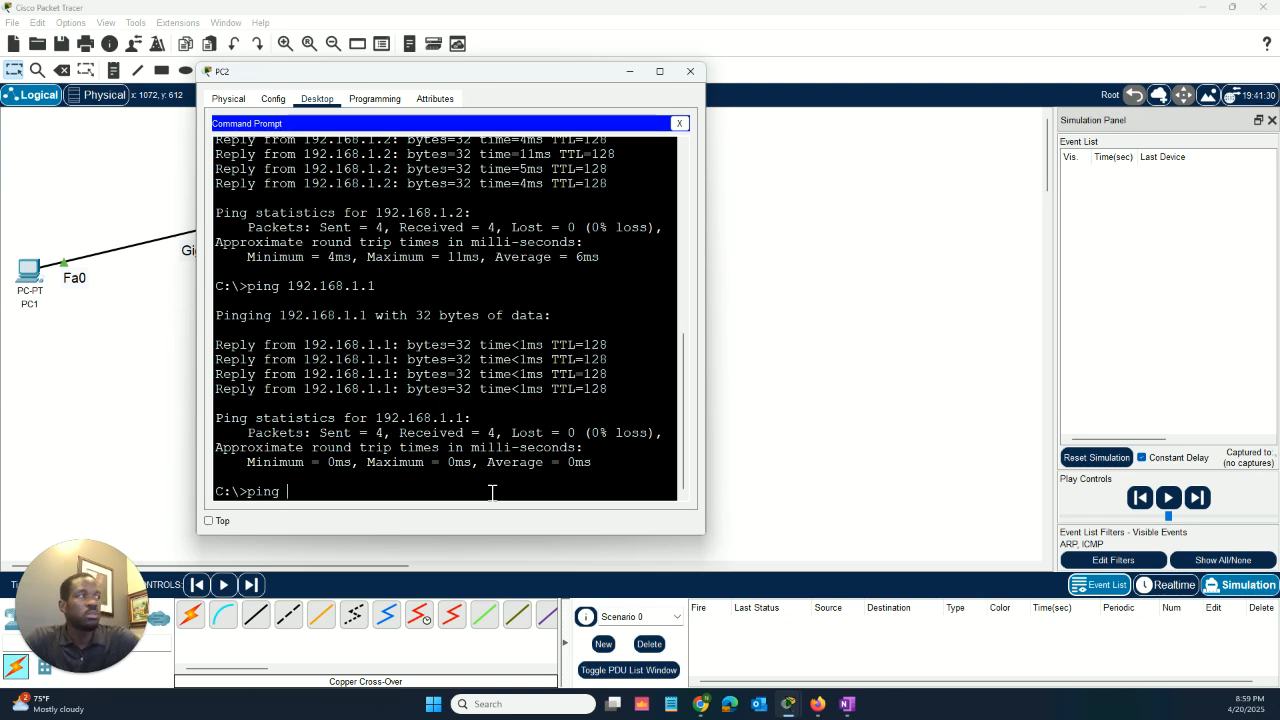
pyautogui.click(1170, 499)
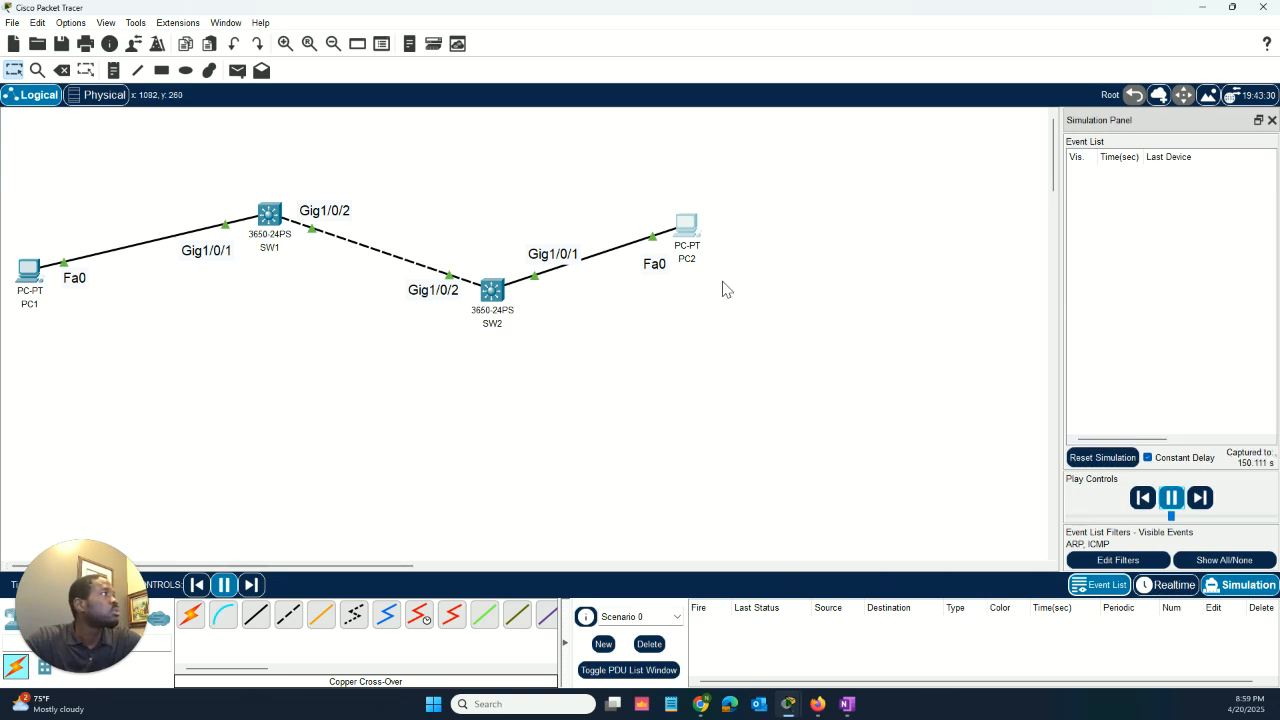
pyautogui.click(686, 229)
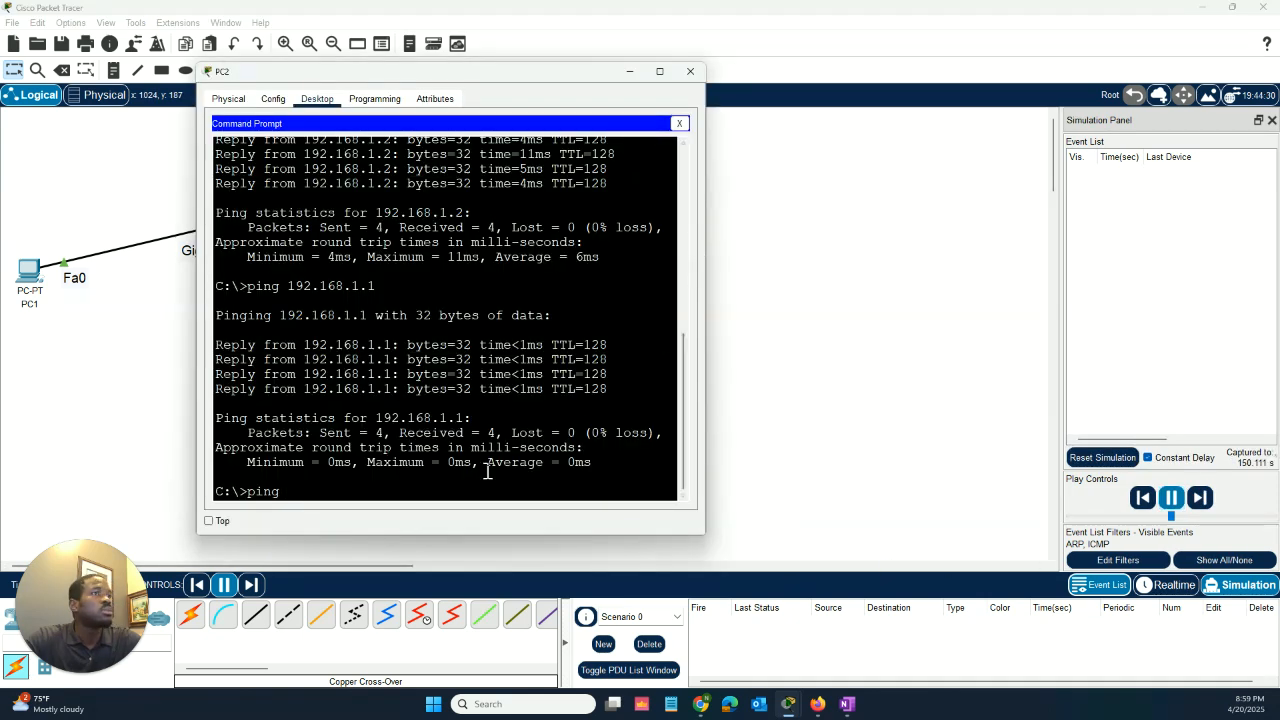
pyautogui.write('19')
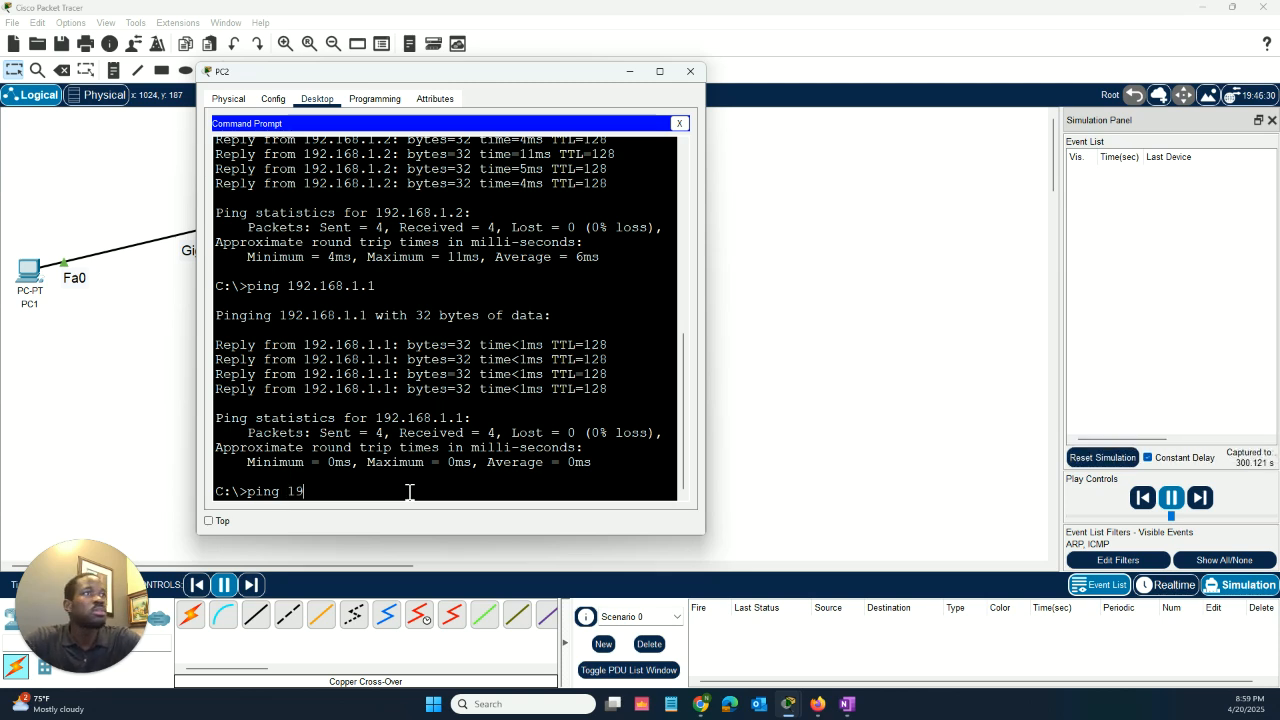
pyautogui.write('2.168.1.')
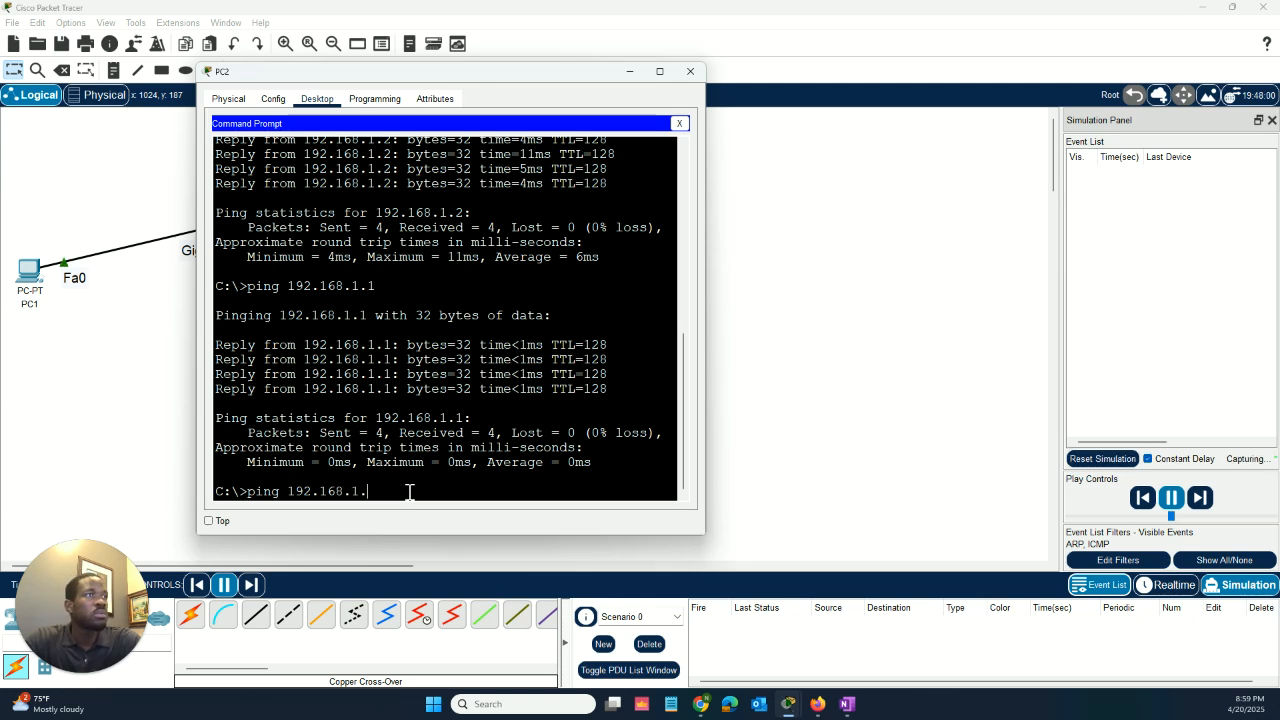
pyautogui.write('1')
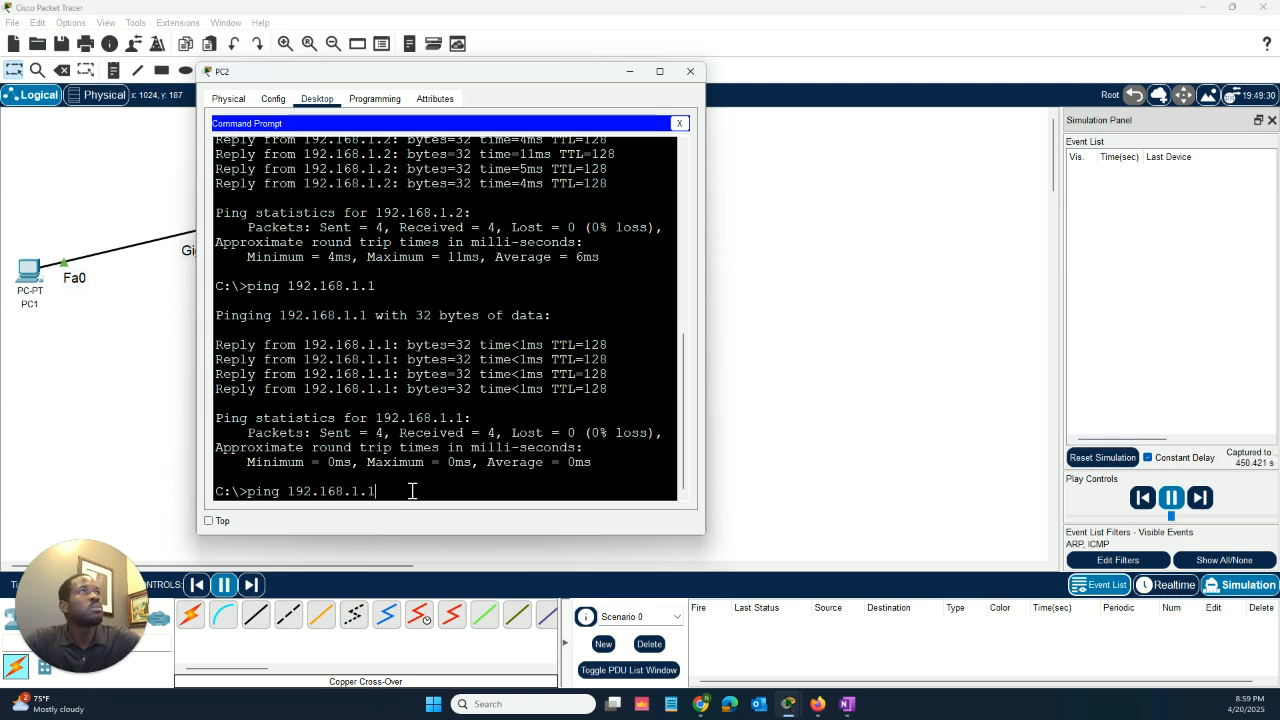
# Move PC2's window clear of the topology, make it narrower and run the ping to 192.168.1.1.
pyautogui.moveTo(416, 80); pyautogui.dragTo(697, 319)
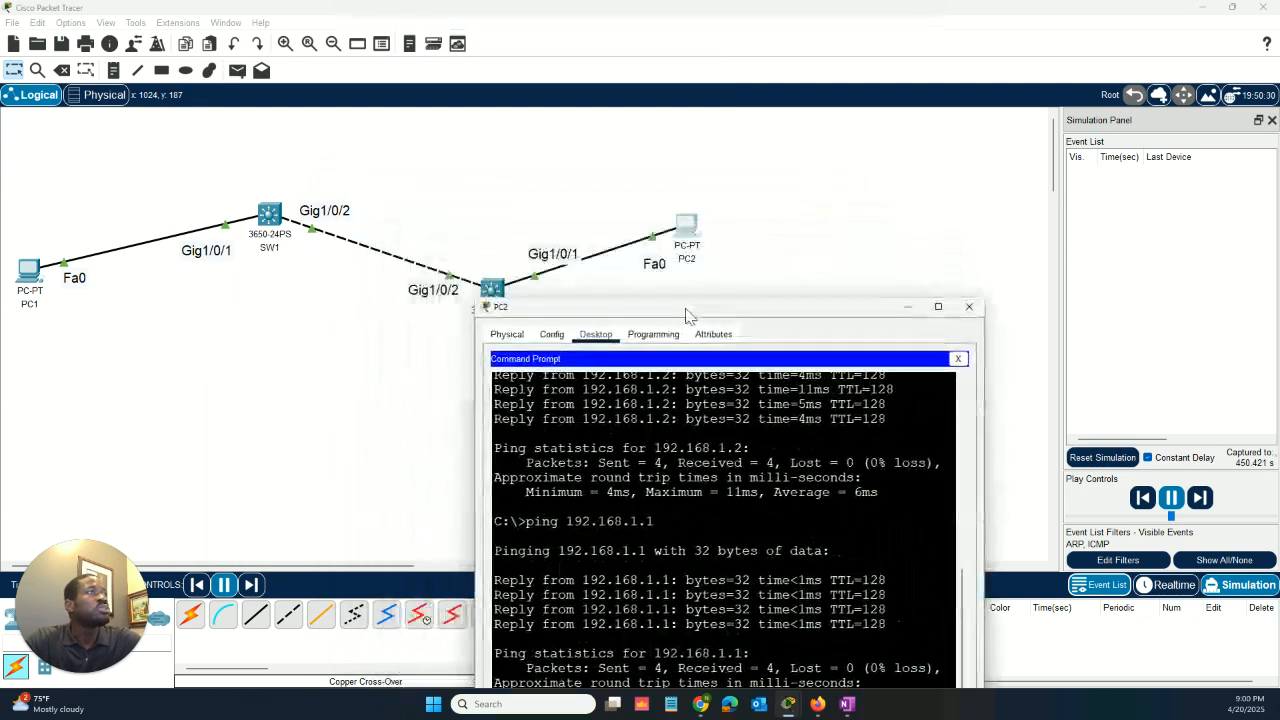
pyautogui.moveTo(531, 351); pyautogui.dragTo(806, 285)
pyautogui.press('Up')
pyautogui.press('BackSpace')
pyautogui.write('1')
pyautogui.press('Return')
pyautogui.press('Up')
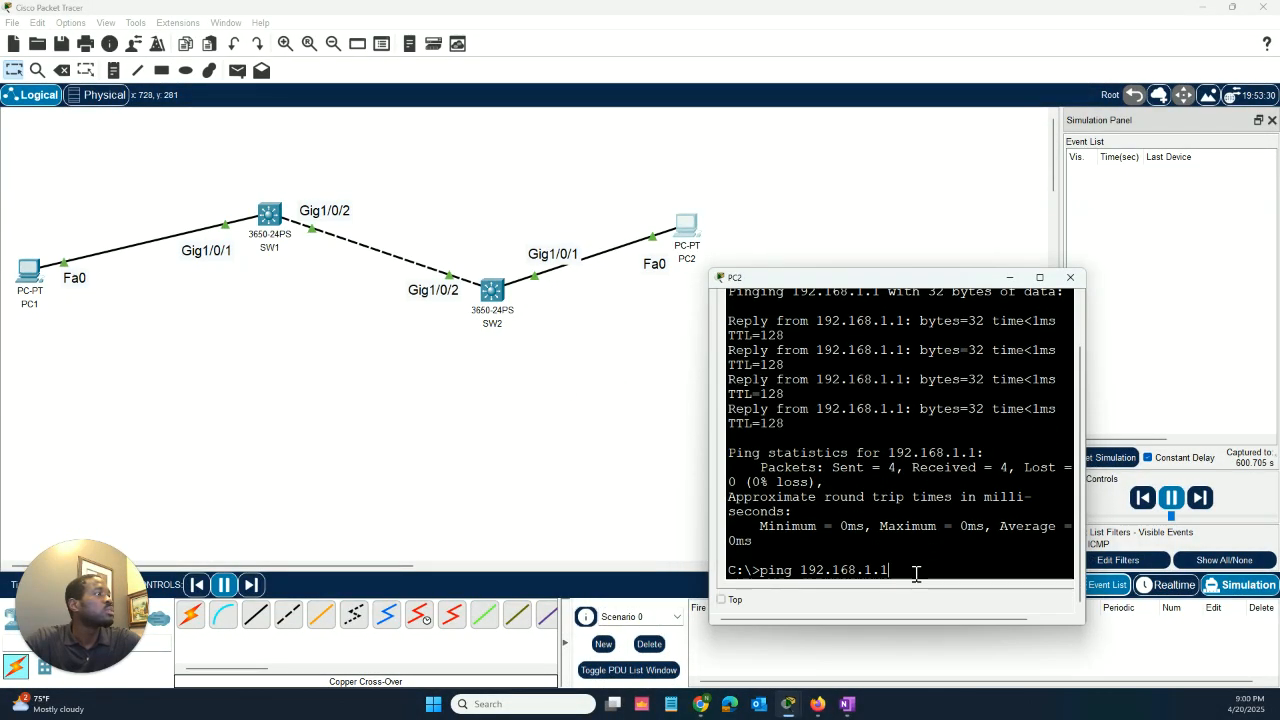
pyautogui.press('Return')
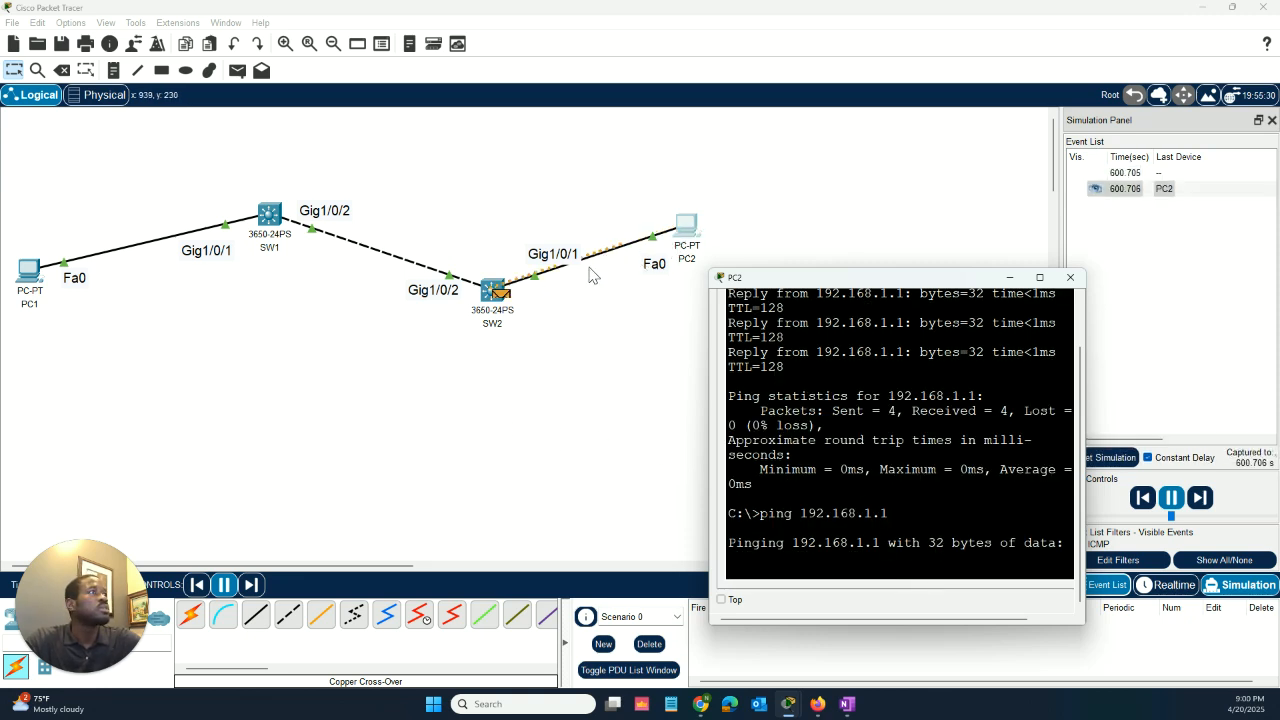
# Open the PDU information of the ping packet at SW2 and examine its inbound and outbound OSI layers.
pyautogui.click(508, 300)
pyautogui.click(500, 296)
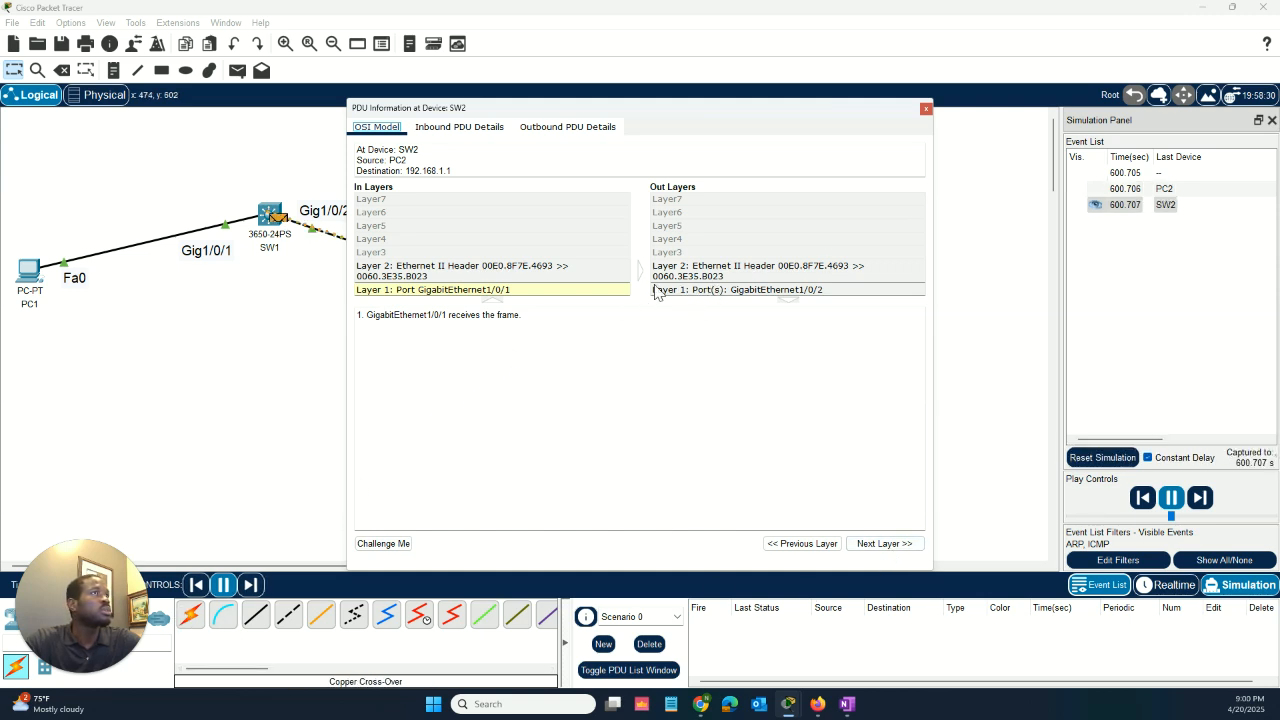
pyautogui.moveTo(107, 663)
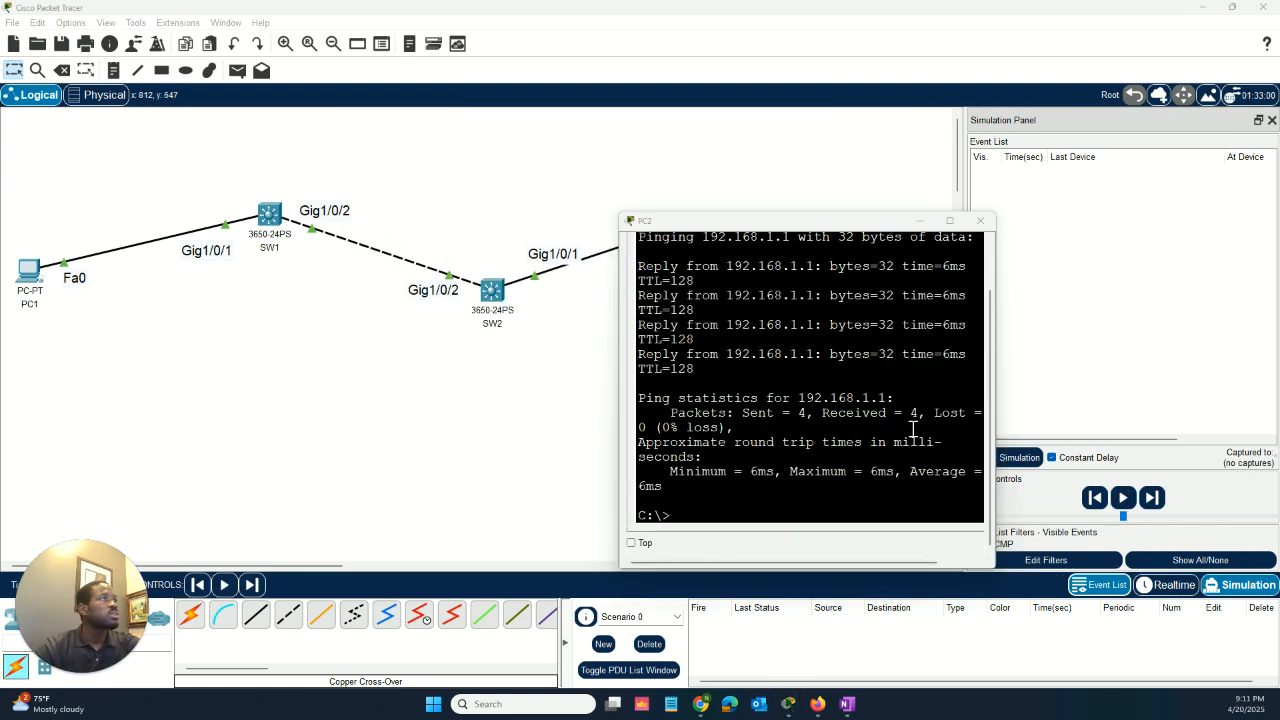
# Reset the simulation and bring PC2's Command Prompt window back to the front, clear of SW2.
pyautogui.moveTo(807, 214); pyautogui.dragTo(658, 216)
pyautogui.click(1006, 459)
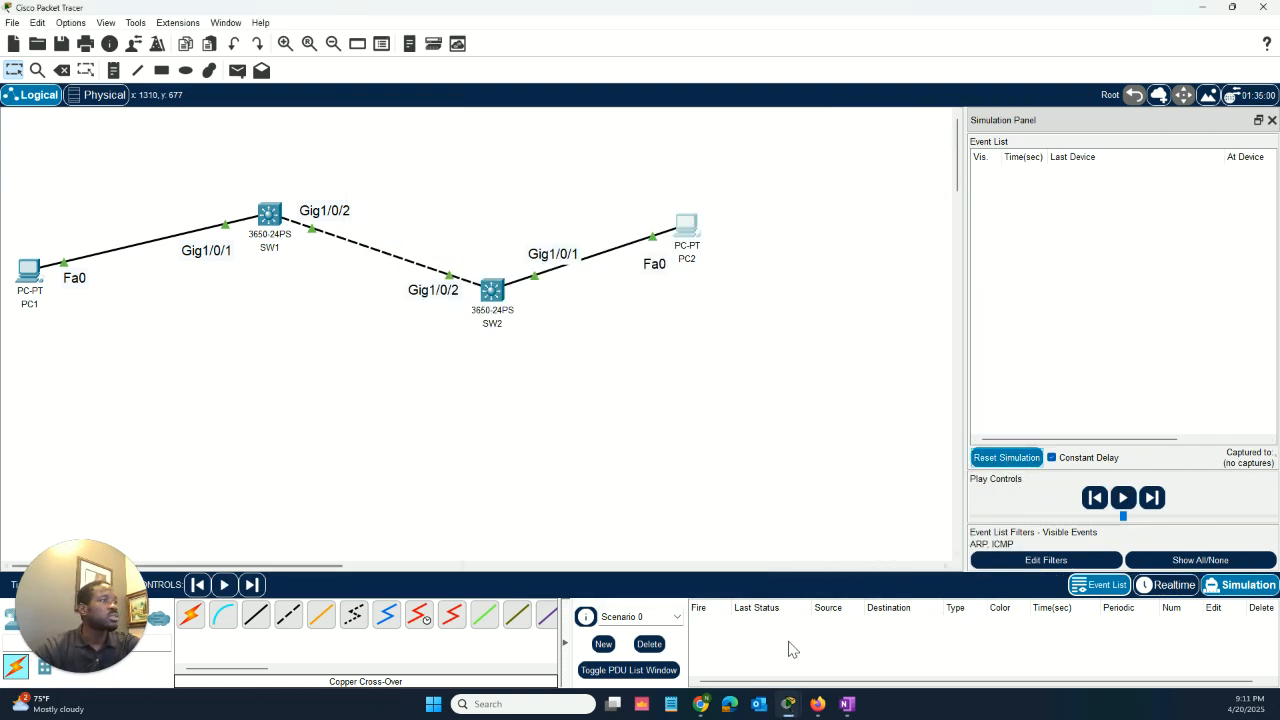
pyautogui.moveTo(805, 709)
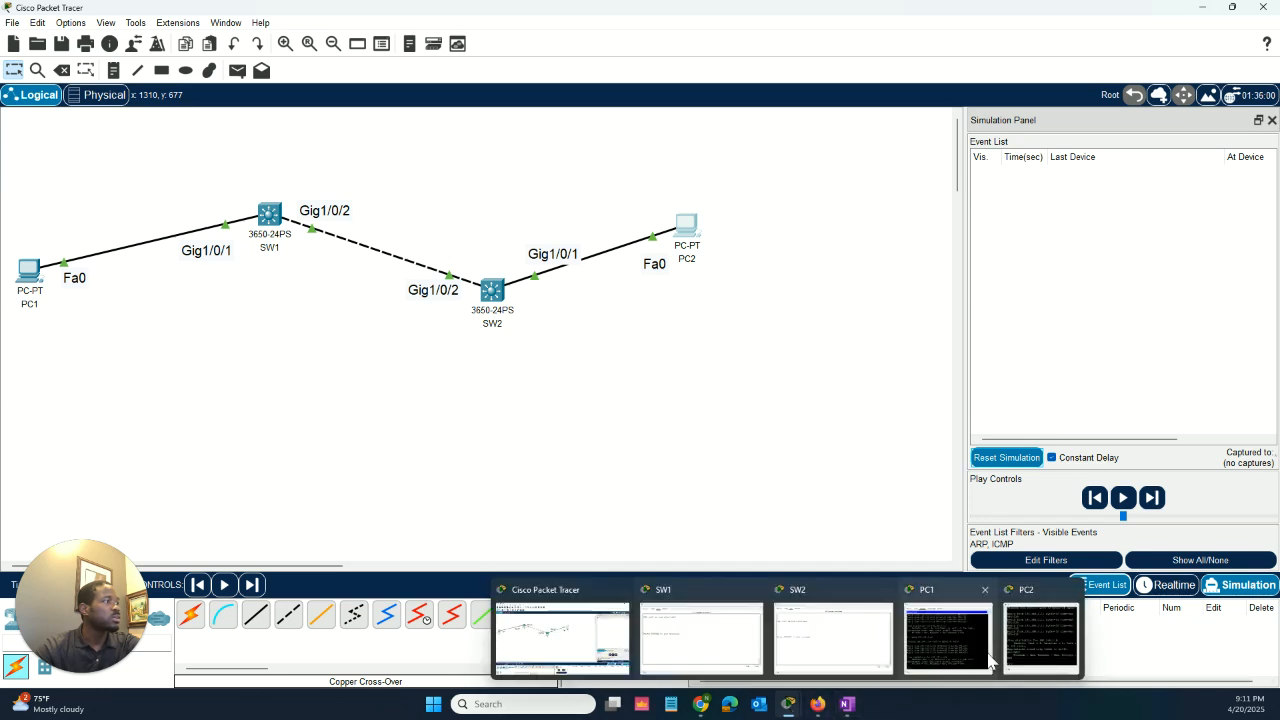
pyautogui.click(1070, 635)
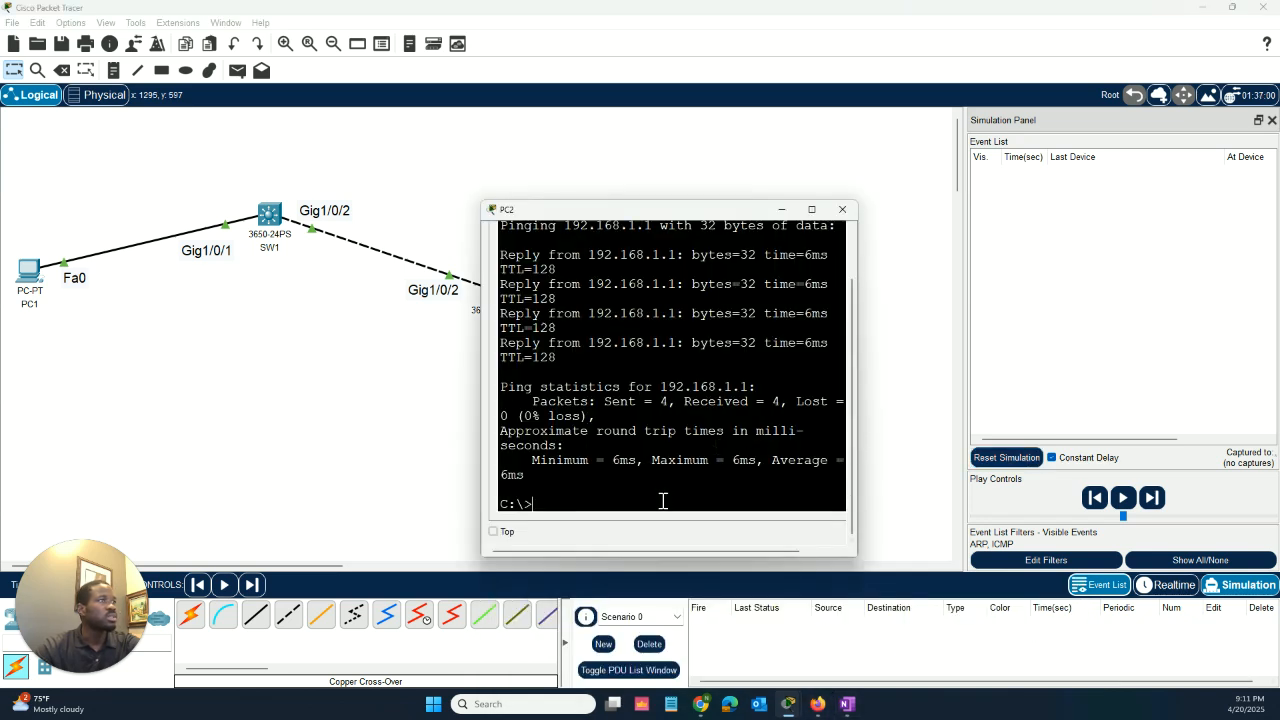
pyautogui.moveTo(584, 210); pyautogui.dragTo(628, 182)
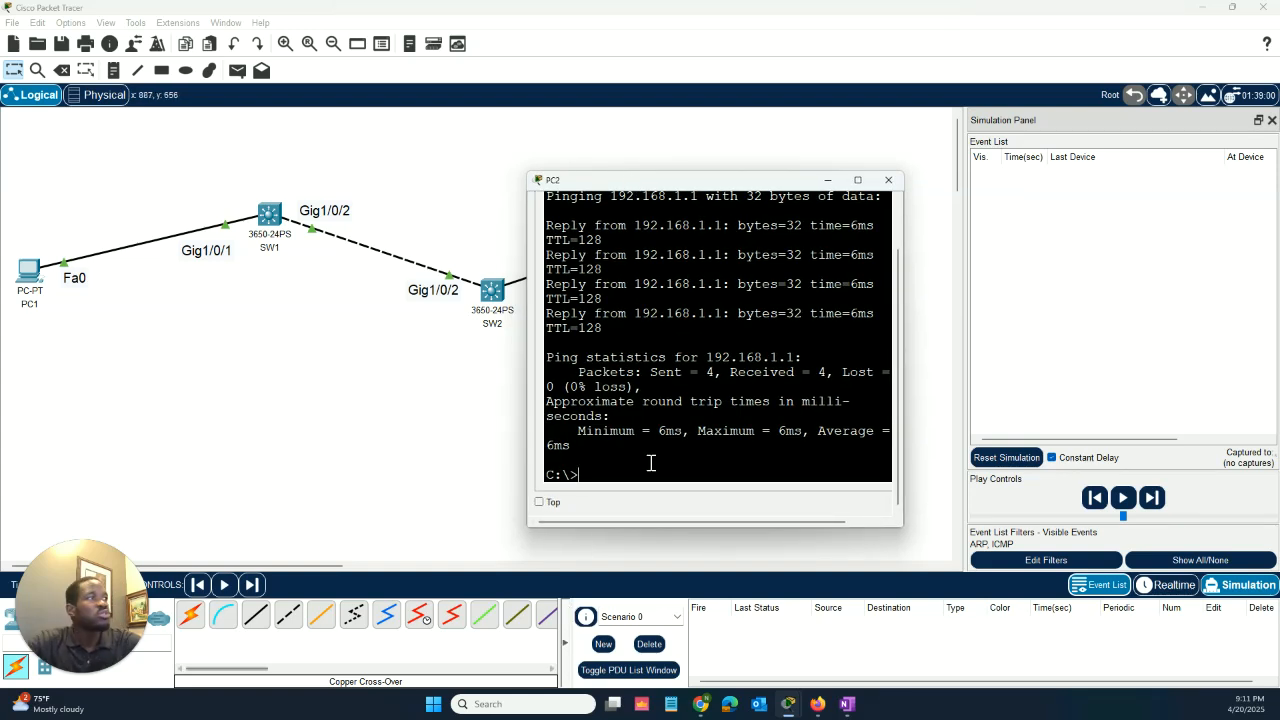
# Run ping 192.168.1.1 again from PC2 and play the simulation with the topology in view.
pyautogui.press('Up')
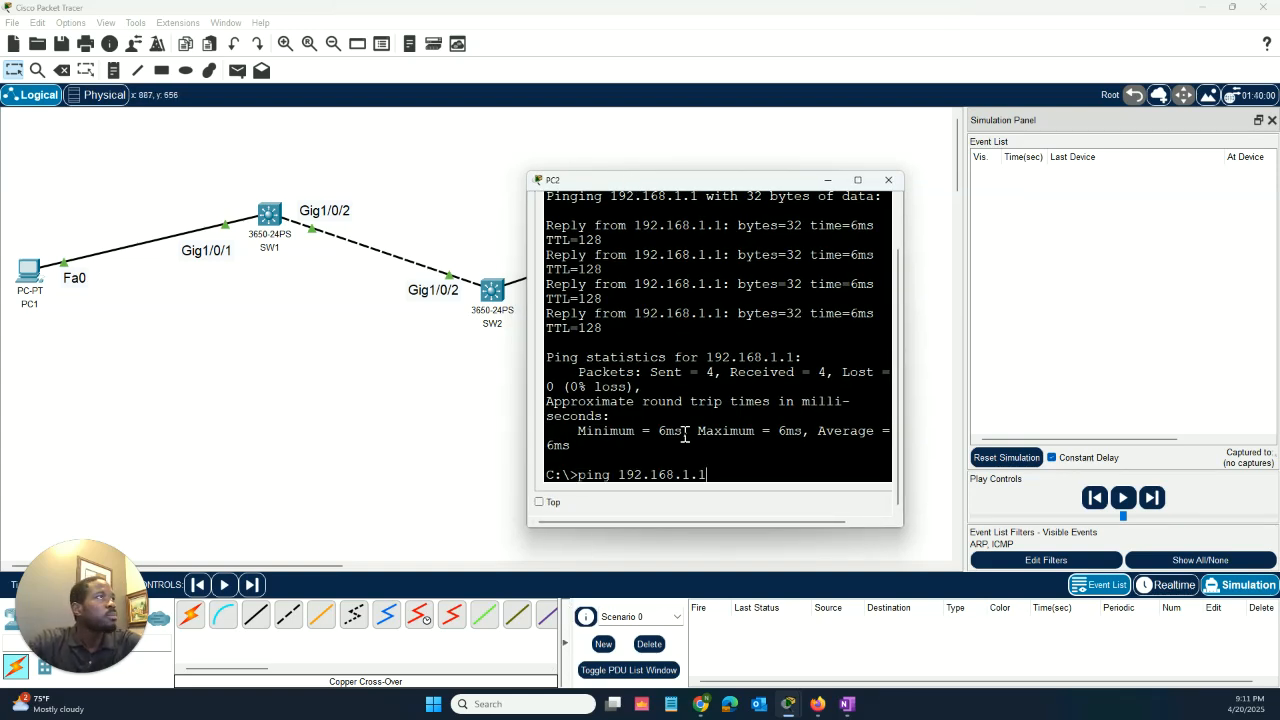
pyautogui.press('Return')
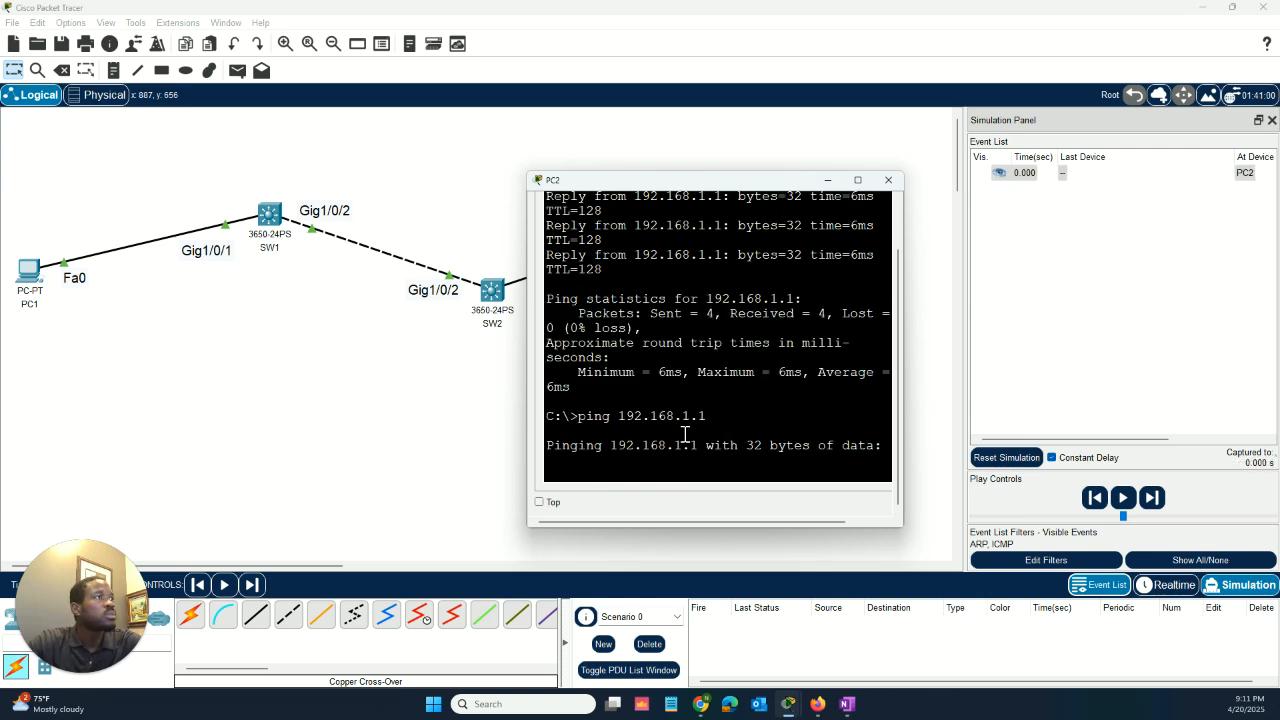
pyautogui.moveTo(681, 182); pyautogui.dragTo(858, 343)
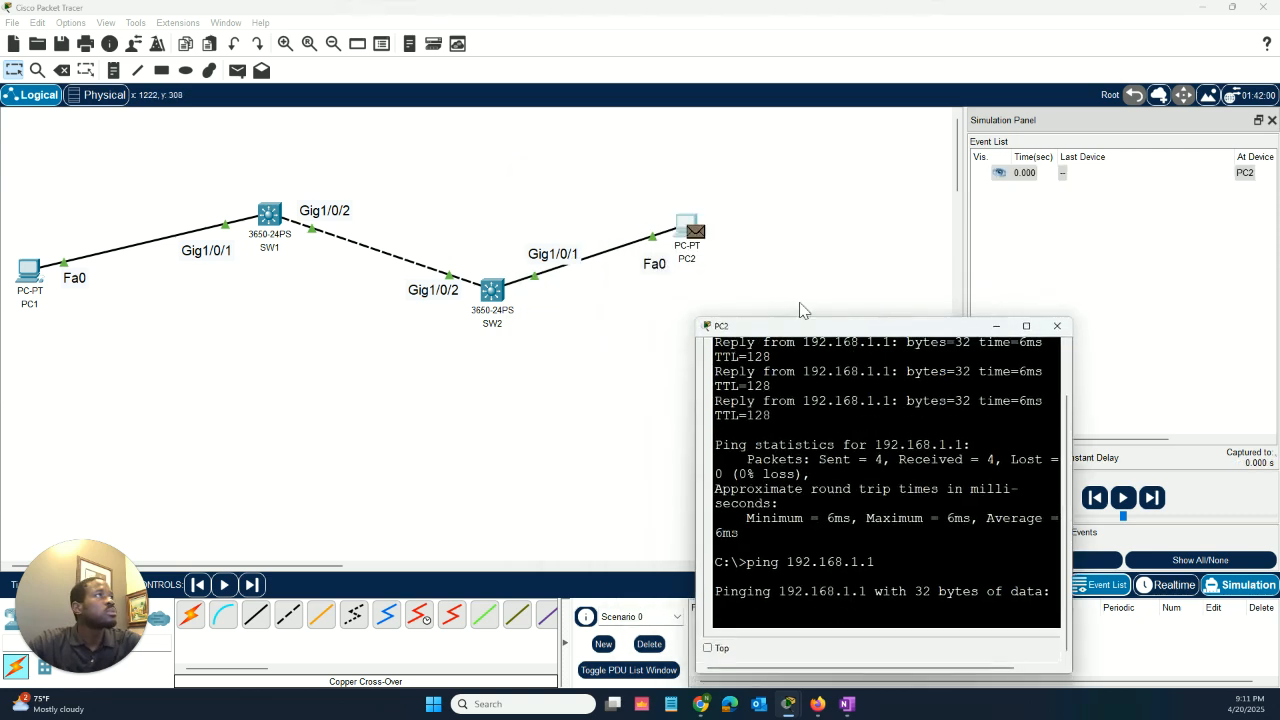
pyautogui.click(1123, 497)
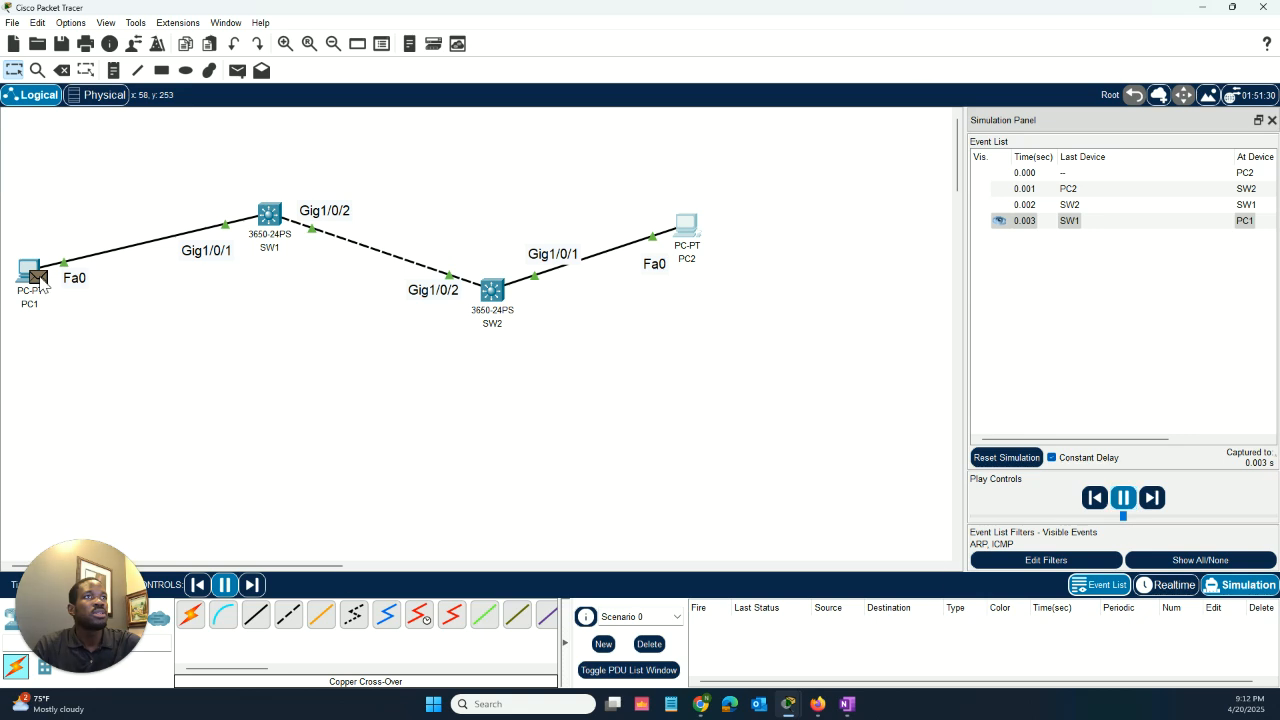
# Open the PDU information of the ping packet at PC1, examine its inbound Layer 2 details and pause the playback.
pyautogui.click(39, 278)
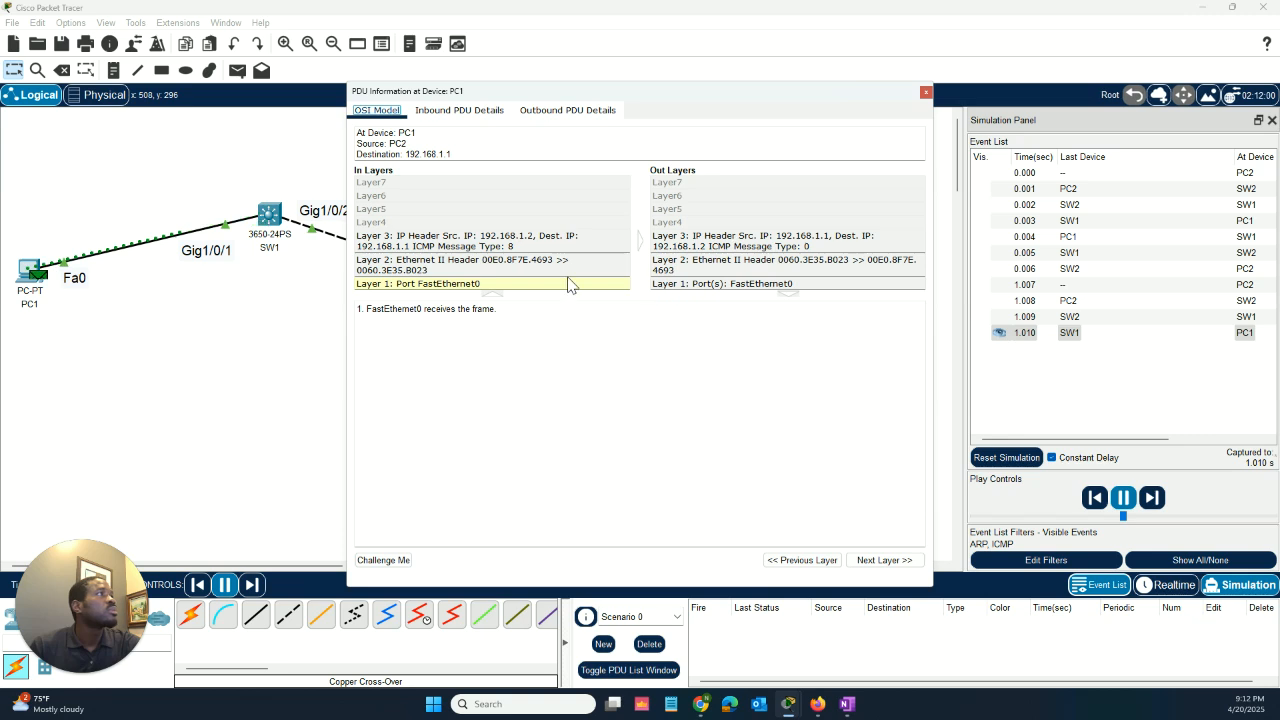
pyautogui.click(489, 264)
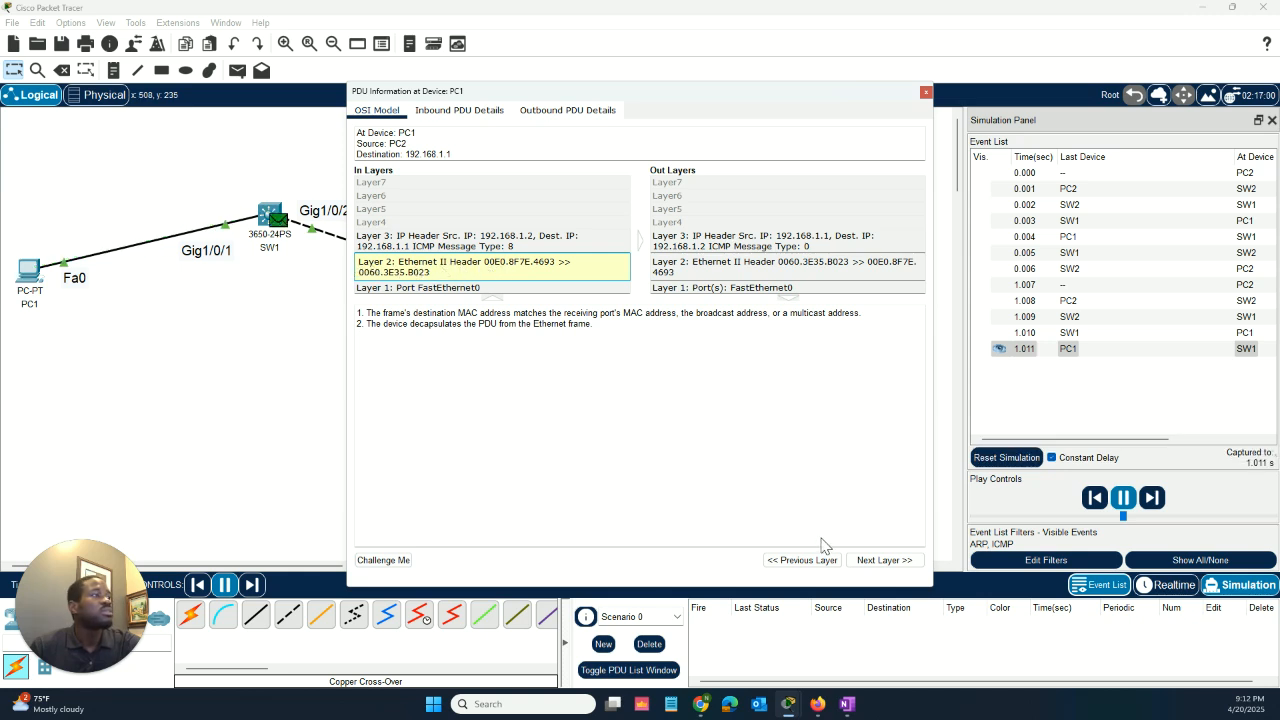
pyautogui.click(1123, 498)
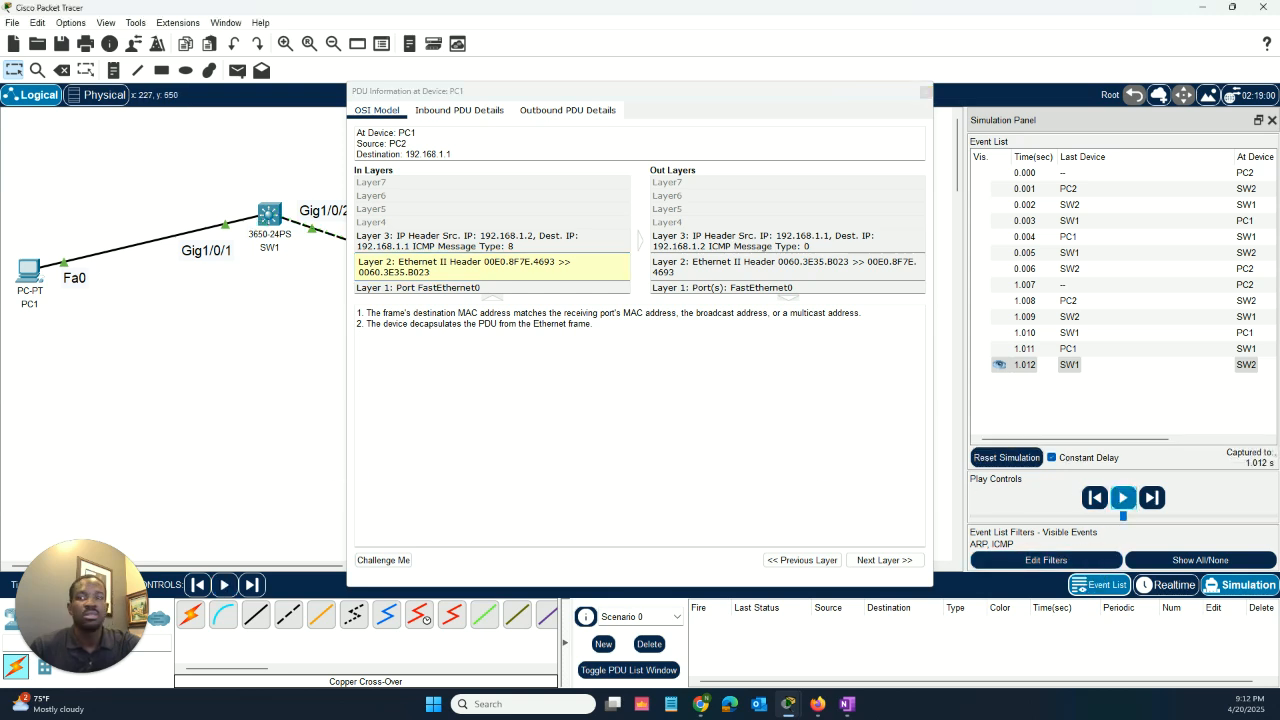